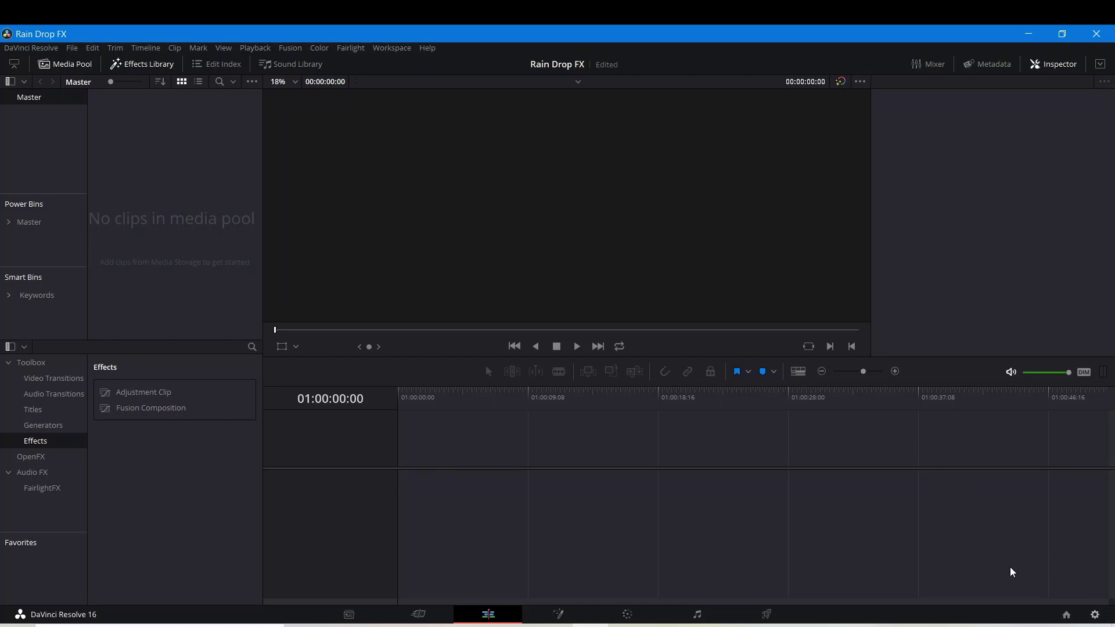
# Set the project's timeline resolution to 1920 x 1080 HD and save the project settings
pyautogui.hotkey('shift', '9')
pyautogui.click(566, 154)
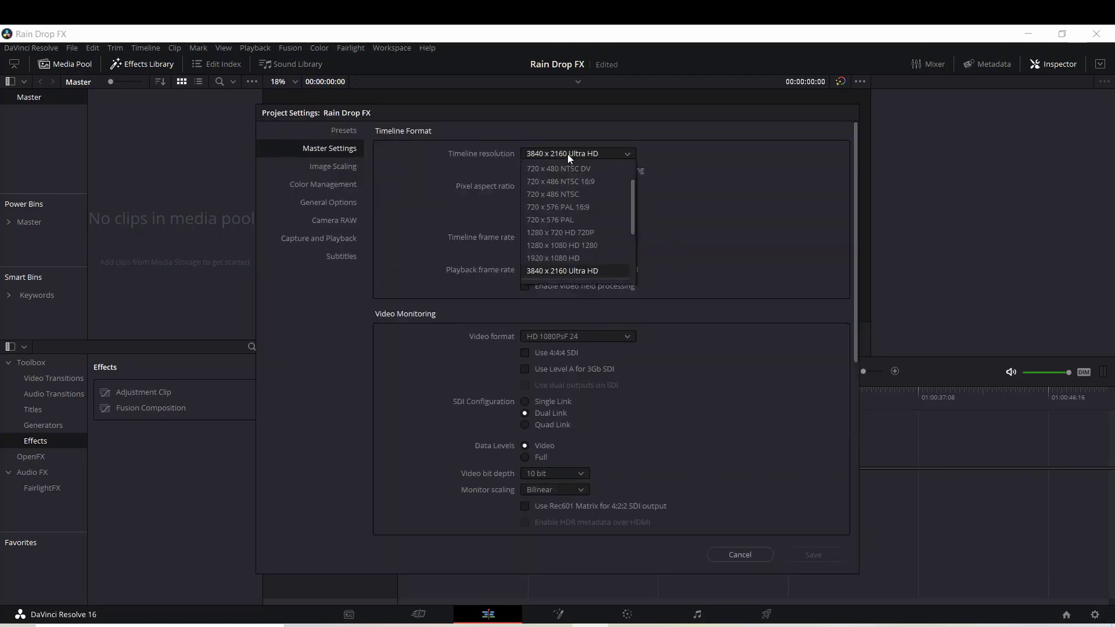
pyautogui.click(557, 258)
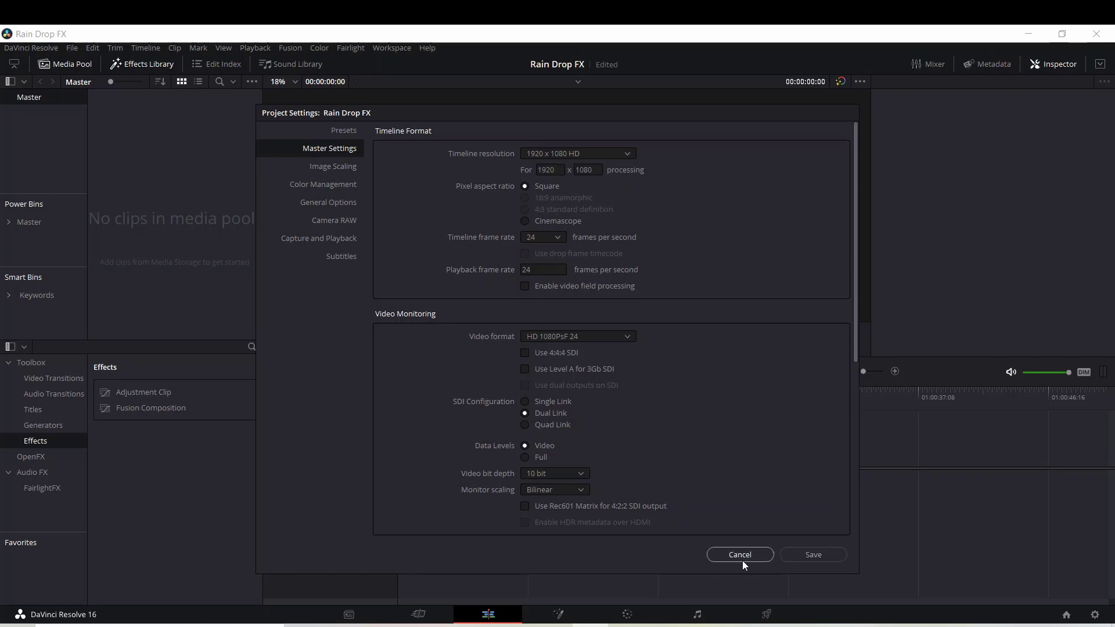
pyautogui.click(831, 558)
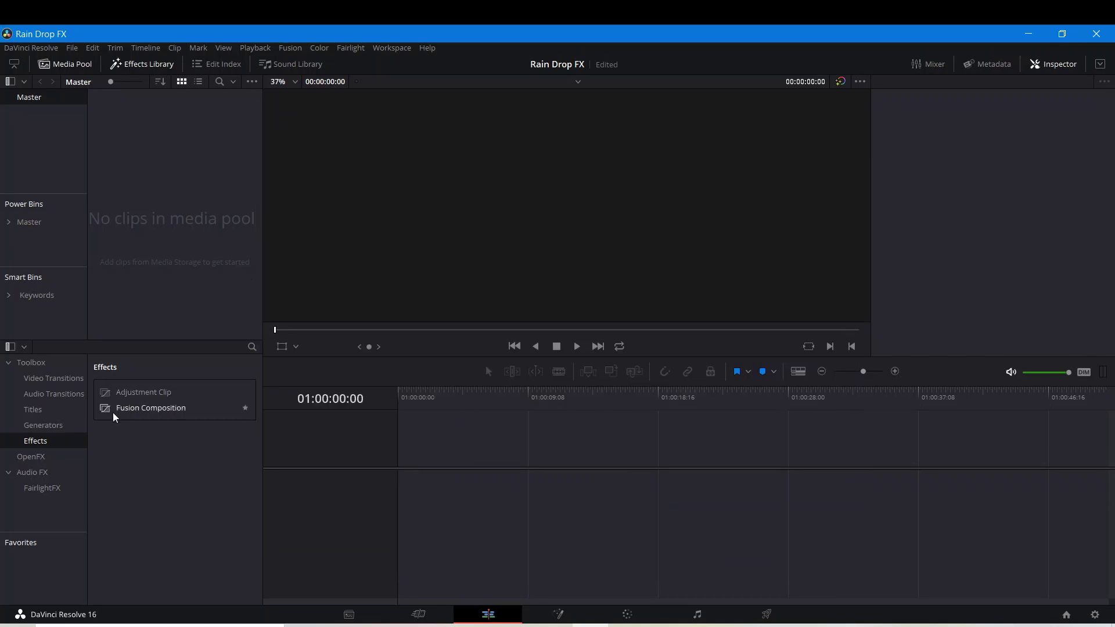
# Create a new five-second Fusion composition clip at 24 fps in the media pool and place it at the start of the timeline
pyautogui.rightClick(141, 241)
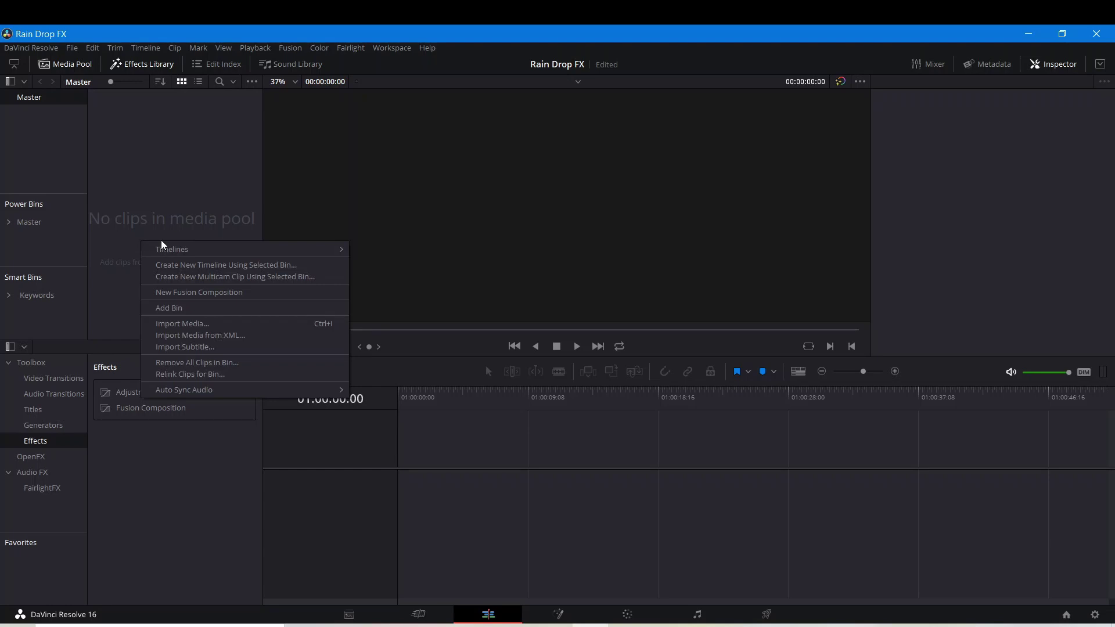
pyautogui.click(199, 292)
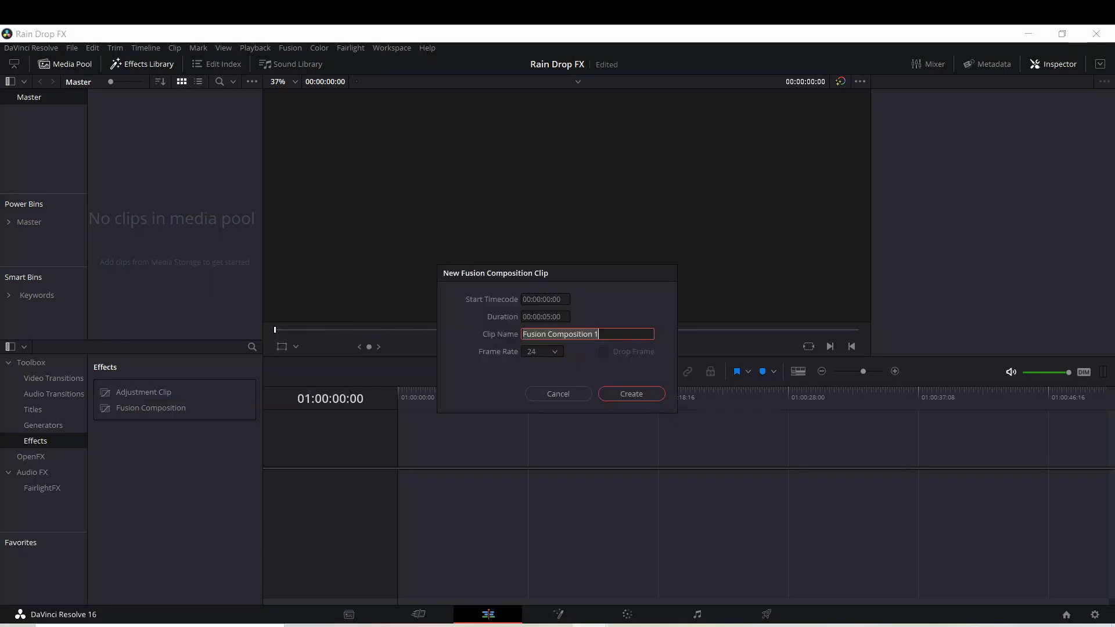
pyautogui.click(606, 393)
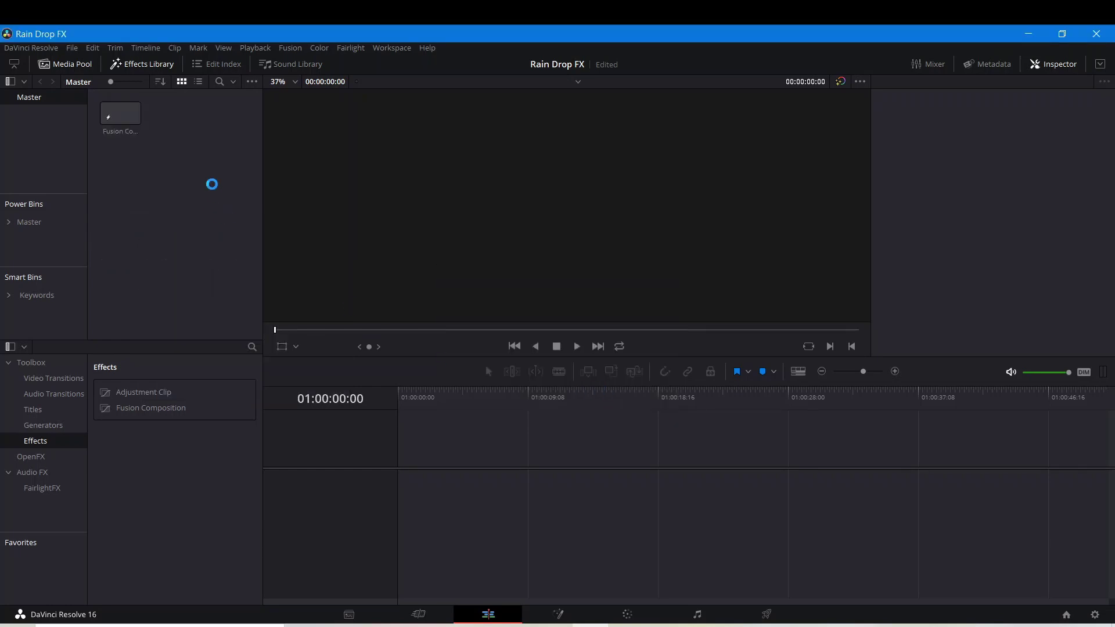
pyautogui.moveTo(130, 118); pyautogui.dragTo(402, 458)
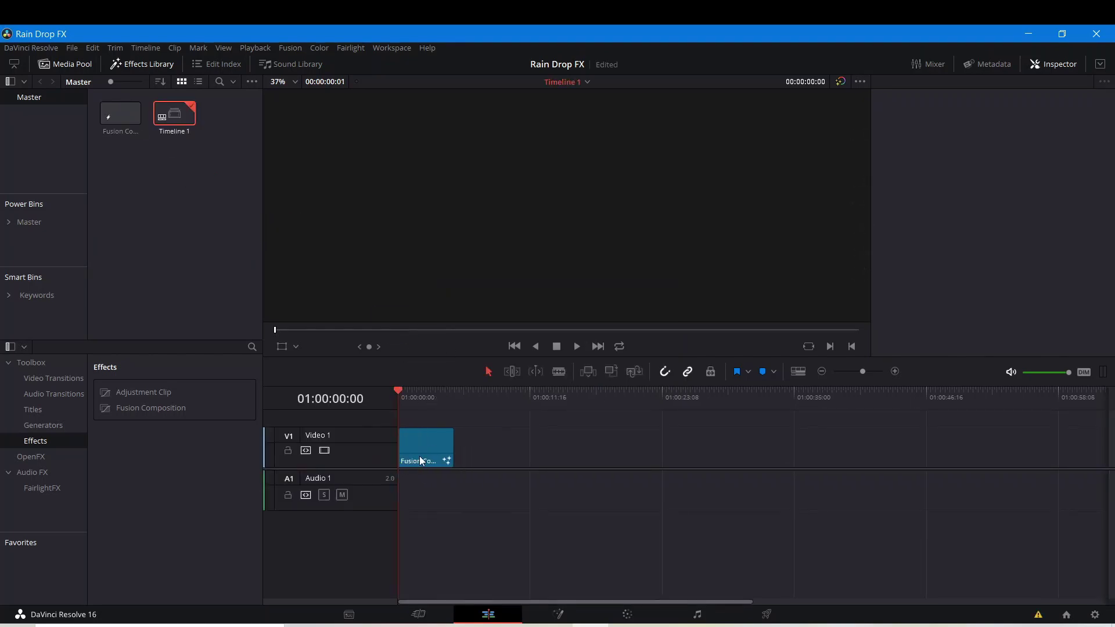
# Open the composition clip on the Fusion page and move its MediaOut node to the lower-right area of the node graph
pyautogui.click(418, 390)
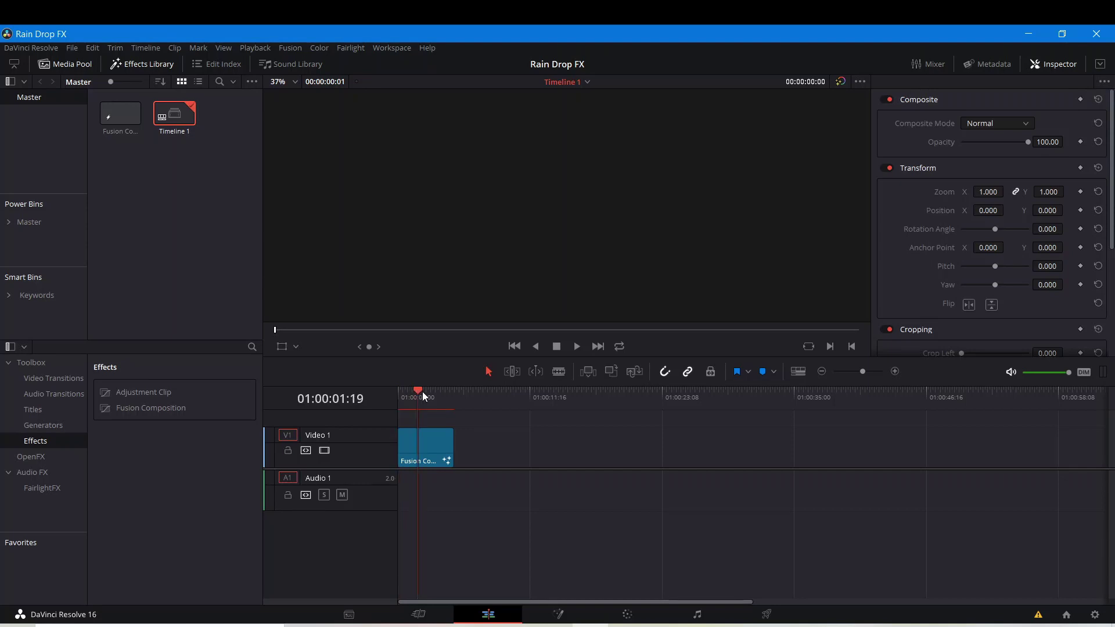
pyautogui.click(432, 449)
pyautogui.click(561, 614)
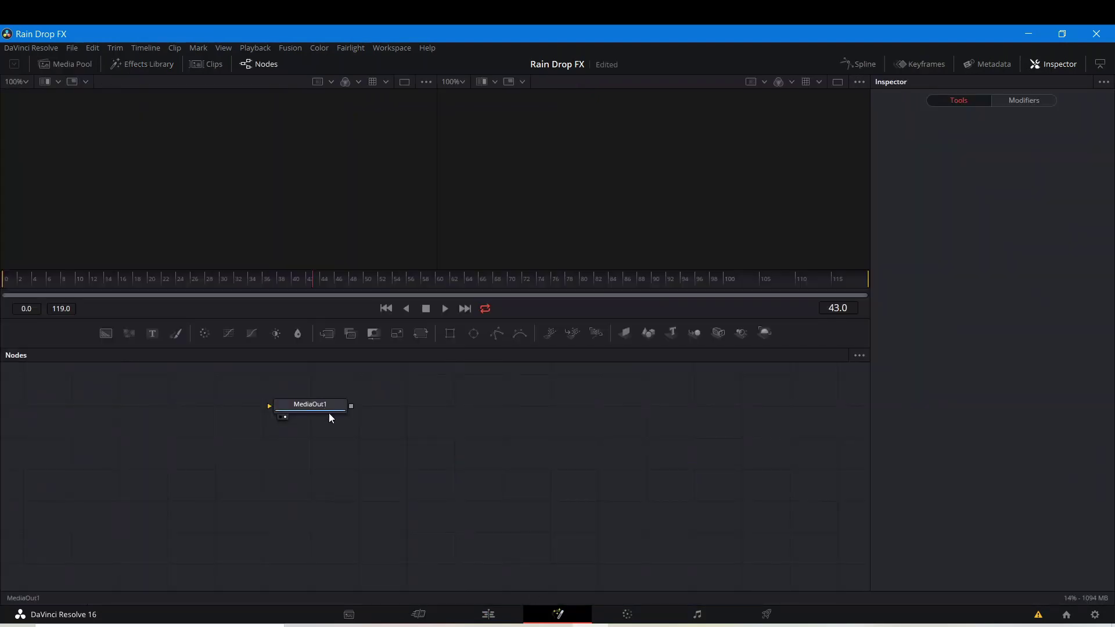
pyautogui.moveTo(329, 409); pyautogui.dragTo(805, 559)
pyautogui.click(807, 555)
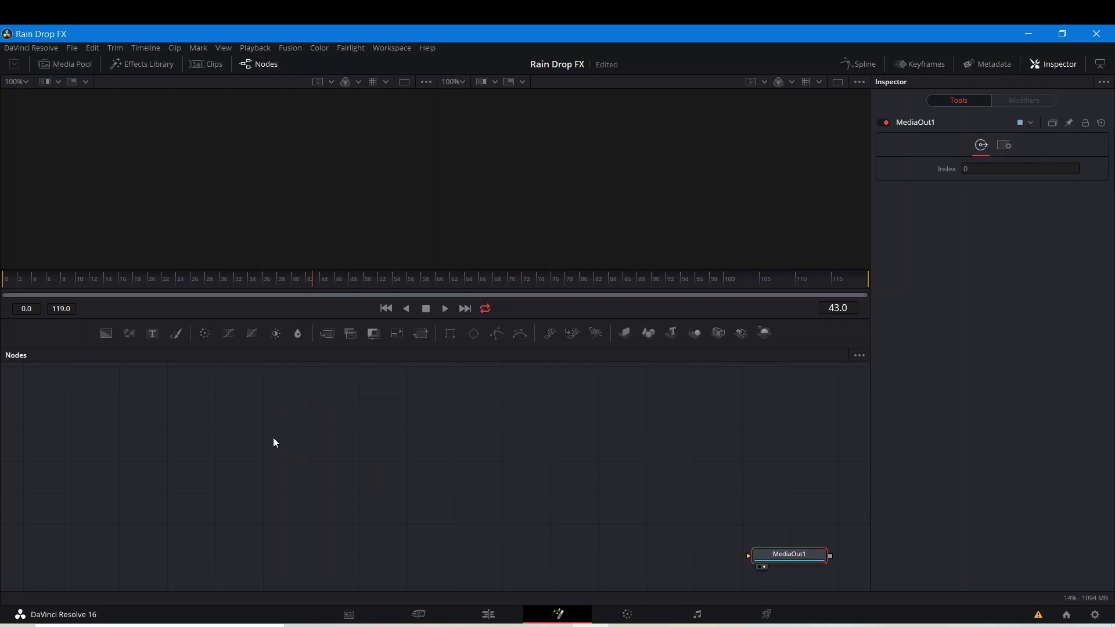
pyautogui.scroll(-2, 275, 442)
pyautogui.moveTo(249, 421); pyautogui.dragTo(315, 433)
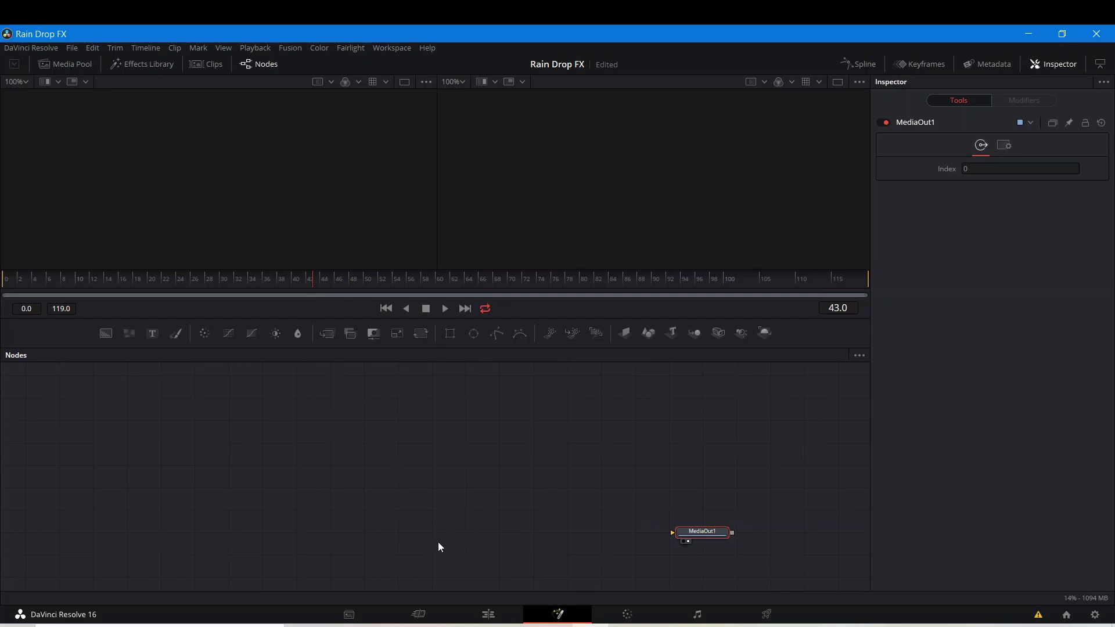
# Bring the city_shot image from the Rain drop FX folder into the node graph as a media input node
pyautogui.moveTo(410, 625)
pyautogui.click(410, 575)
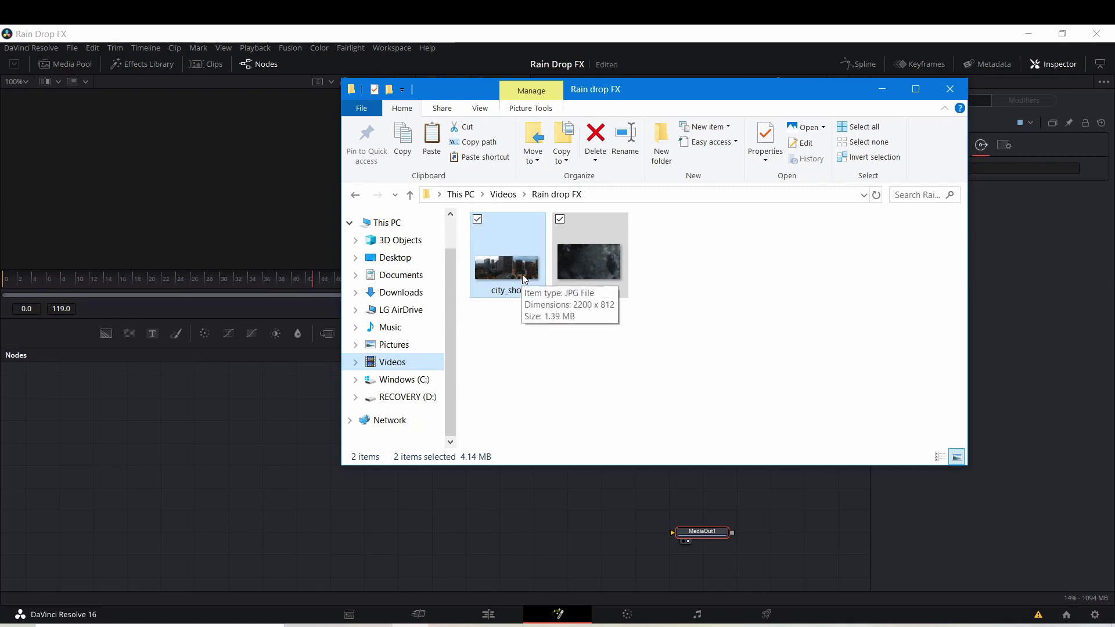
pyautogui.moveTo(524, 279); pyautogui.dragTo(562, 283)
pyautogui.click(555, 378)
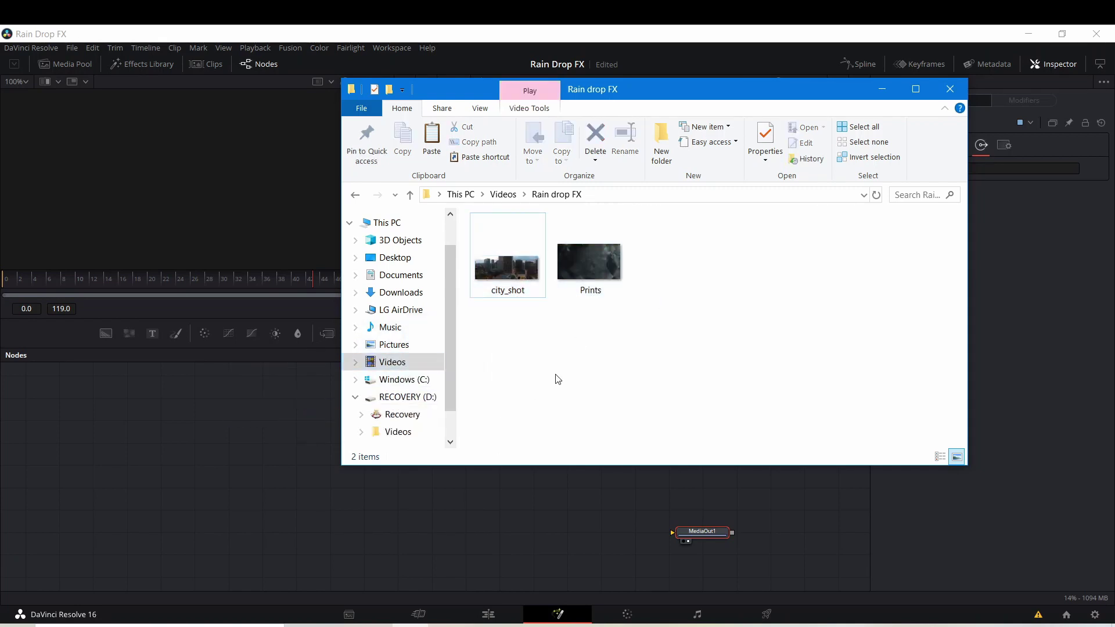
pyautogui.moveTo(513, 226); pyautogui.dragTo(305, 442)
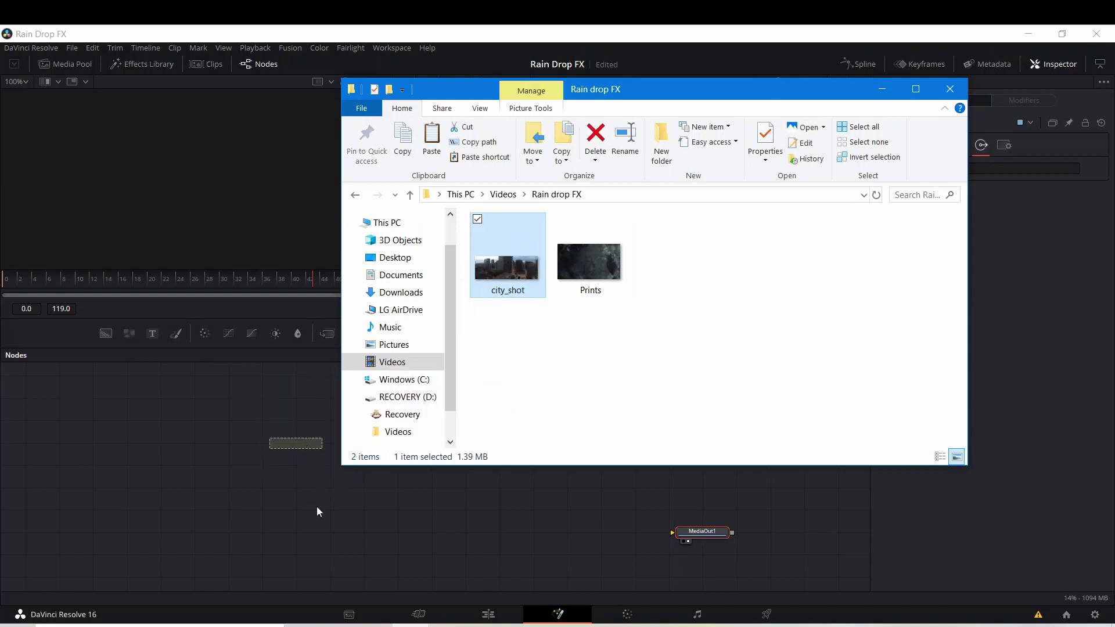
pyautogui.click(329, 509)
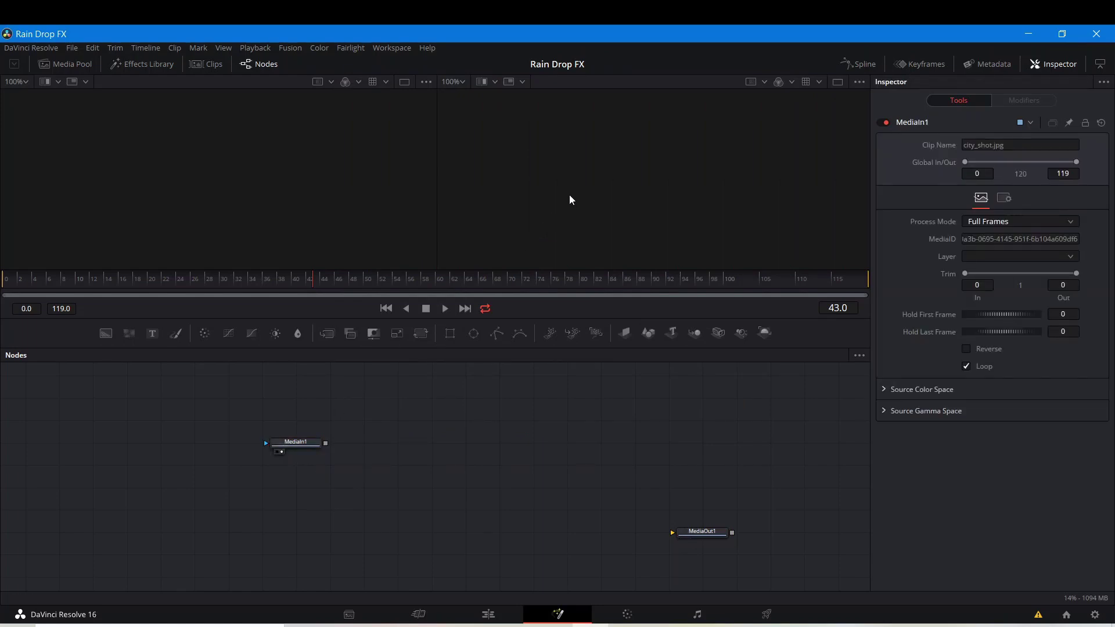
# Display the city_shot node in the second viewer and shift the node slightly left in the graph
pyautogui.press('2')
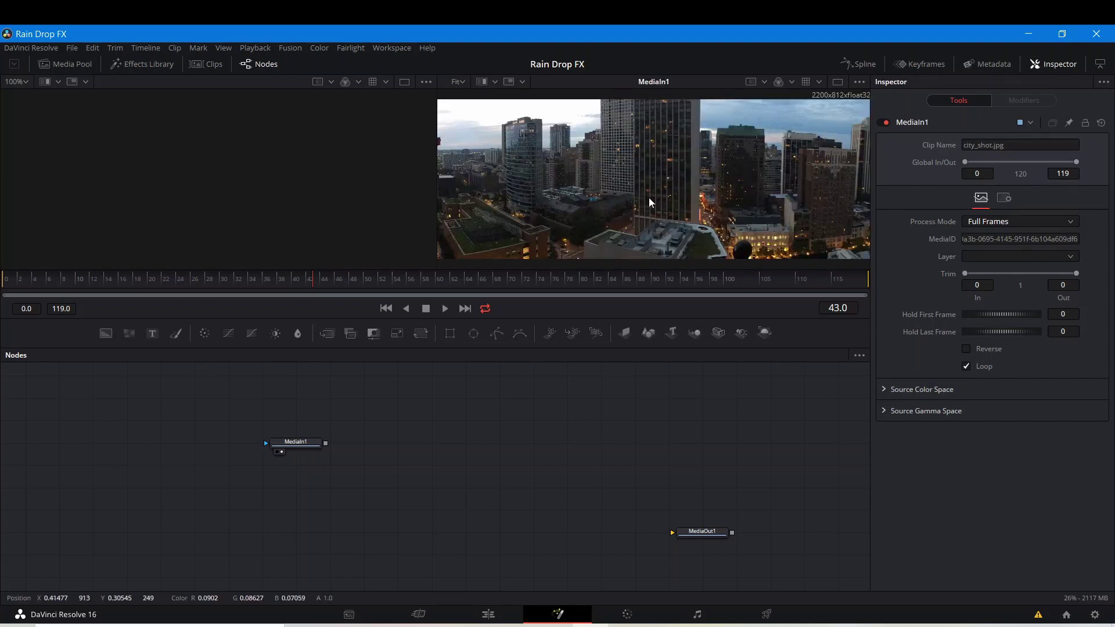
pyautogui.scroll(-3, 616, 217)
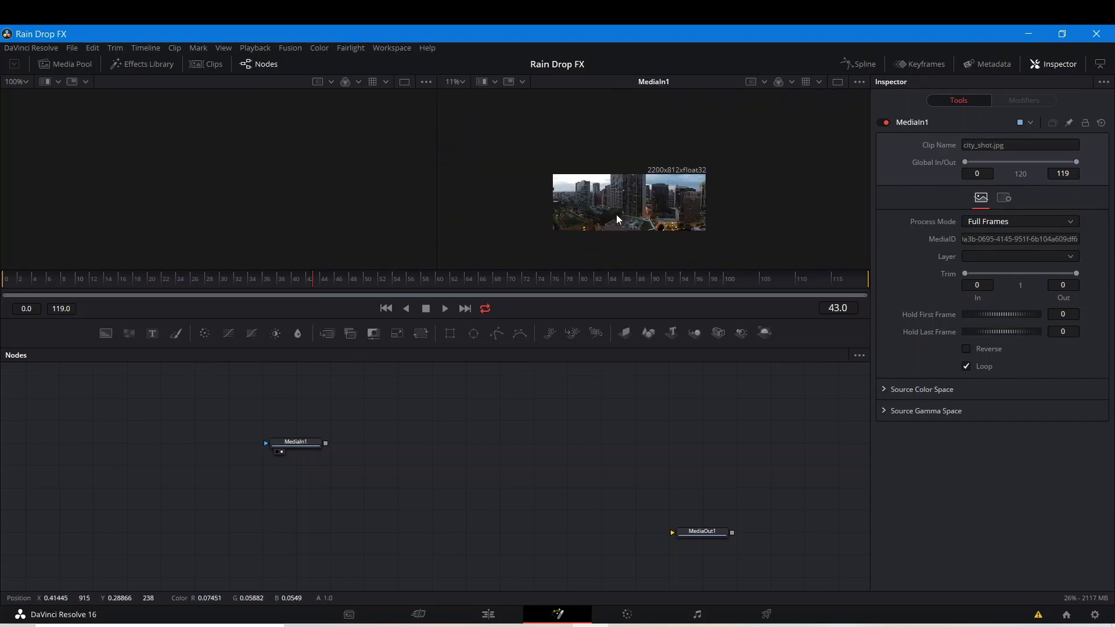
pyautogui.scroll(3, 615, 214)
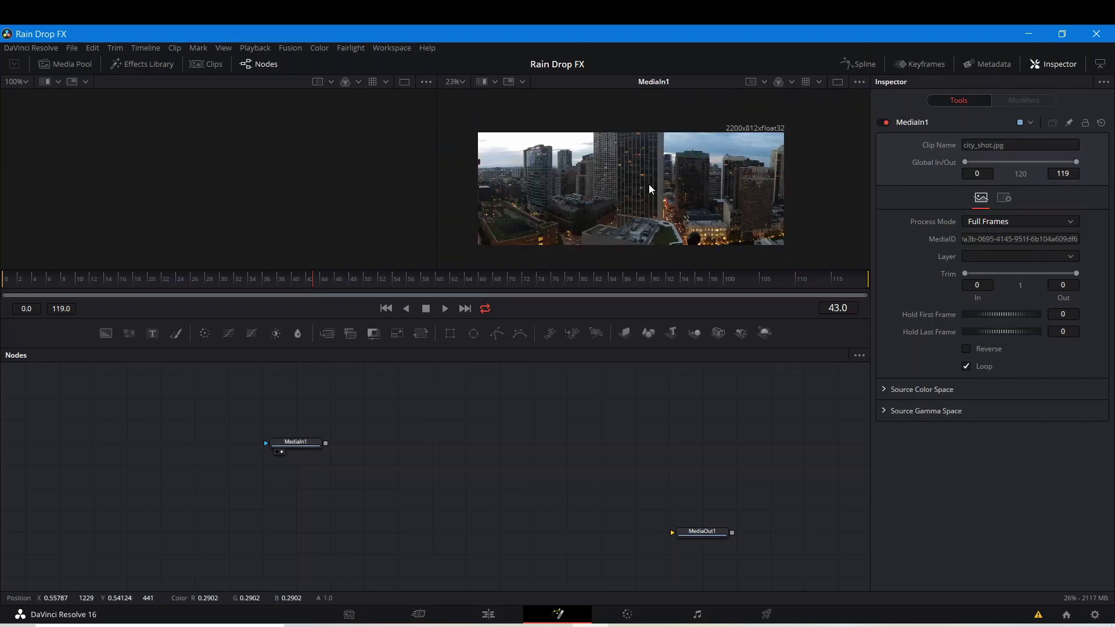
pyautogui.scroll(3, 636, 215)
pyautogui.scroll(-3, 637, 215)
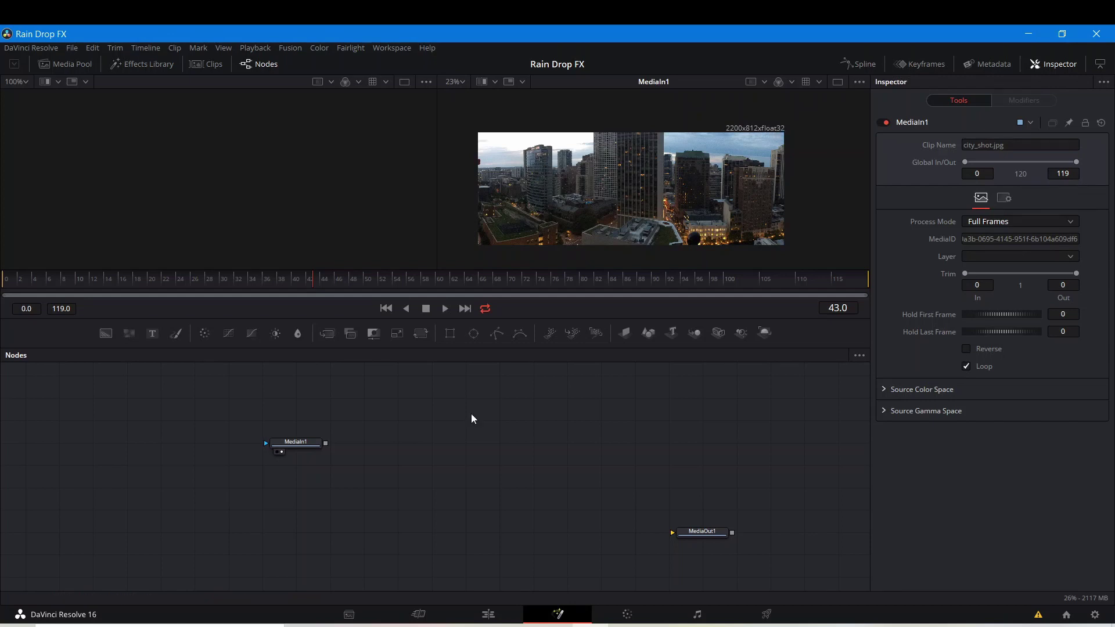
pyautogui.moveTo(276, 454); pyautogui.dragTo(241, 455)
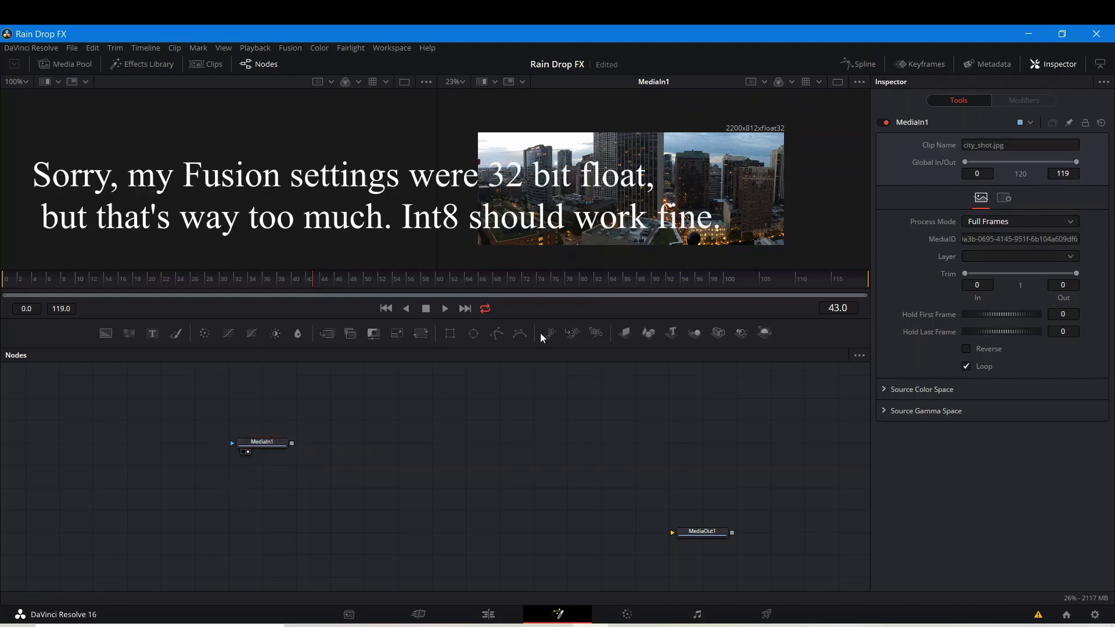
# Add pEmitter and pRender nodes below the city image node, connect emitter to renderer, and display pRender in the second viewer
pyautogui.moveTo(552, 332); pyautogui.dragTo(278, 493)
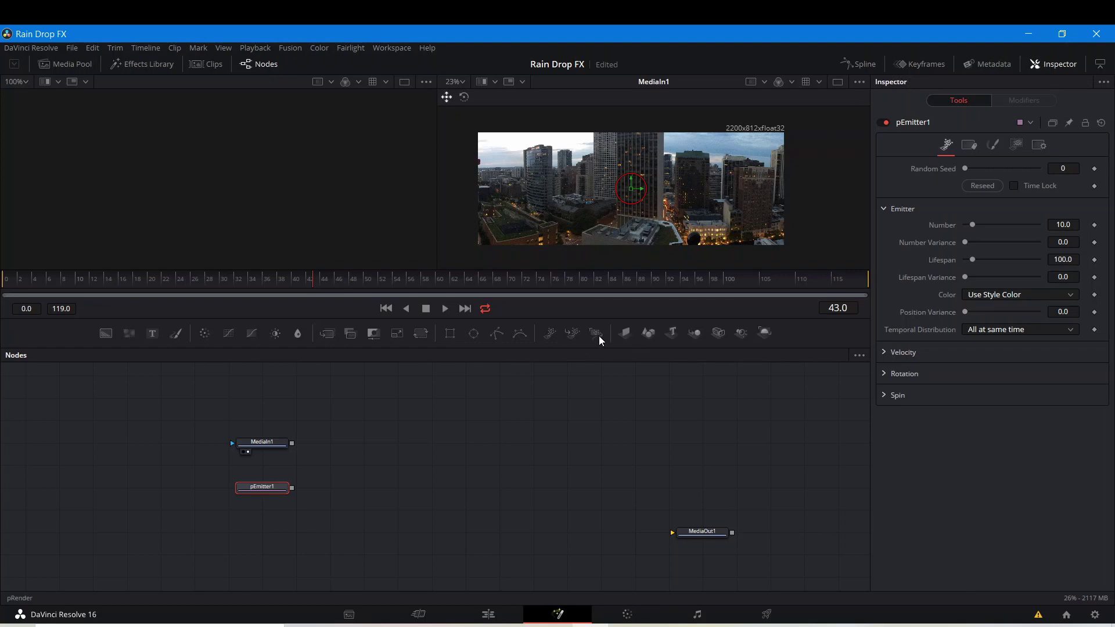
pyautogui.moveTo(598, 336); pyautogui.dragTo(362, 484)
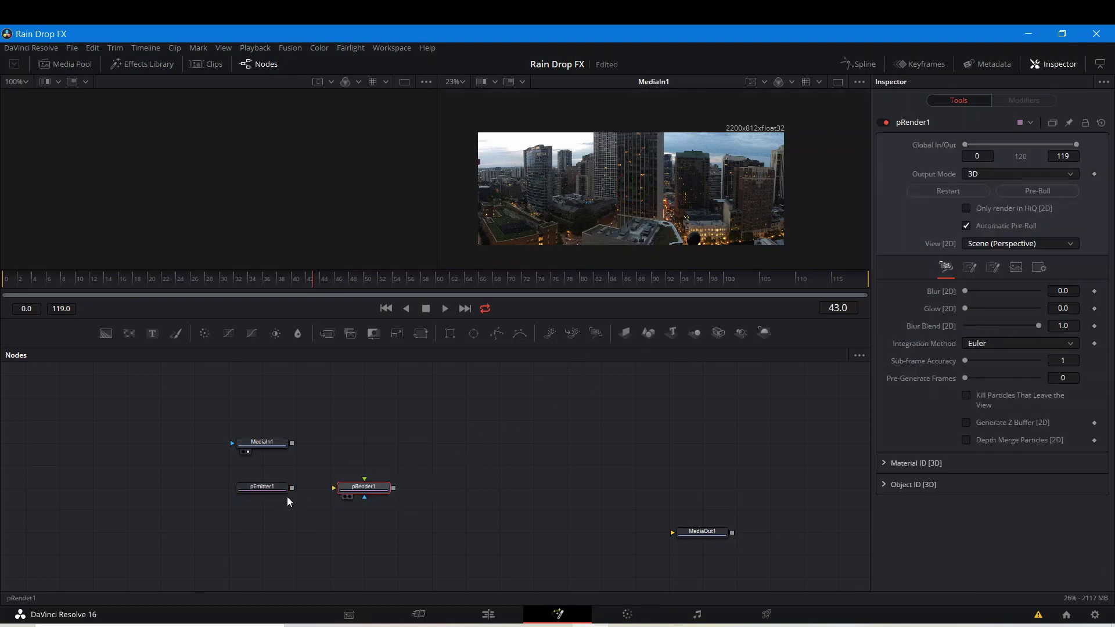
pyautogui.moveTo(291, 487); pyautogui.dragTo(353, 497)
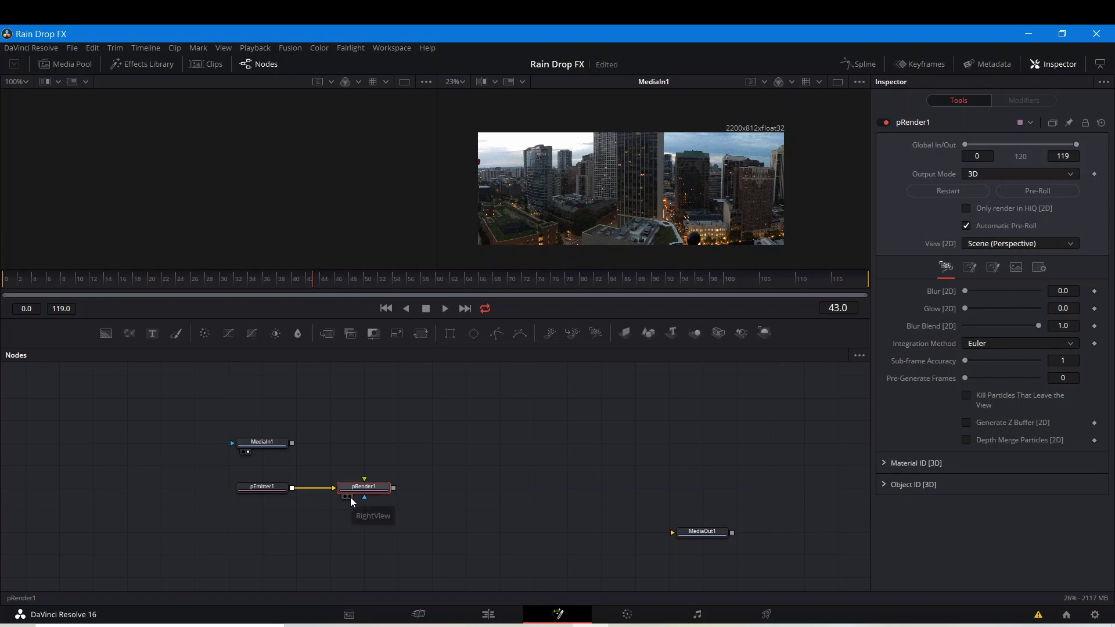
pyautogui.click(350, 497)
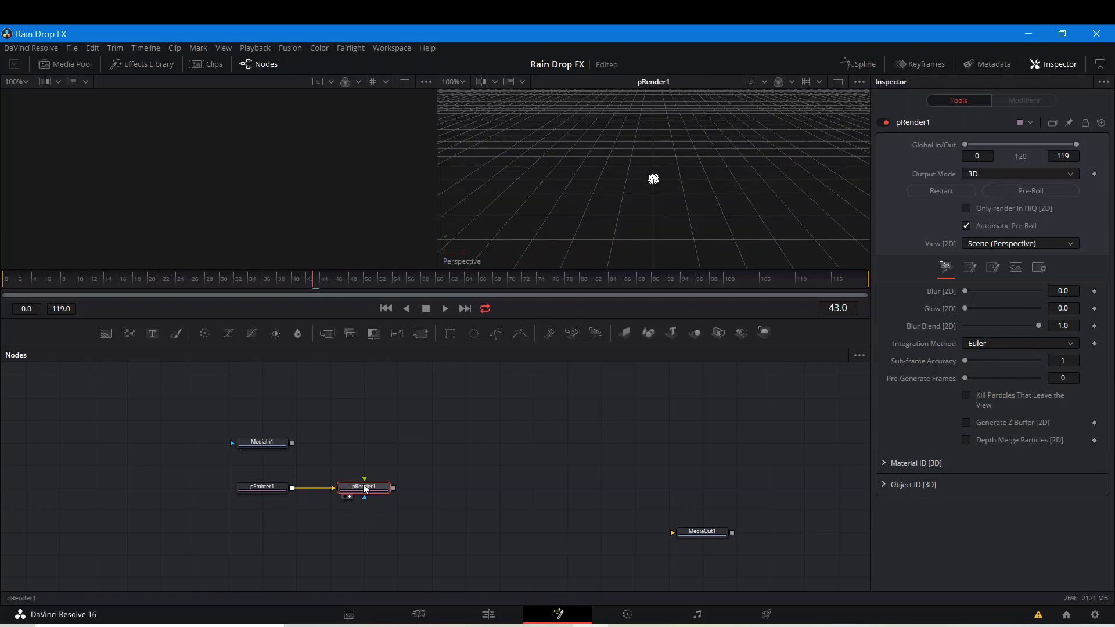
# Set the pRender node's output mode to 2D and display the city image in the first viewer to check its resolution
pyautogui.click(988, 174)
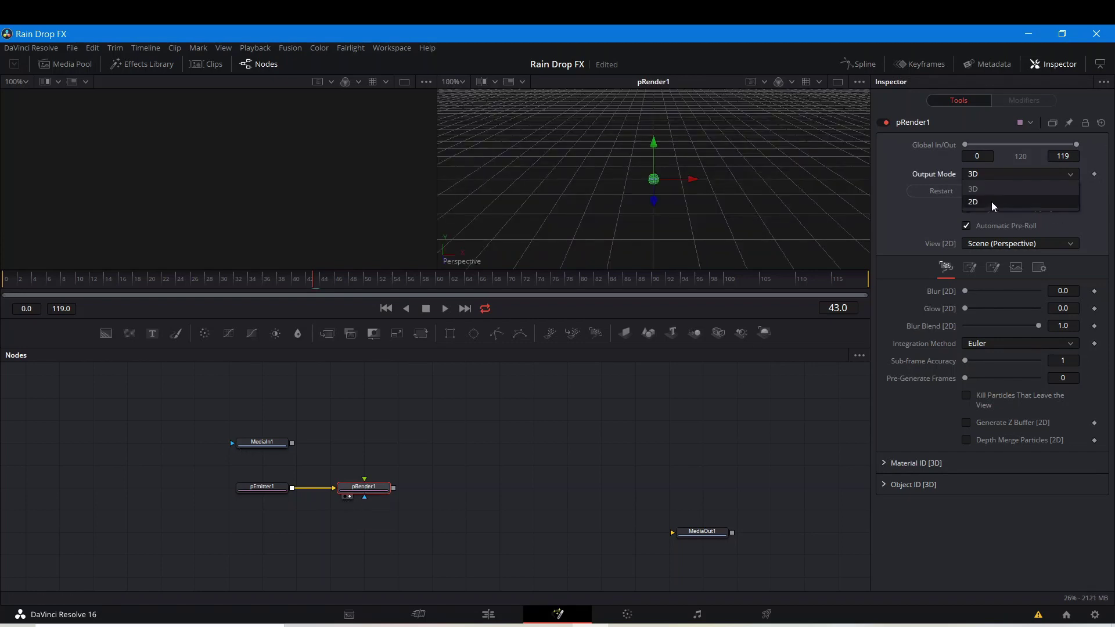
pyautogui.click(991, 201)
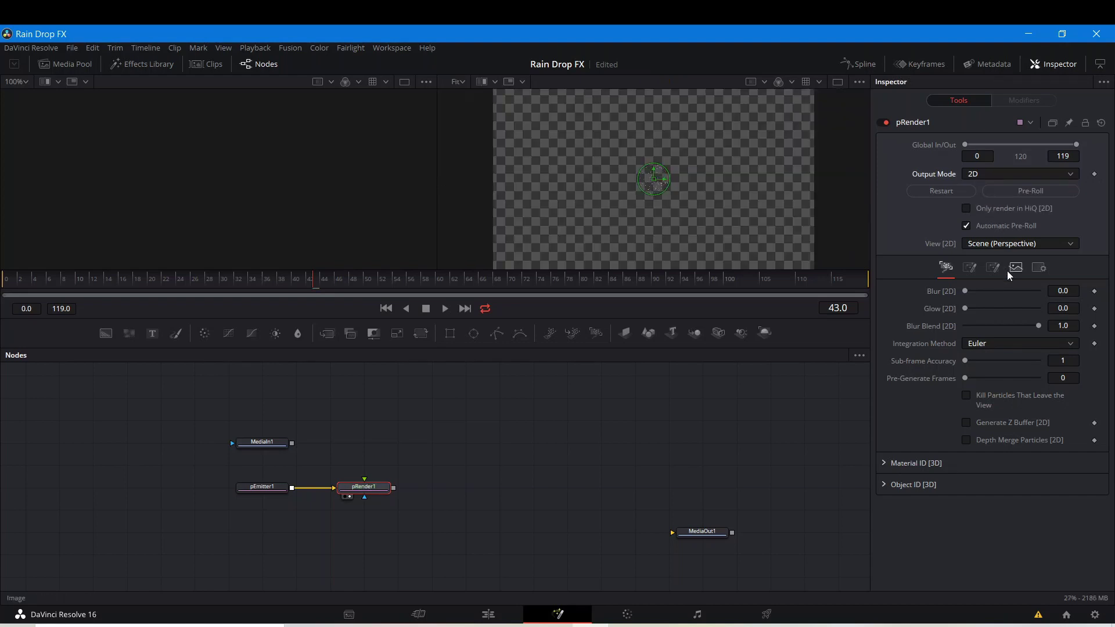
pyautogui.click(1013, 268)
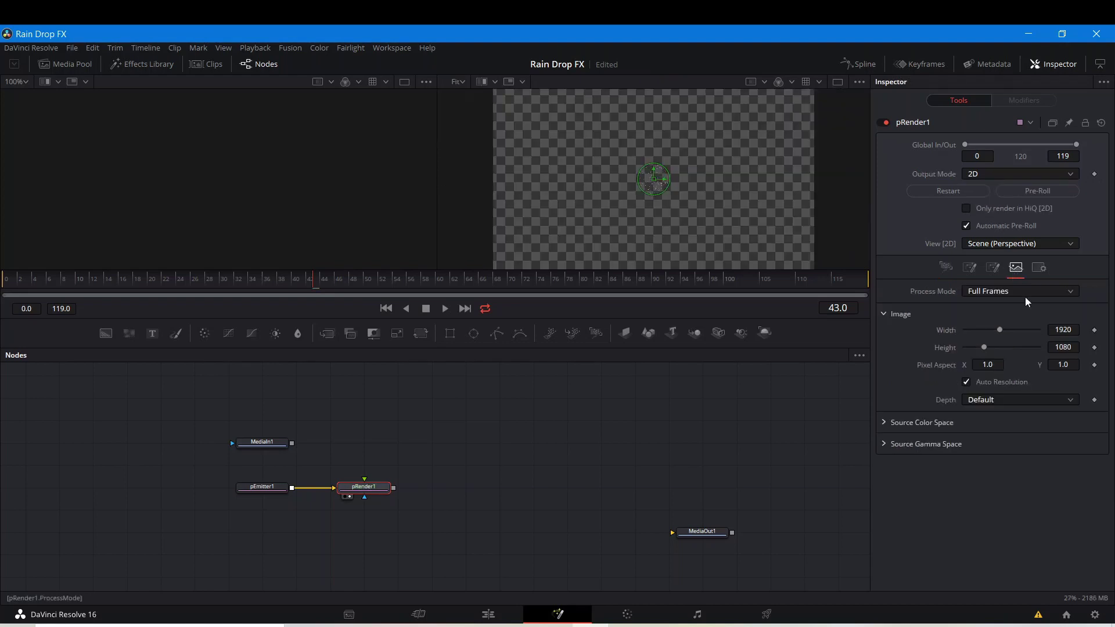
pyautogui.click(1068, 328)
pyautogui.click(243, 451)
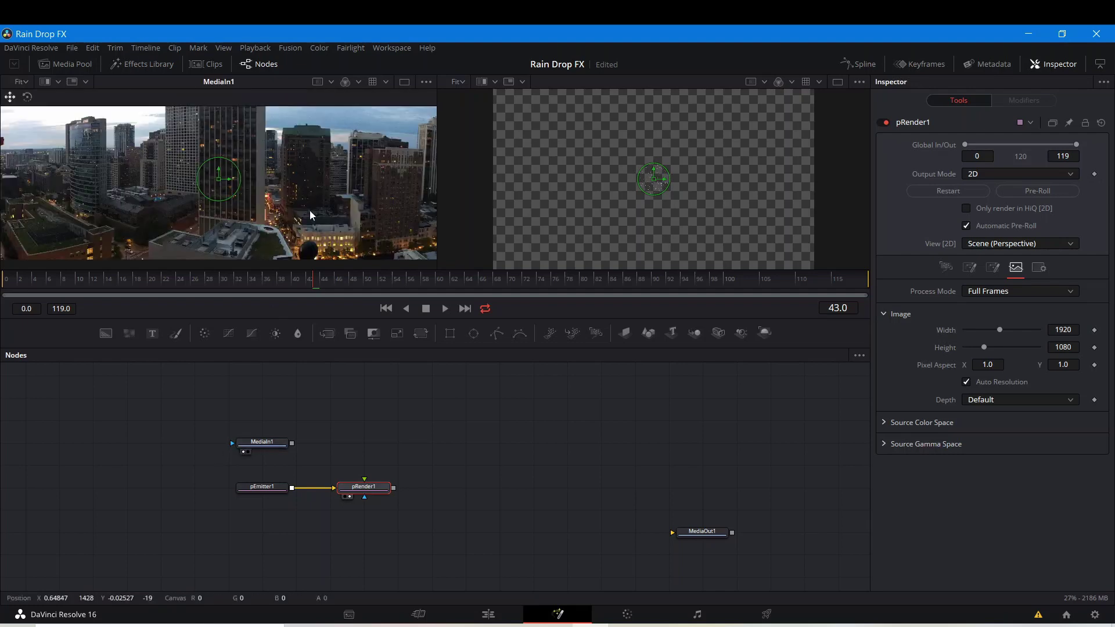
pyautogui.moveTo(301, 197); pyautogui.dragTo(247, 225)
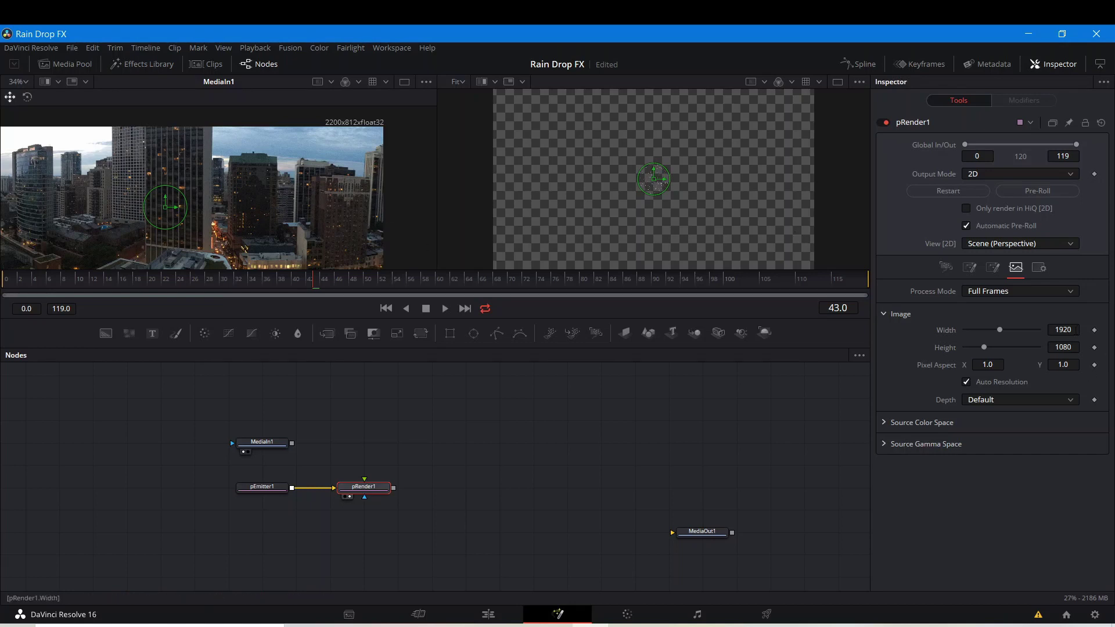
# Try to set the pRender image size to 2200 x 812 while Auto Resolution is enabled
pyautogui.click(1077, 329)
pyautogui.write('2200')
pyautogui.click(1075, 346)
pyautogui.write('812')
pyautogui.press('Return')
pyautogui.scroll(-3, 650, 203)
pyautogui.scroll(1, 649, 204)
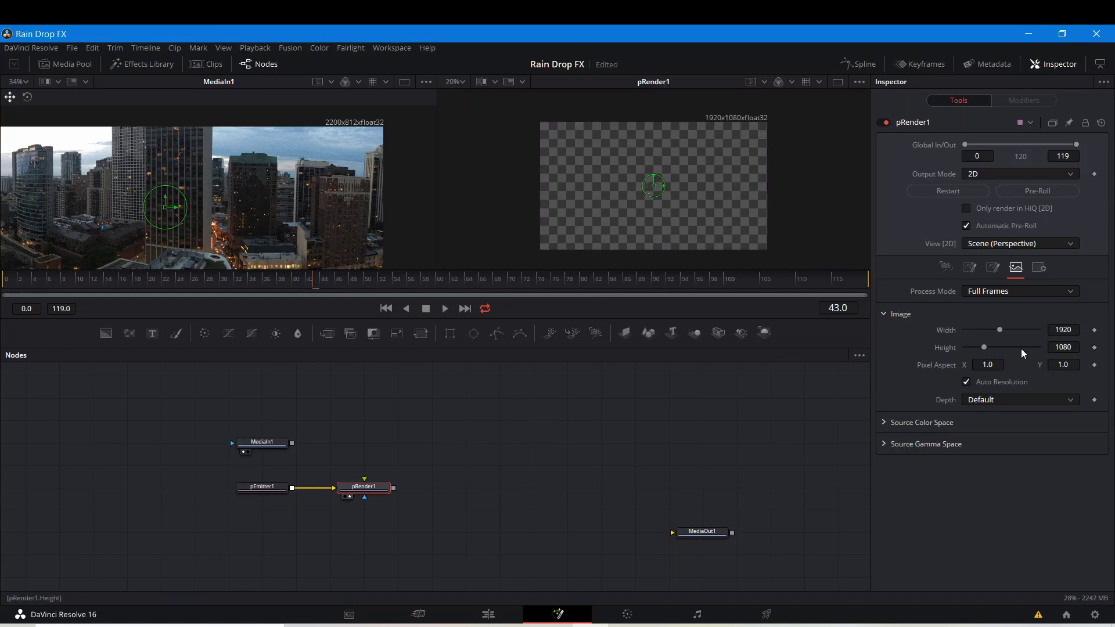
# Disable Auto Resolution on pRender and set its image width to 2200 and height to 812
pyautogui.click(968, 381)
pyautogui.click(1062, 330)
pyautogui.write('2200')
pyautogui.press('BackSpace')
pyautogui.press('BackSpace')
pyautogui.click(1064, 347)
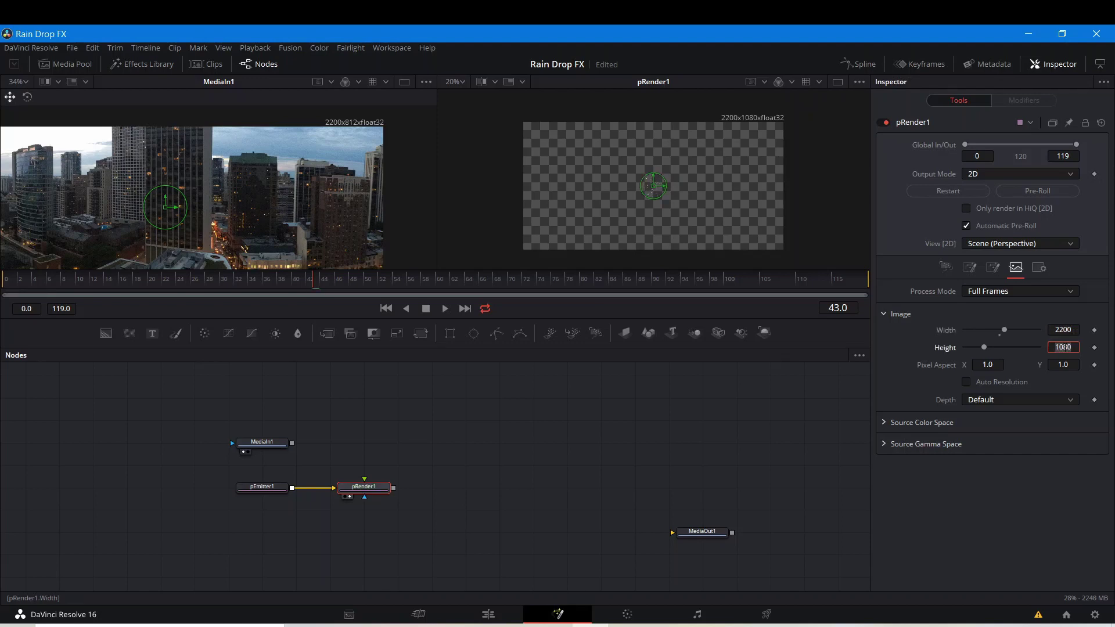
pyautogui.write('812')
pyautogui.press('Return')
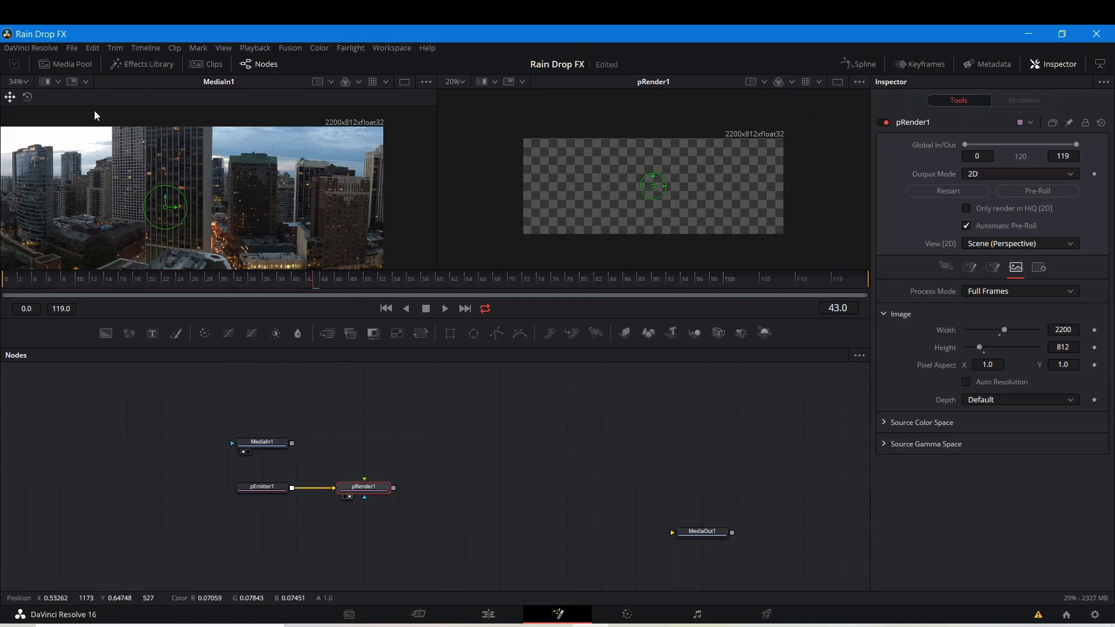
pyautogui.moveTo(270, 234); pyautogui.dragTo(265, 223)
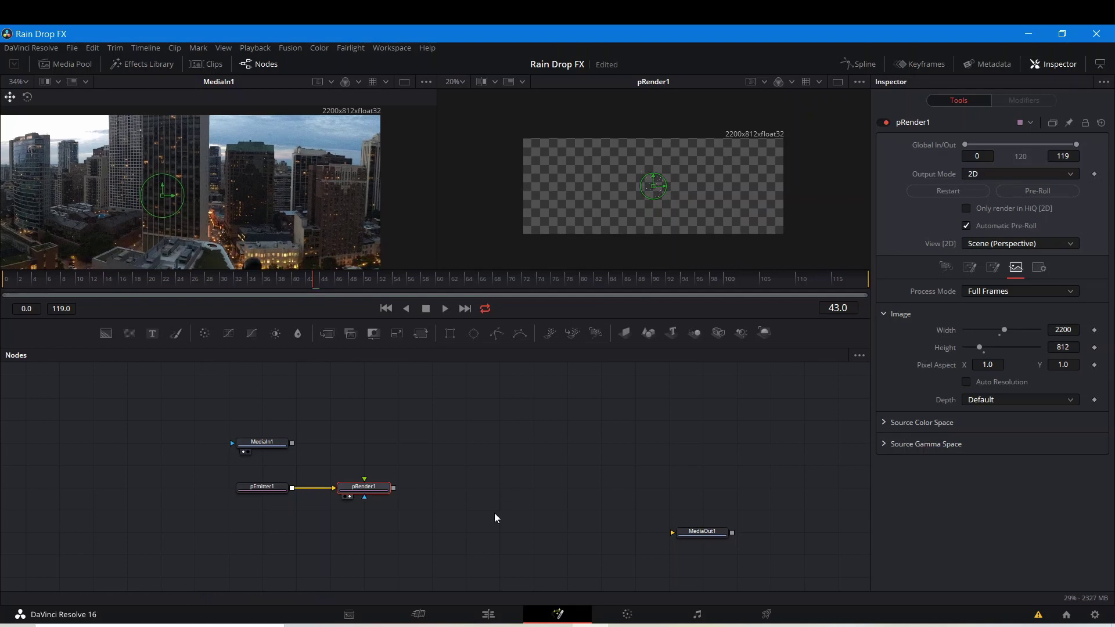
# Change the pEmitter node's region to Rectangle and set the region width to 1.0
pyautogui.click(264, 489)
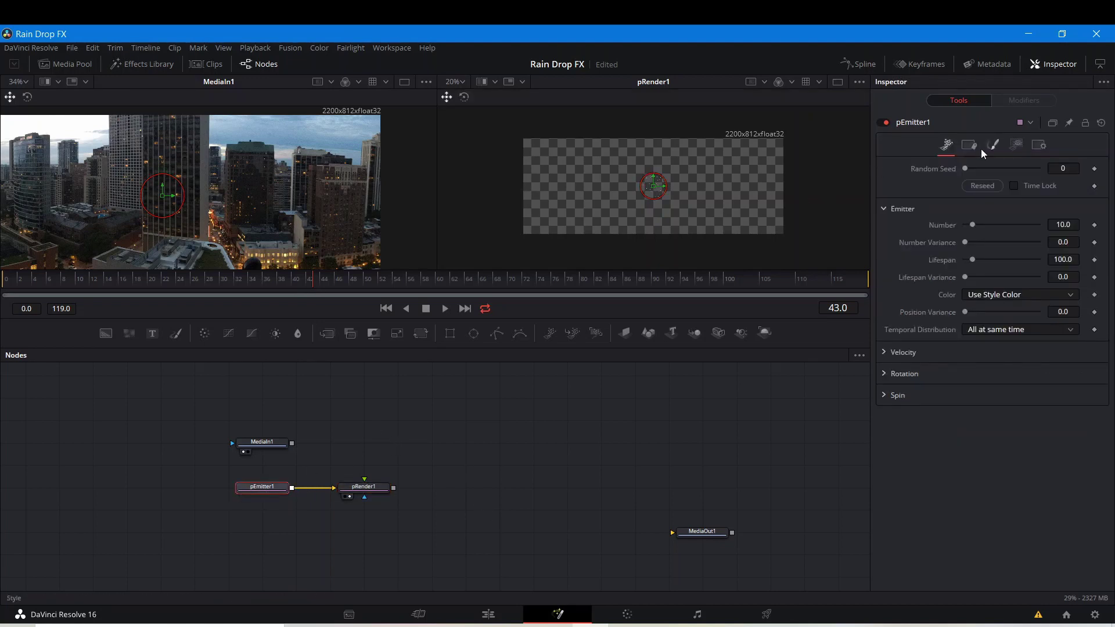
pyautogui.click(1013, 144)
pyautogui.click(1004, 184)
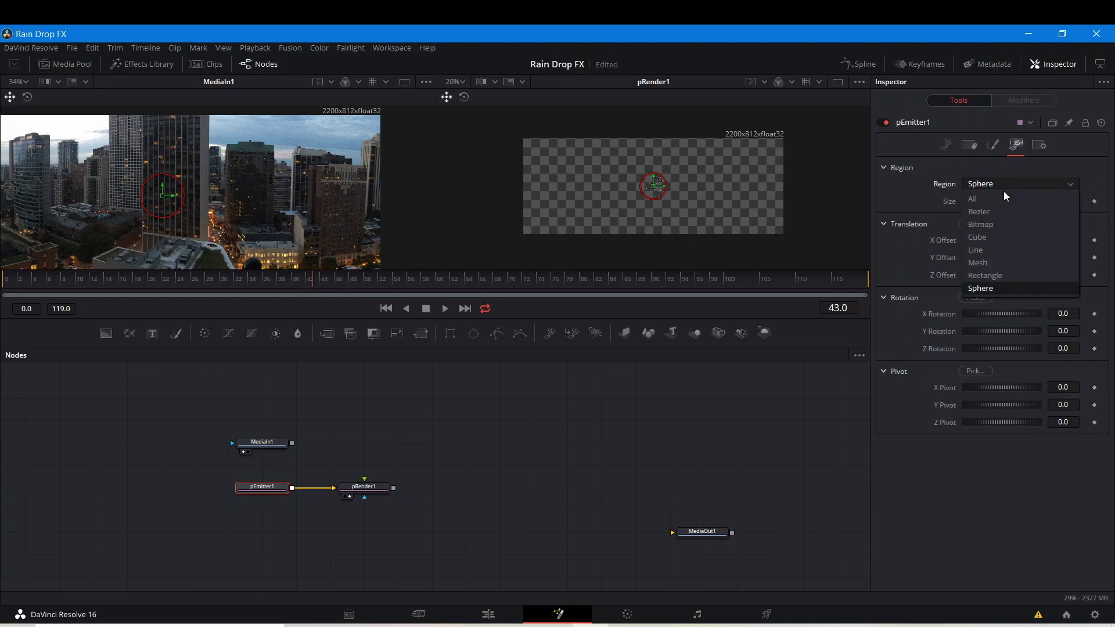
pyautogui.click(984, 276)
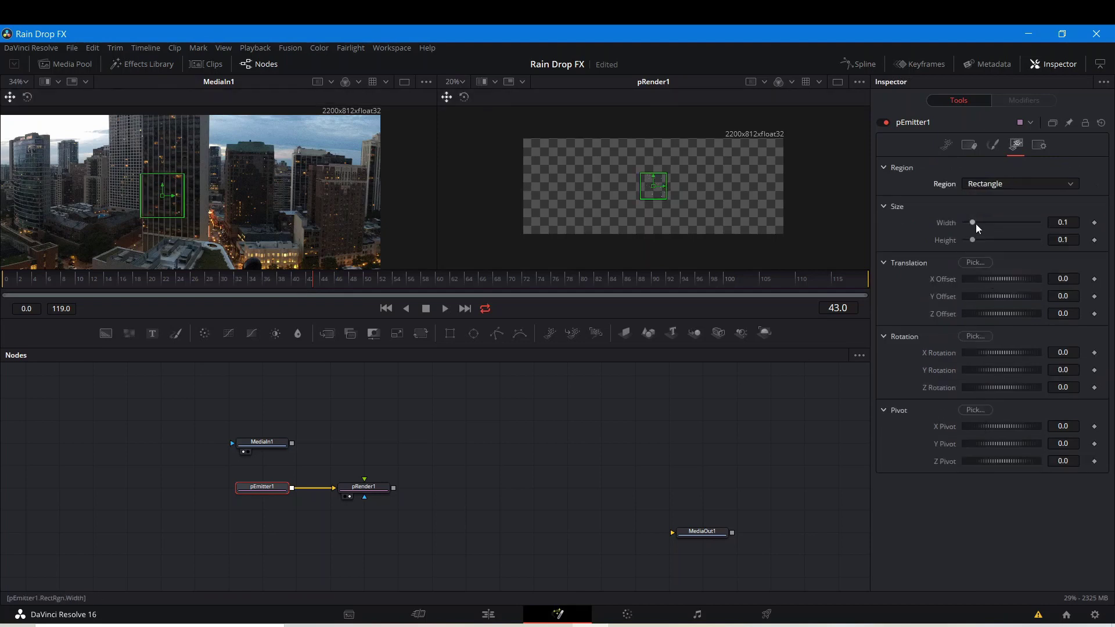
pyautogui.moveTo(975, 224); pyautogui.dragTo(1047, 226)
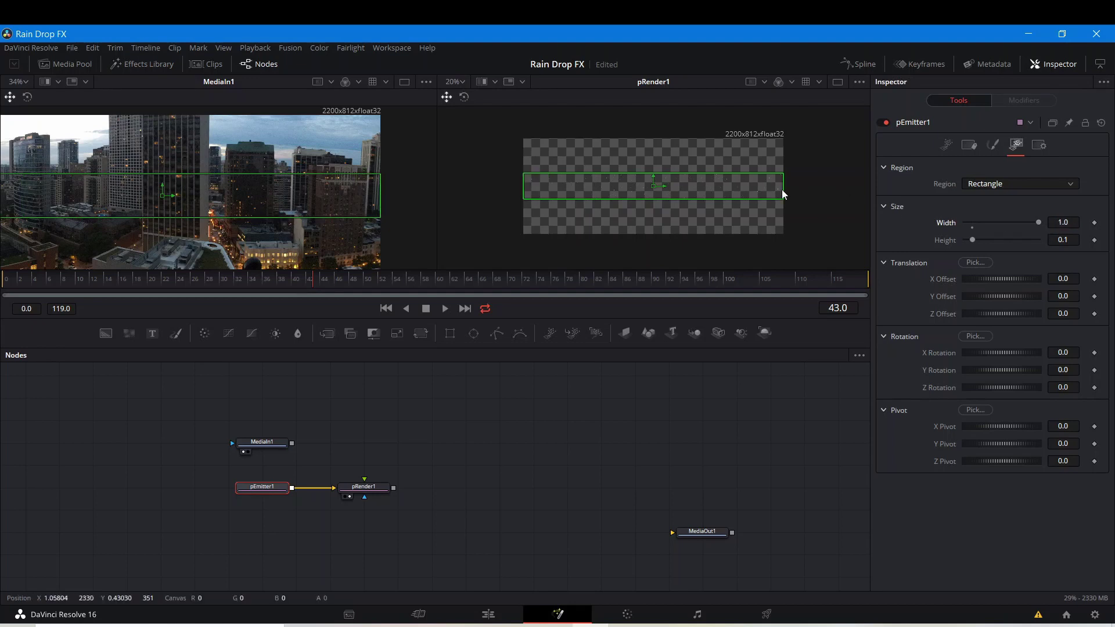
# Set the emitter rectangle's height to about 0.371 to match the full height of the frame
pyautogui.scroll(3, 779, 187)
pyautogui.scroll(2, 801, 190)
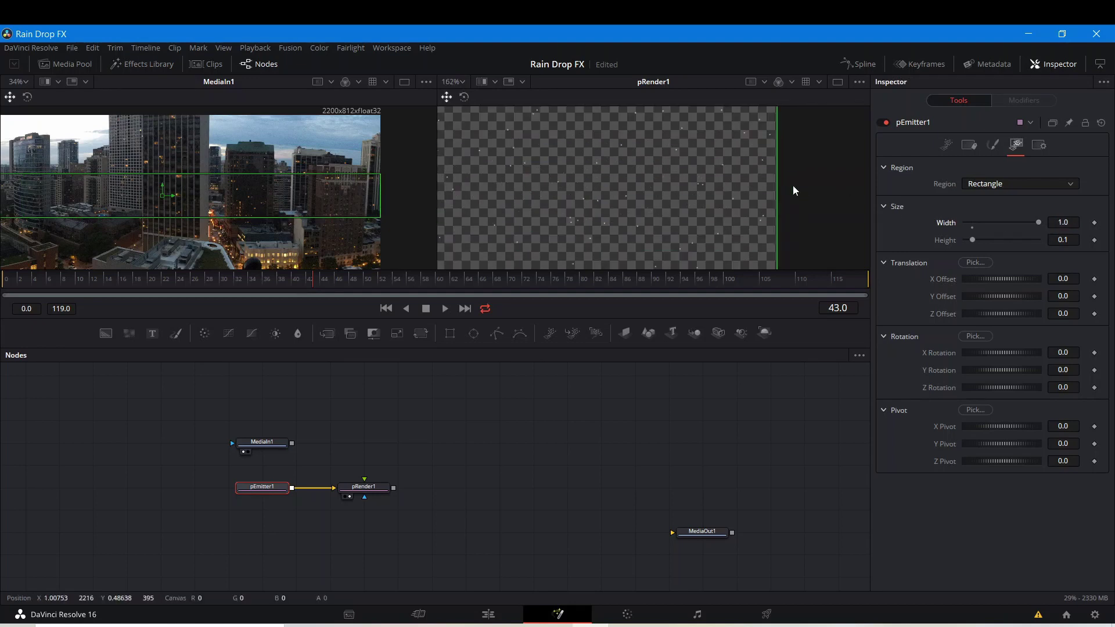
pyautogui.scroll(3, 706, 197)
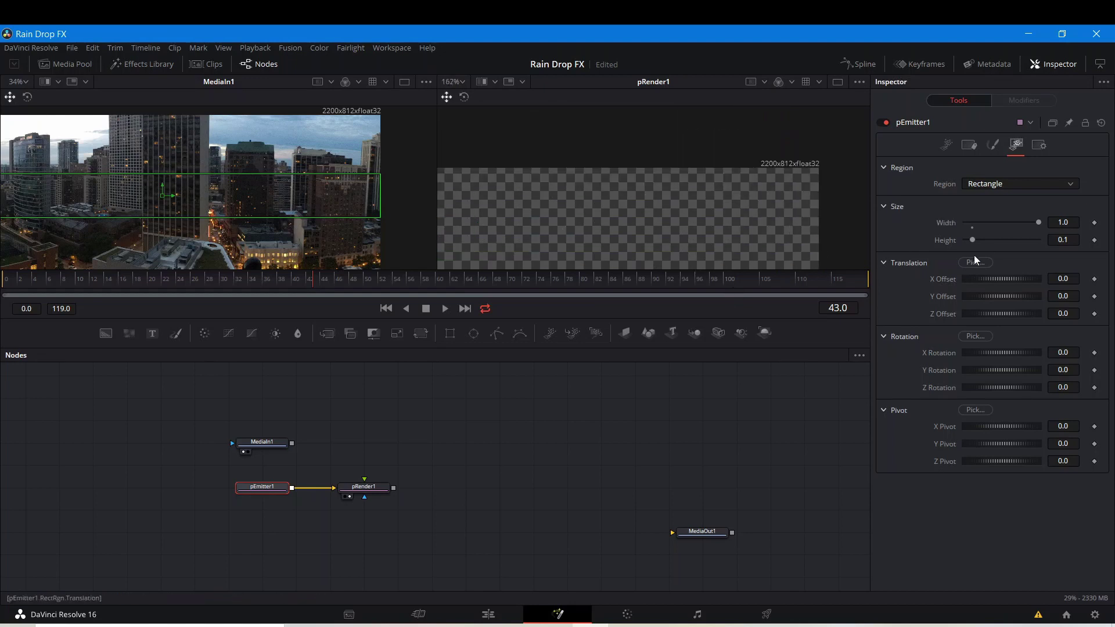
pyautogui.moveTo(973, 240); pyautogui.dragTo(989, 239)
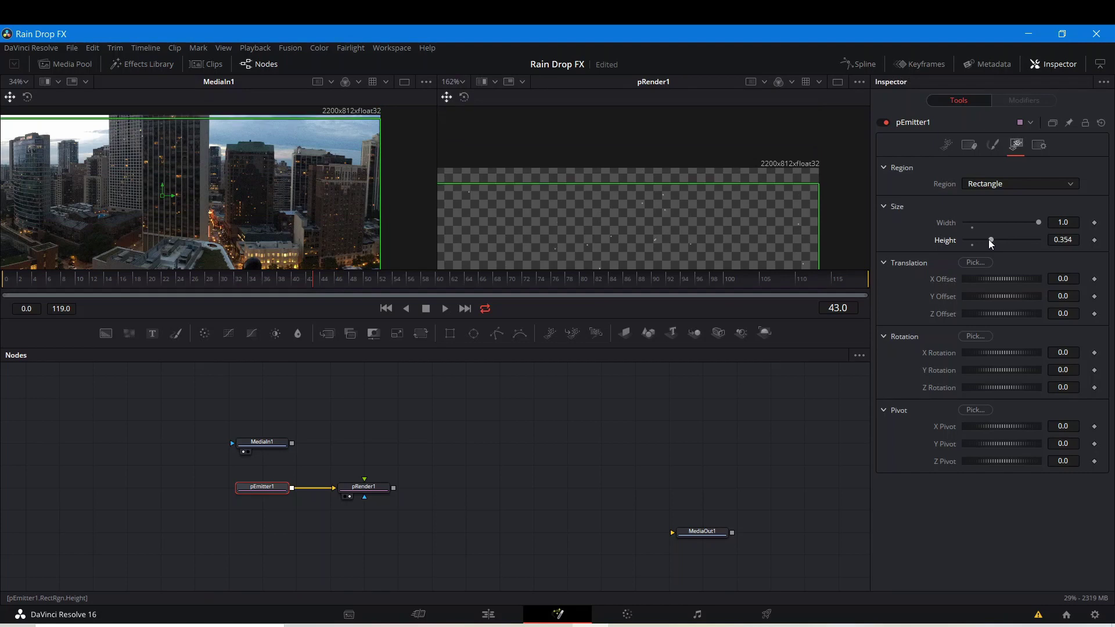
pyautogui.moveTo(988, 239); pyautogui.dragTo(1001, 245)
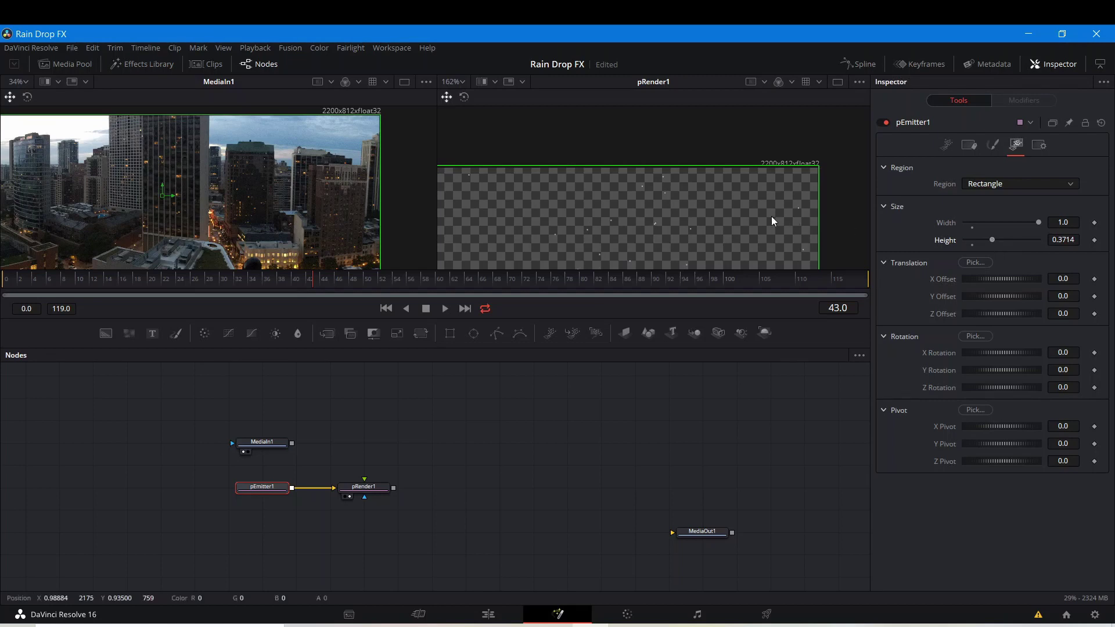
pyautogui.scroll(-5, 771, 216)
pyautogui.scroll(-1, 670, 199)
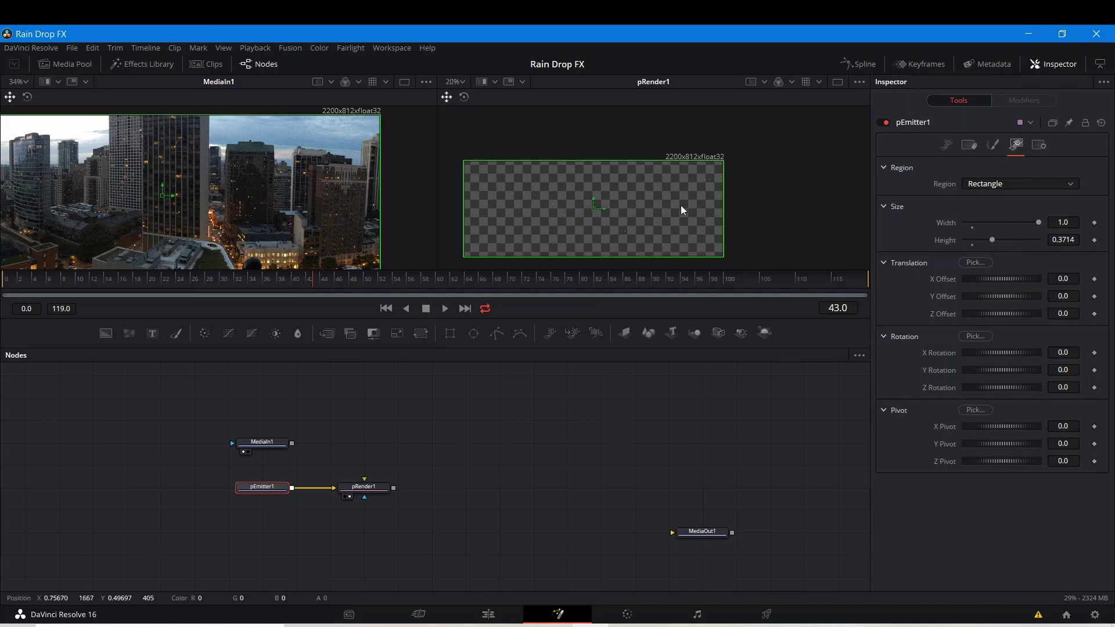
pyautogui.click(623, 419)
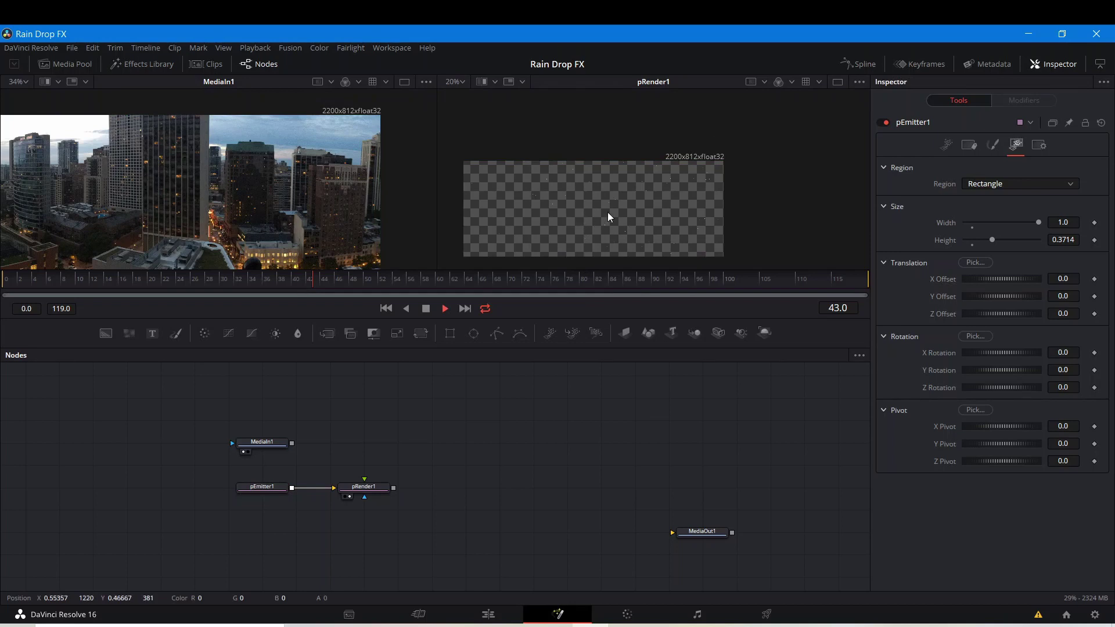
# Change the pEmitter particle style to Blob and set its noise to about 0.071
pyautogui.scroll(3, 607, 215)
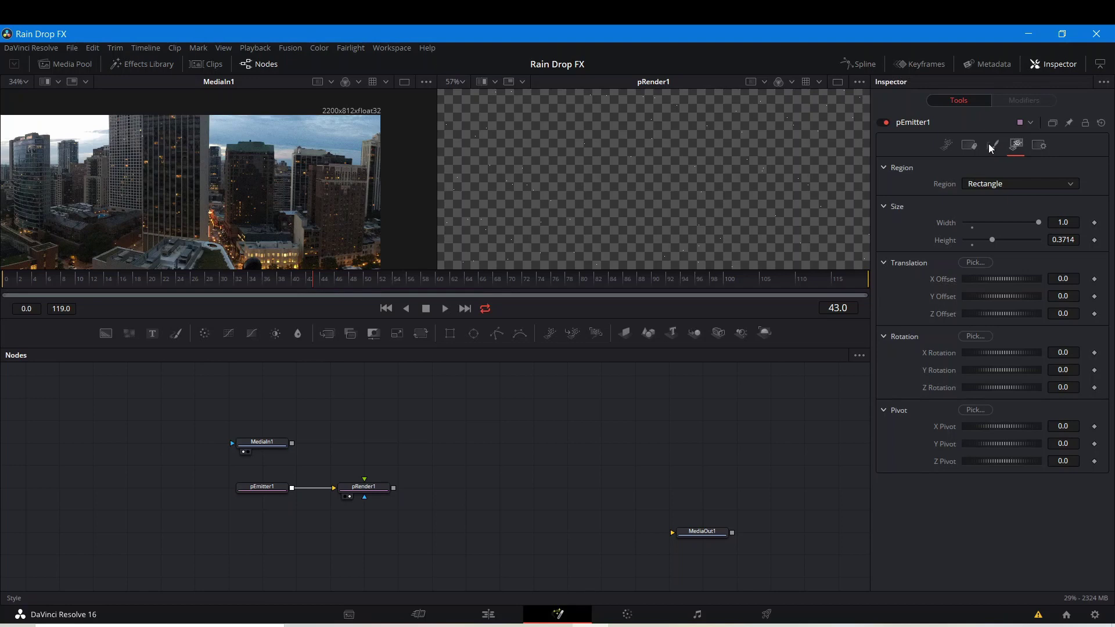
pyautogui.click(991, 145)
pyautogui.click(994, 184)
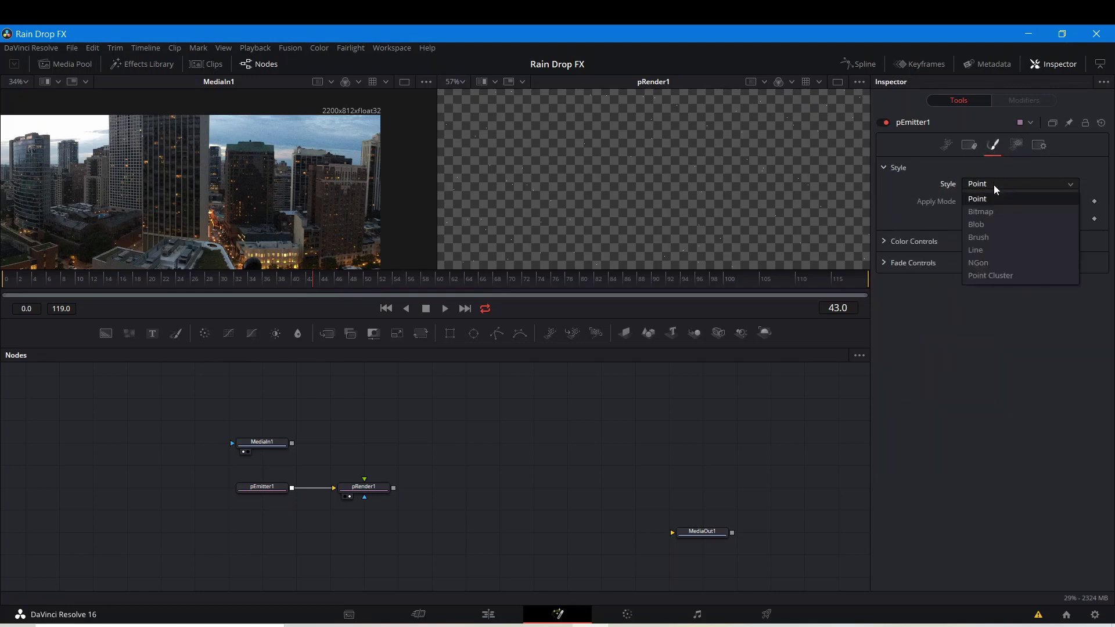
pyautogui.click(985, 223)
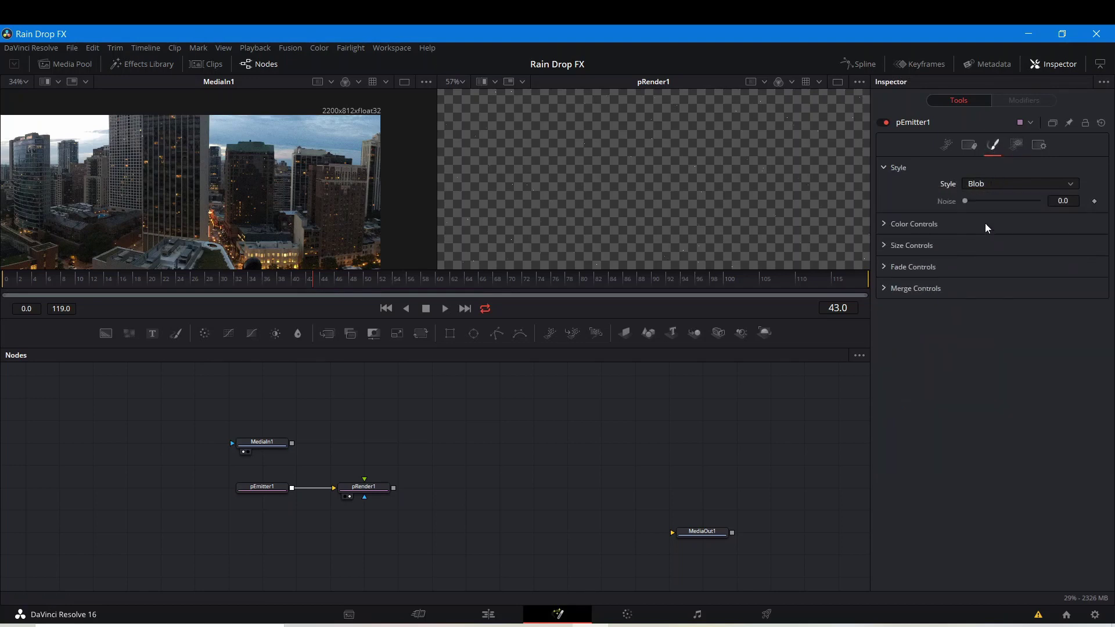
pyautogui.click(984, 186)
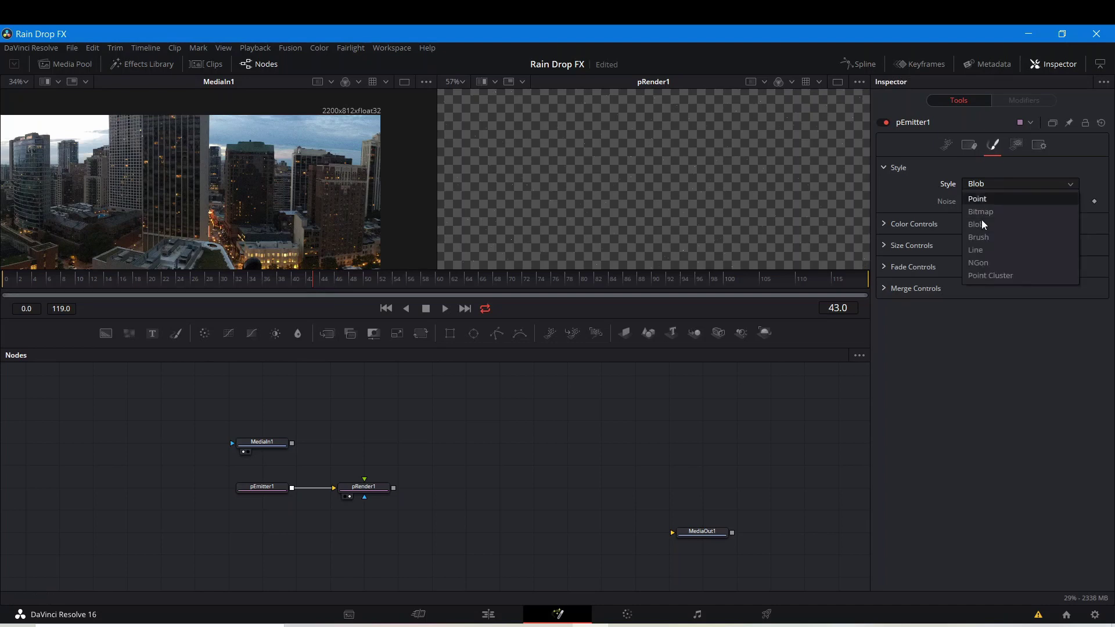
pyautogui.click(978, 262)
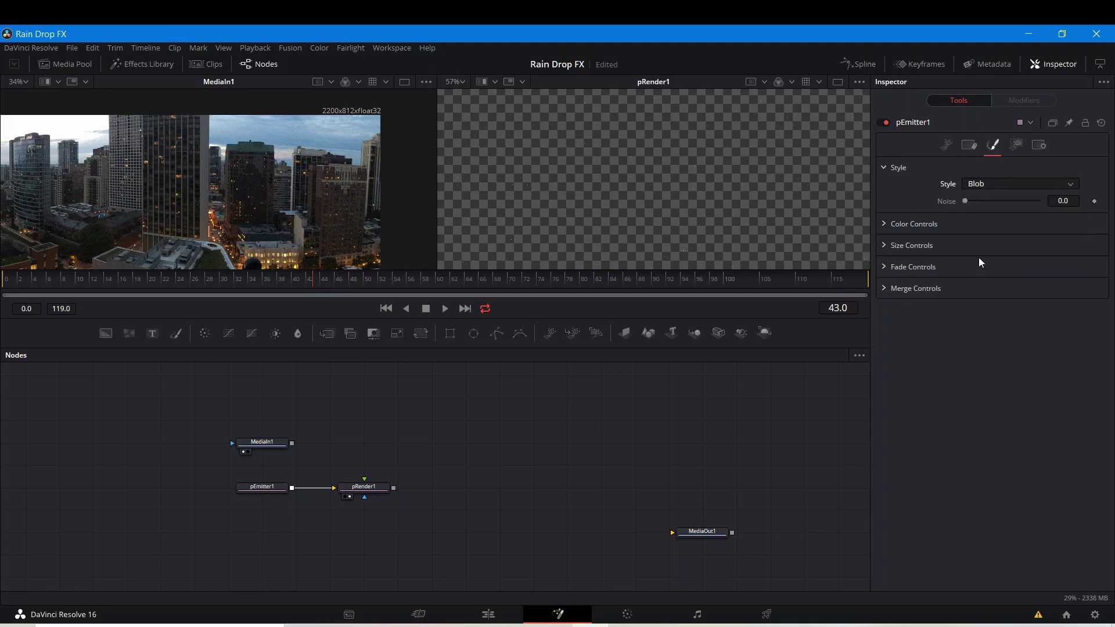
pyautogui.click(988, 184)
pyautogui.click(983, 224)
pyautogui.moveTo(968, 200); pyautogui.dragTo(970, 200)
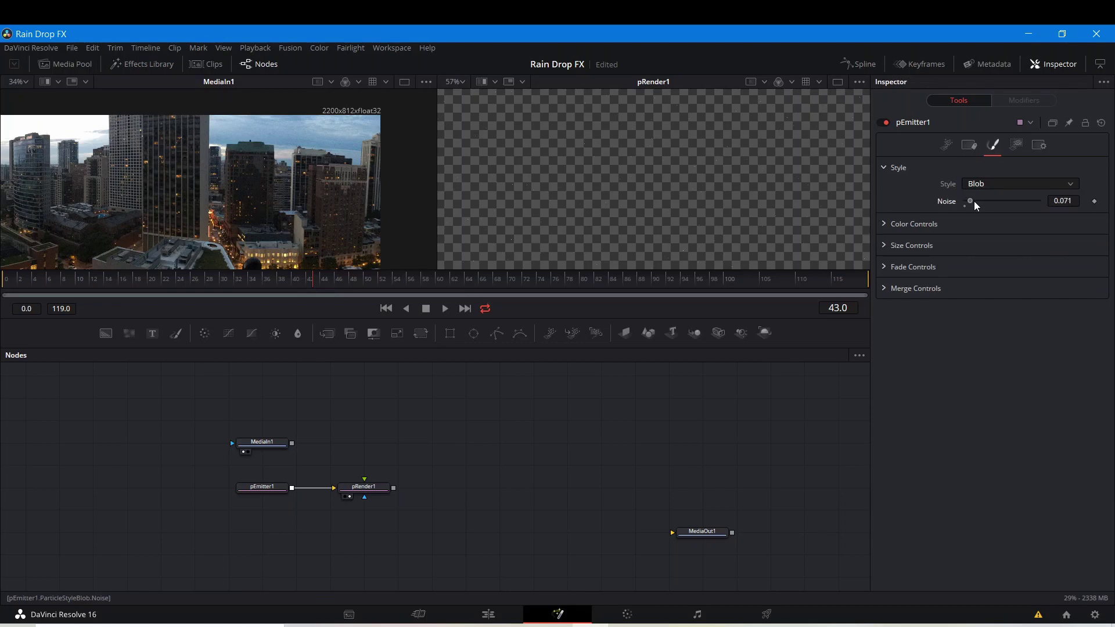
# Set the blob particles' size to 2.0 in the size controls and briefly play back the result
pyautogui.click(886, 245)
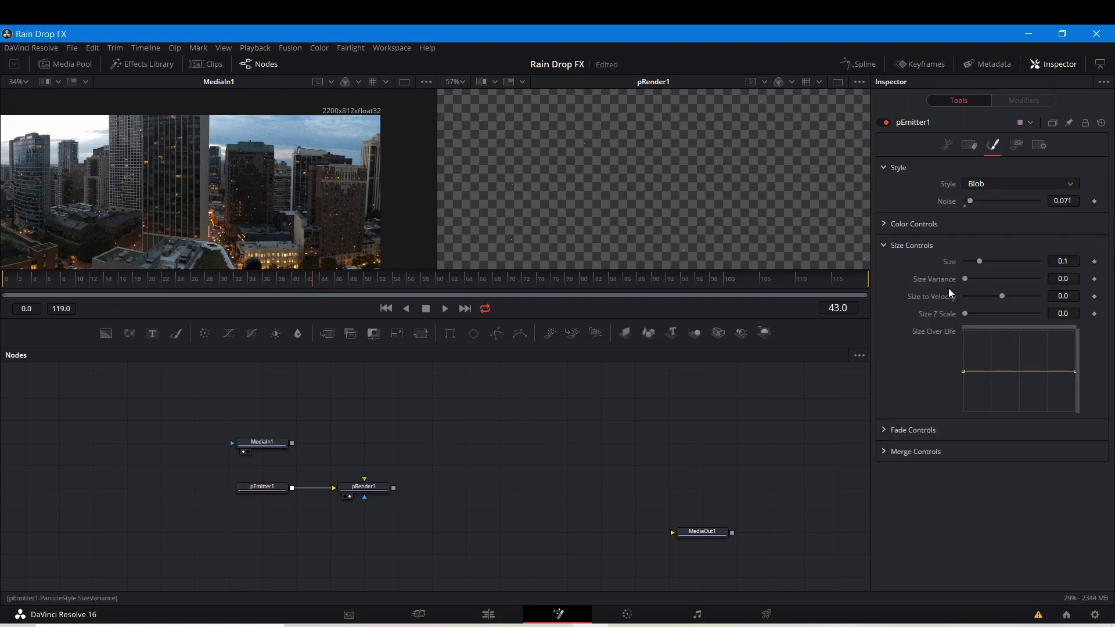
pyautogui.click(1073, 256)
pyautogui.write('2')
pyautogui.press('Return')
pyautogui.scroll(-3, 616, 180)
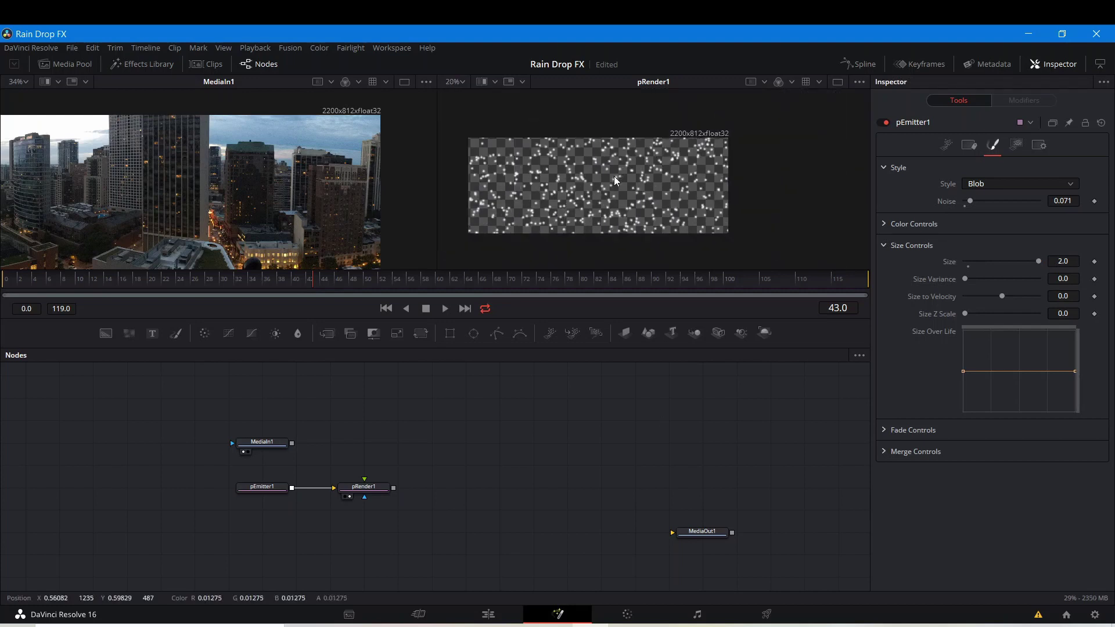
pyautogui.press('space')
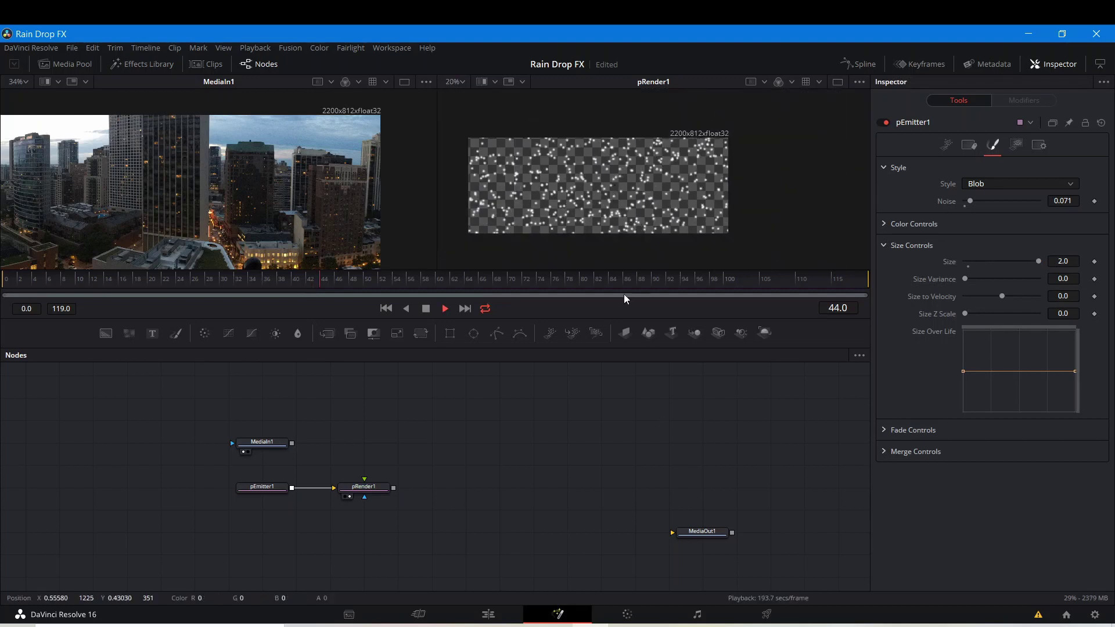
pyautogui.press('space')
# Set the emitter's particle number to 2
pyautogui.click(946, 145)
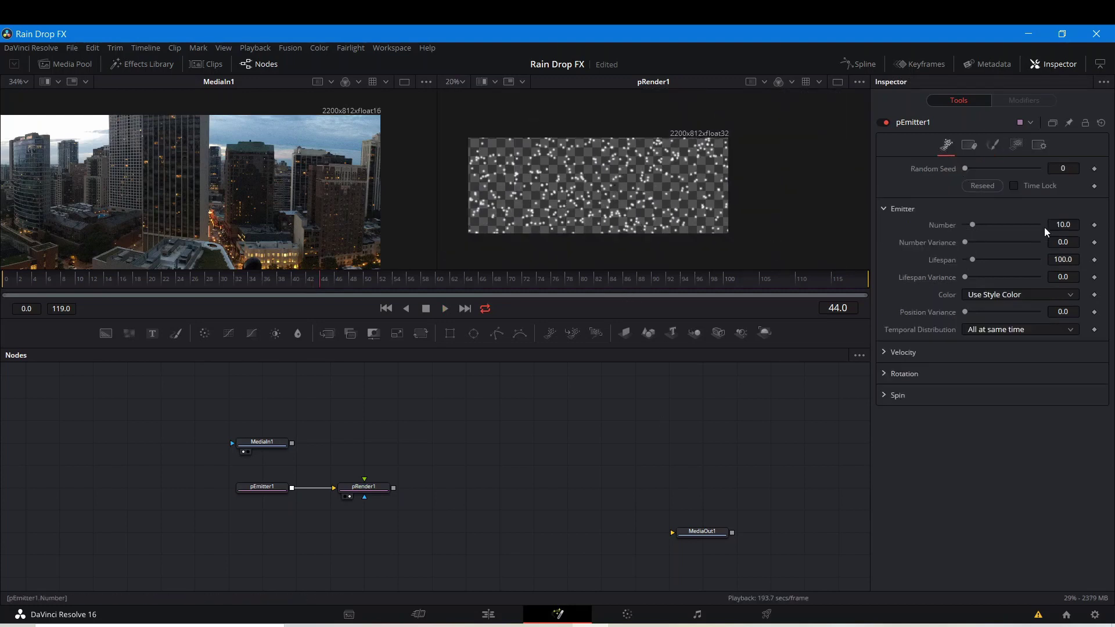
pyautogui.doubleClick(1067, 225)
pyautogui.write('2')
pyautogui.press('Return')
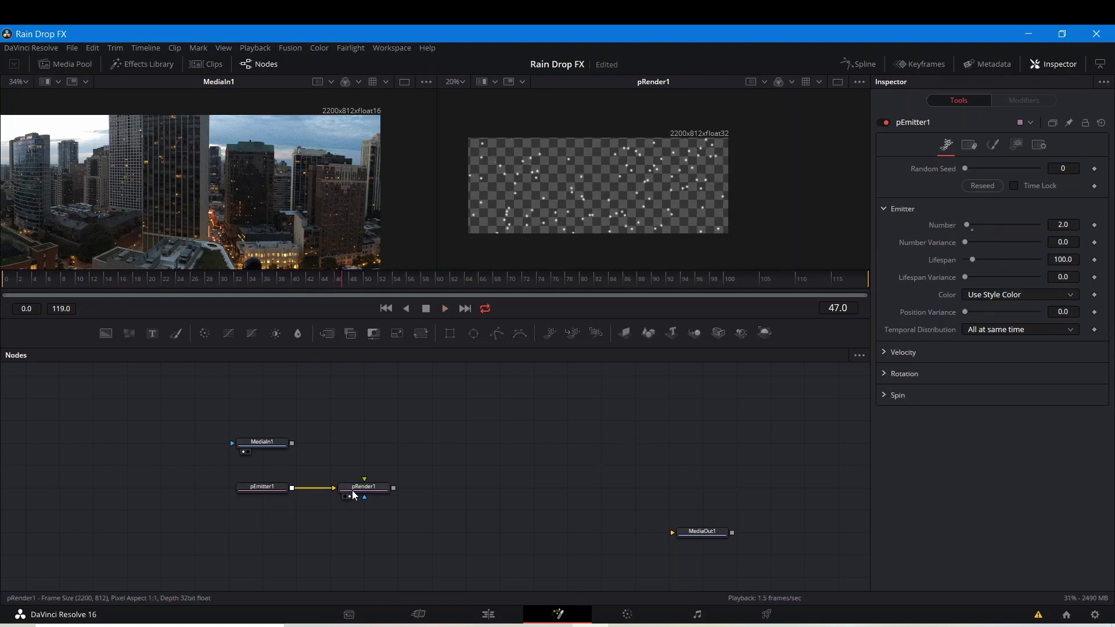
# Move pRender farther from pEmitter and insert a pDirectionalForce node between them
pyautogui.moveTo(355, 490); pyautogui.dragTo(456, 490)
pyautogui.click(262, 490)
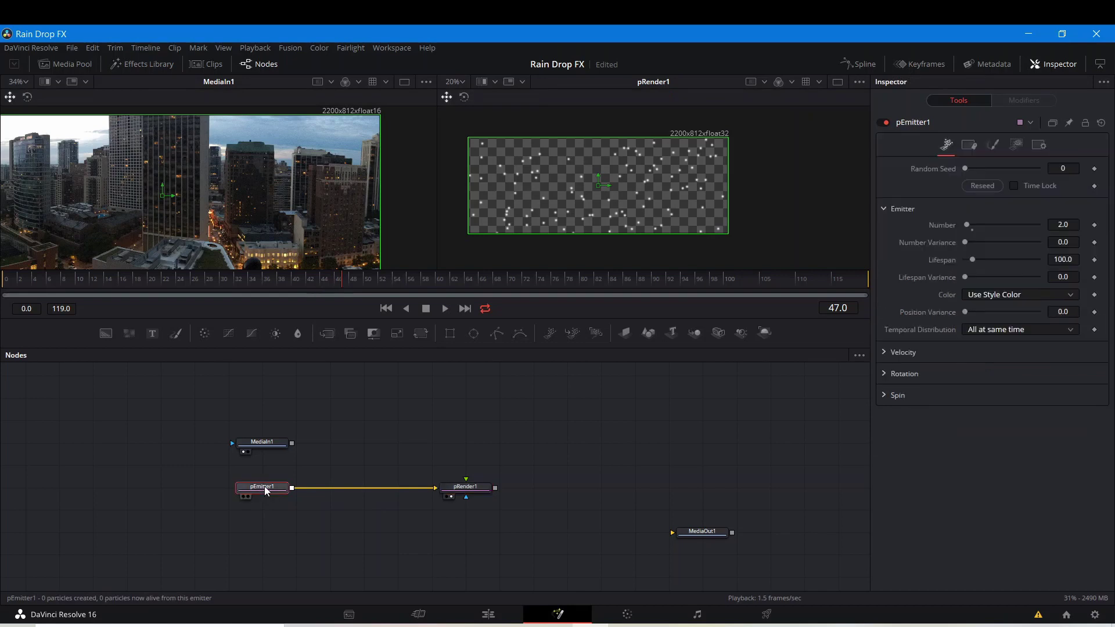
pyautogui.hotkey('shift', 'space')
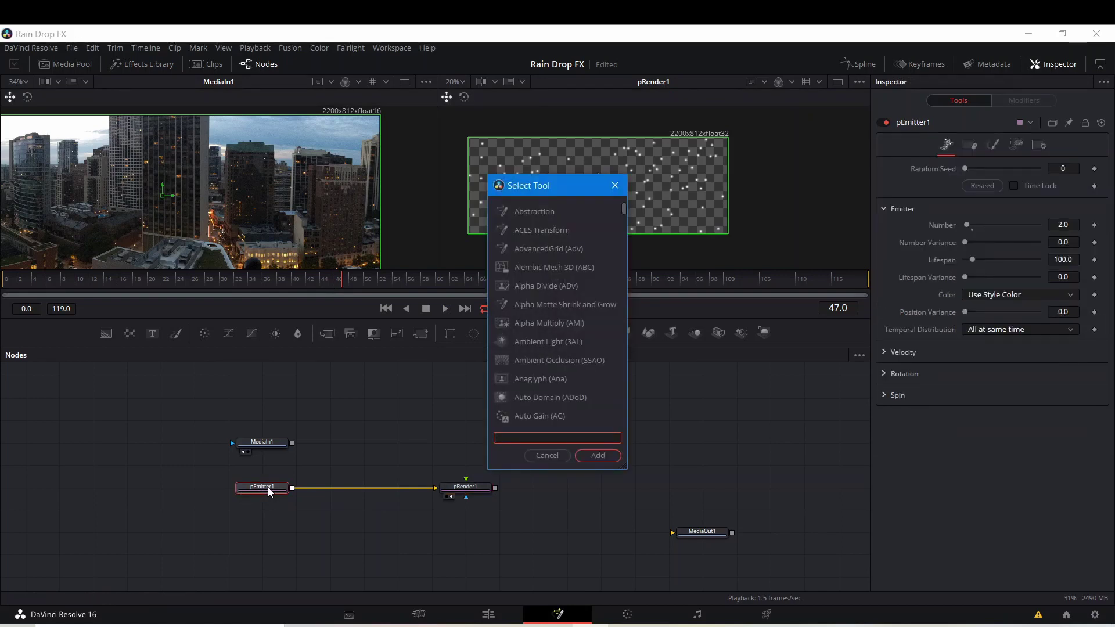
pyautogui.write('pdi')
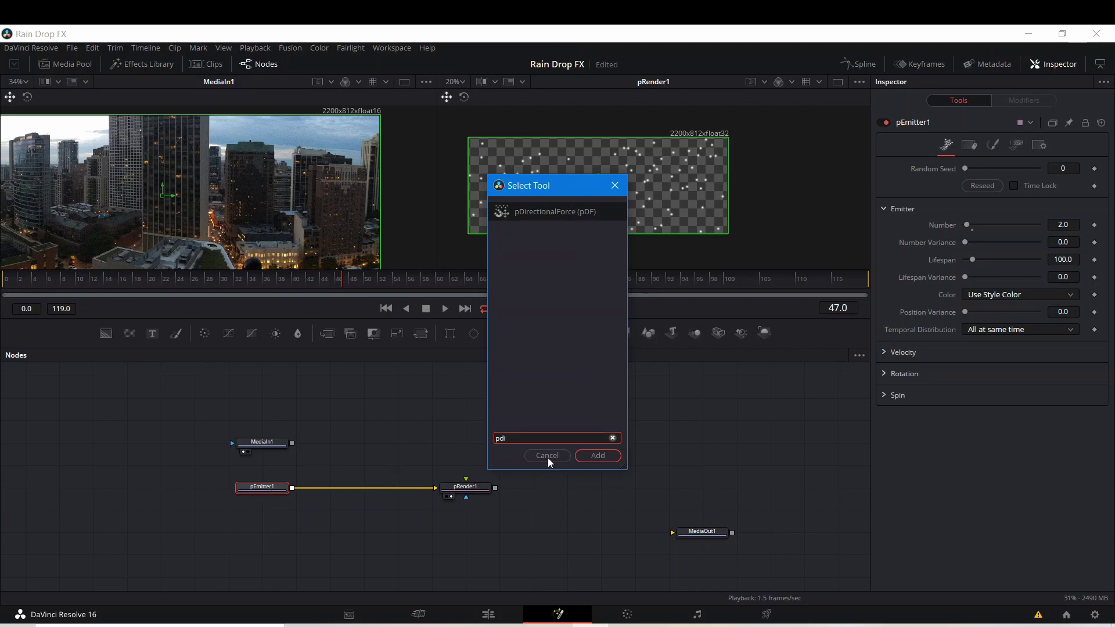
pyautogui.click(580, 460)
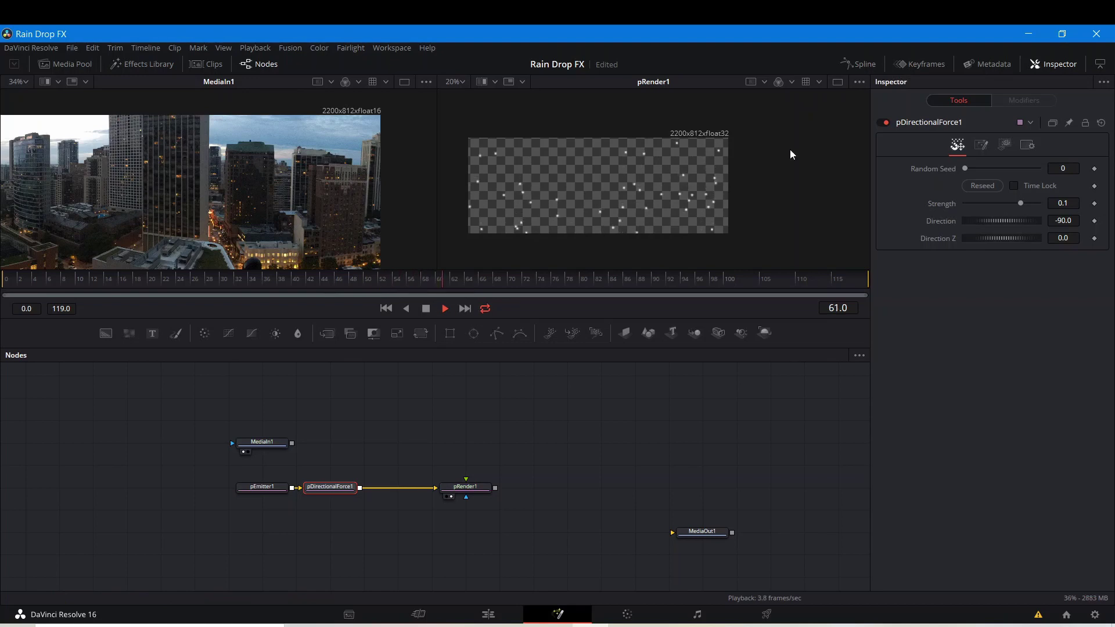
# Set the pDirectionalForce strength to 0.01 and preview the falling particles
pyautogui.press('space')
pyautogui.click(1067, 203)
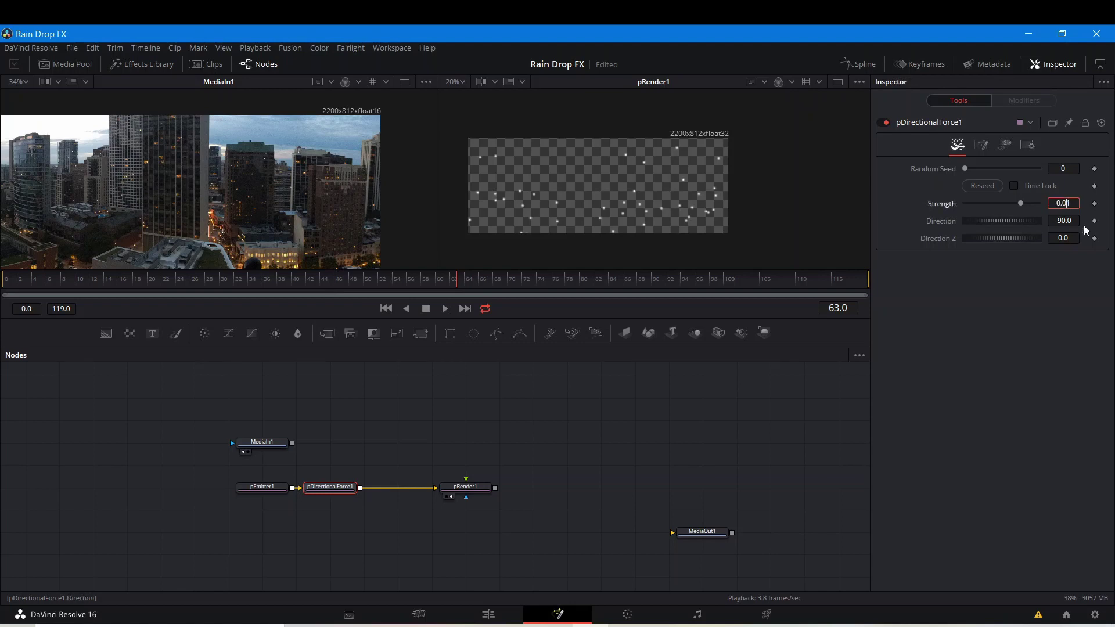
pyautogui.press('Return')
pyautogui.press('space')
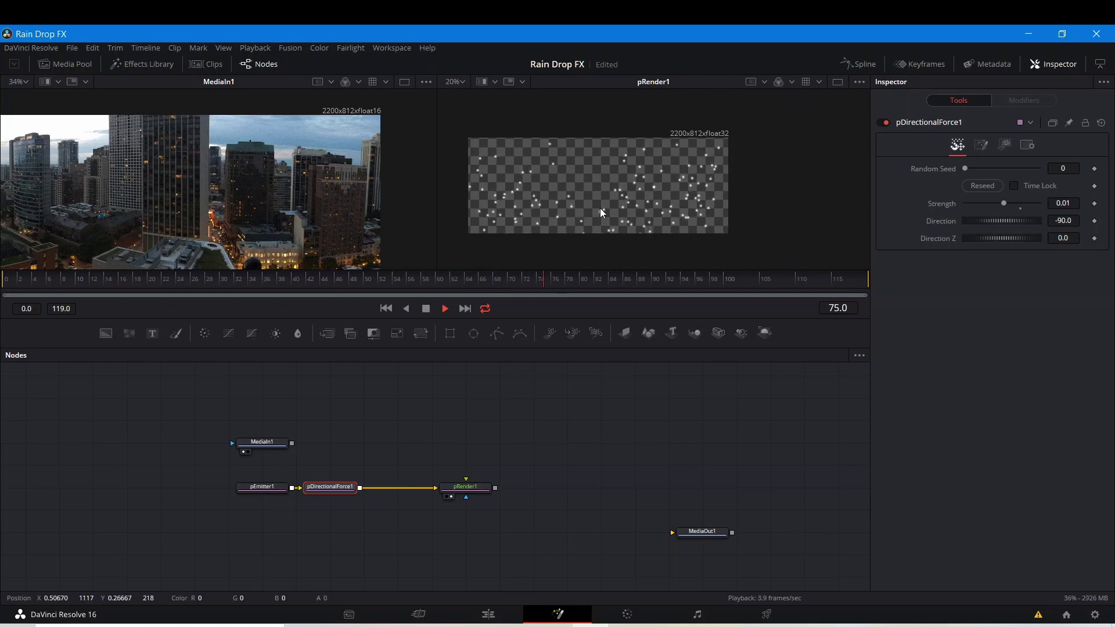
pyautogui.press('space')
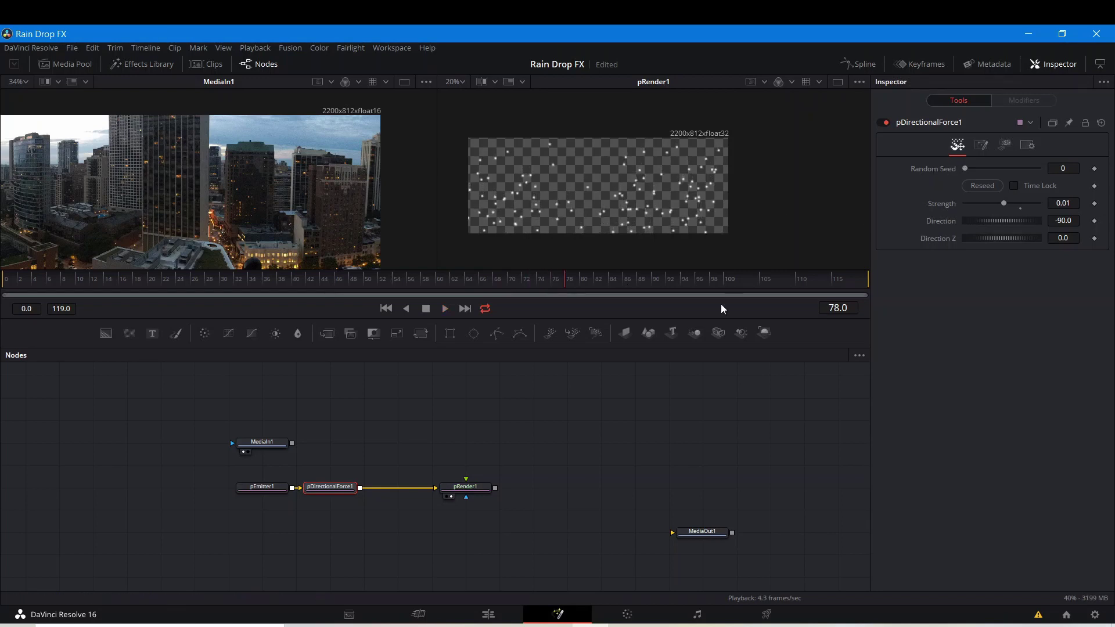
pyautogui.press('space')
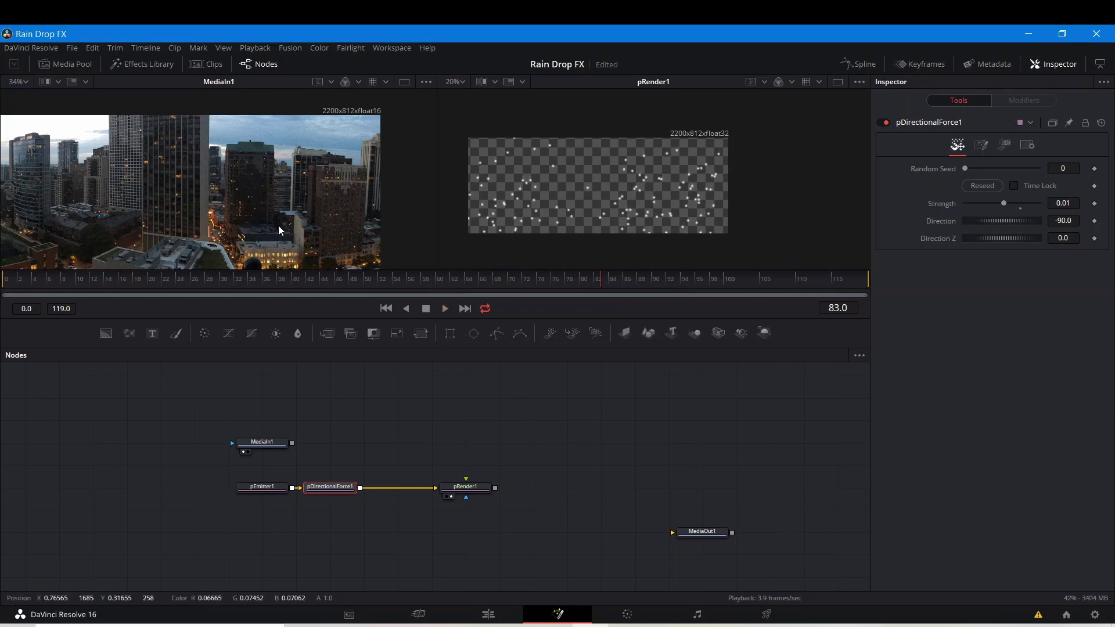
# Set the pEmitter blob size variance to 0.5 and inspect the particles in the second viewer
pyautogui.scroll(-1, 280, 229)
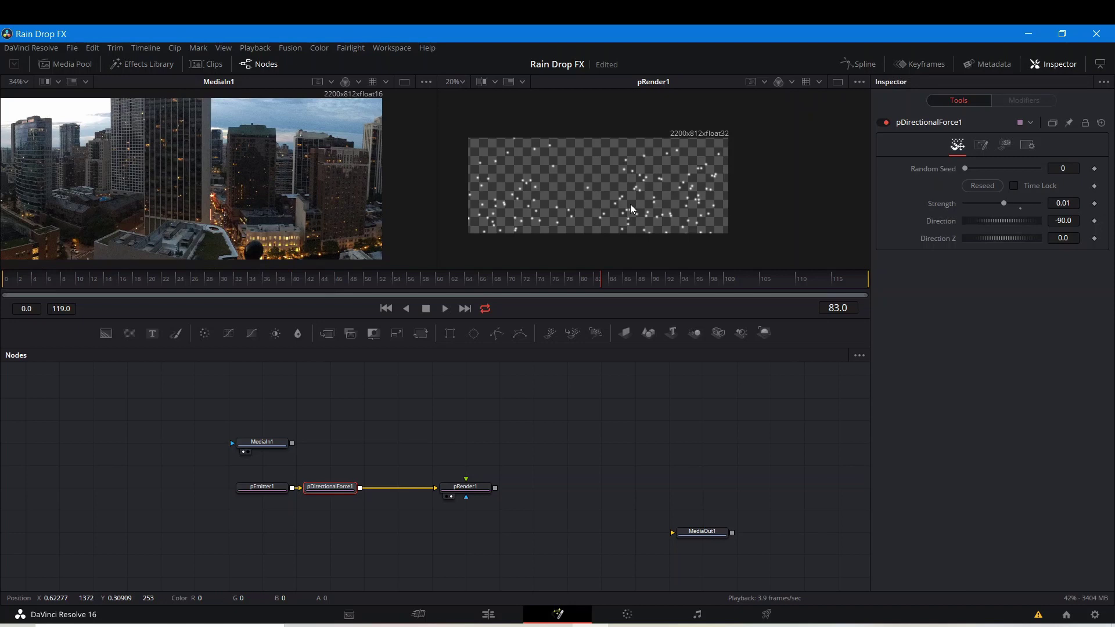
pyautogui.scroll(2, 630, 203)
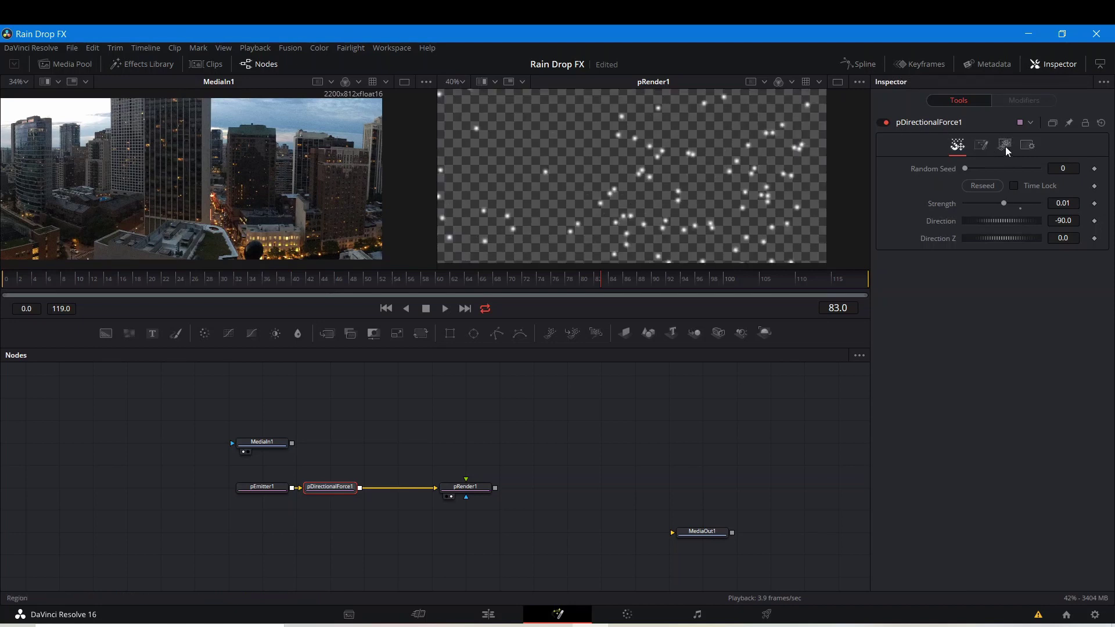
pyautogui.click(263, 488)
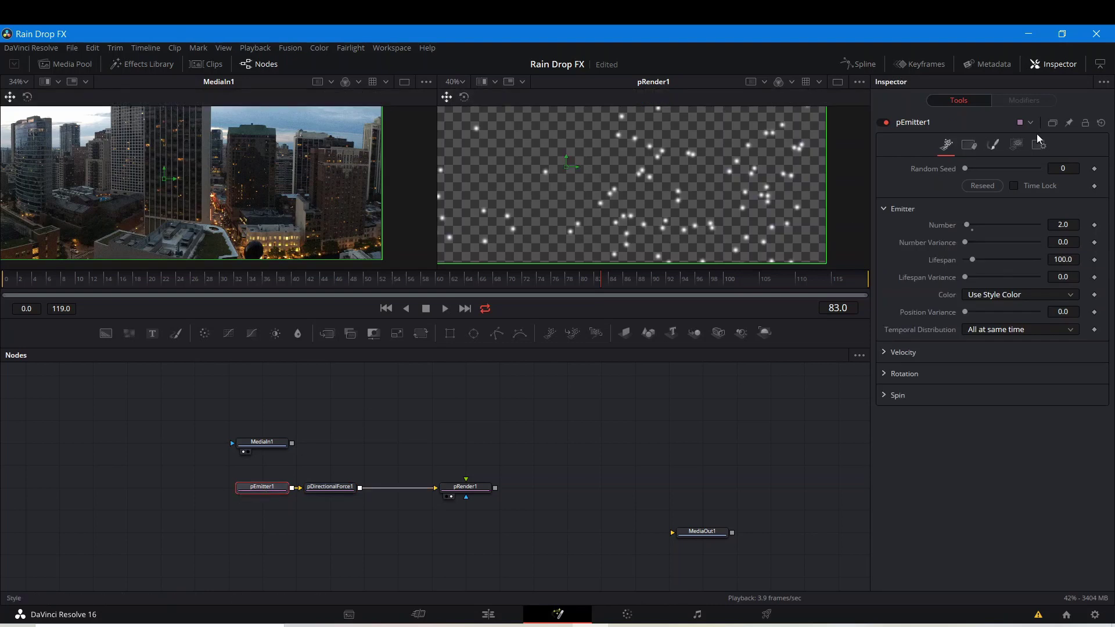
pyautogui.click(993, 146)
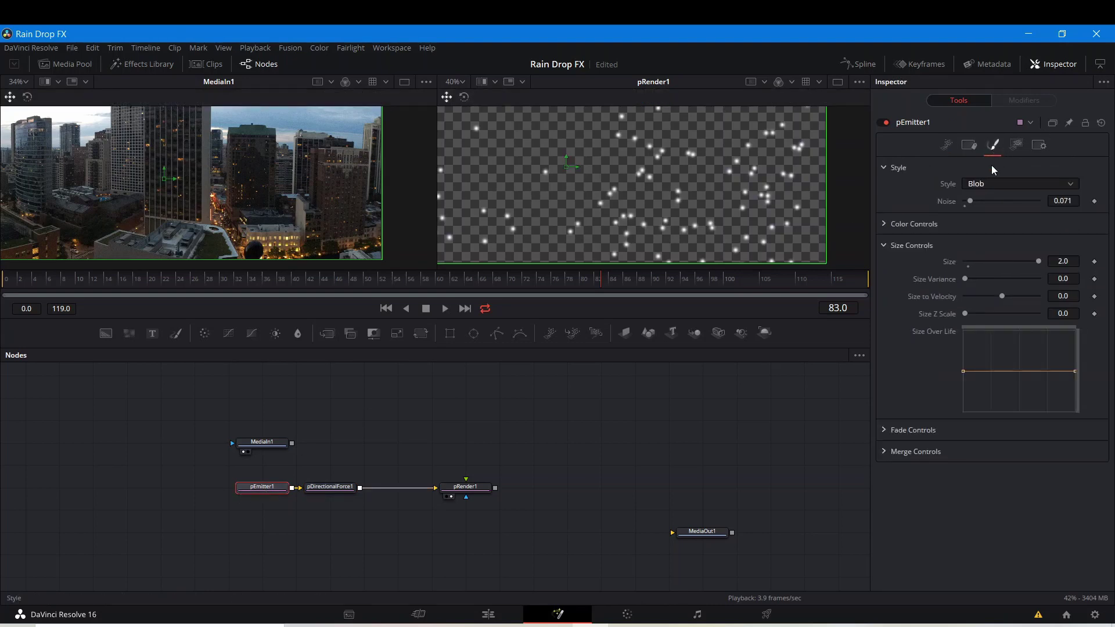
pyautogui.moveTo(964, 280); pyautogui.dragTo(1032, 281)
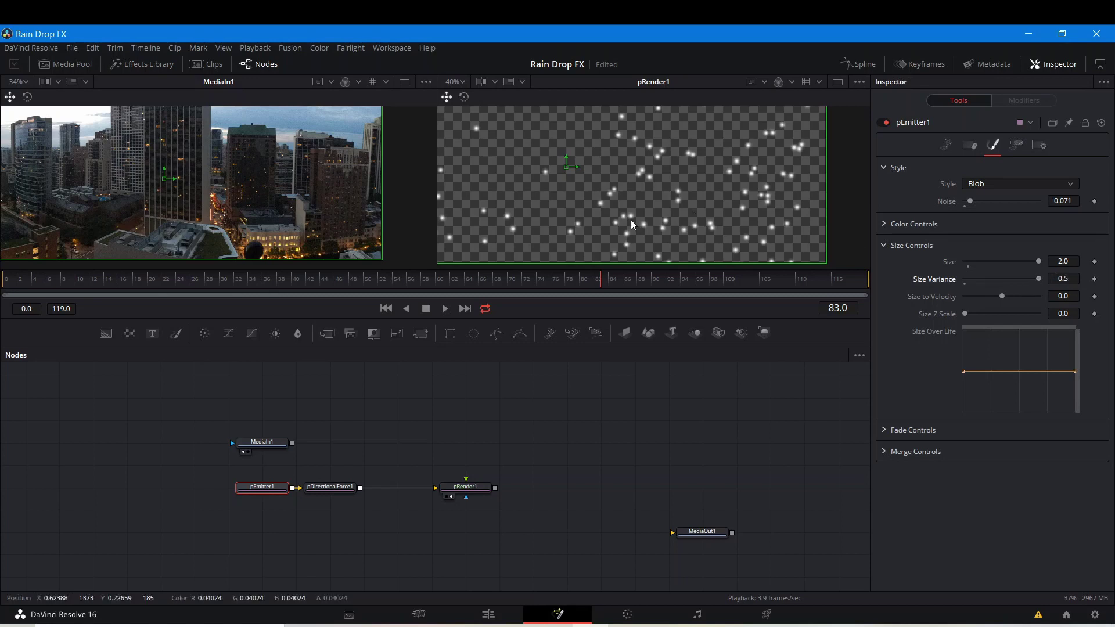
pyautogui.press('-')
pyautogui.scroll(2, 538, 224)
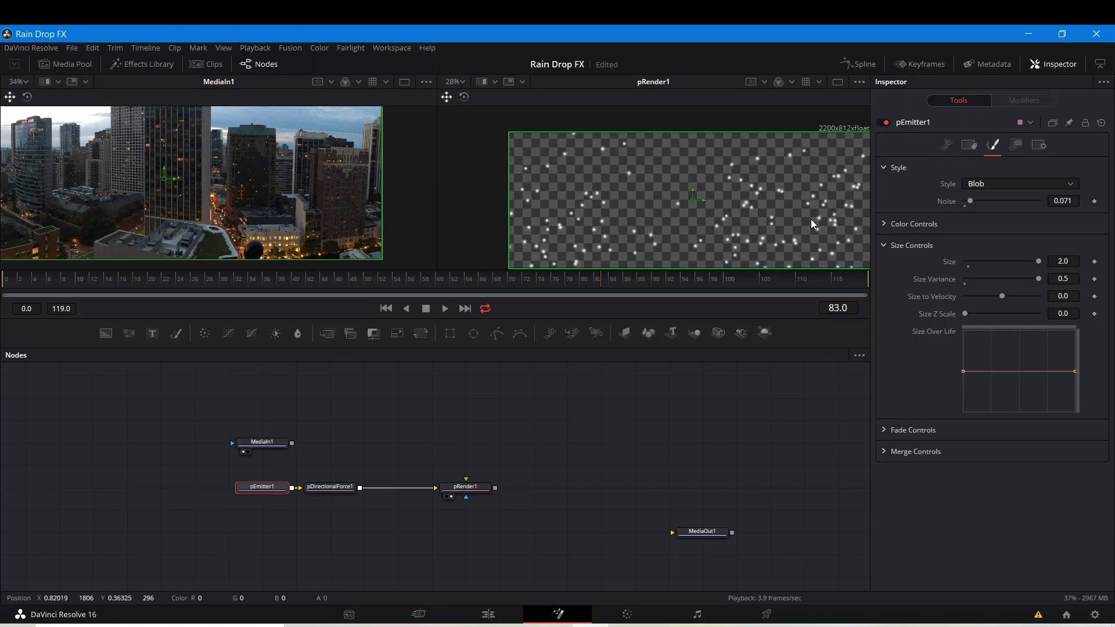
# Reseed the pEmitter's random seed and preview the new particle distribution in the second viewer
pyautogui.moveTo(811, 218); pyautogui.dragTo(737, 217)
pyautogui.press('space')
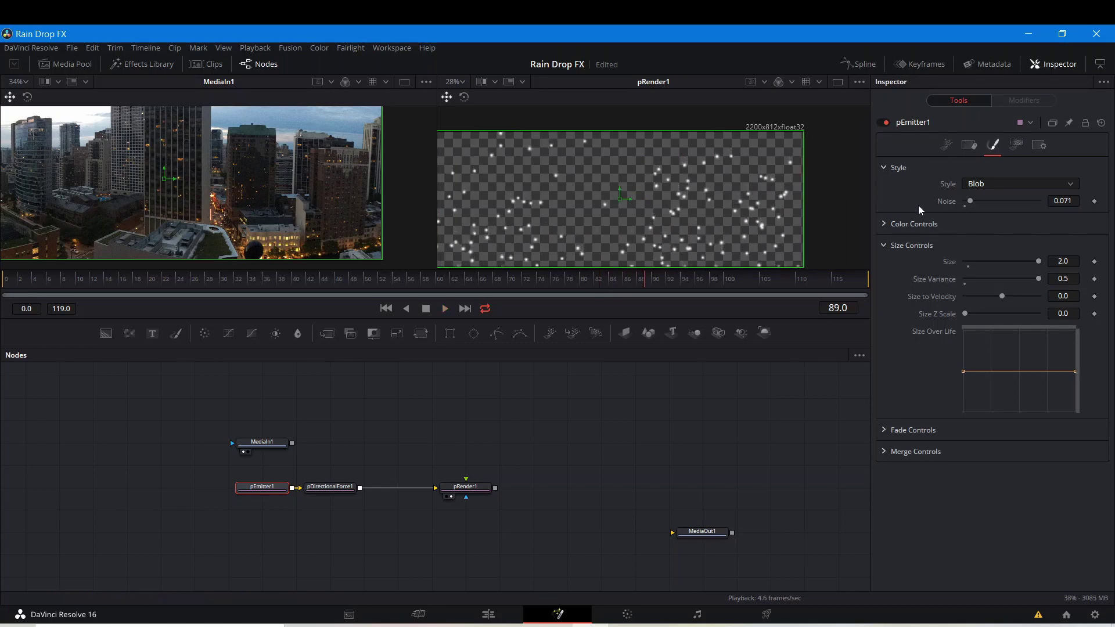
pyautogui.click(949, 148)
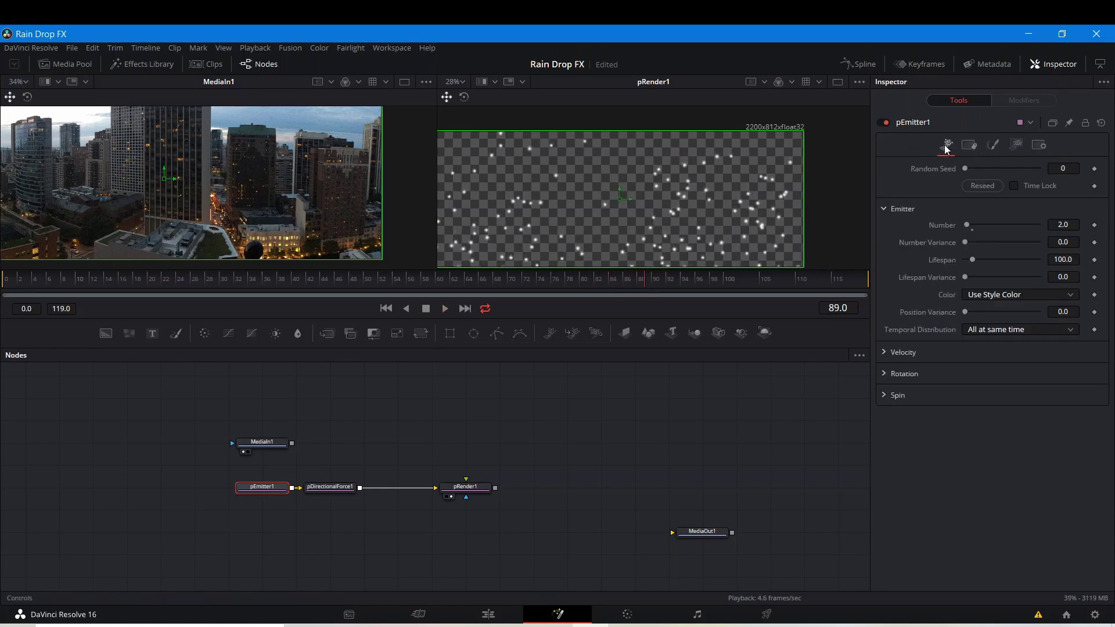
pyautogui.click(967, 186)
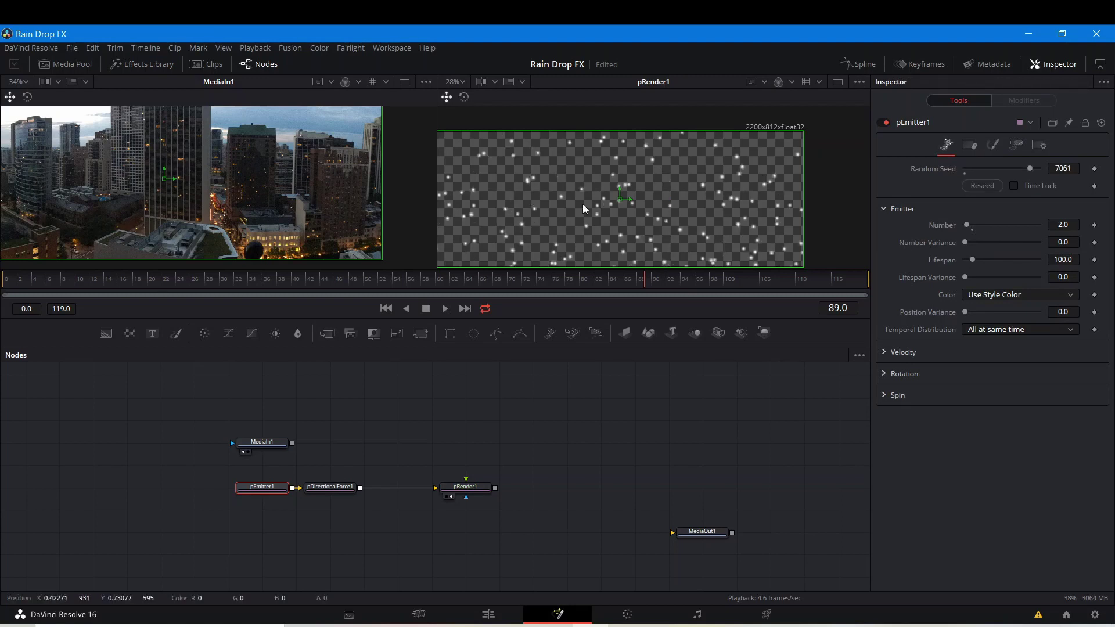
pyautogui.moveTo(713, 193); pyautogui.dragTo(781, 170)
pyautogui.press('space')
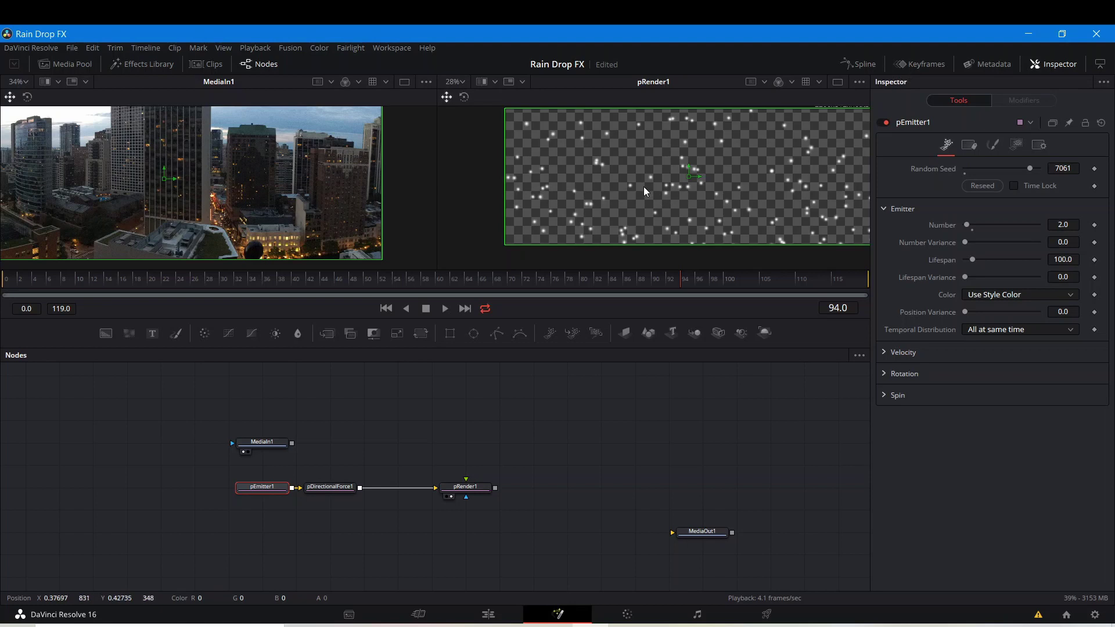
# Add a Background node below pEmitter and show it in the first viewer
pyautogui.click(479, 401)
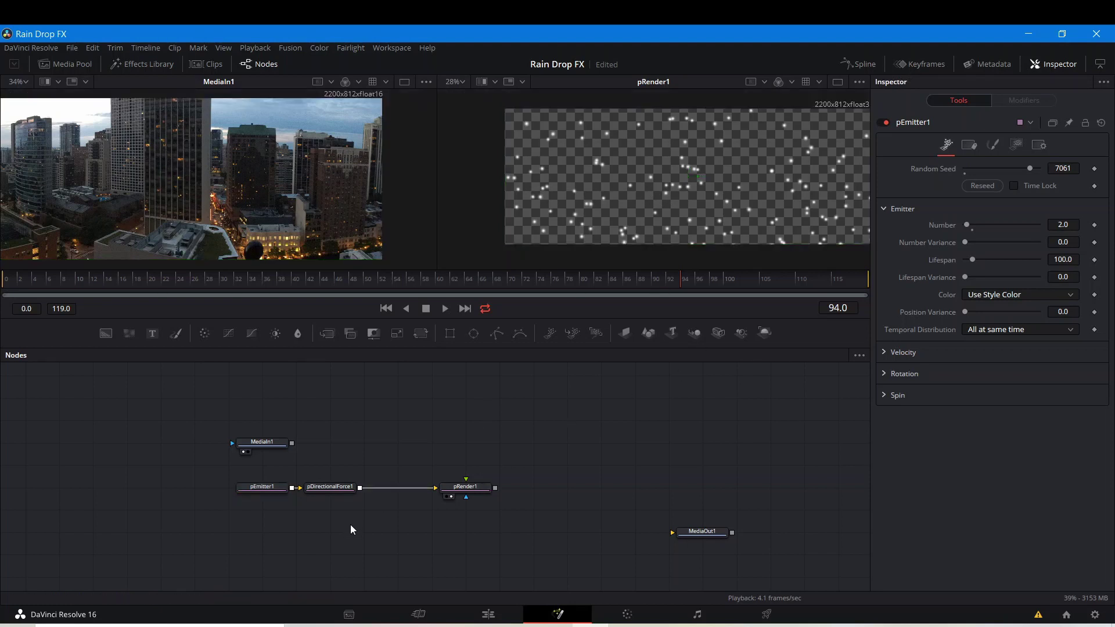
pyautogui.moveTo(350, 524); pyautogui.dragTo(344, 453)
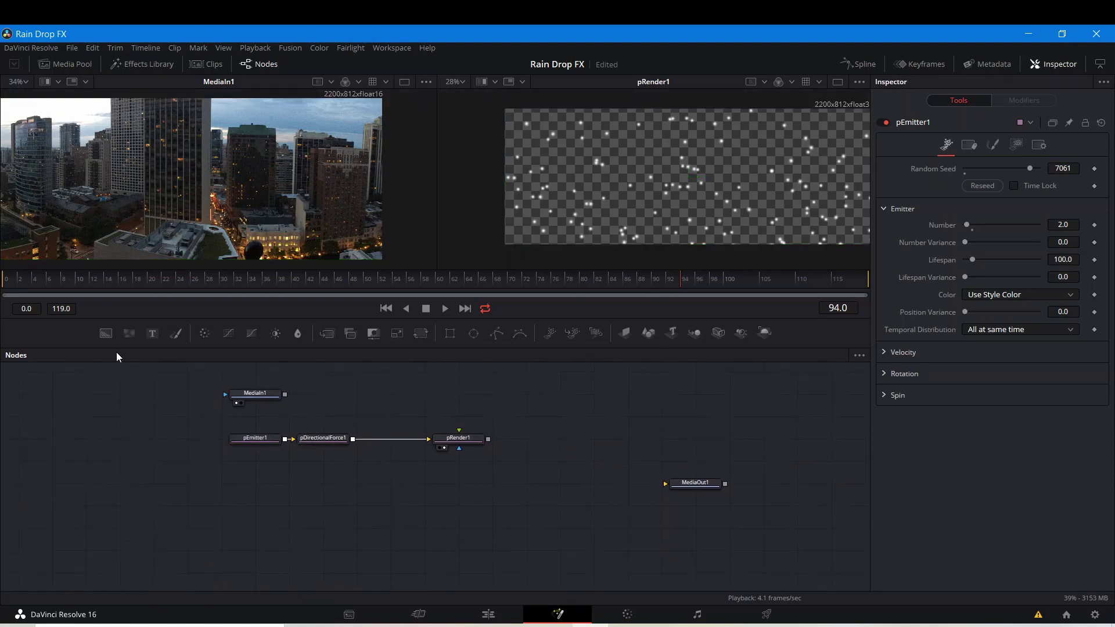
pyautogui.moveTo(106, 334); pyautogui.dragTo(259, 476)
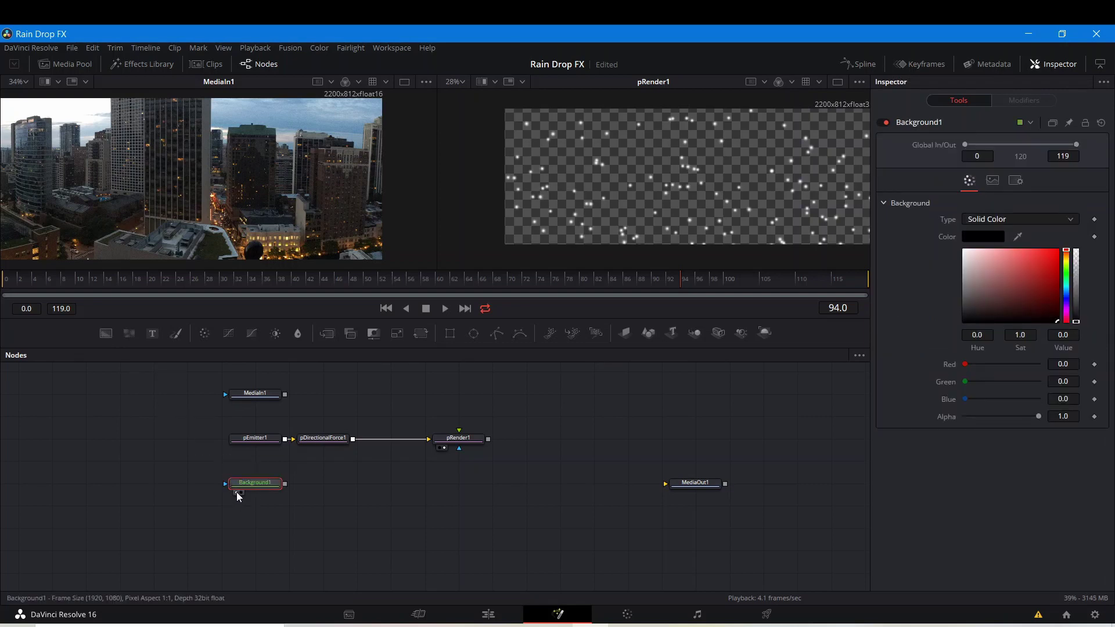
pyautogui.press('1')
pyautogui.scroll(-4, 215, 195)
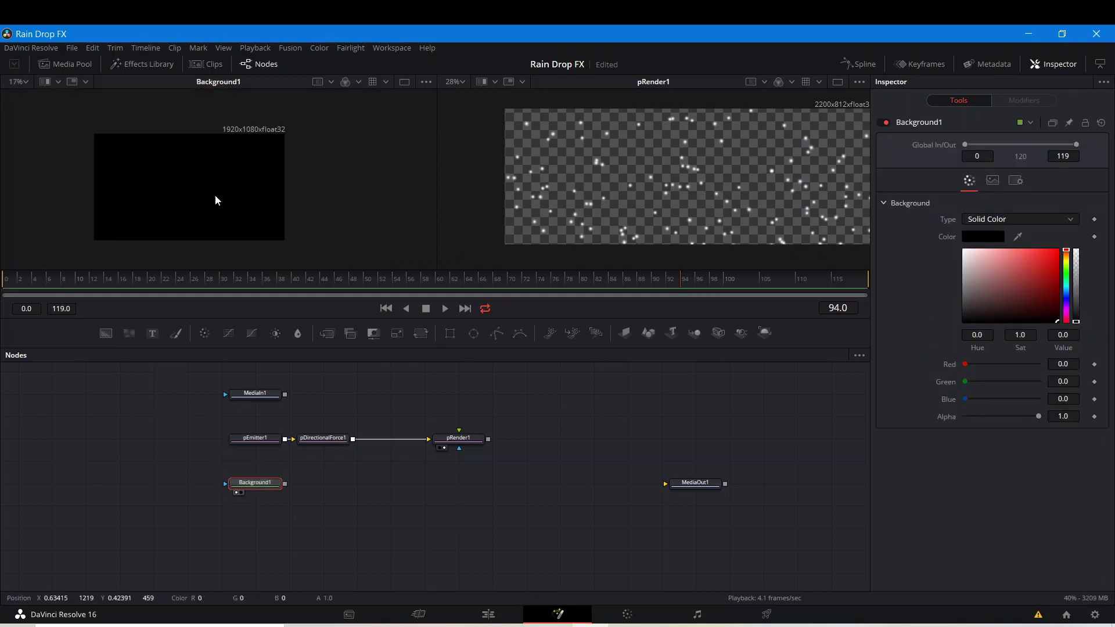
# Turn off auto resolution for Background1 and set its image size to 150 by 150
pyautogui.click(990, 182)
pyautogui.click(1070, 242)
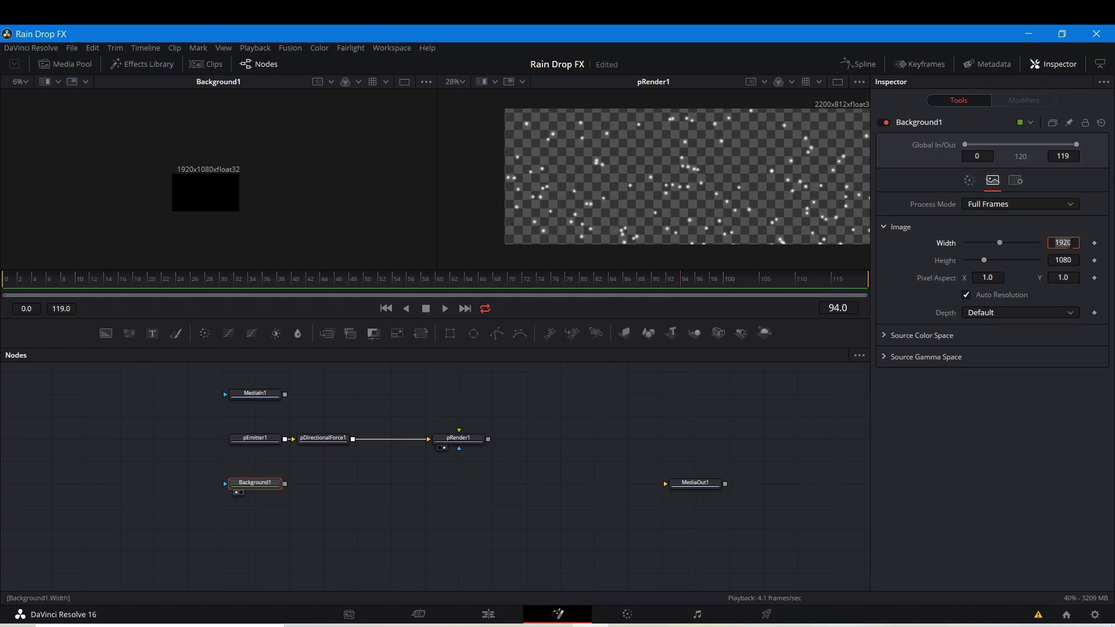
pyautogui.write('2')
pyautogui.write('50')
pyautogui.click(967, 295)
pyautogui.click(966, 295)
pyautogui.click(966, 295)
pyautogui.click(1070, 242)
pyautogui.write('150')
pyautogui.press('Tab')
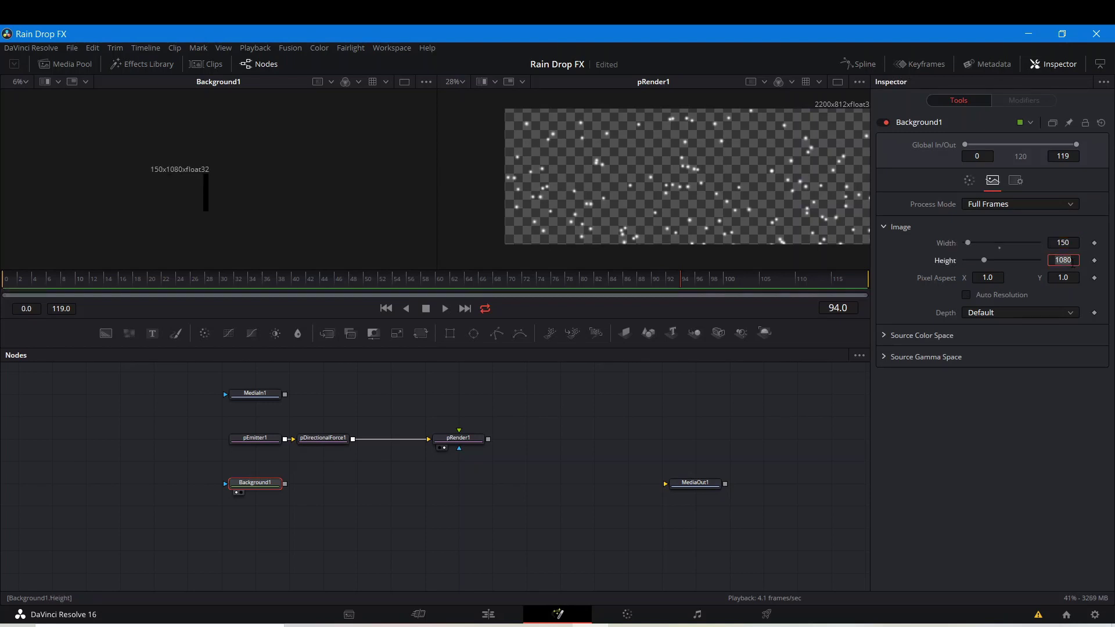
pyautogui.write('1')
pyautogui.click(695, 482)
pyautogui.scroll(3, 204, 193)
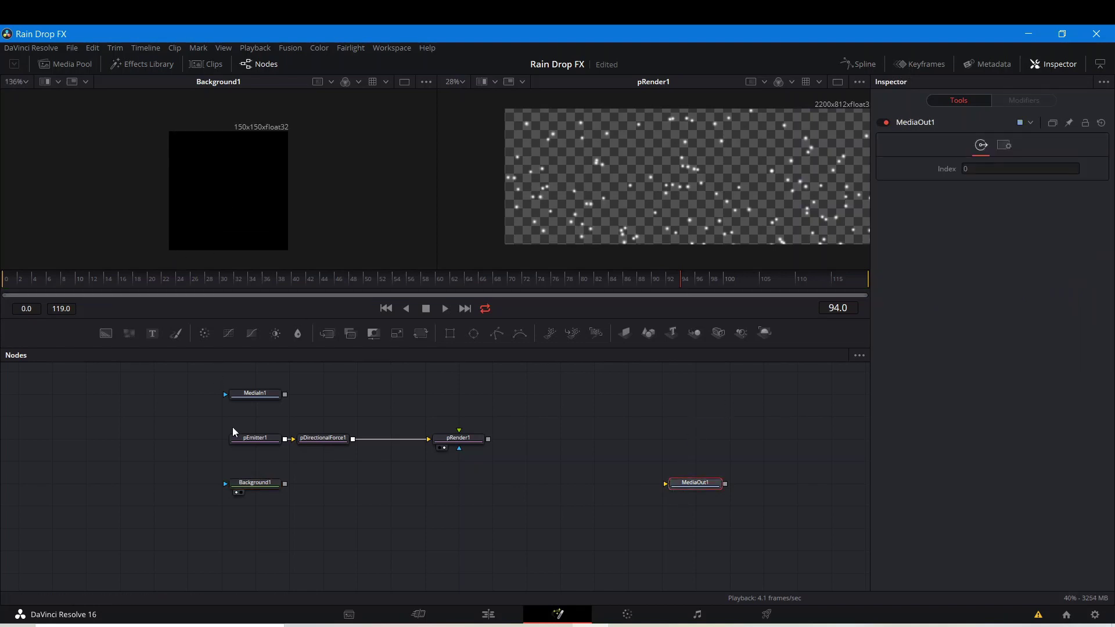
# Add a Rectangle mask to Background1 and arrange the two nodes side by side with the mask feeding the background
pyautogui.moveTo(253, 482); pyautogui.dragTo(321, 482)
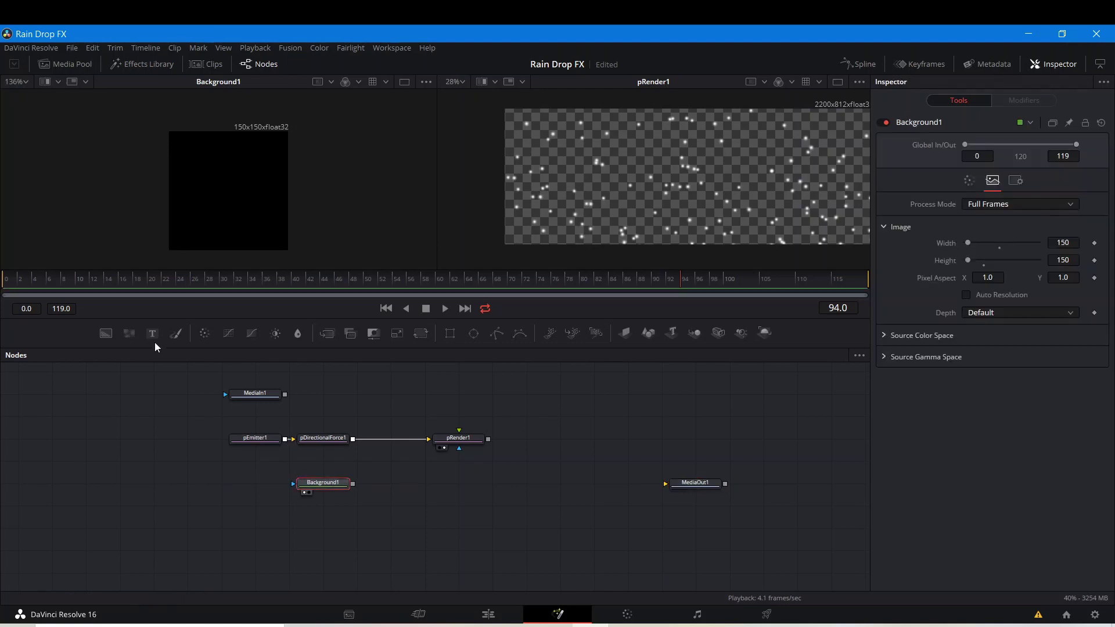
pyautogui.click(450, 333)
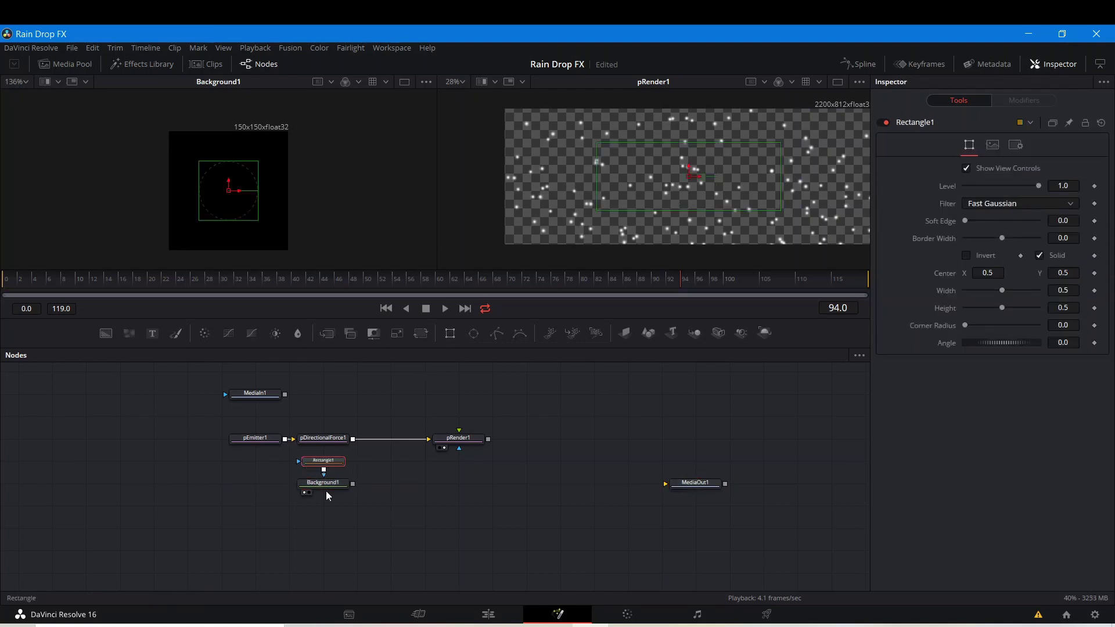
pyautogui.moveTo(316, 462); pyautogui.dragTo(258, 485)
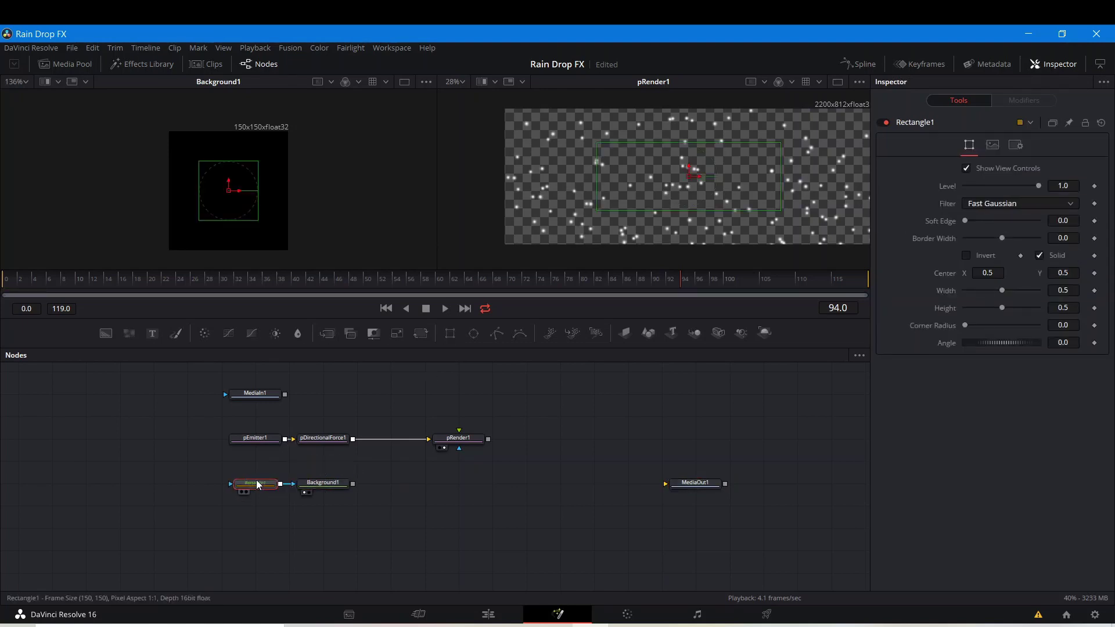
# Enable the checker underlay in the first viewer
pyautogui.rightClick(283, 204)
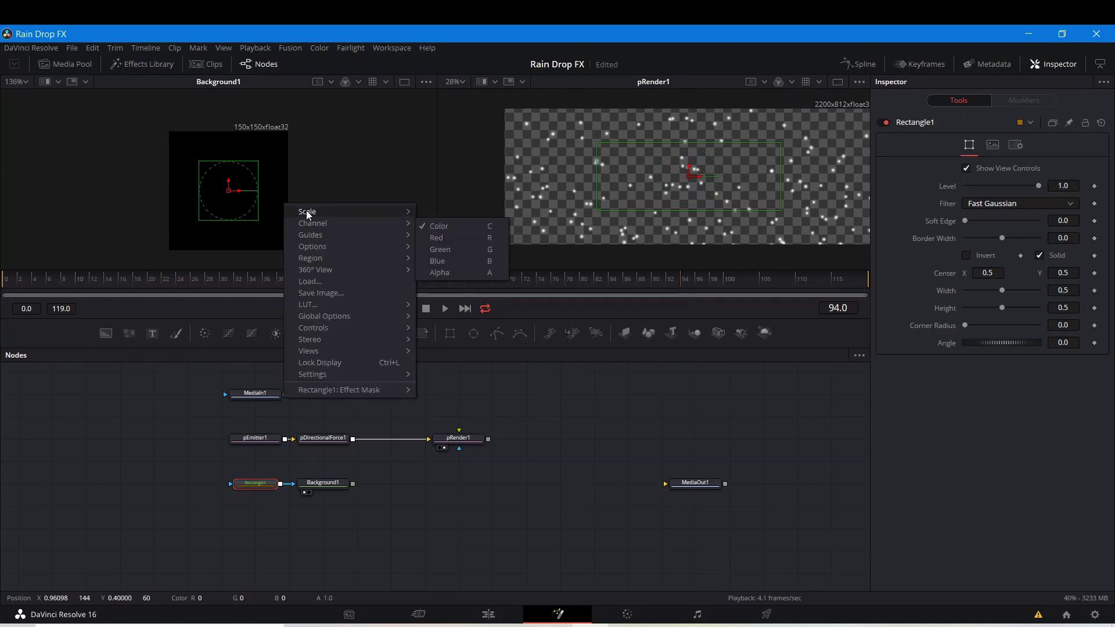
pyautogui.moveTo(324, 246)
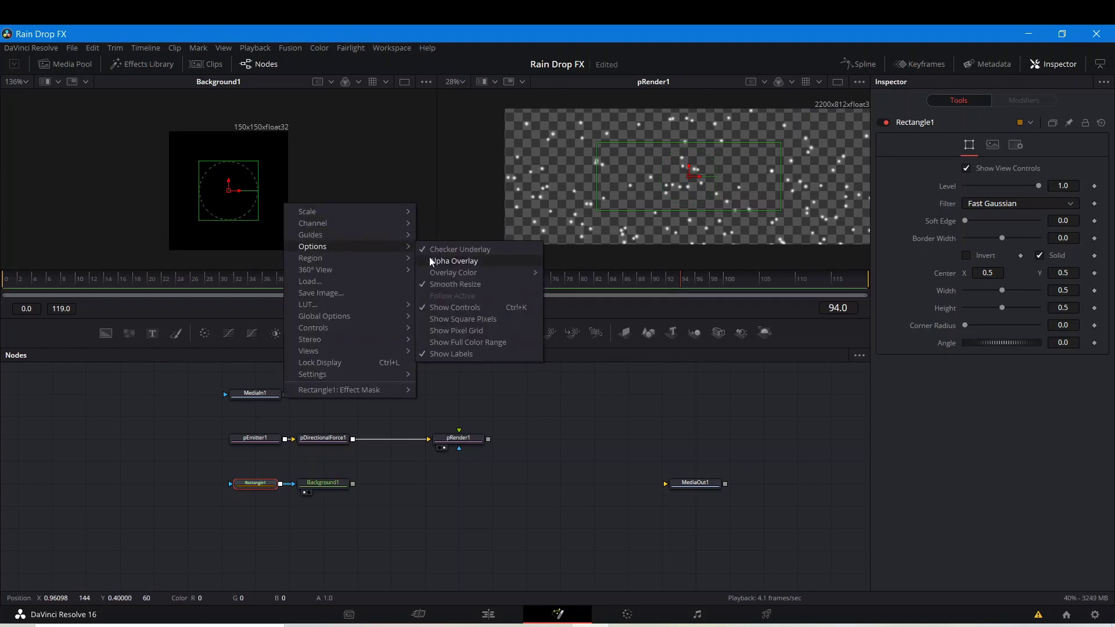
pyautogui.click(422, 247)
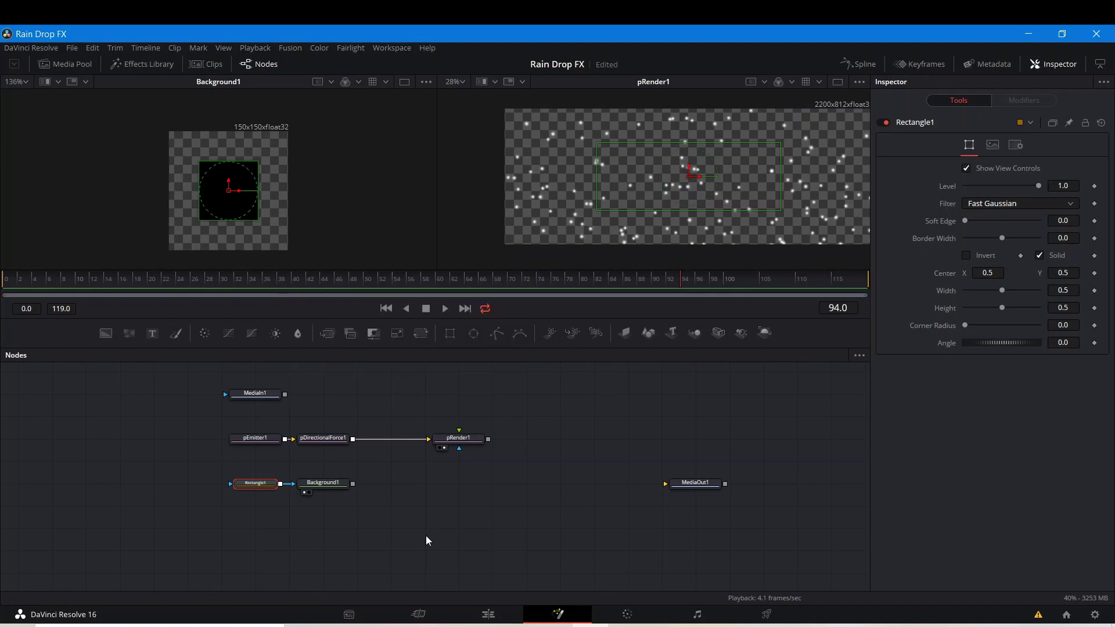
# Move Background1 slightly away from Rectangle1 and set its solid color to white
pyautogui.click(304, 507)
pyautogui.moveTo(316, 486); pyautogui.dragTo(345, 489)
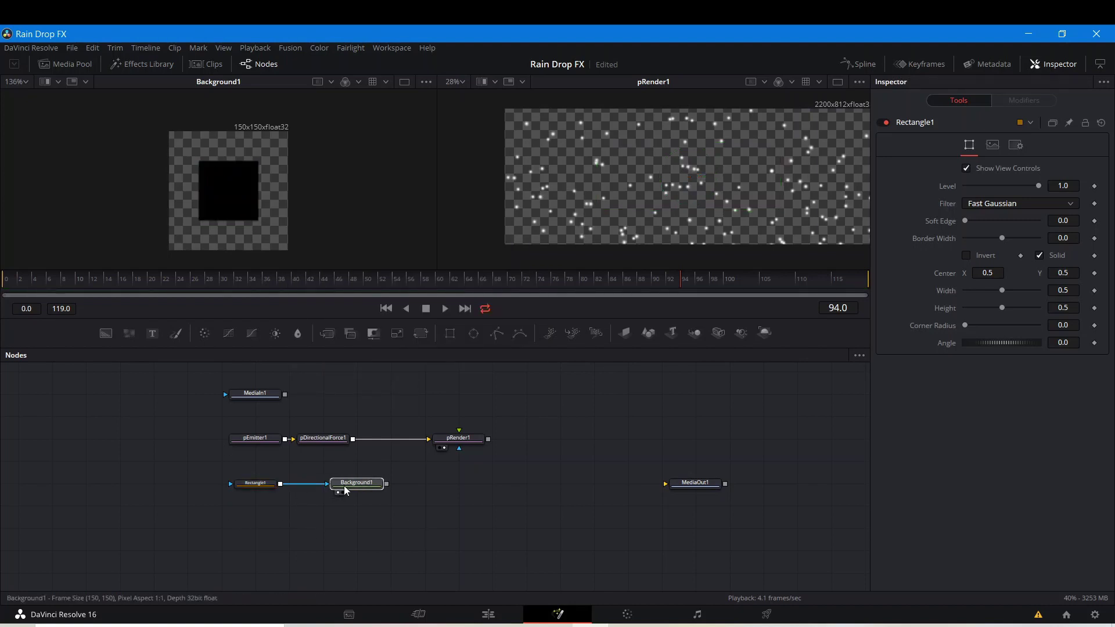
pyautogui.click(349, 489)
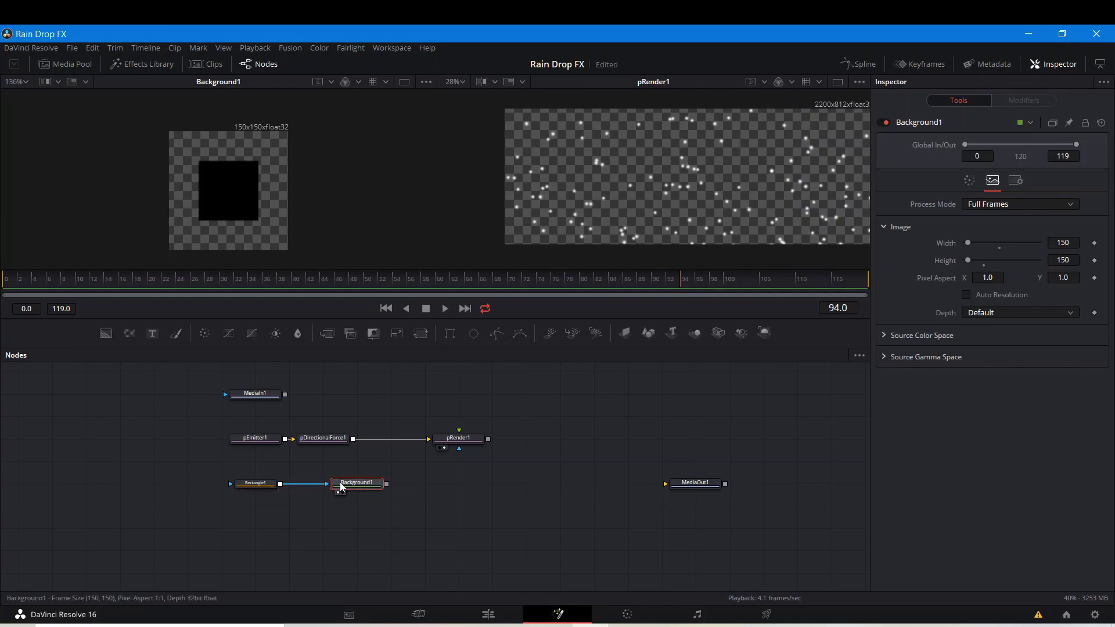
pyautogui.click(973, 180)
pyautogui.moveTo(966, 277); pyautogui.dragTo(962, 249)
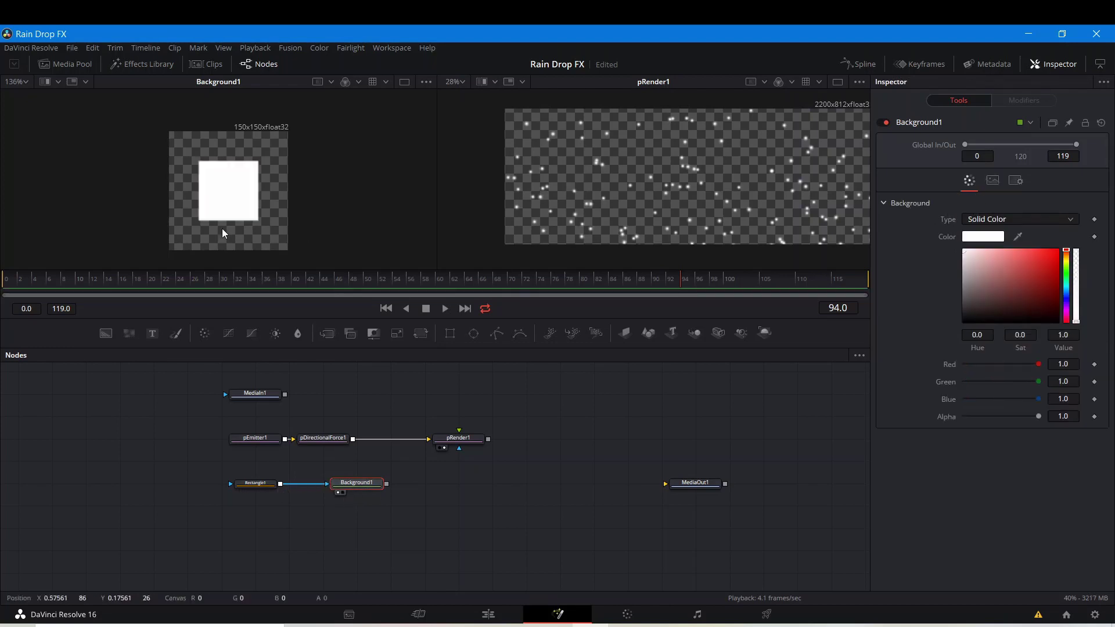
# Examine the white masked square and the transparent canvas around it in the first viewer
pyautogui.scroll(2, 193, 184)
pyautogui.scroll(2, 193, 183)
pyautogui.scroll(-2, 195, 183)
pyautogui.scroll(3, 238, 124)
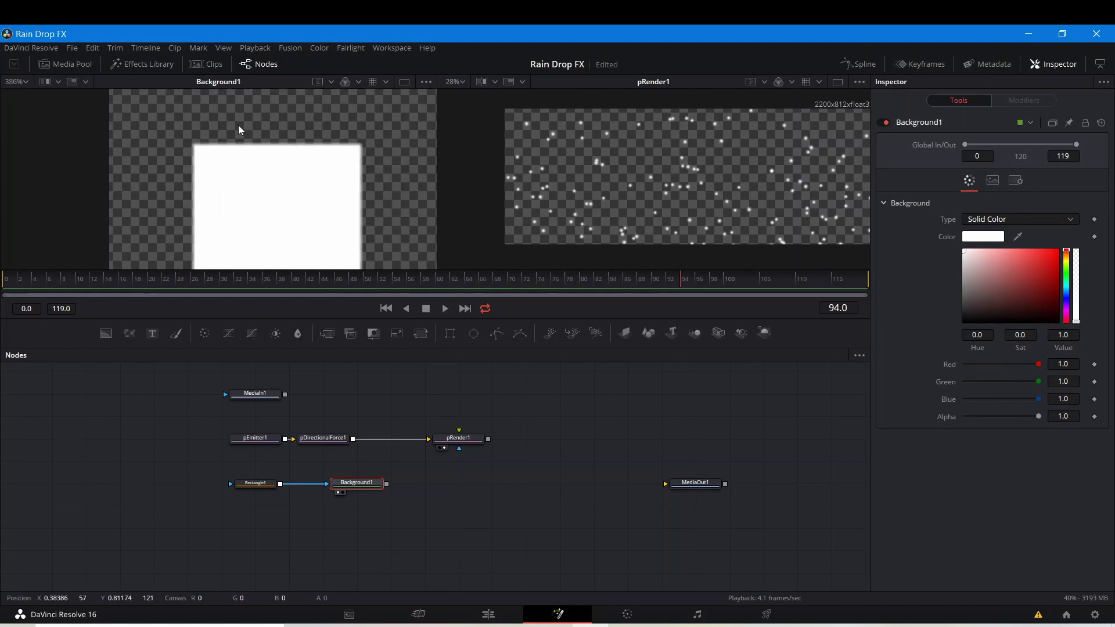
pyautogui.scroll(-3, 227, 179)
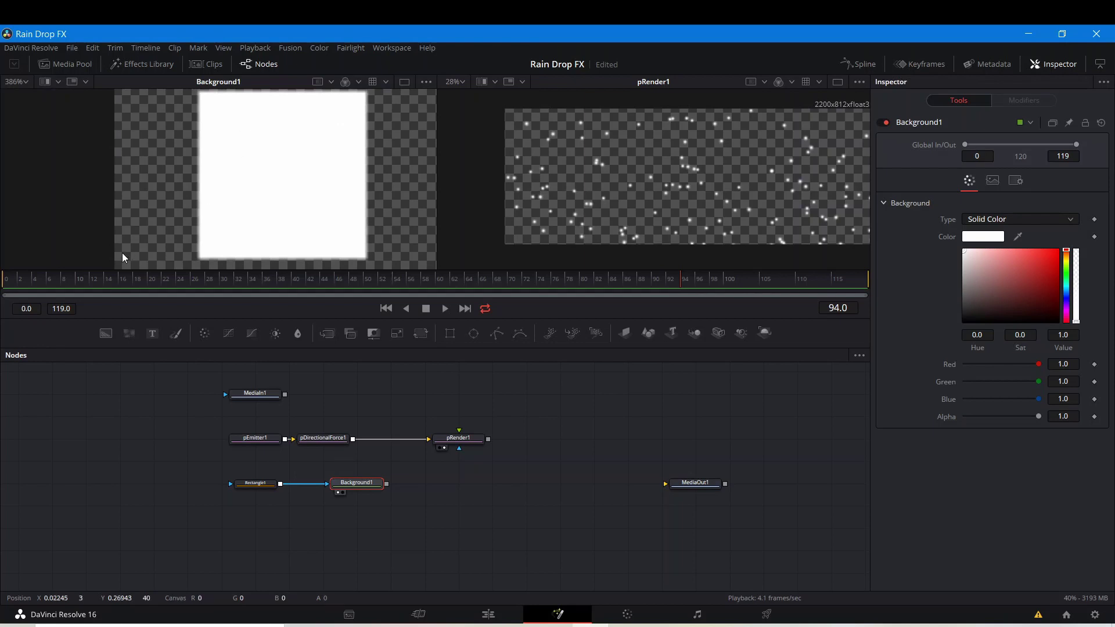
pyautogui.scroll(-1, 256, 191)
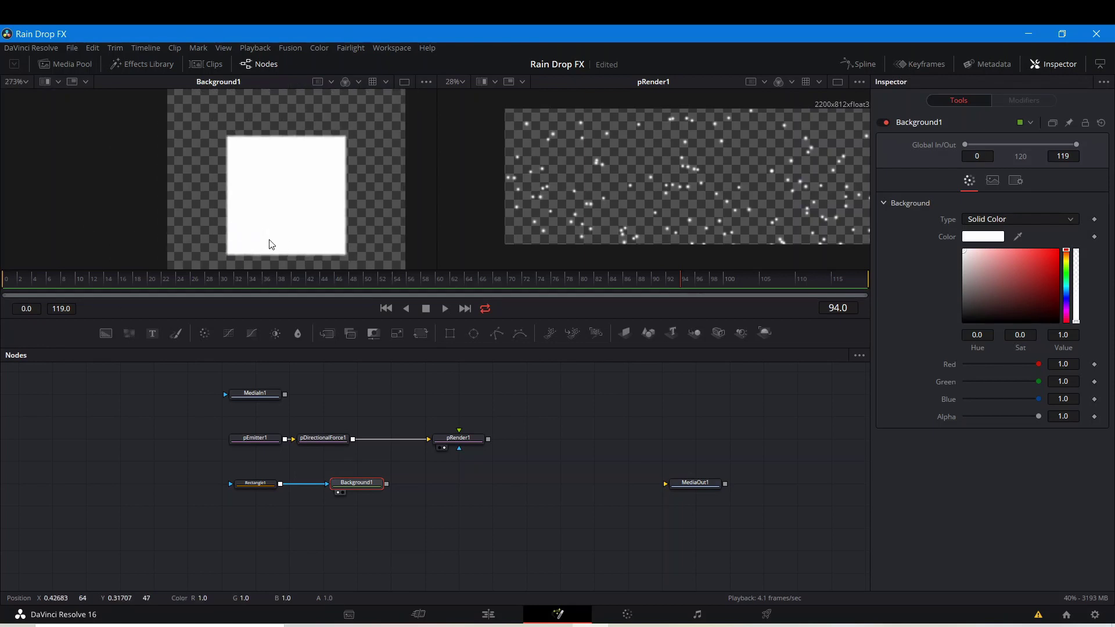
pyautogui.scroll(-1, 266, 232)
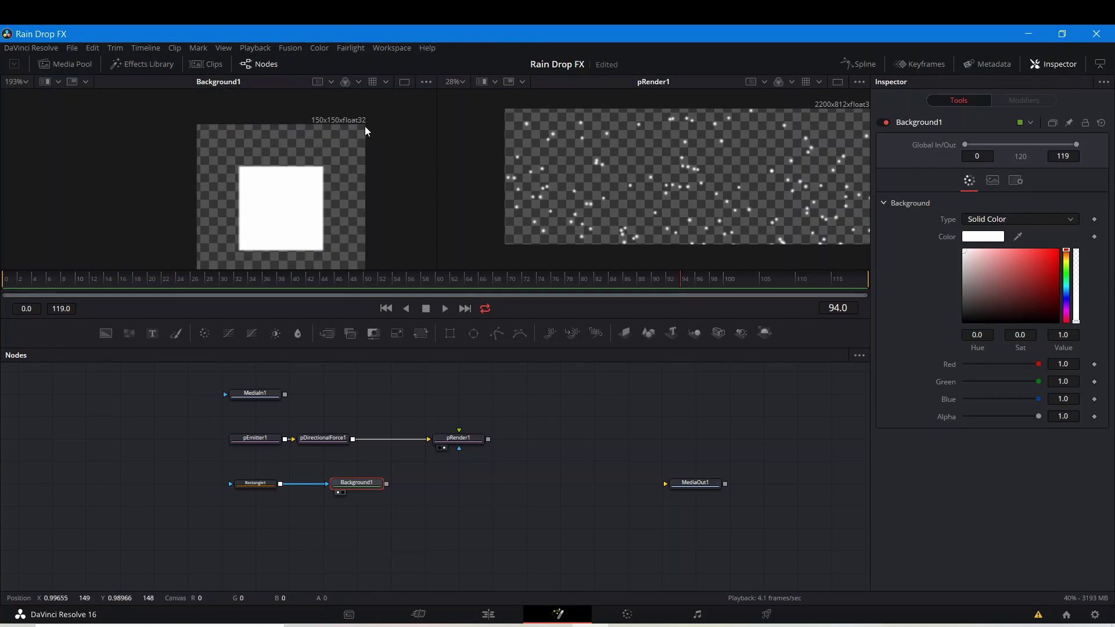
pyautogui.scroll(2, 310, 119)
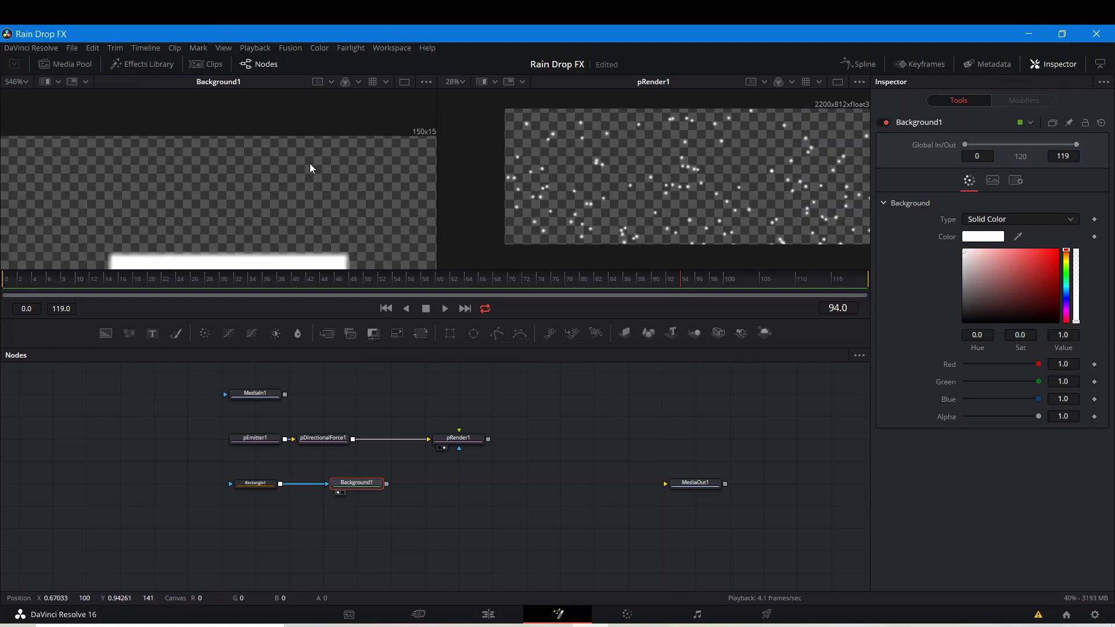
pyautogui.scroll(-2, 310, 168)
pyautogui.moveTo(310, 165); pyautogui.dragTo(321, 105)
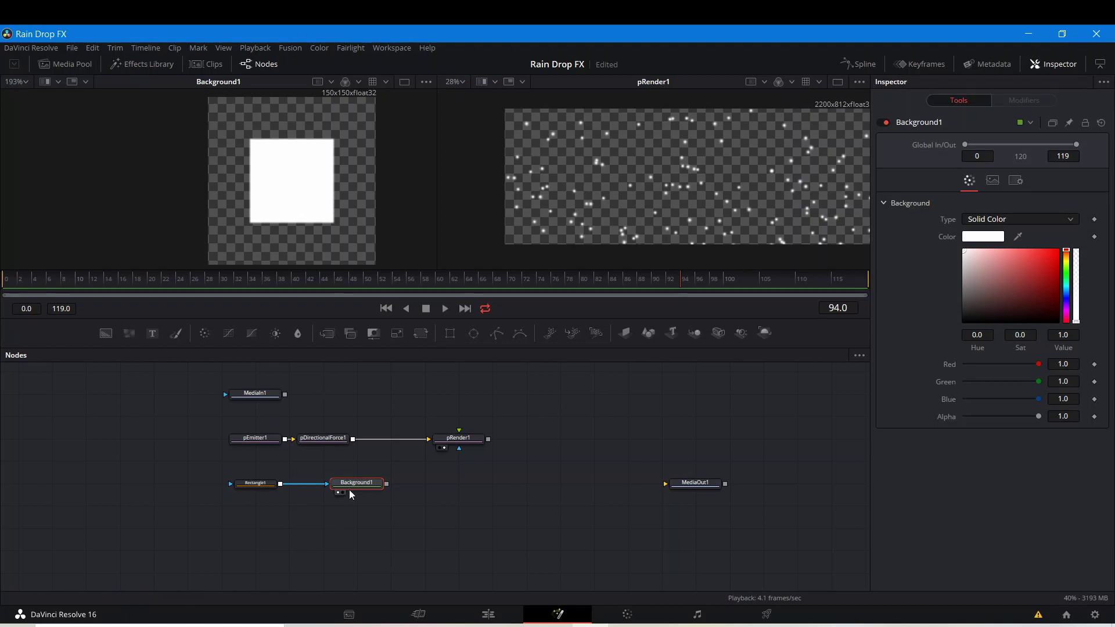
# Move Background1 back beside Rectangle1 and shrink the rectangle mask to a thin streak about 0.026 wide and 0.353 high
pyautogui.moveTo(341, 487); pyautogui.dragTo(308, 486)
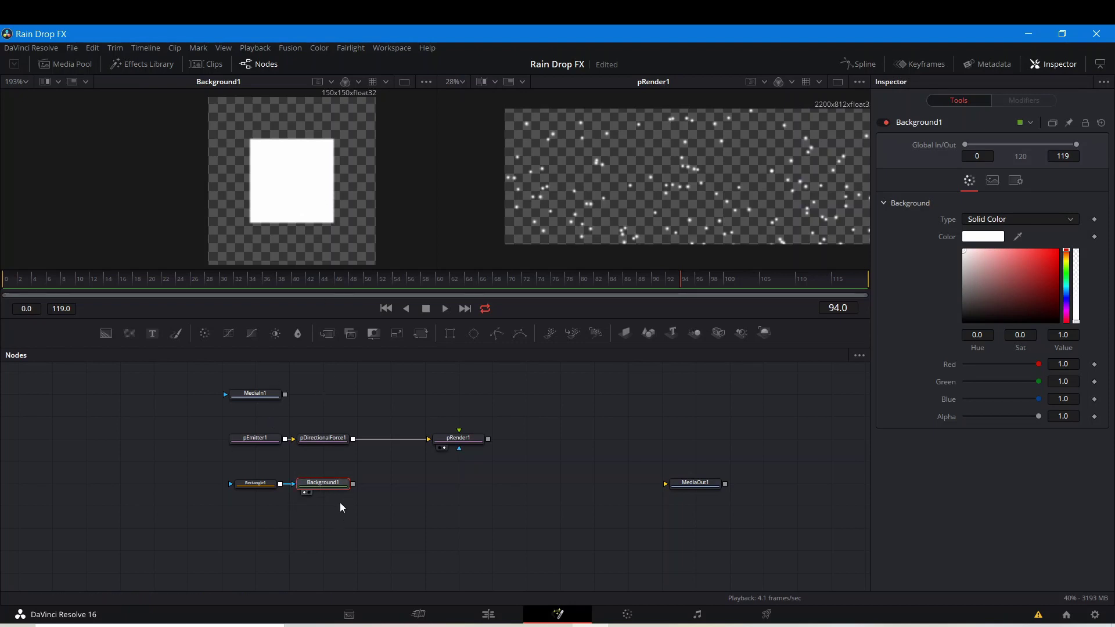
pyautogui.click(259, 485)
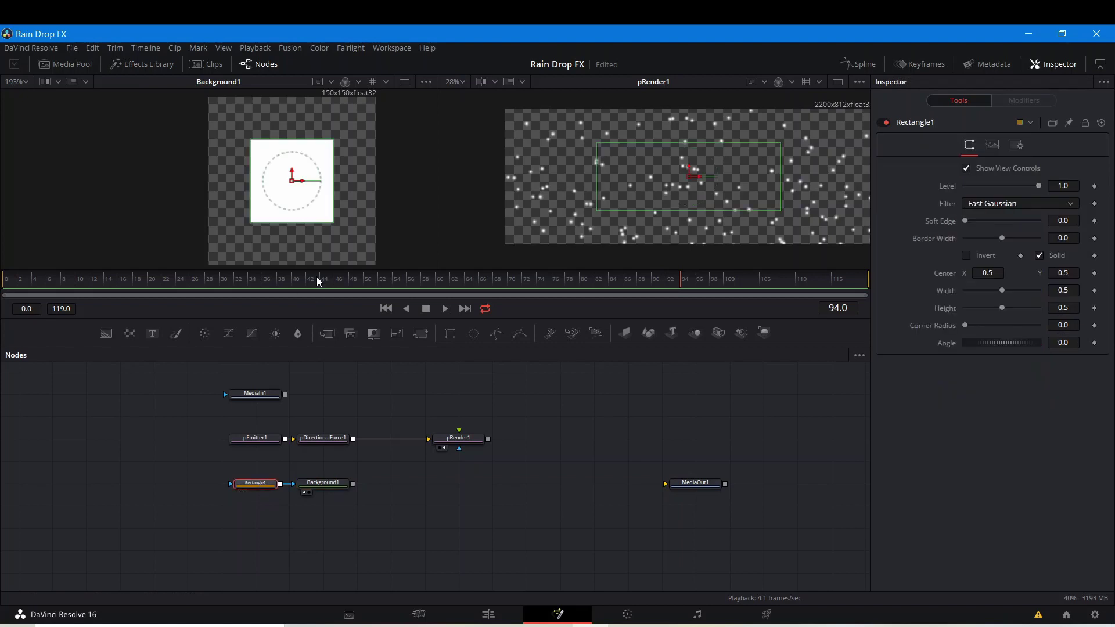
pyautogui.moveTo(334, 187); pyautogui.dragTo(294, 186)
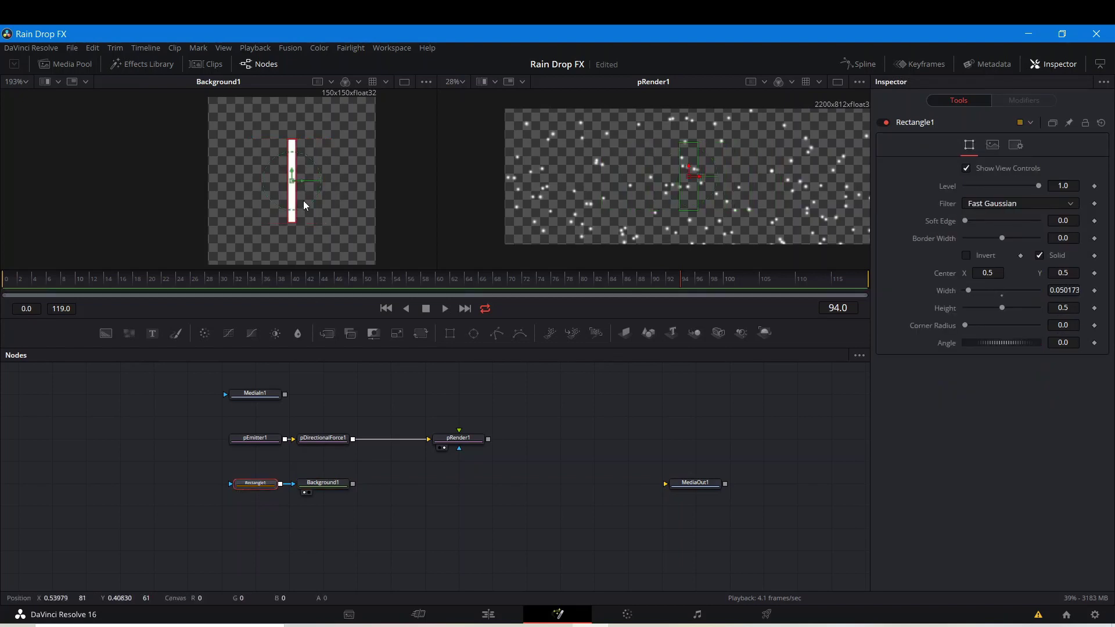
pyautogui.scroll(5, 303, 201)
pyautogui.moveTo(266, 261); pyautogui.dragTo(270, 229)
pyautogui.moveTo(284, 174); pyautogui.dragTo(277, 180)
pyautogui.click(224, 524)
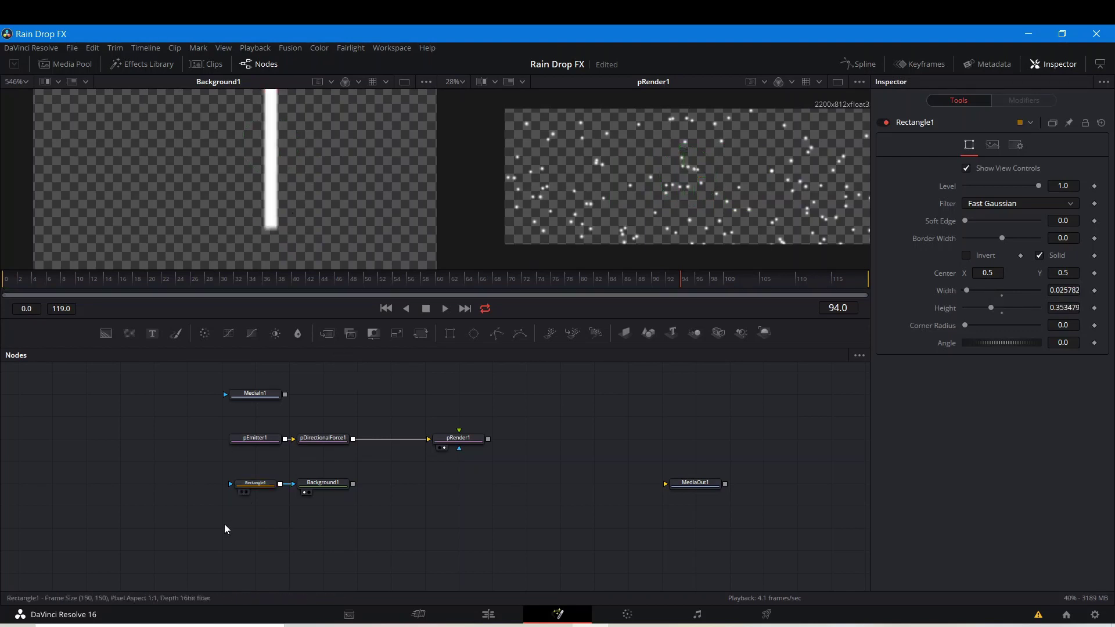
# Insert an Ellipse mask between Rectangle1 and Background1 and shape it about 0.084 wide and 0.196 high at the streak's lower end
pyautogui.moveTo(259, 488); pyautogui.dragTo(158, 490)
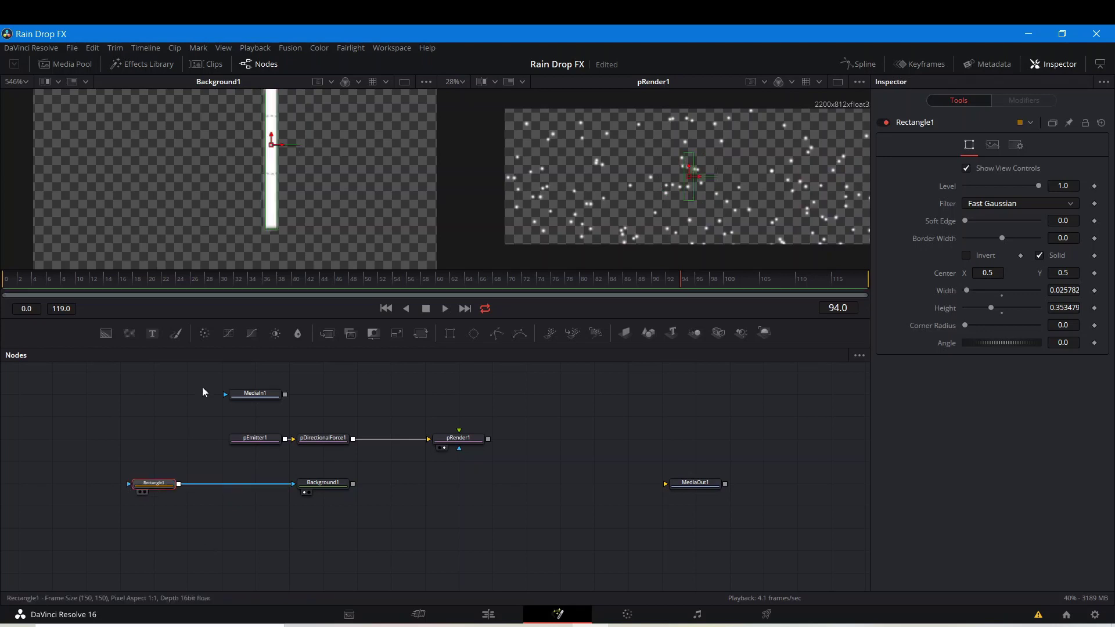
pyautogui.click(474, 333)
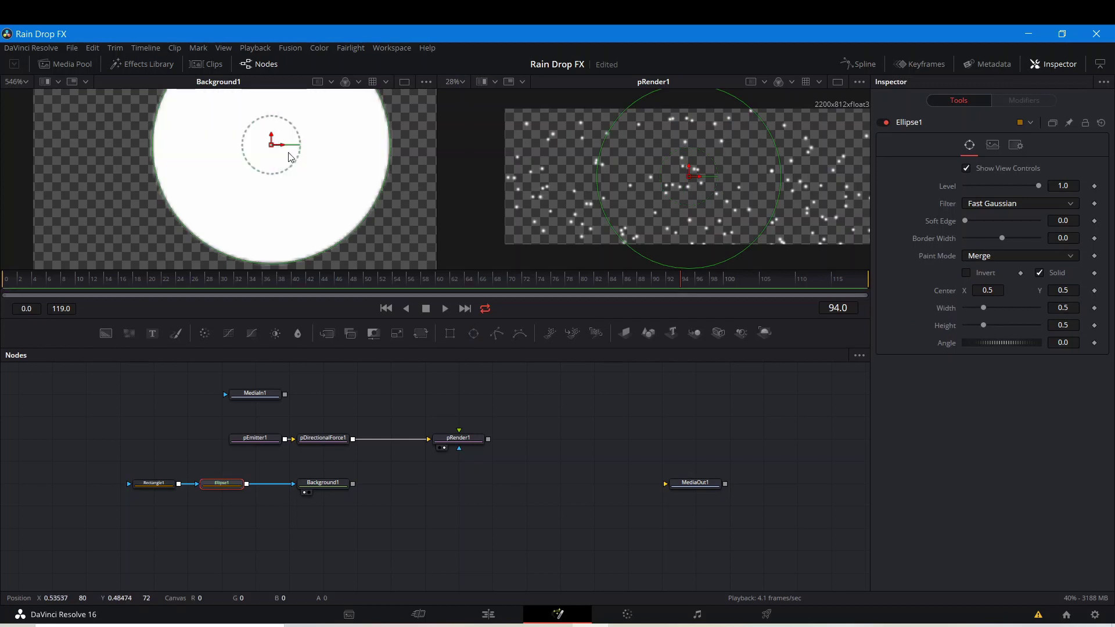
pyautogui.scroll(-2, 283, 157)
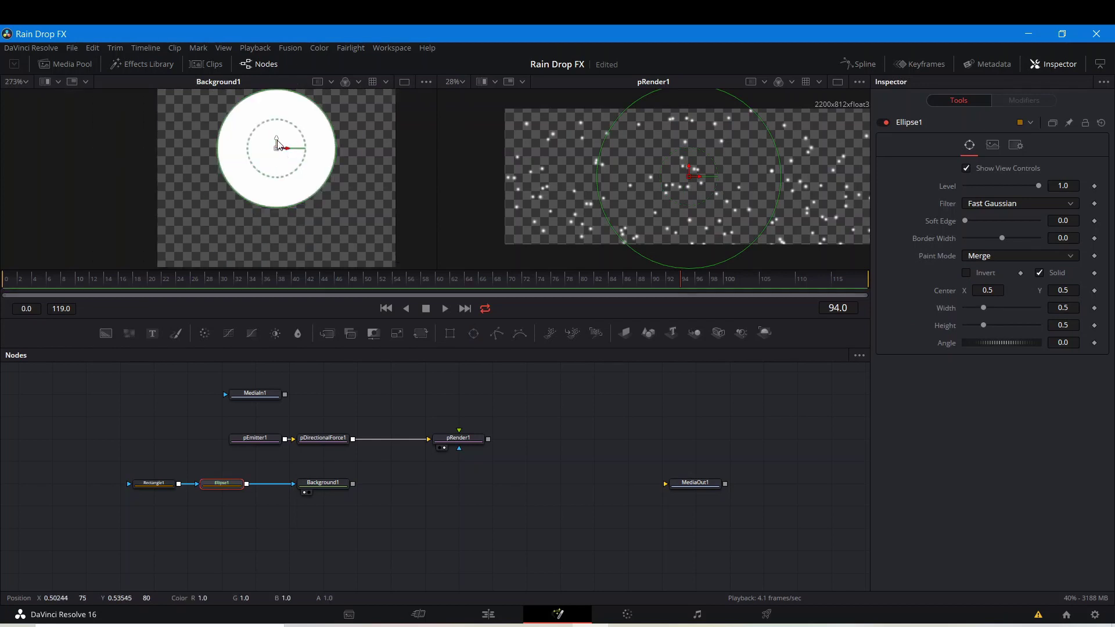
pyautogui.moveTo(278, 145); pyautogui.dragTo(302, 189)
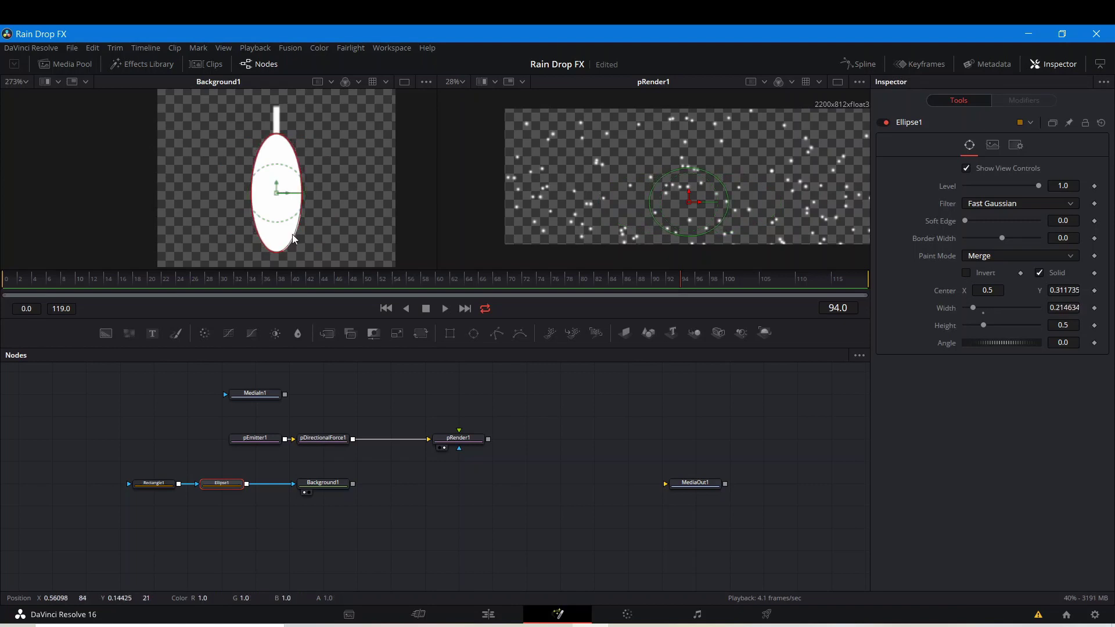
pyautogui.moveTo(294, 238); pyautogui.dragTo(283, 212)
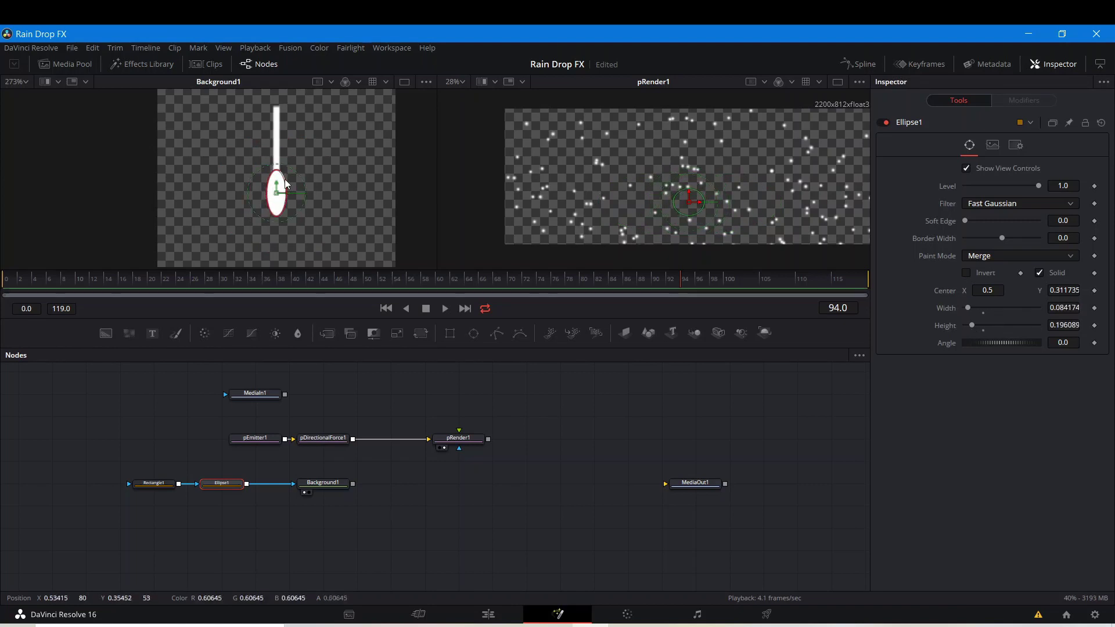
# Raise the Ellipse1 mask so its center Y is about 0.345, overlapping the streak's lower end more
pyautogui.scroll(5, 285, 184)
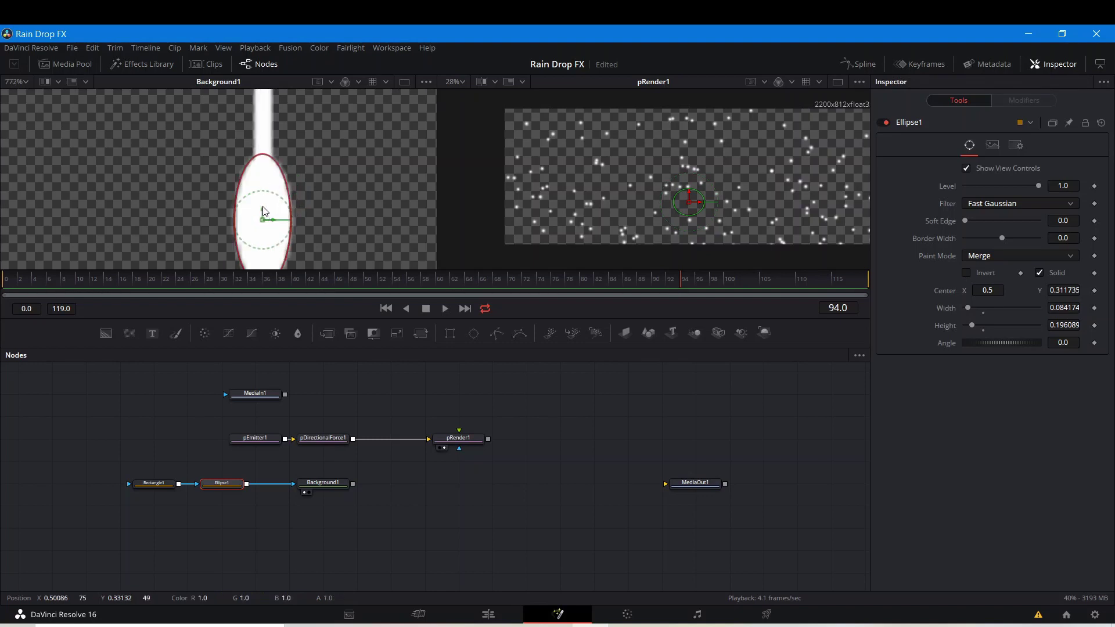
pyautogui.moveTo(262, 207); pyautogui.dragTo(263, 183)
pyautogui.scroll(-5, 263, 184)
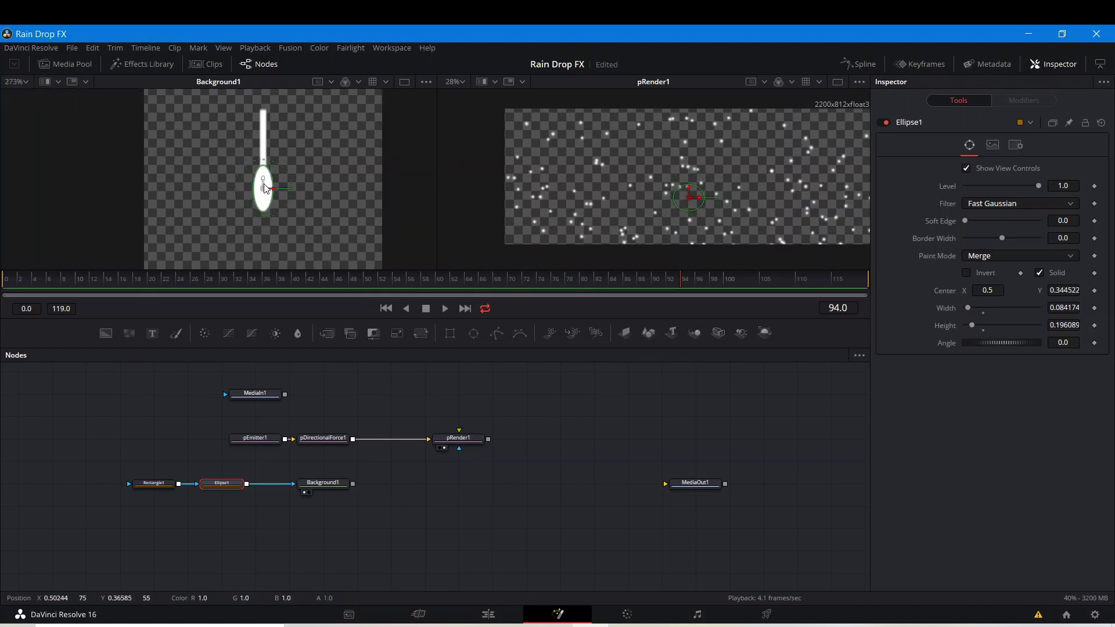
pyautogui.click(333, 401)
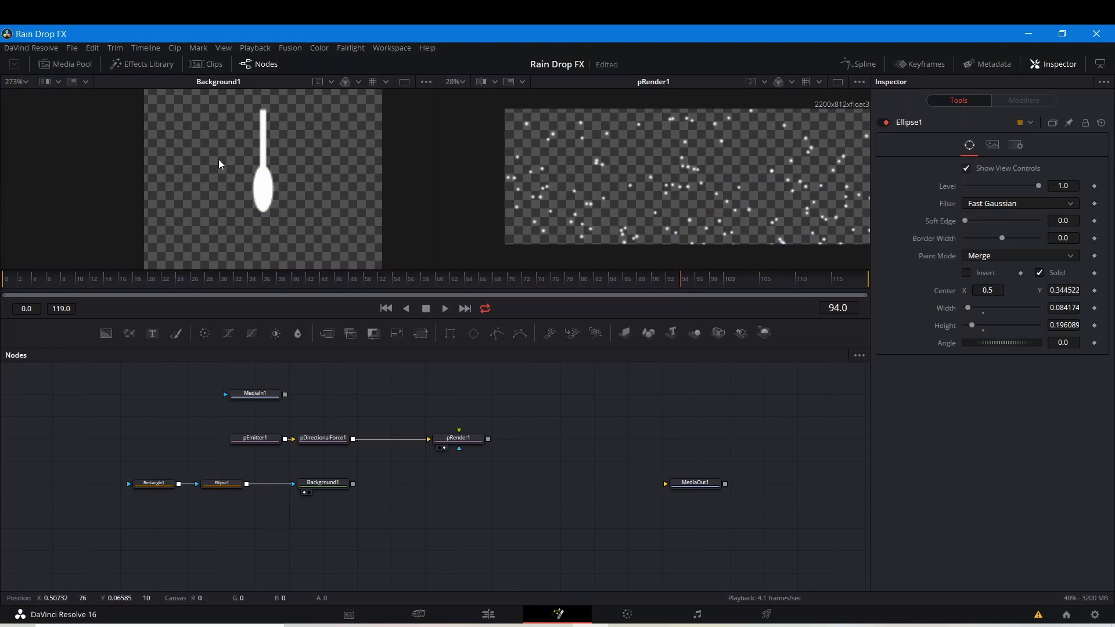
pyautogui.scroll(3, 244, 131)
pyautogui.scroll(-3, 244, 138)
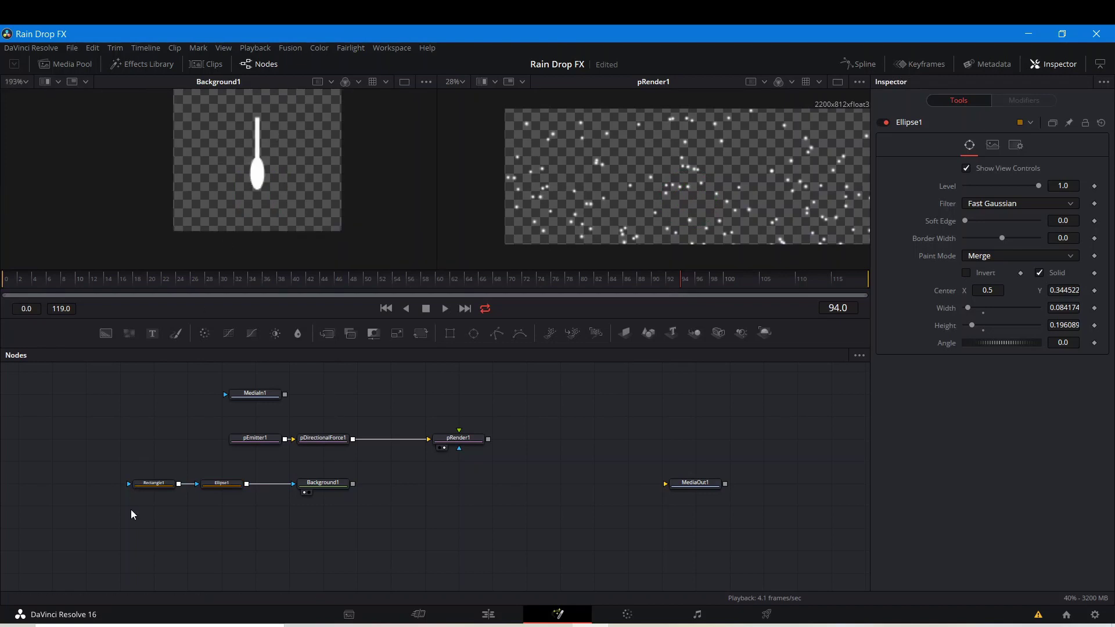
# Shift Rectangle1 and Ellipse1 leftward in the node graph and bring Background1 up close behind Ellipse1
pyautogui.moveTo(130, 509); pyautogui.dragTo(172, 488)
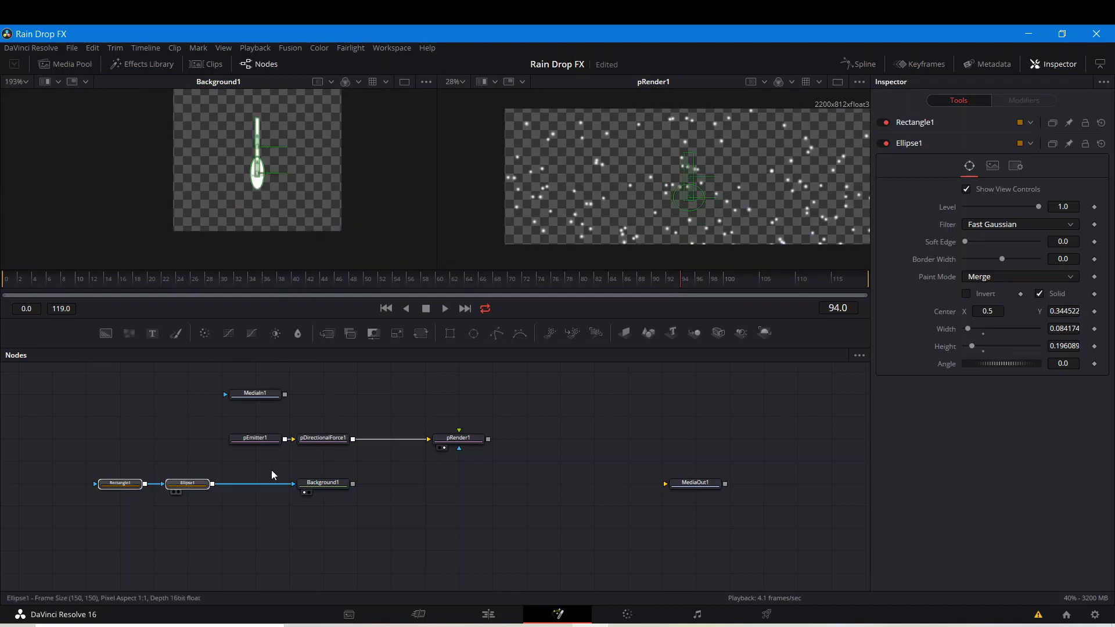
pyautogui.moveTo(315, 490); pyautogui.dragTo(247, 489)
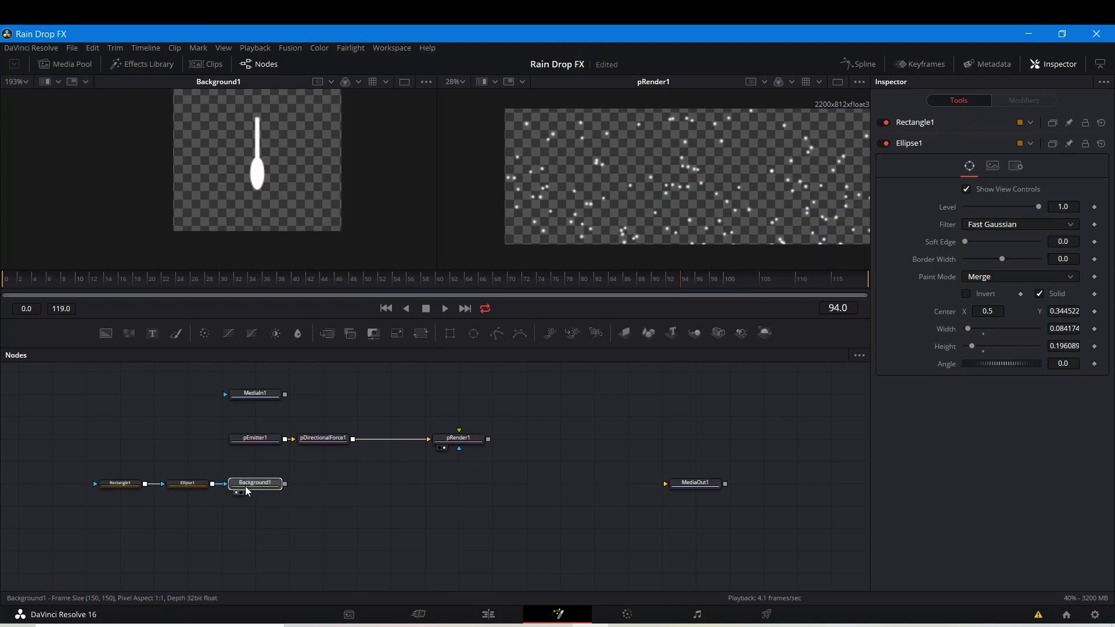
# Add a Blur node after Background1, show it in the first viewer and set its blur size to about 33.9
pyautogui.click(248, 490)
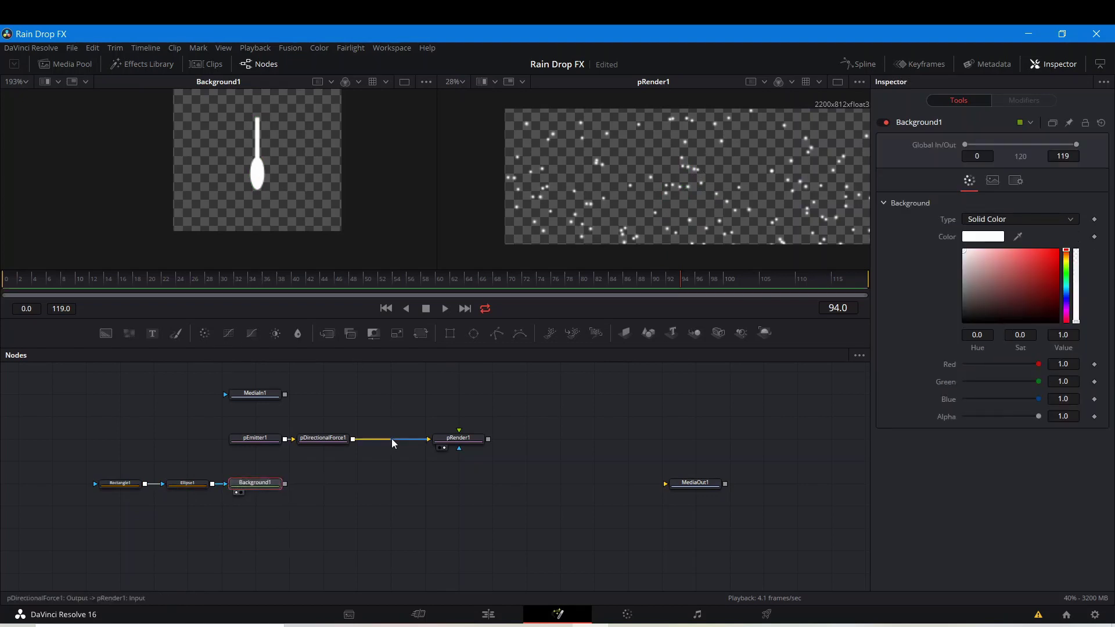
pyautogui.hotkey('shift', 'space')
pyautogui.write('bl')
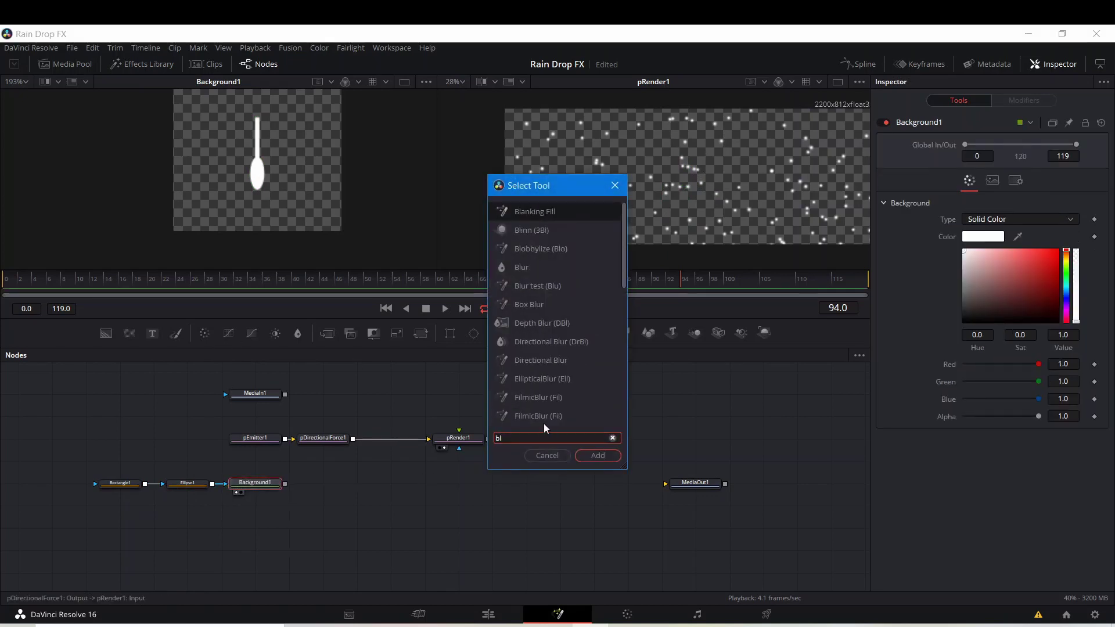
pyautogui.write('ur')
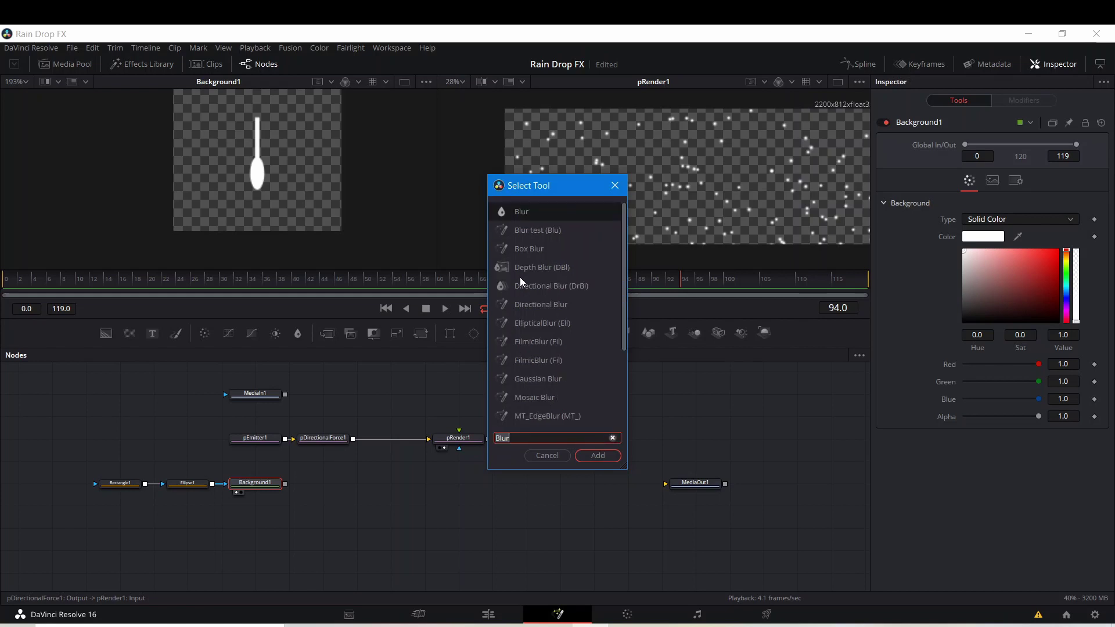
pyautogui.click(596, 456)
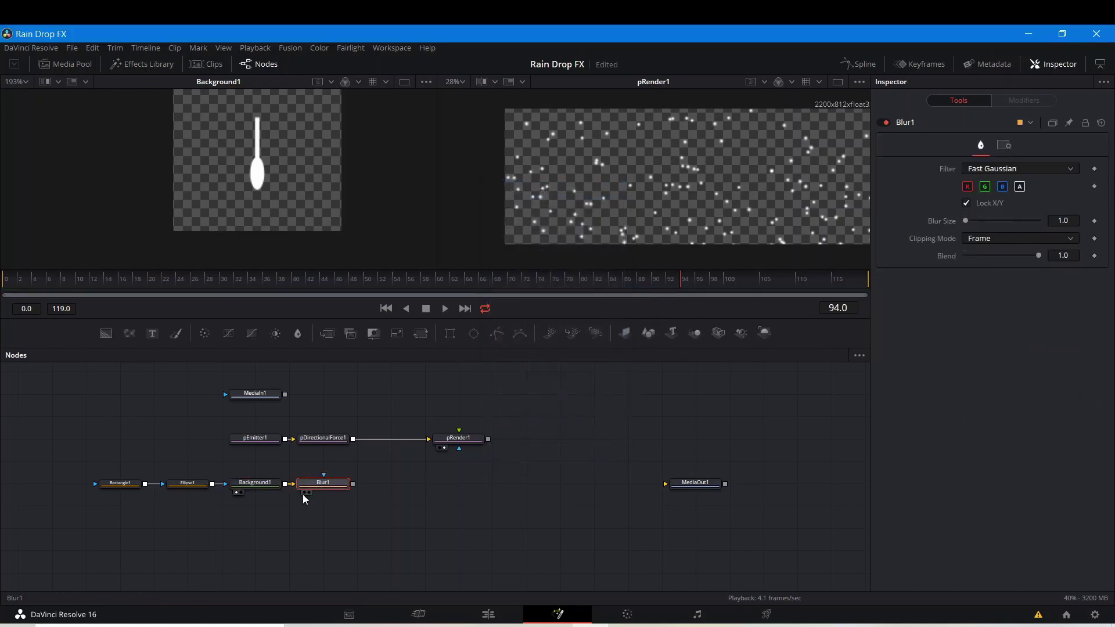
pyautogui.click(304, 492)
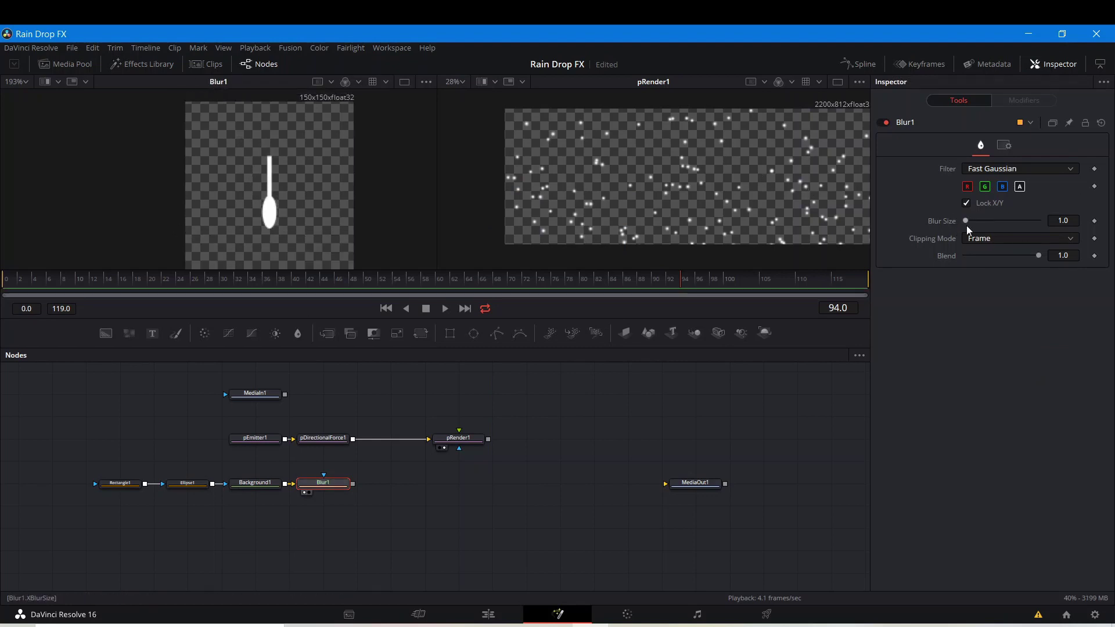
pyautogui.moveTo(966, 225); pyautogui.dragTo(990, 220)
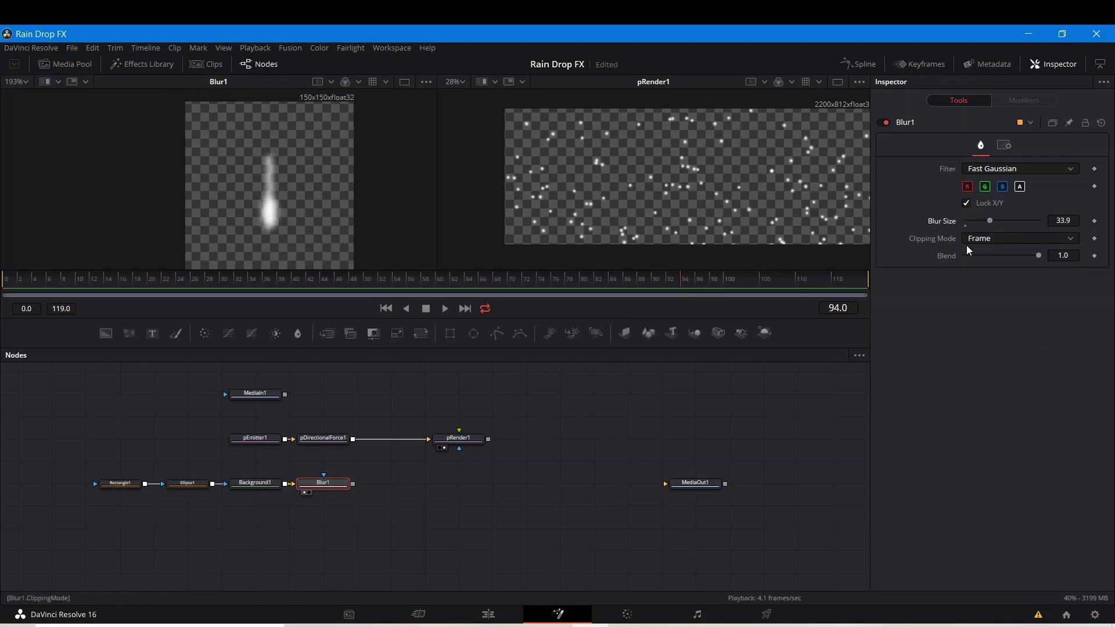
# Move the drop shape's node chain slightly down and connect a new Rectangle mask to Blur1 from above
pyautogui.moveTo(114, 545); pyautogui.dragTo(303, 510)
pyautogui.click(295, 477)
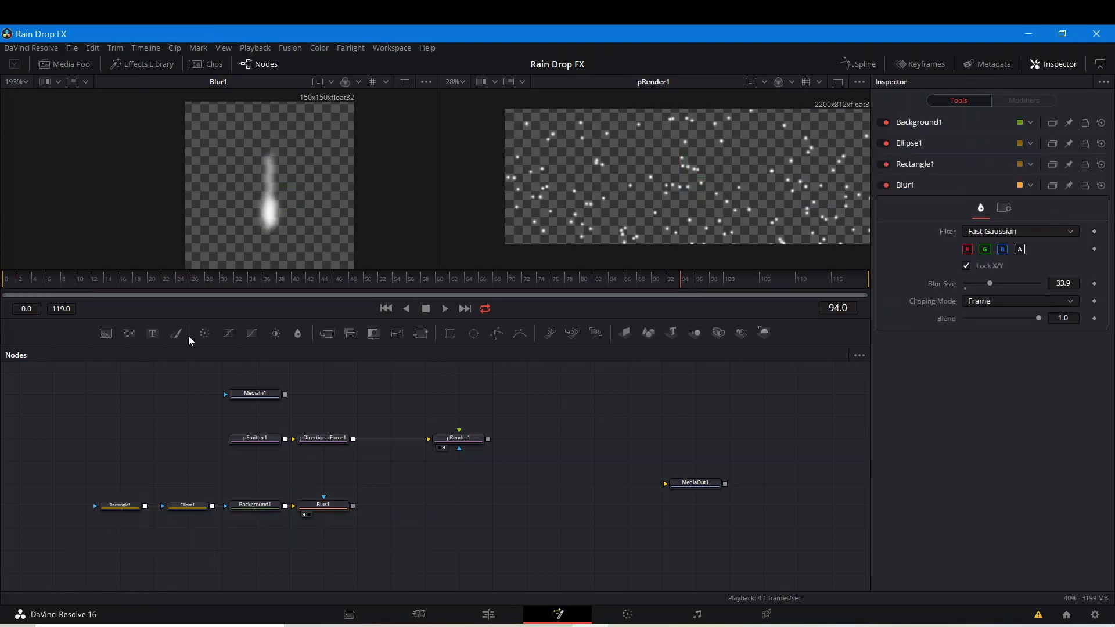
pyautogui.click(451, 339)
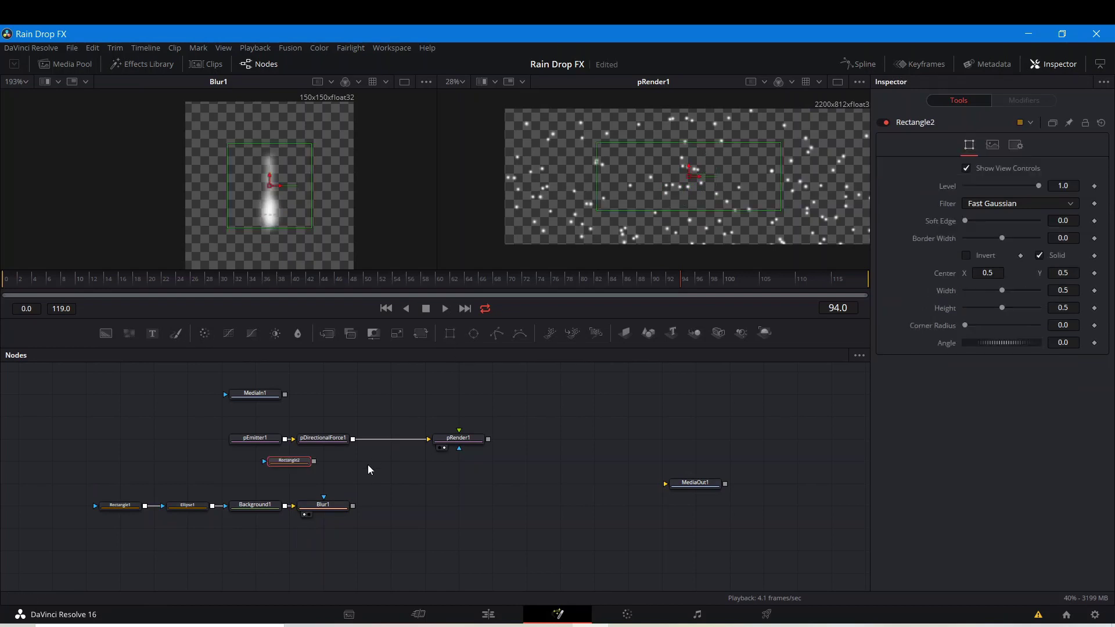
pyautogui.moveTo(287, 463); pyautogui.dragTo(323, 497)
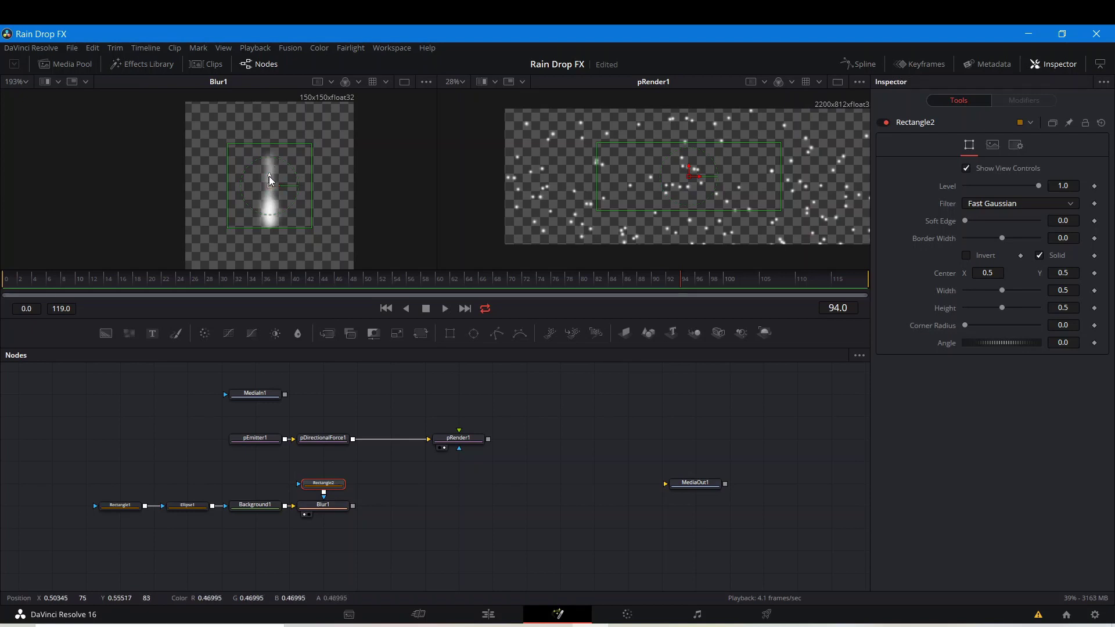
# Shape Rectangle2 over the streak's upper end, about 0.197 wide and 0.314 high, with center Y 0.710 and soft edge 0.104
pyautogui.moveTo(269, 176); pyautogui.dragTo(279, 138)
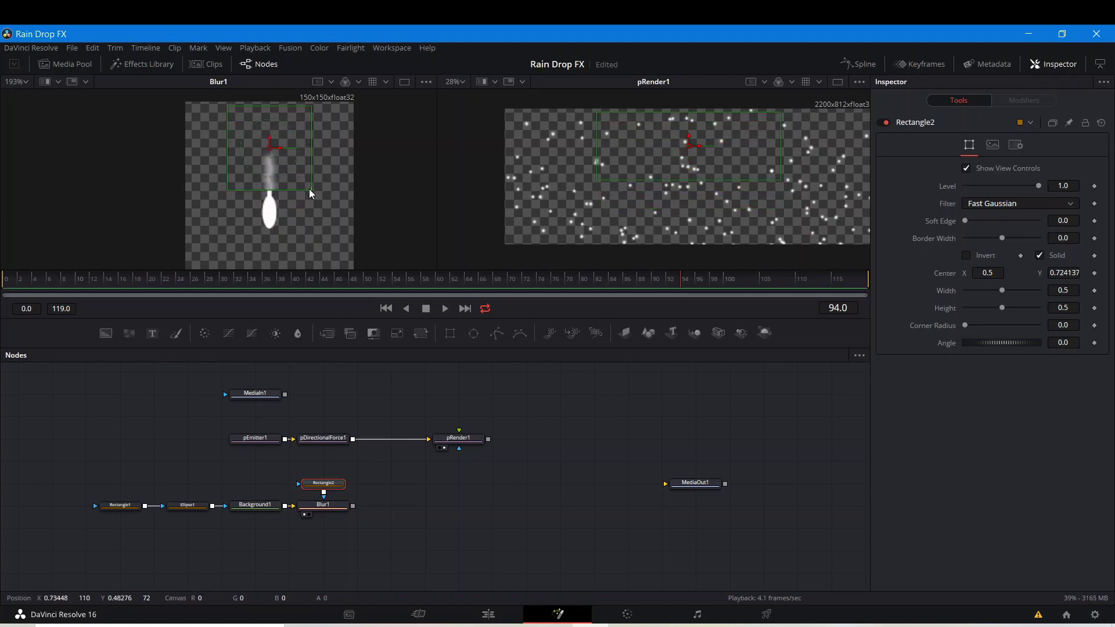
pyautogui.moveTo(309, 189); pyautogui.dragTo(271, 128)
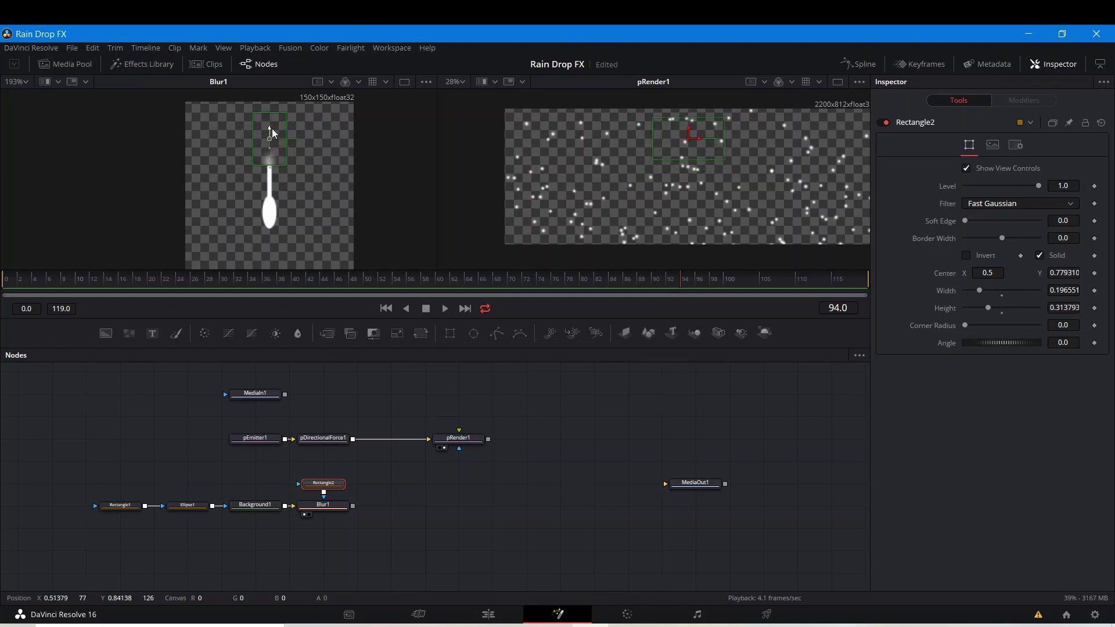
pyautogui.moveTo(963, 221); pyautogui.dragTo(1009, 224)
pyautogui.moveTo(275, 129)
pyautogui.mouseDown()
pyautogui.moveTo(270, 153)
pyautogui.moveTo(267, 137)
pyautogui.mouseUp()
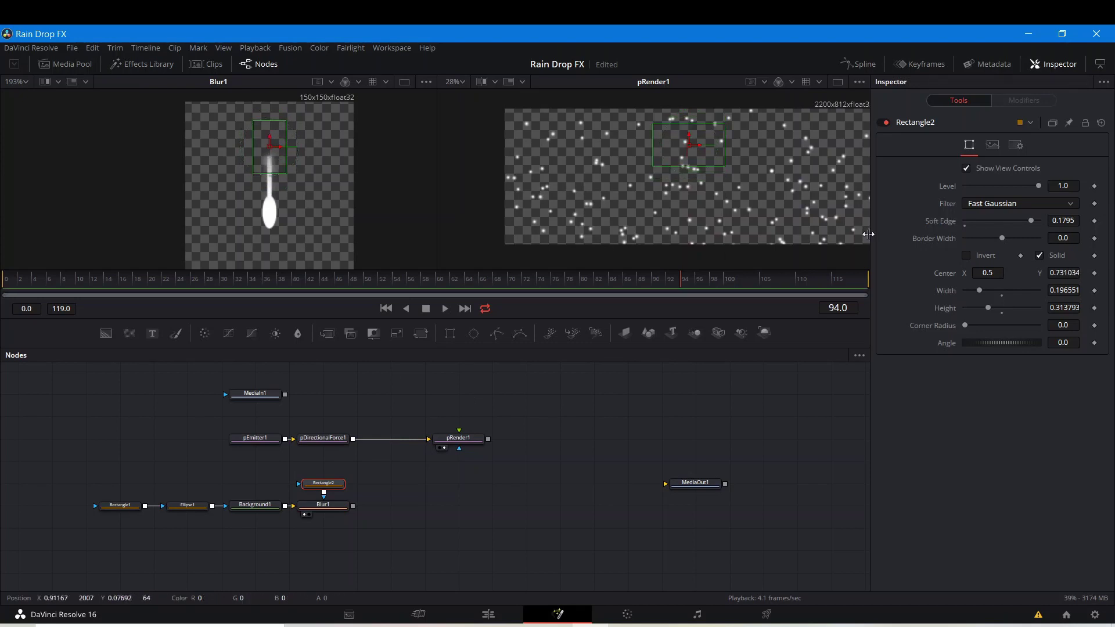
pyautogui.moveTo(1028, 220); pyautogui.dragTo(982, 219)
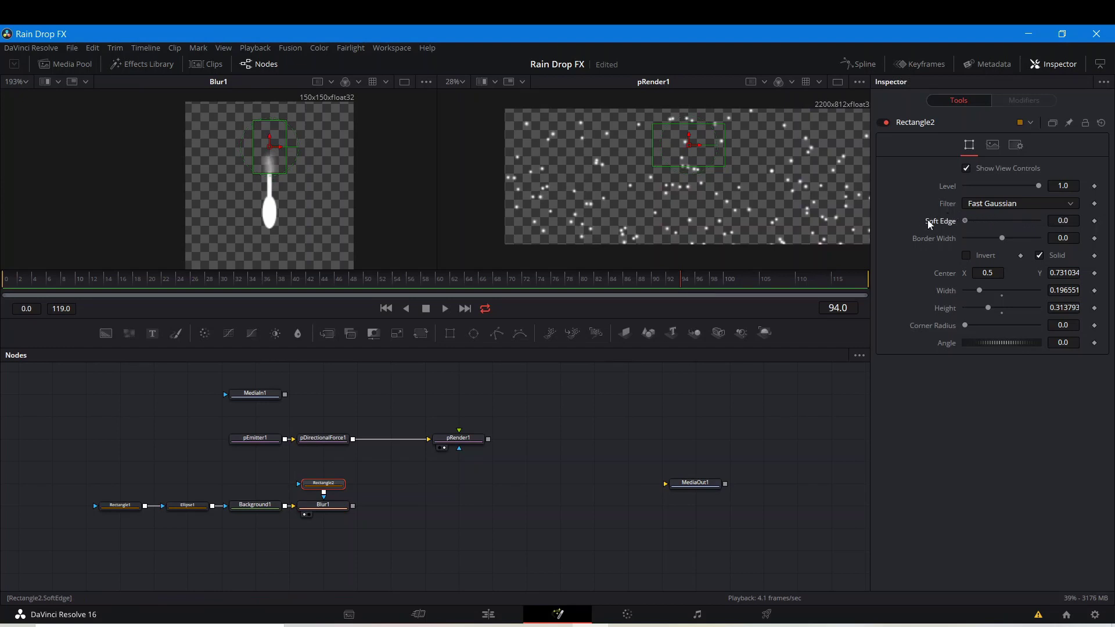
pyautogui.moveTo(979, 230); pyautogui.dragTo(1002, 230)
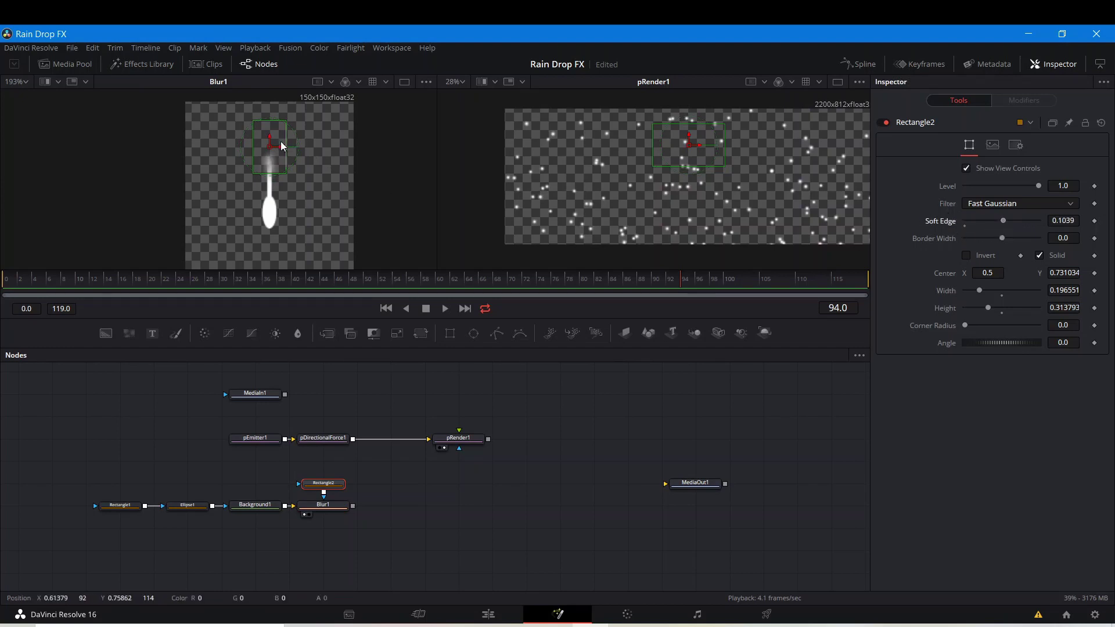
pyautogui.moveTo(270, 137)
pyautogui.mouseDown()
pyautogui.moveTo(272, 151)
pyautogui.moveTo(269, 141)
pyautogui.mouseUp()
pyautogui.click(364, 400)
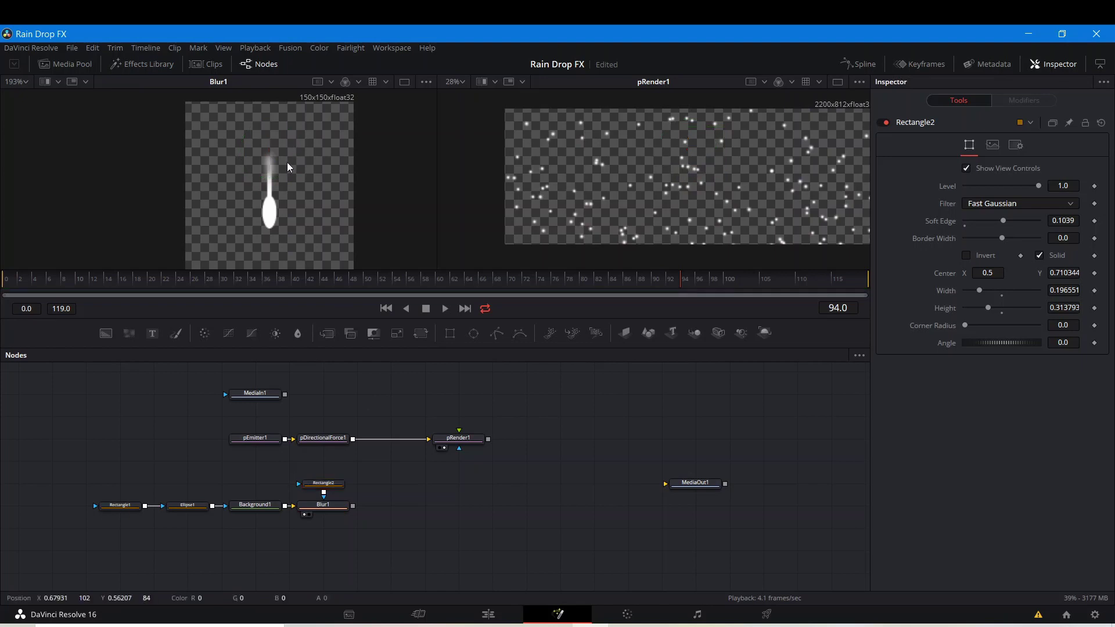
# Lengthen the drop's tail by raising the Rectangle1 mask to a center Y of about 0.568
pyautogui.scroll(2, 263, 149)
pyautogui.moveTo(287, 211); pyautogui.dragTo(284, 137)
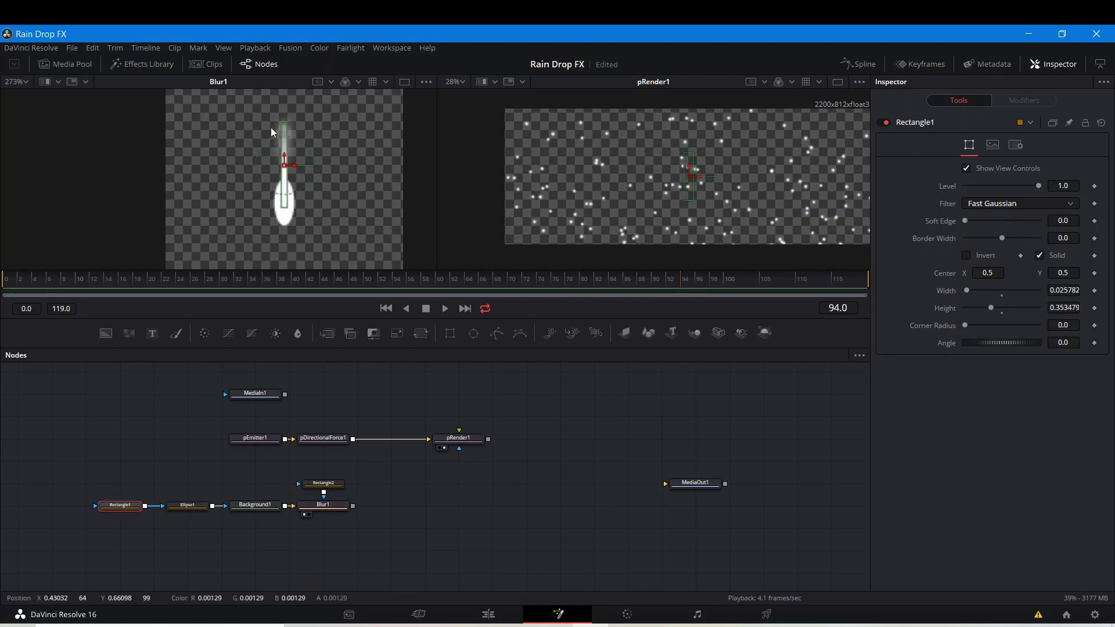
pyautogui.moveTo(284, 154); pyautogui.dragTo(284, 138)
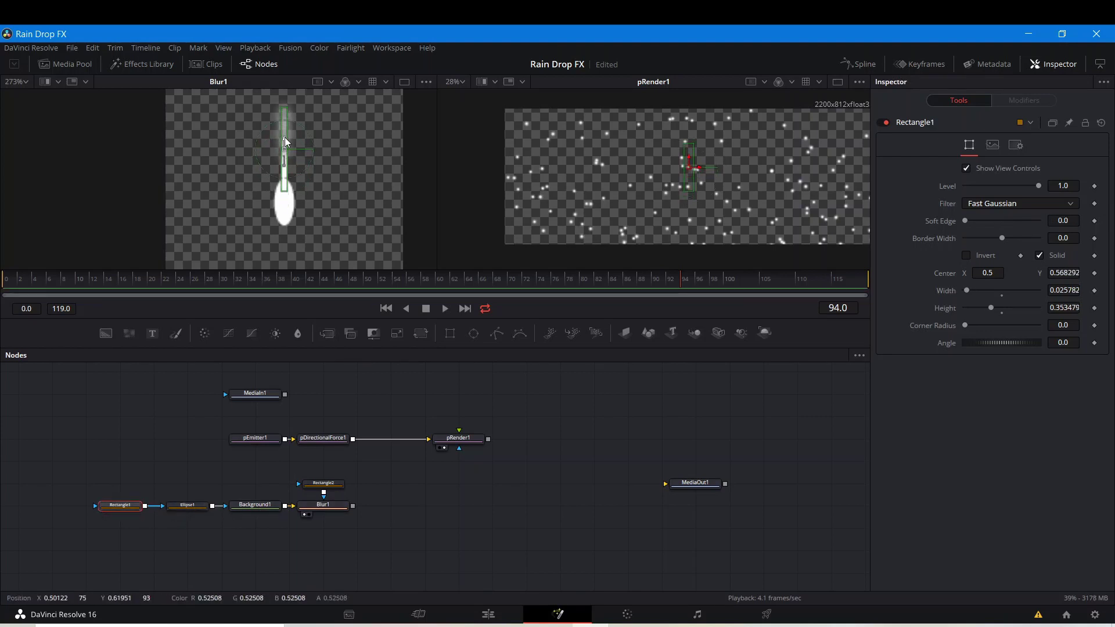
pyautogui.click(324, 392)
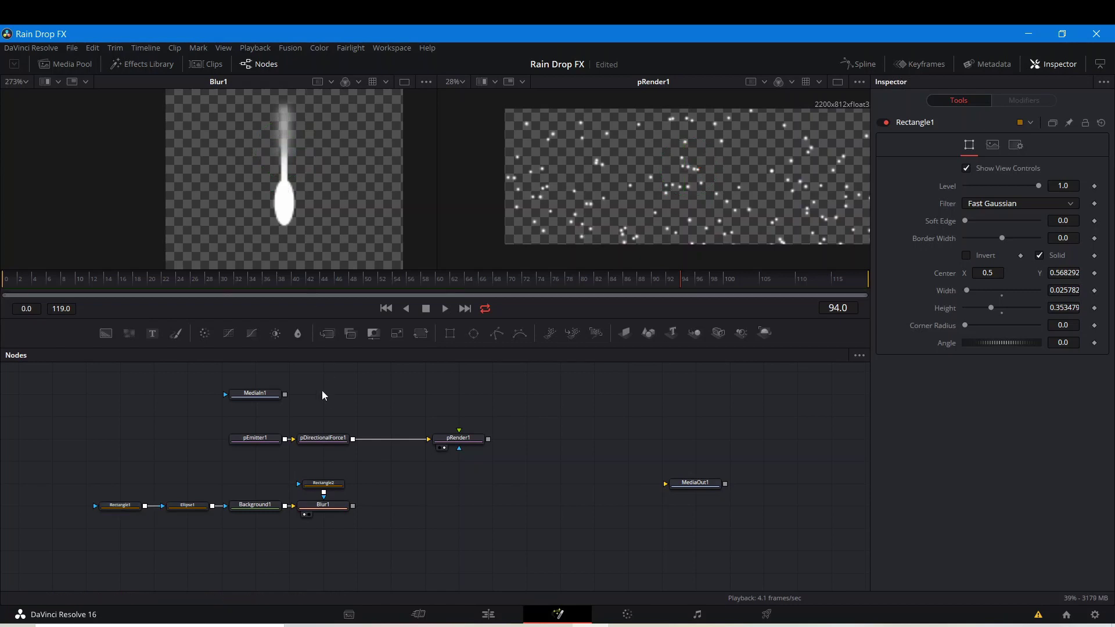
pyautogui.scroll(-1, 274, 142)
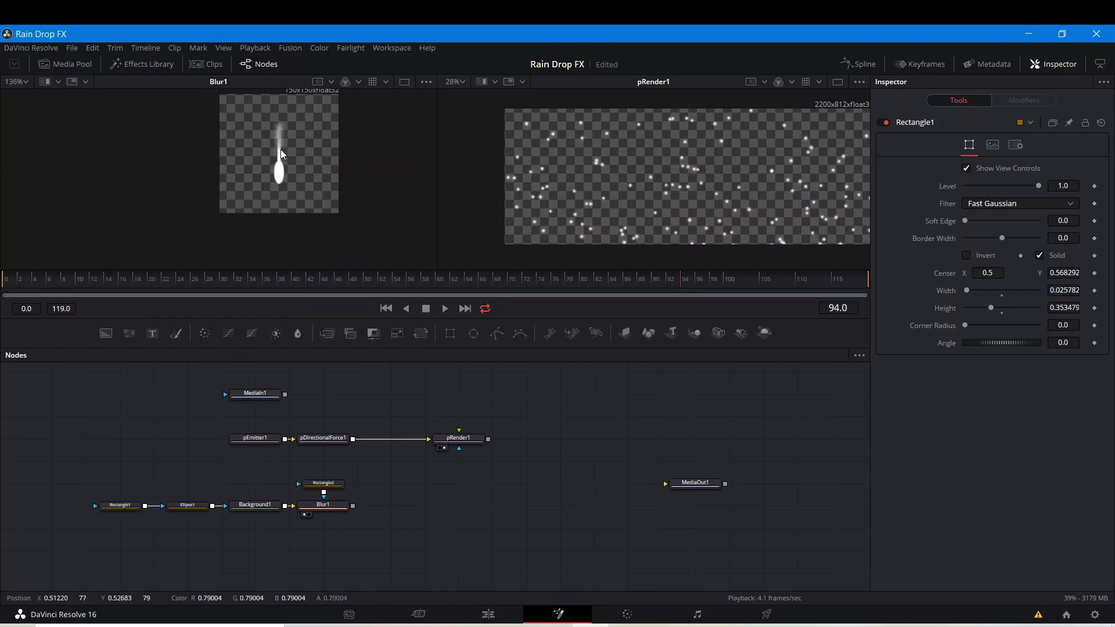
# Shift the drop shape's node chain leftward and add a Displace node after Blur1
pyautogui.moveTo(112, 548); pyautogui.dragTo(274, 511)
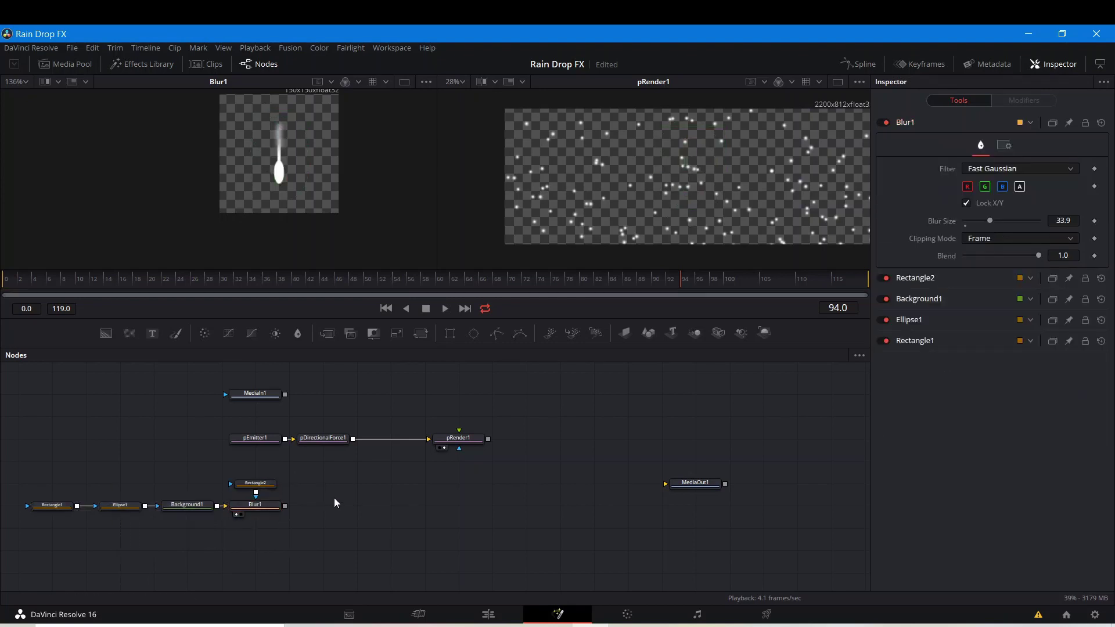
pyautogui.click(240, 508)
pyautogui.hotkey('shift', 'space')
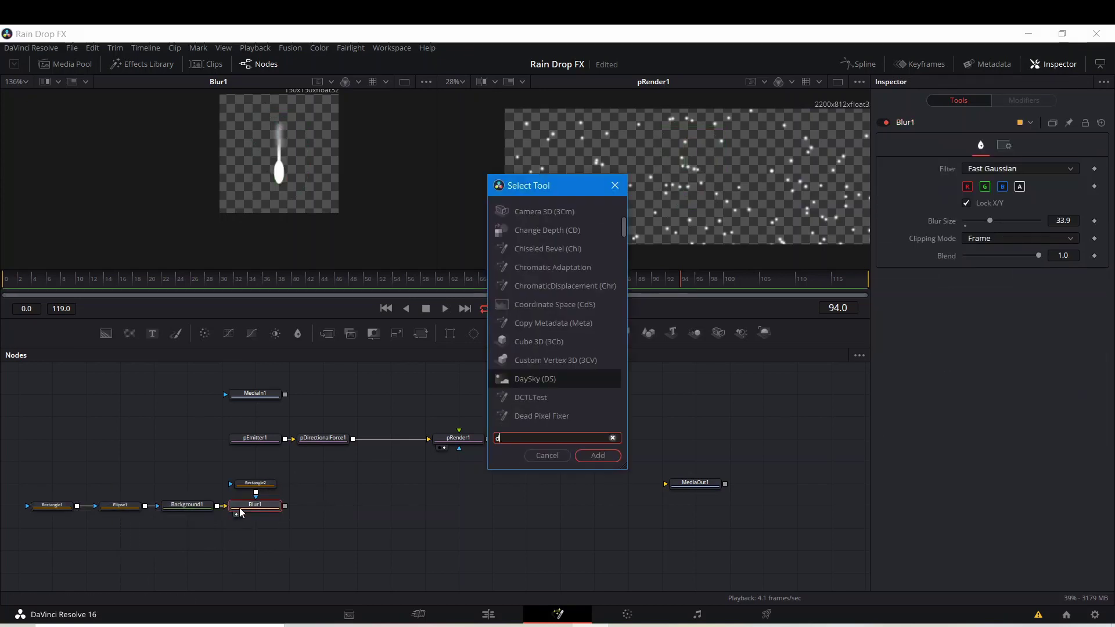
pyautogui.write('dis')
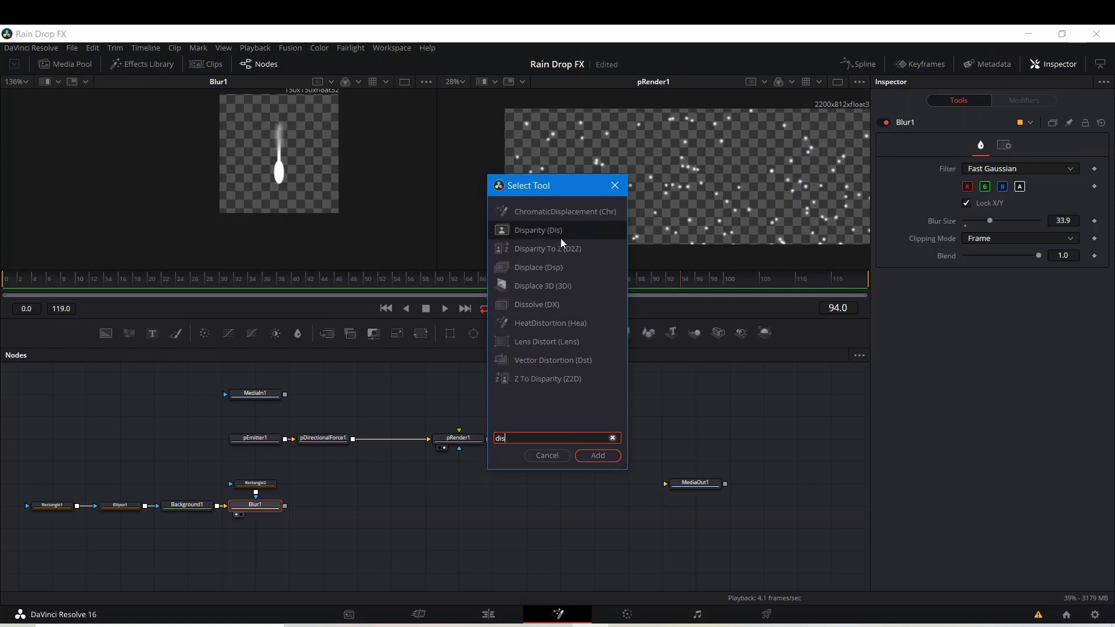
pyautogui.write('place')
pyautogui.click(602, 454)
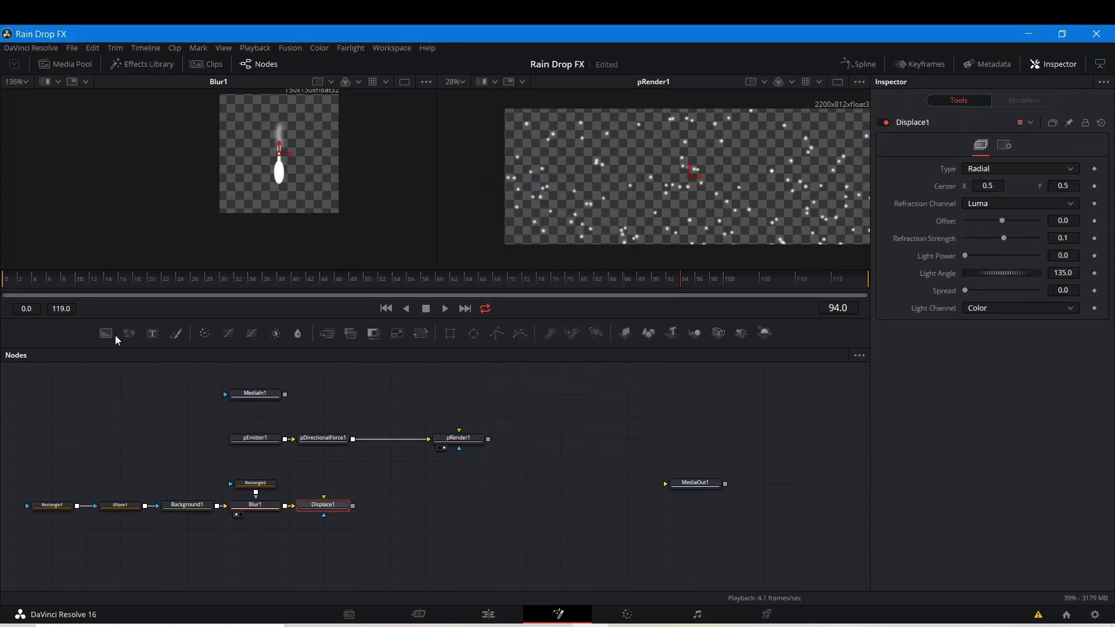
# Feed a new FastNoise node into Displace1, then set the refraction strength to 1.08 with Displace1 shown in the first viewer
pyautogui.moveTo(122, 331); pyautogui.dragTo(325, 506)
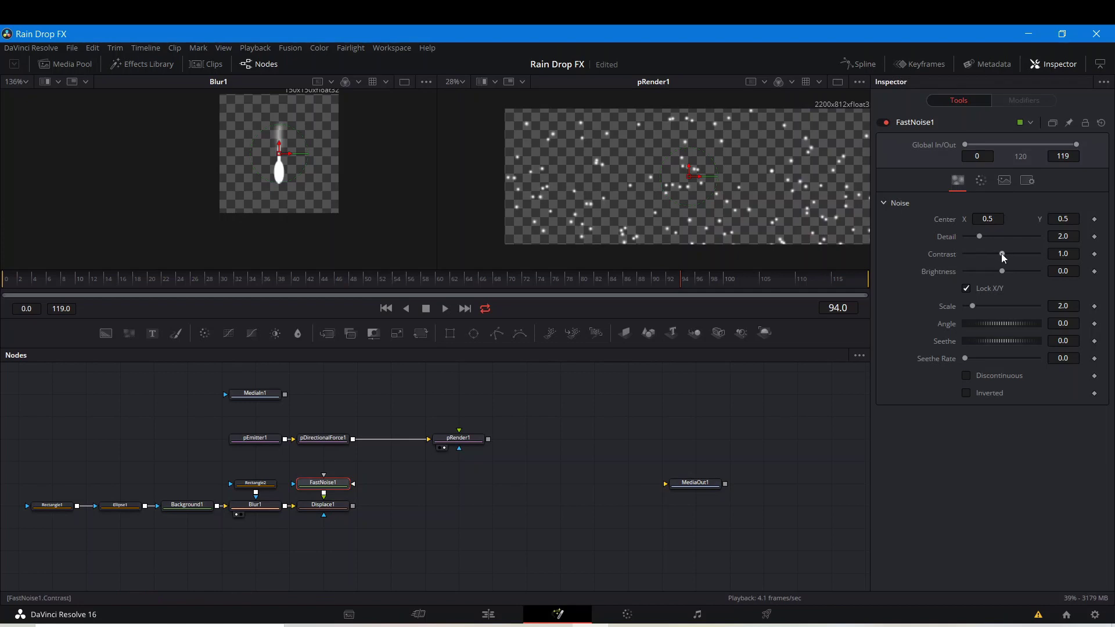
pyautogui.click(344, 508)
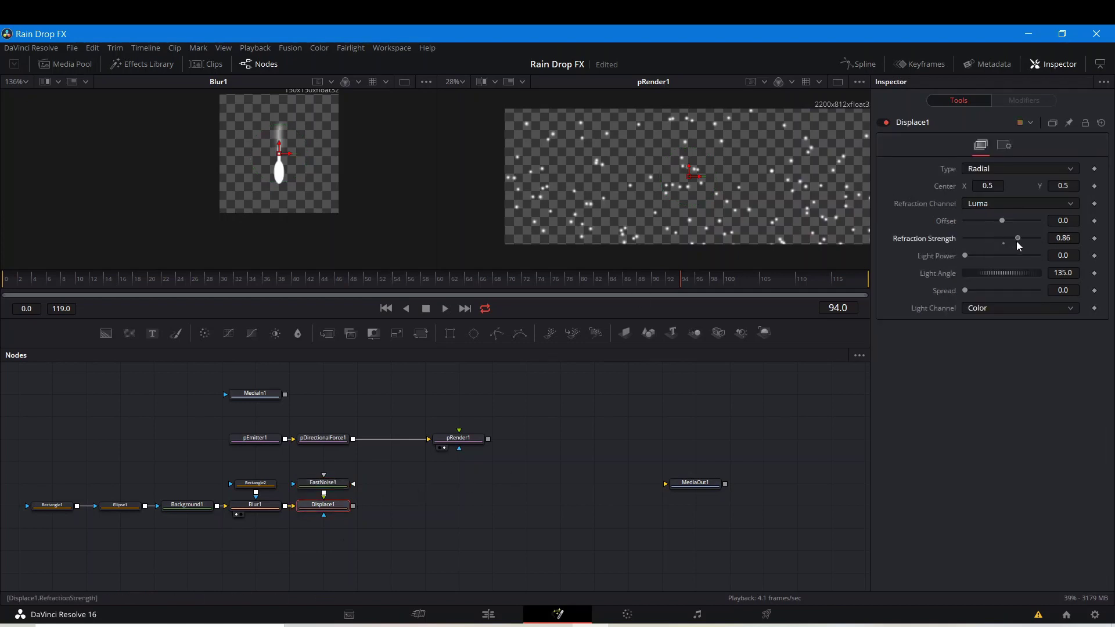
pyautogui.click(303, 514)
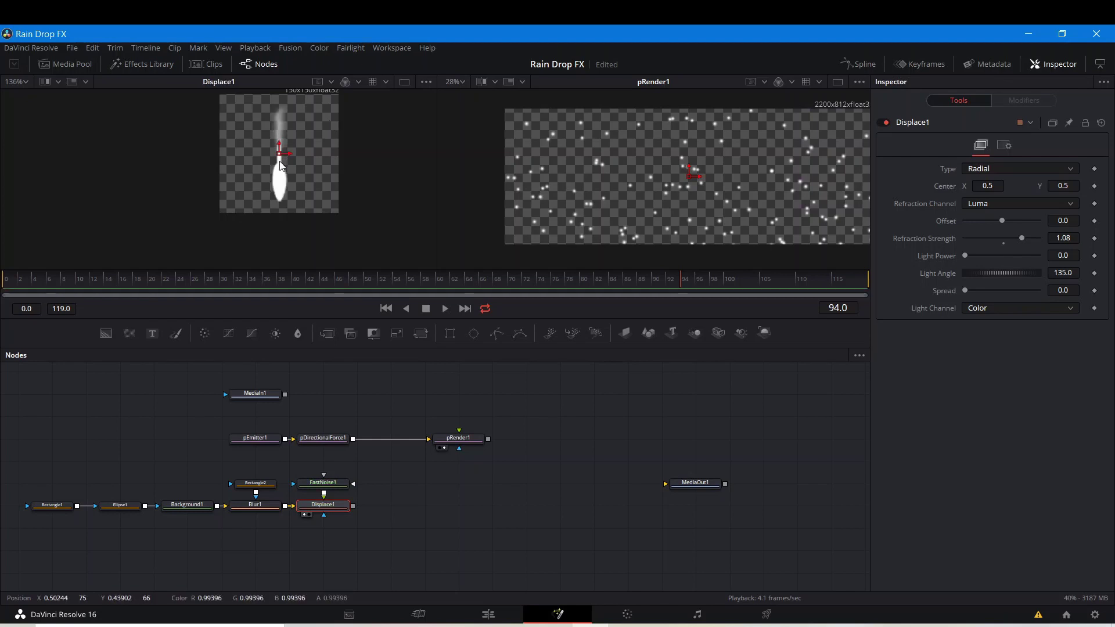
pyautogui.scroll(3, 280, 167)
pyautogui.scroll(-3, 288, 180)
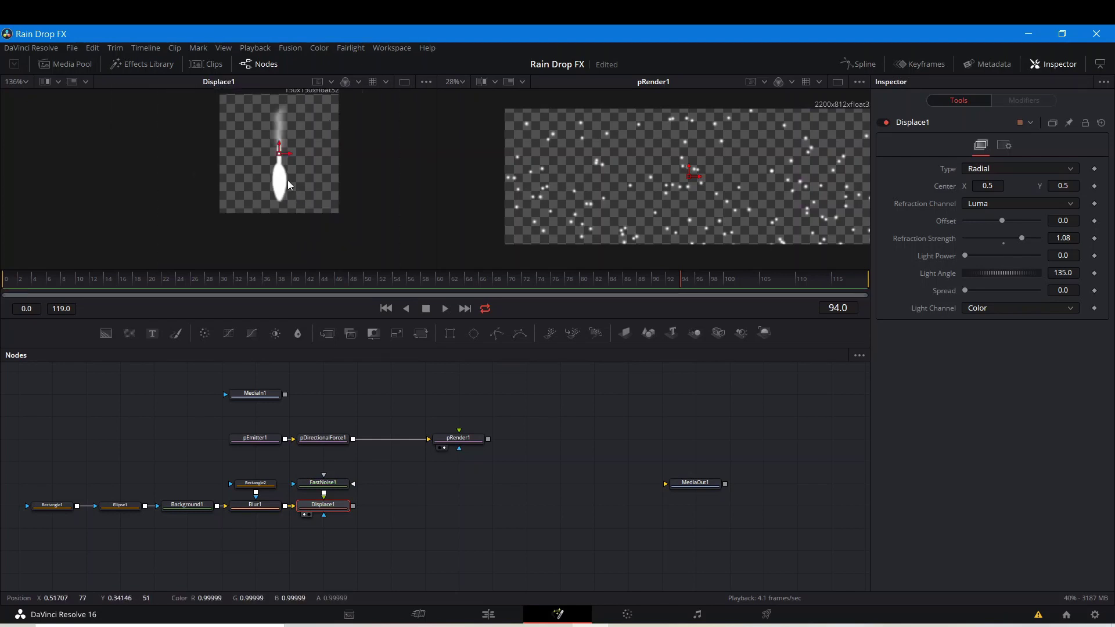
# Increase the FastNoise1 scale well above 2.0 to roughen the drop's outline, and return to the Displace1 settings
pyautogui.click(319, 488)
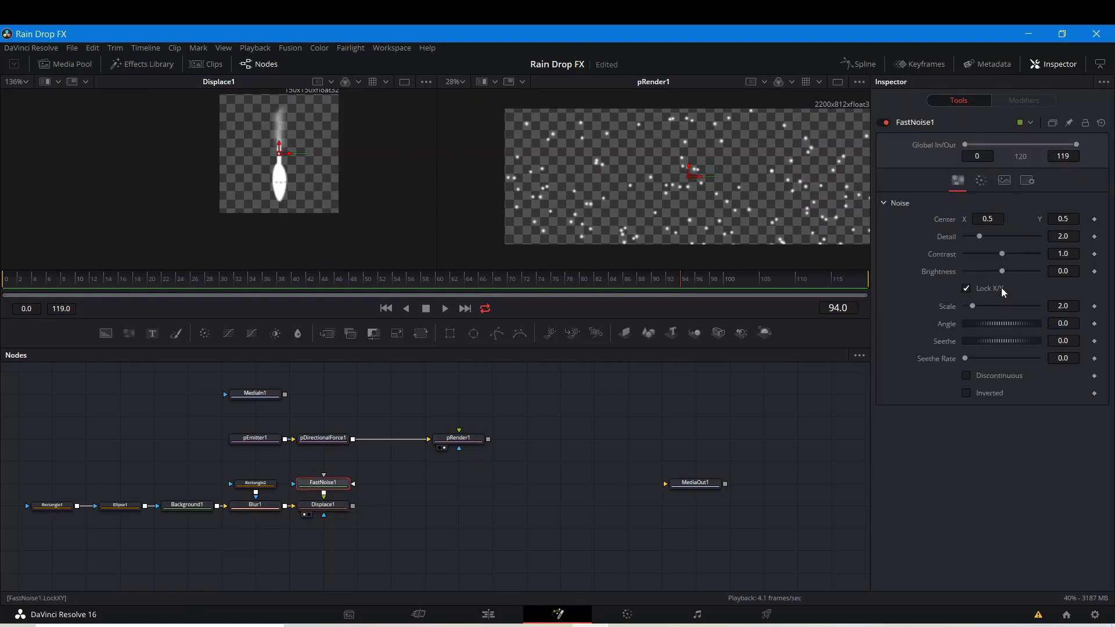
pyautogui.moveTo(973, 305); pyautogui.dragTo(1031, 316)
pyautogui.click(336, 505)
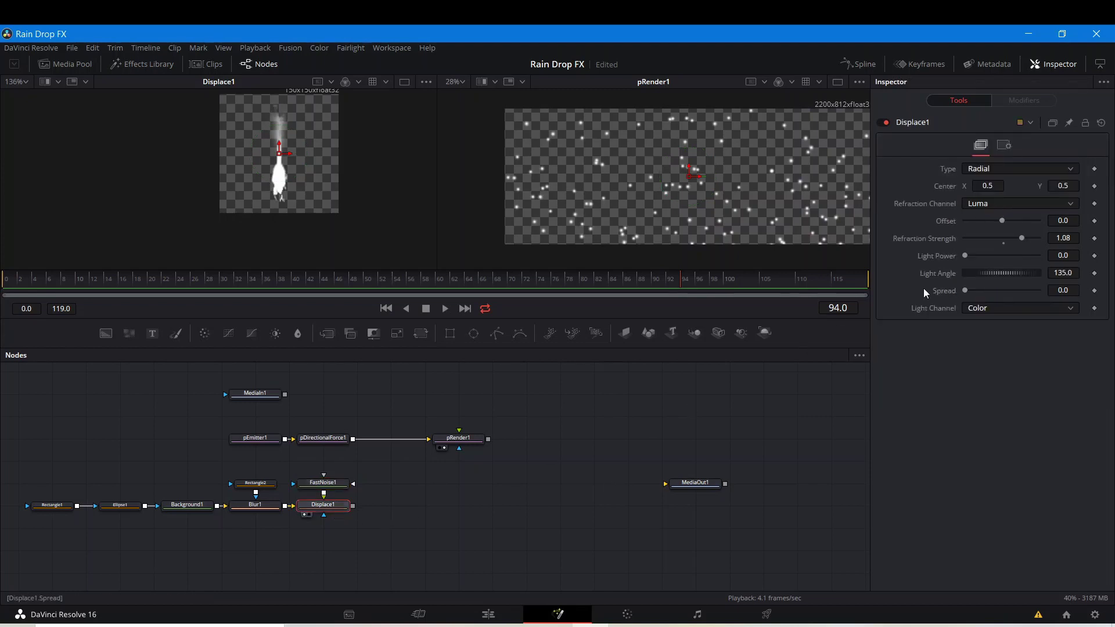
# Raise the spread of Displace1 to 3.0 to smooth the drop's displaced outline
pyautogui.moveTo(967, 290); pyautogui.dragTo(1068, 294)
pyautogui.rightClick(1021, 308)
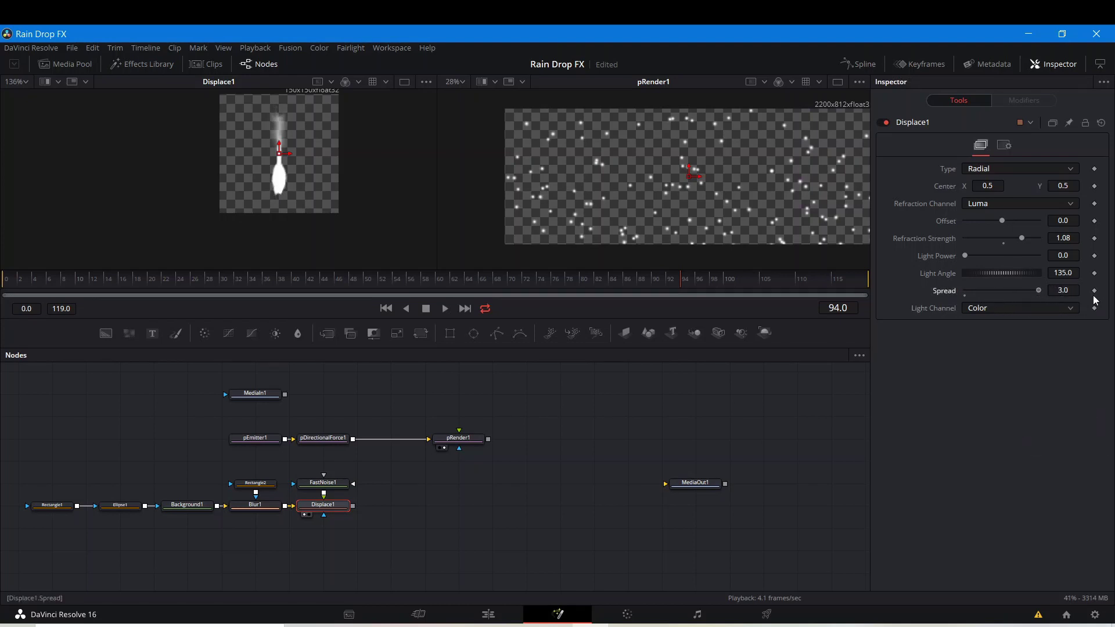
pyautogui.click(467, 528)
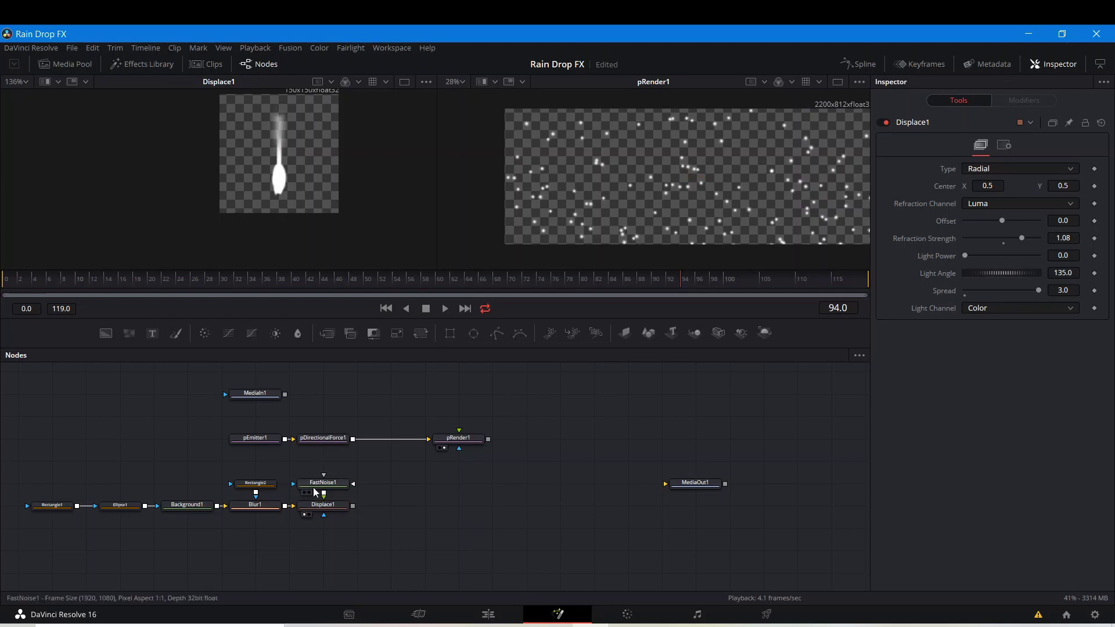
# Change the Displace1 type to X Y, with an X refraction of 0.1 and an X offset of -0.078
pyautogui.click(323, 505)
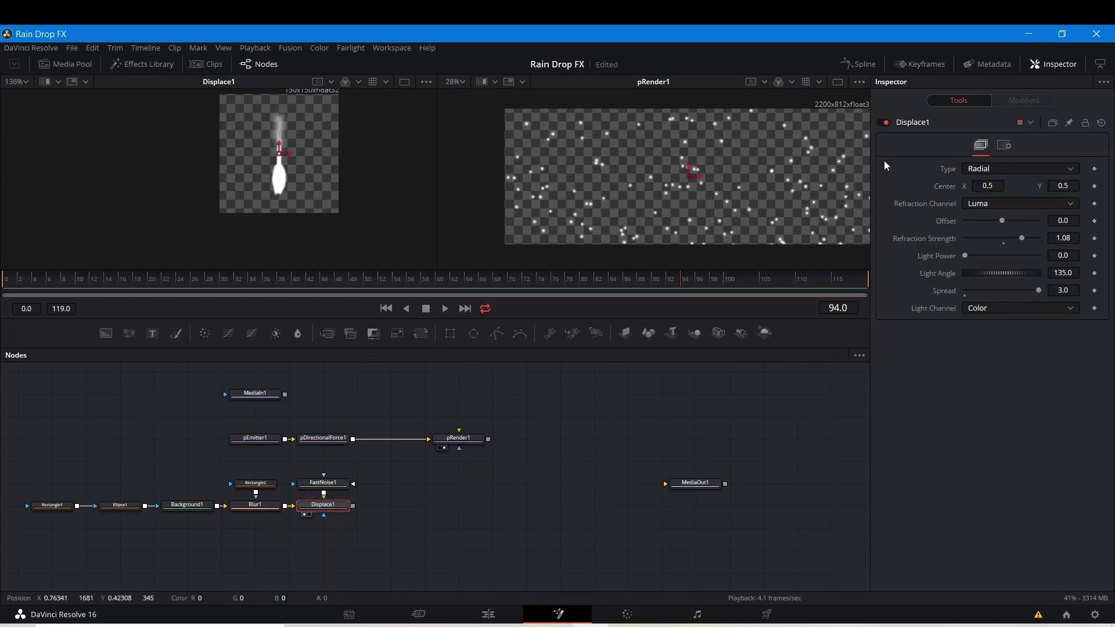
pyautogui.click(1029, 169)
pyautogui.click(1021, 193)
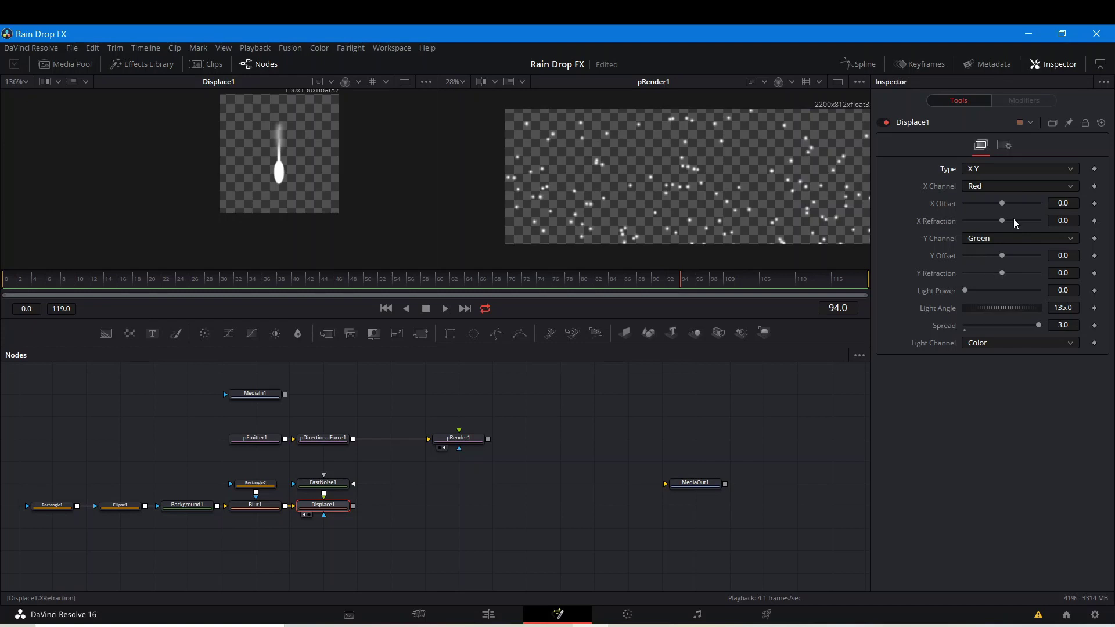
pyautogui.moveTo(1004, 221); pyautogui.dragTo(1042, 235)
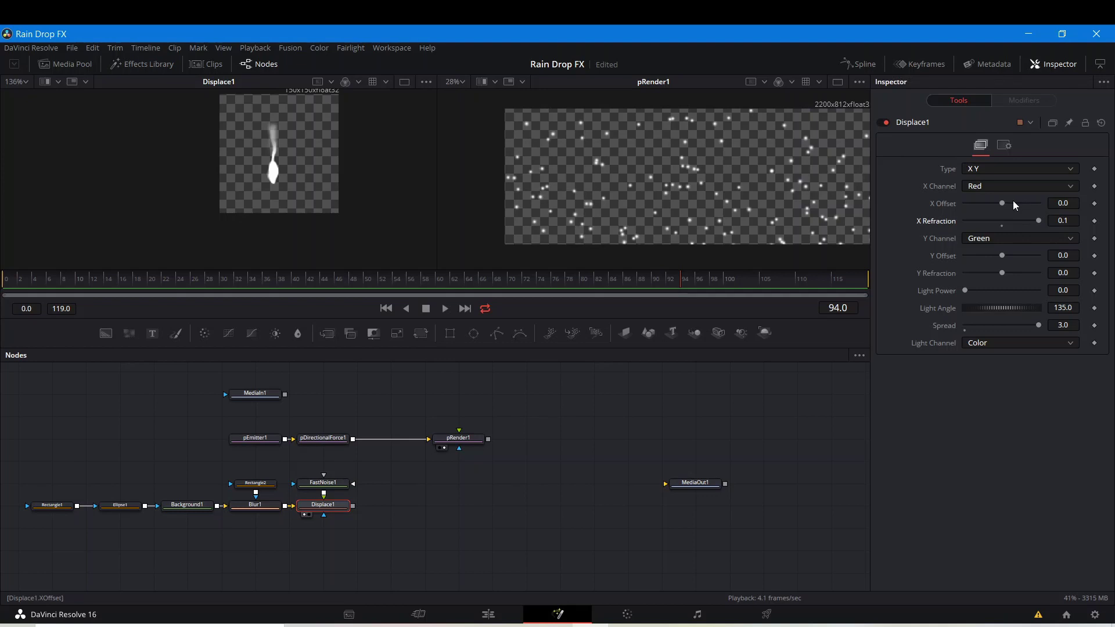
pyautogui.moveTo(1001, 203)
pyautogui.mouseDown()
pyautogui.moveTo(977, 205)
pyautogui.moveTo(1002, 223)
pyautogui.mouseUp()
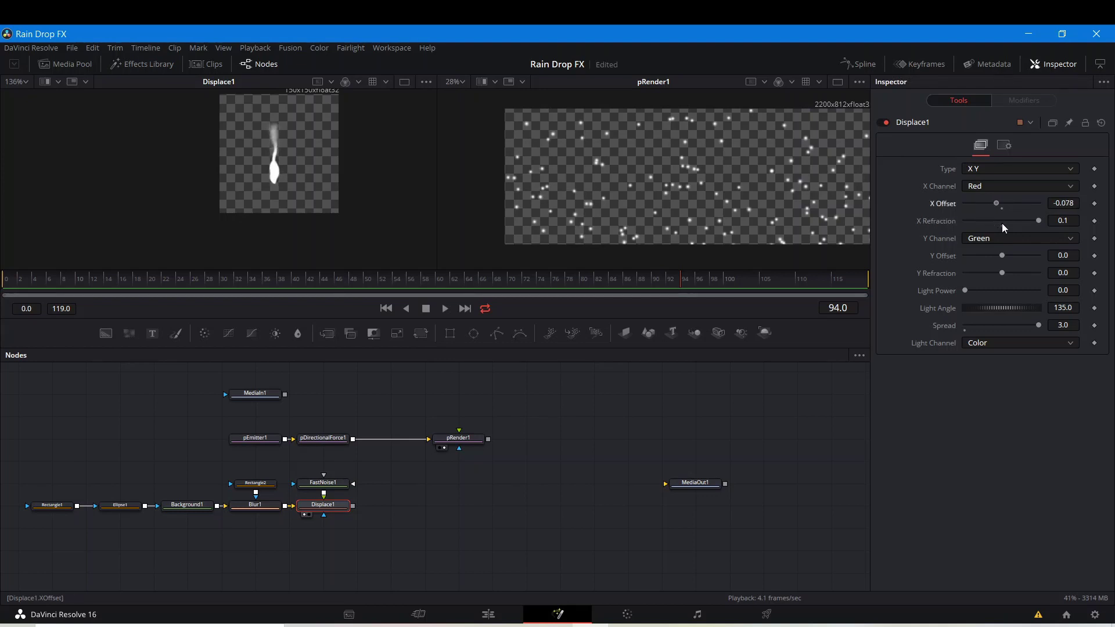
# Increase the FastNoise1 detail to 2.83 and inspect the drop's shape up close
pyautogui.click(323, 482)
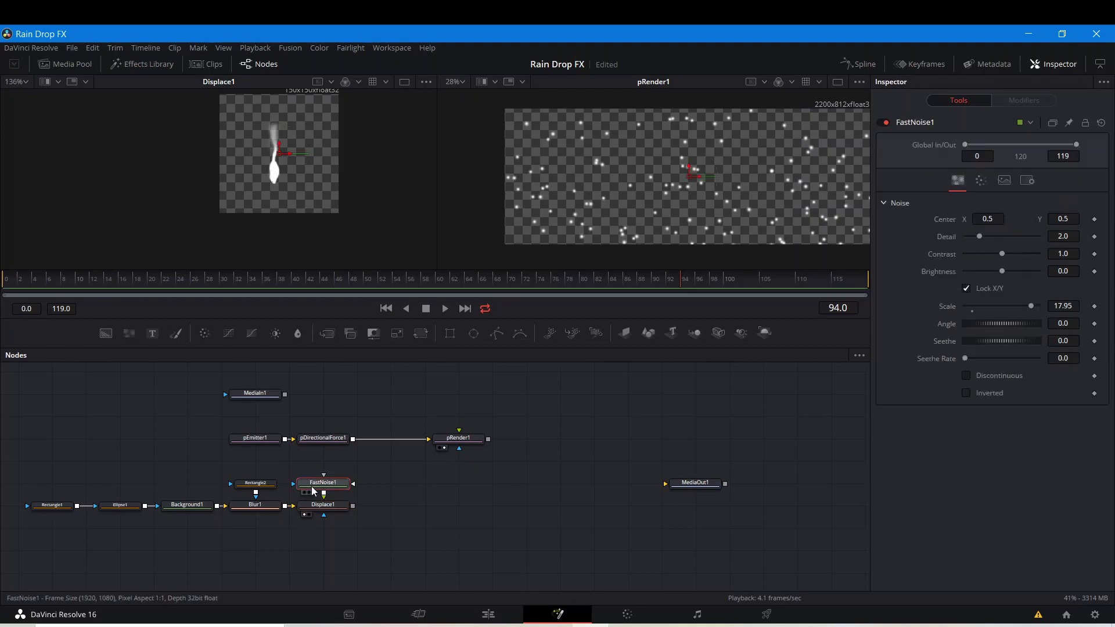
pyautogui.moveTo(980, 236)
pyautogui.mouseDown()
pyautogui.moveTo(1081, 236)
pyautogui.moveTo(907, 258)
pyautogui.moveTo(985, 256)
pyautogui.mouseUp()
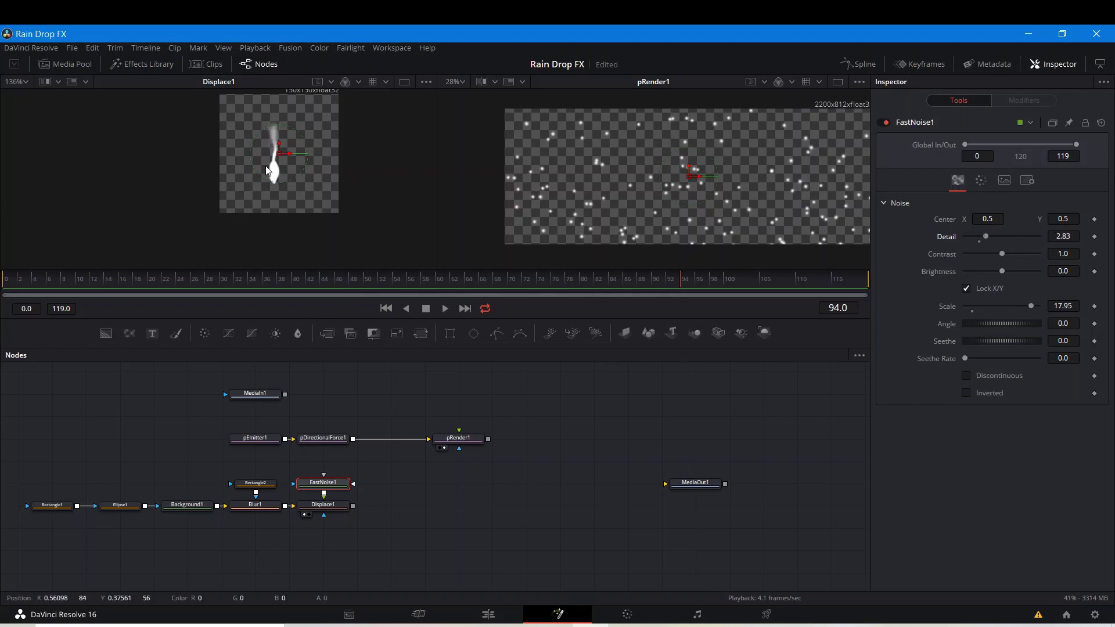
pyautogui.scroll(4, 263, 165)
pyautogui.scroll(-2, 290, 177)
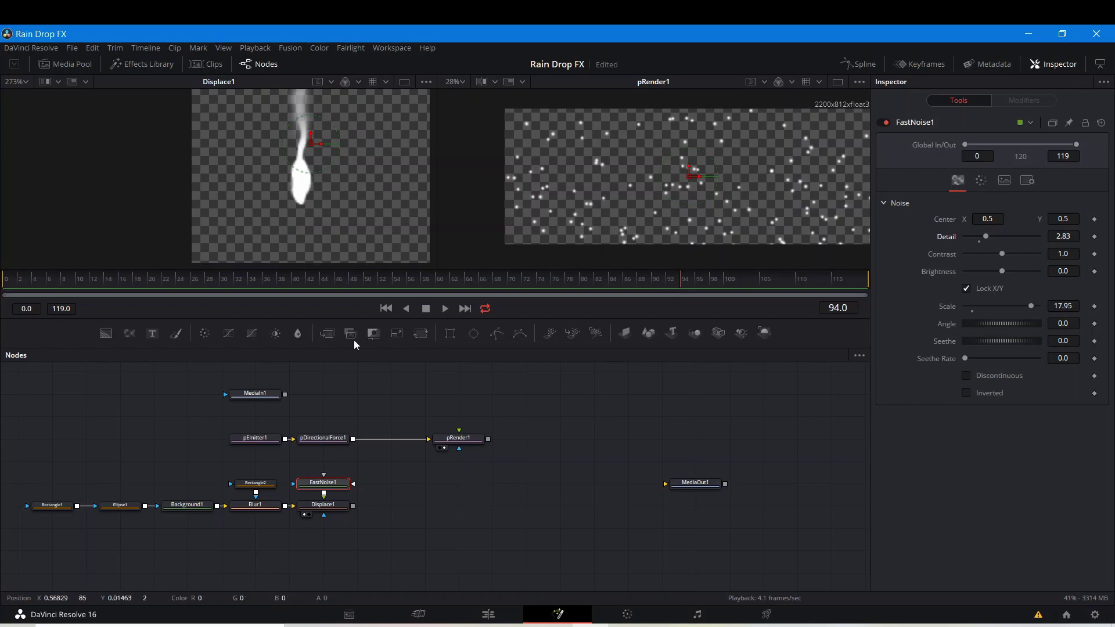
pyautogui.click(370, 387)
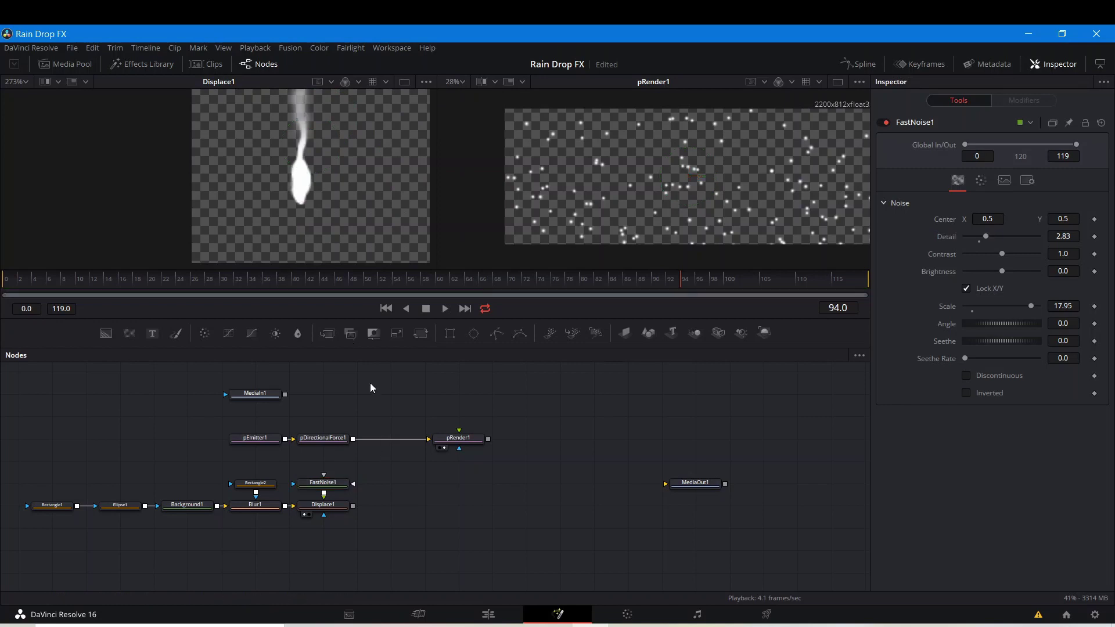
pyautogui.click(335, 511)
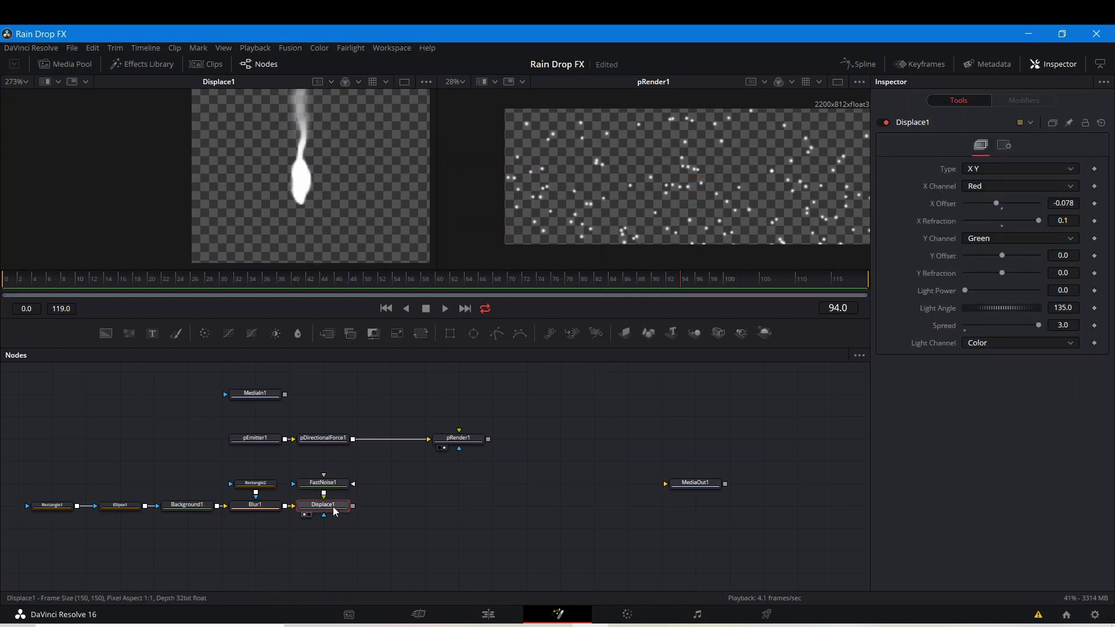
# Set the FastNoise1 seethe rate to 0.417 so the drop's distortion changes over time
pyautogui.click(328, 484)
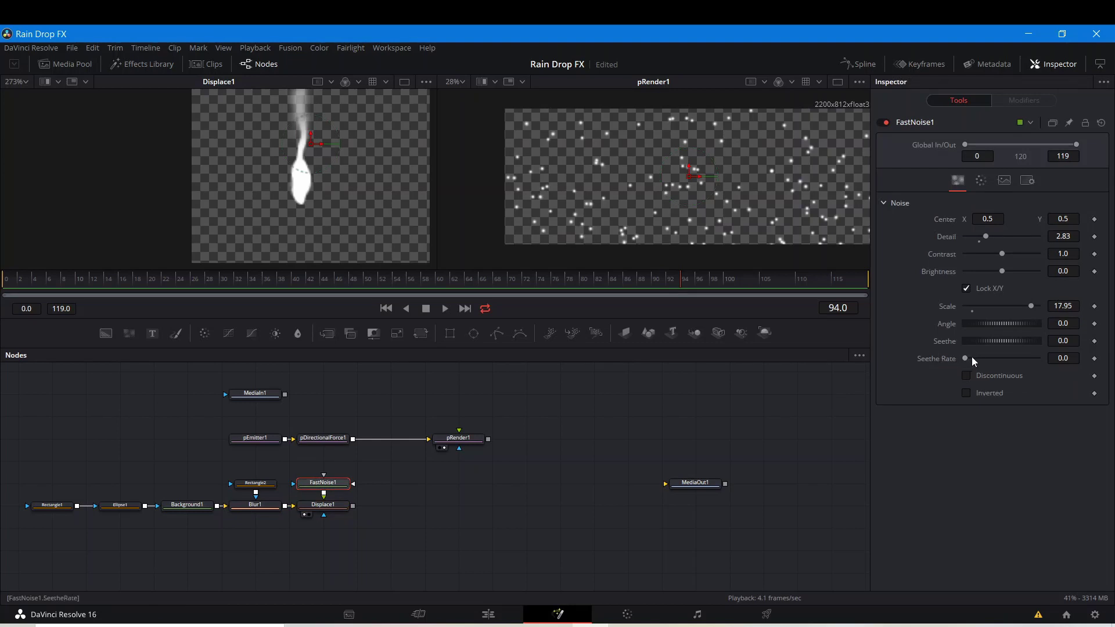
pyautogui.moveTo(965, 358); pyautogui.dragTo(983, 360)
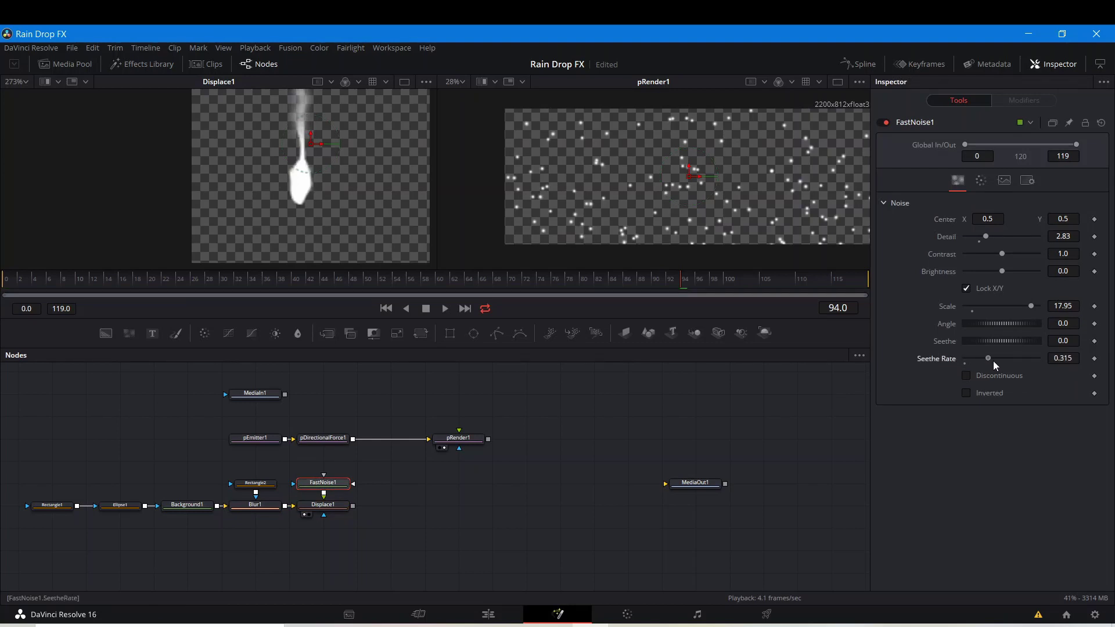
pyautogui.moveTo(993, 360); pyautogui.dragTo(1001, 364)
pyautogui.click(462, 526)
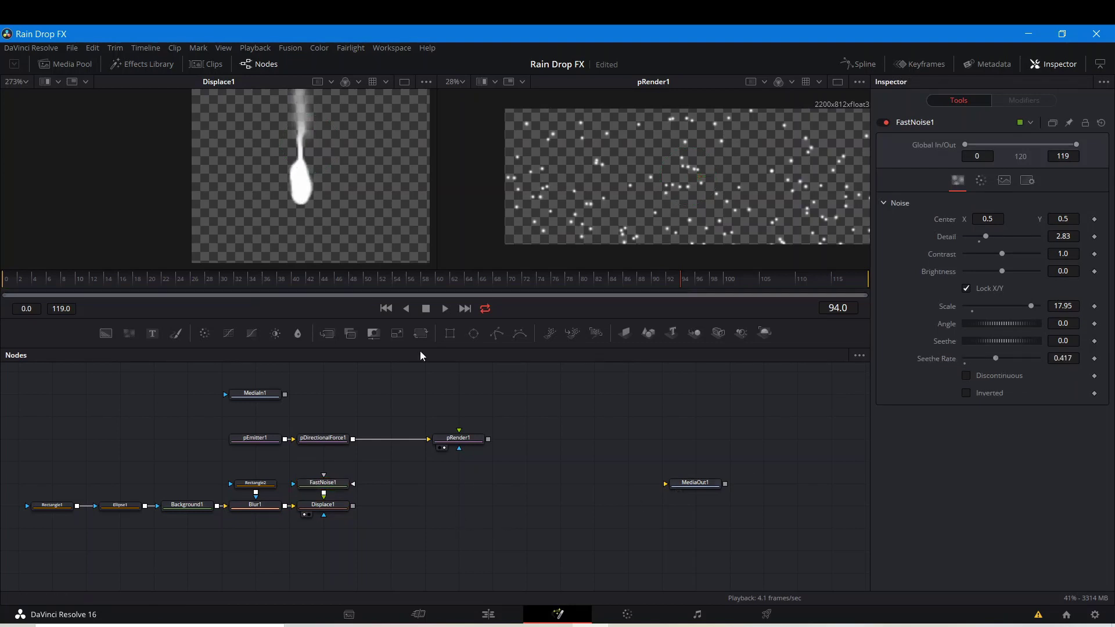
pyautogui.scroll(-3, 336, 211)
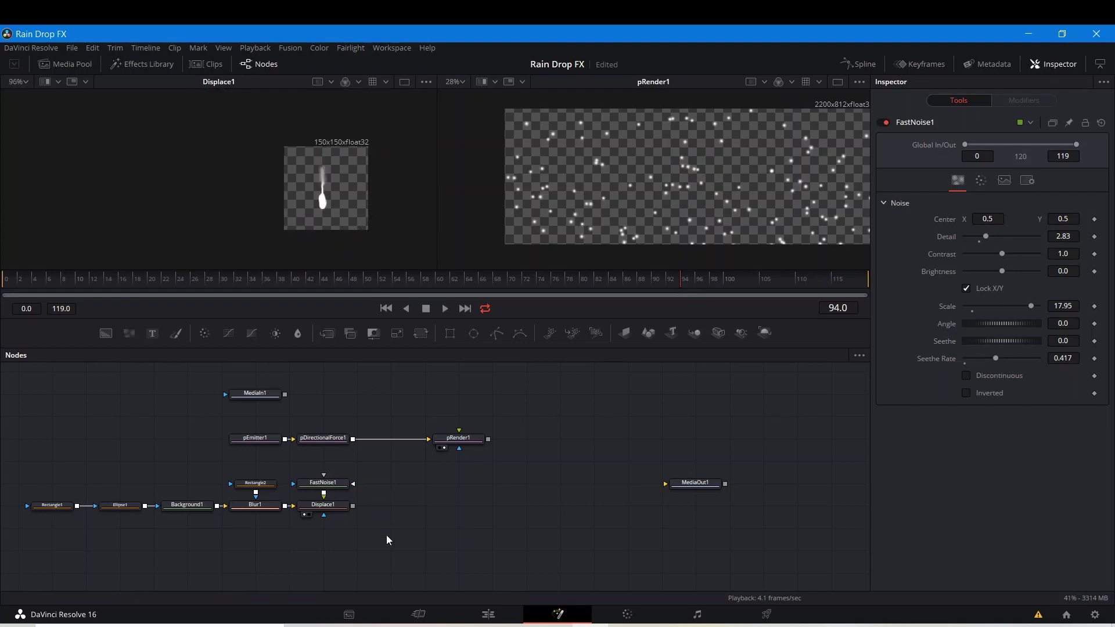
# Duplicate the pEmitter1, pDirectionalForce1 and pRender1 chain beside Displace1, spacing the copied render node farther along the row
pyautogui.moveTo(238, 427); pyautogui.dragTo(481, 447)
pyautogui.click(479, 444)
pyautogui.rightClick(480, 445)
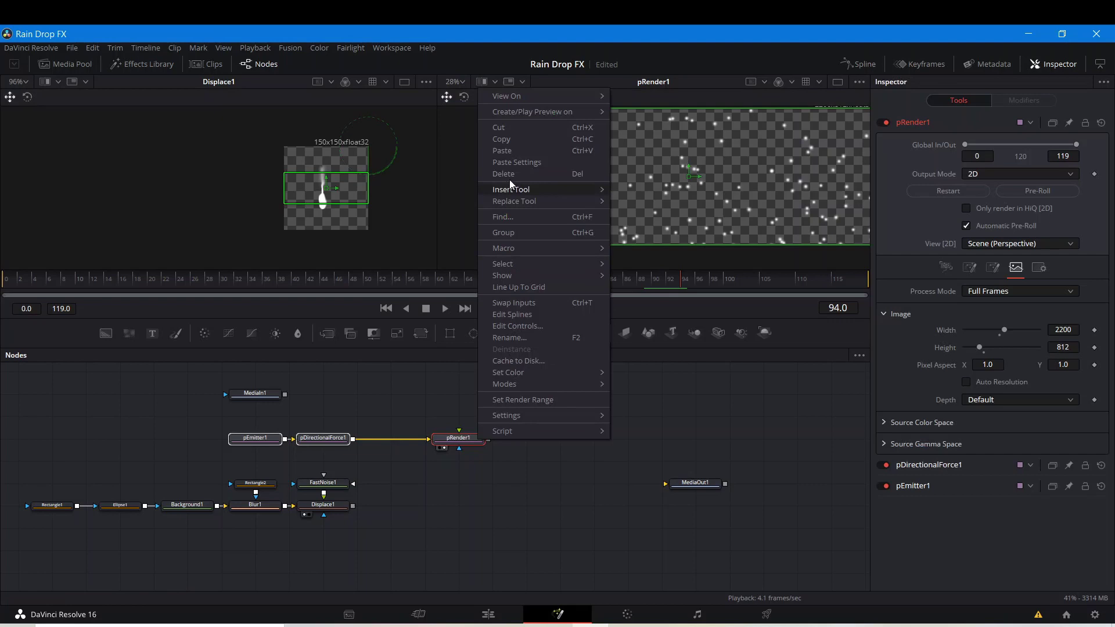
pyautogui.click(519, 137)
pyautogui.rightClick(410, 512)
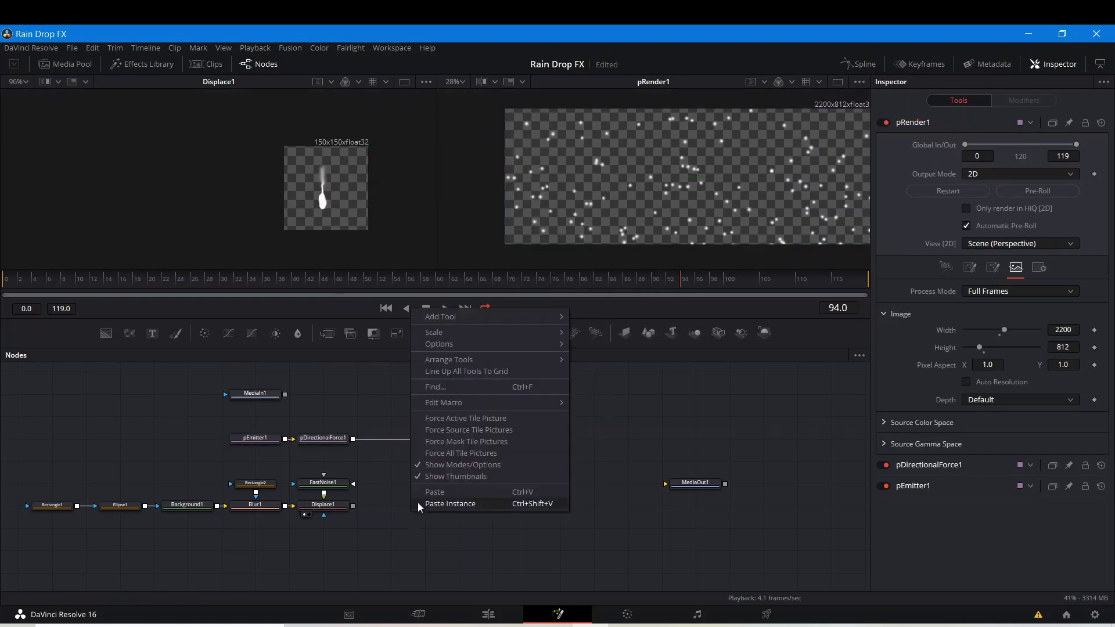
pyautogui.click(429, 497)
pyautogui.moveTo(424, 504); pyautogui.dragTo(586, 506)
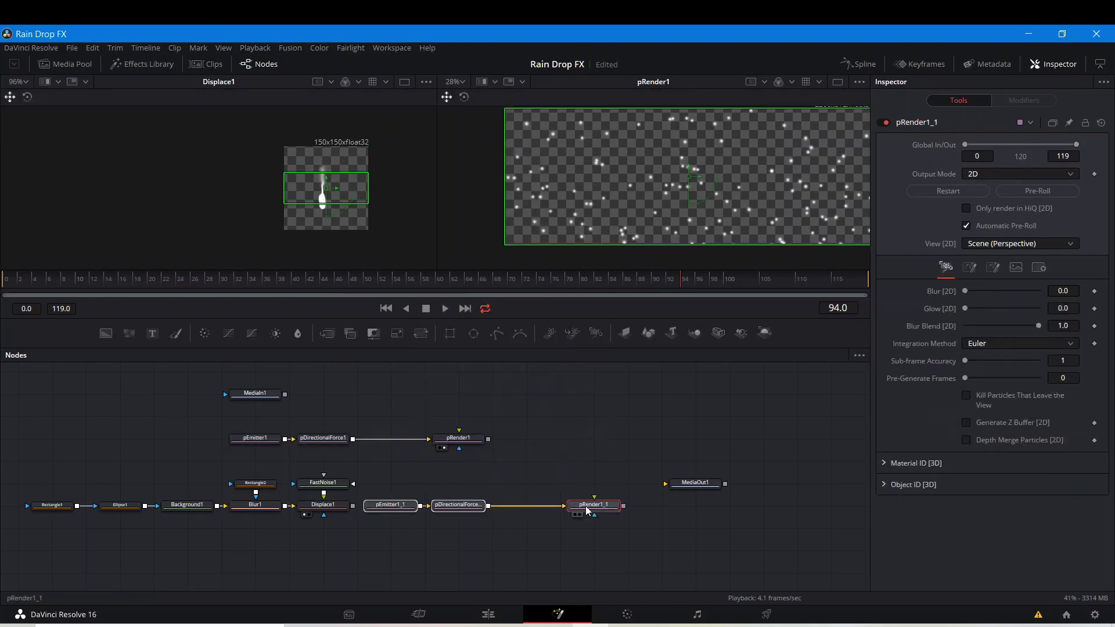
# Set the particle style of pEmitter1_1 to Bitmap and connect Displace1 as its style bitmap
pyautogui.click(386, 510)
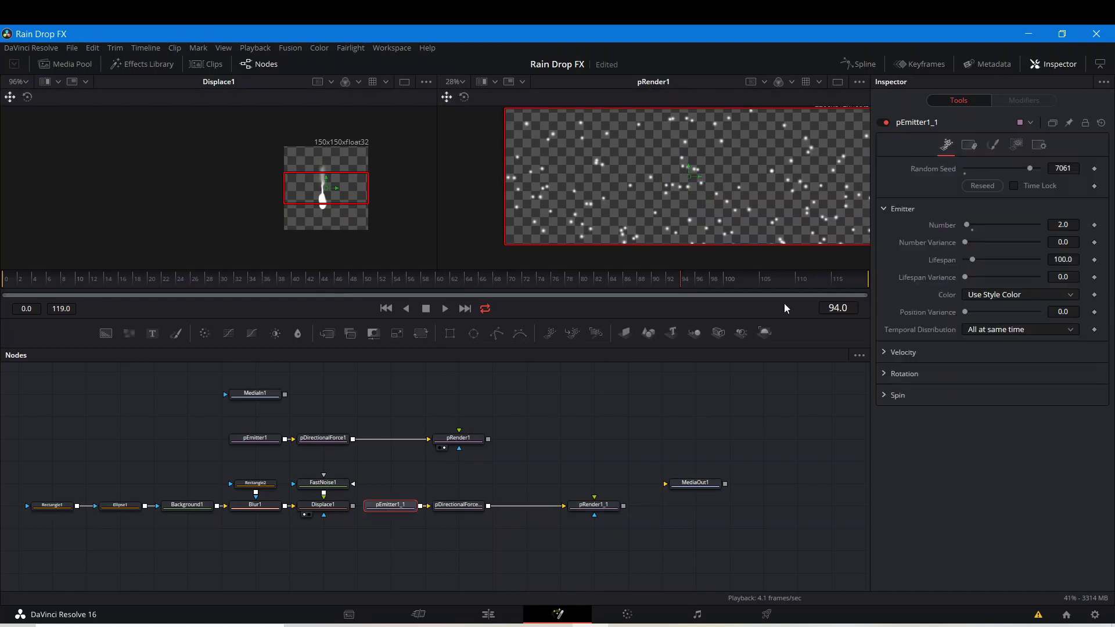
pyautogui.click(993, 145)
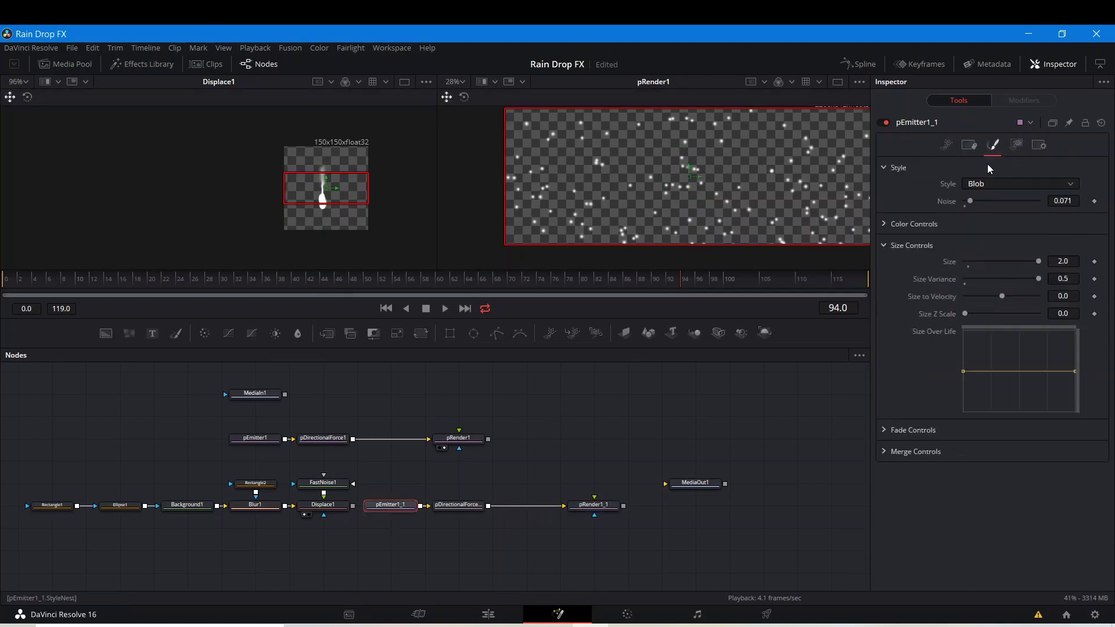
pyautogui.click(988, 183)
pyautogui.click(982, 216)
pyautogui.moveTo(351, 511); pyautogui.dragTo(373, 505)
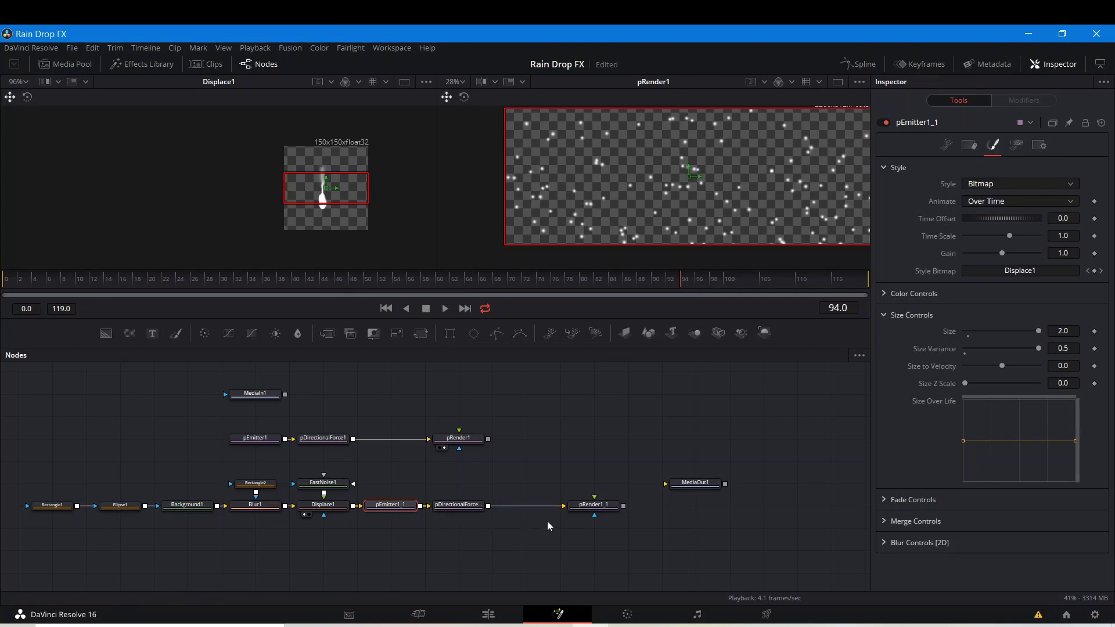
# Show pRender1_1 in the second viewer with the whole frame of falling drops in view
pyautogui.click(579, 515)
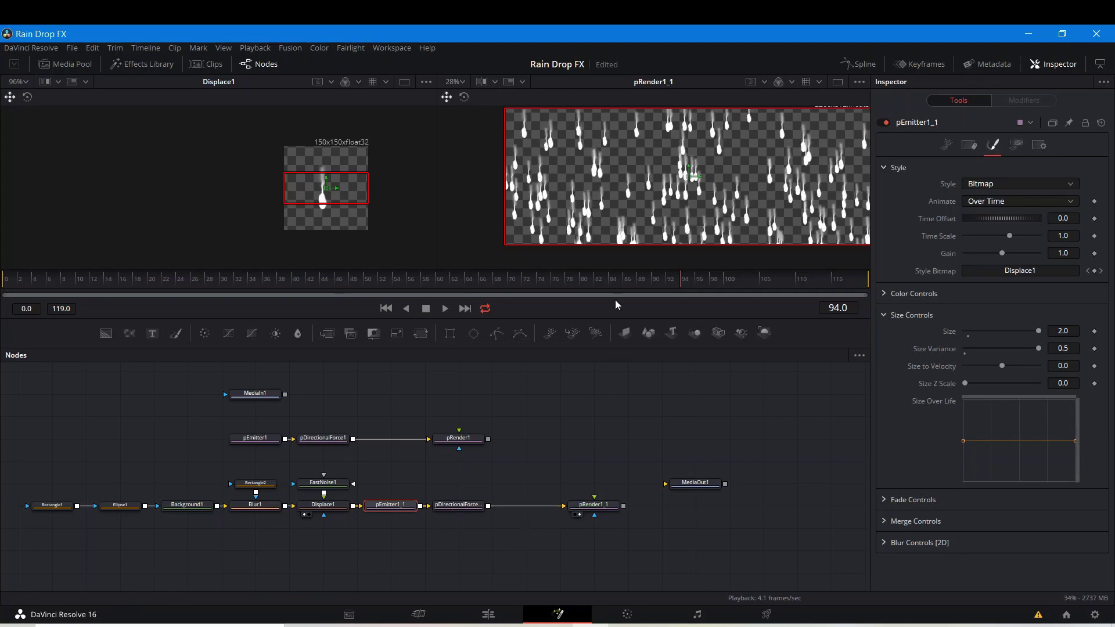
pyautogui.scroll(-3, 621, 205)
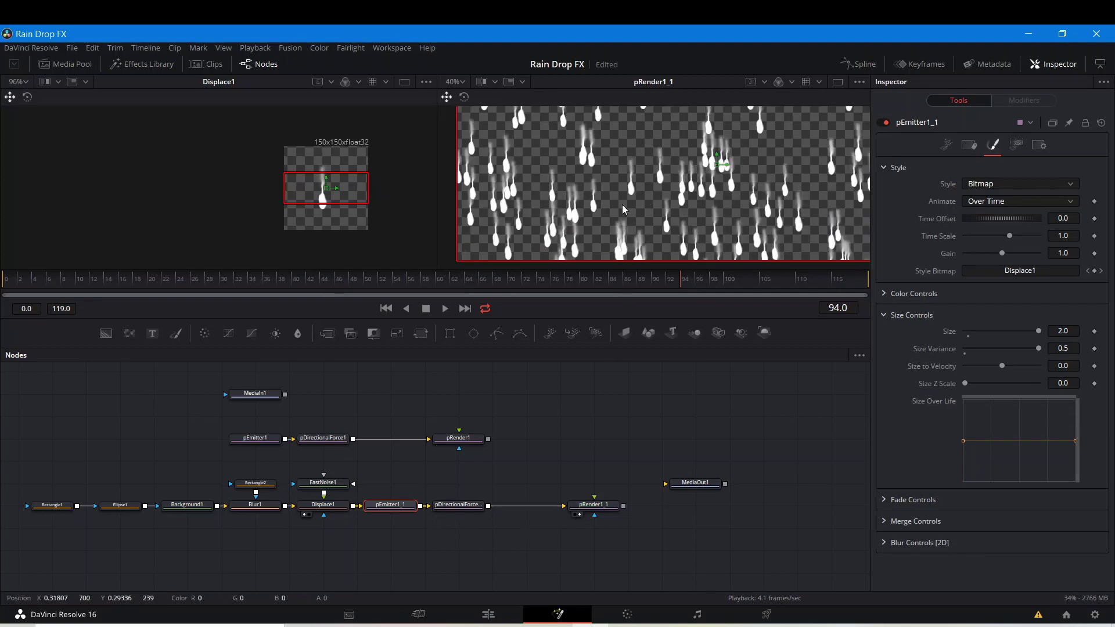
pyautogui.scroll(1, 652, 202)
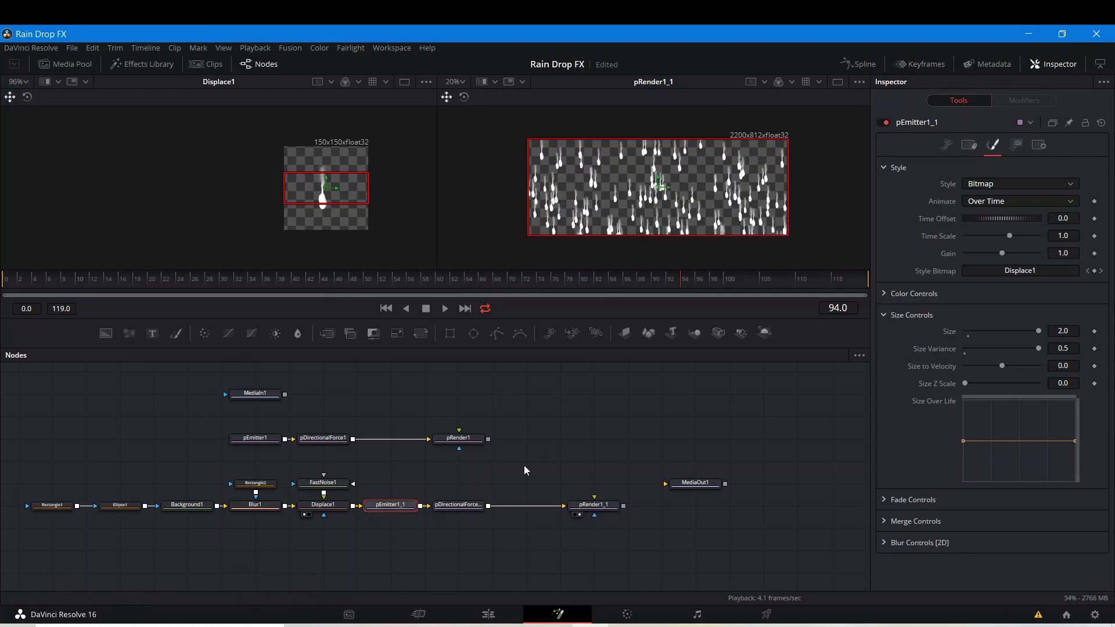
# Try reducing the particle number of pEmitter1_1 to 1.0 and 0.3, and preview the playback
pyautogui.click(944, 146)
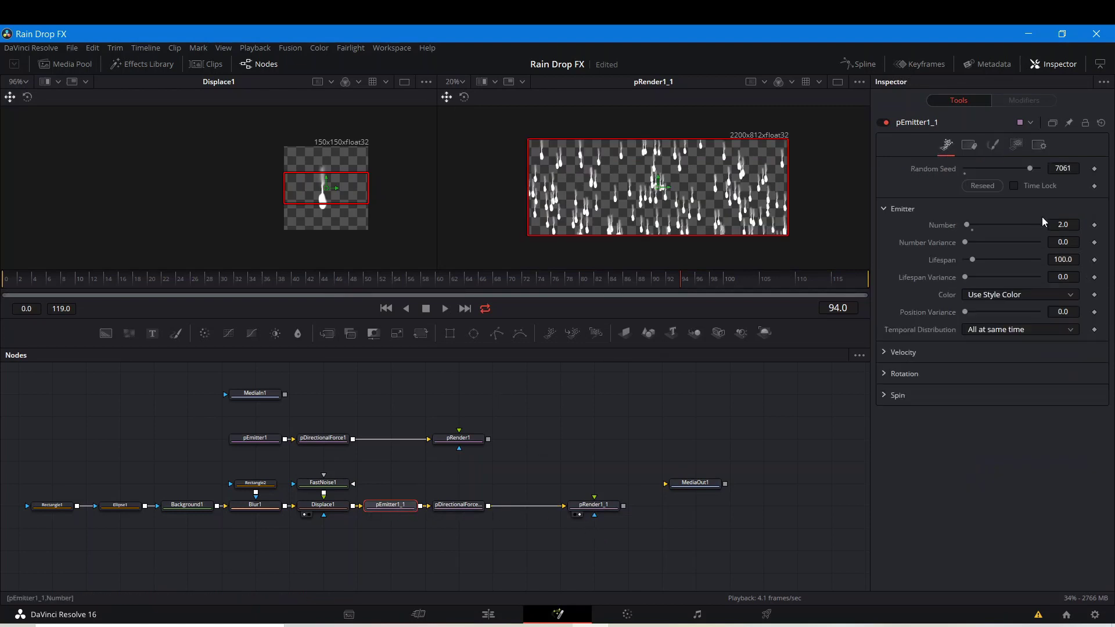
pyautogui.click(1071, 223)
pyautogui.write('1')
pyautogui.press('Return')
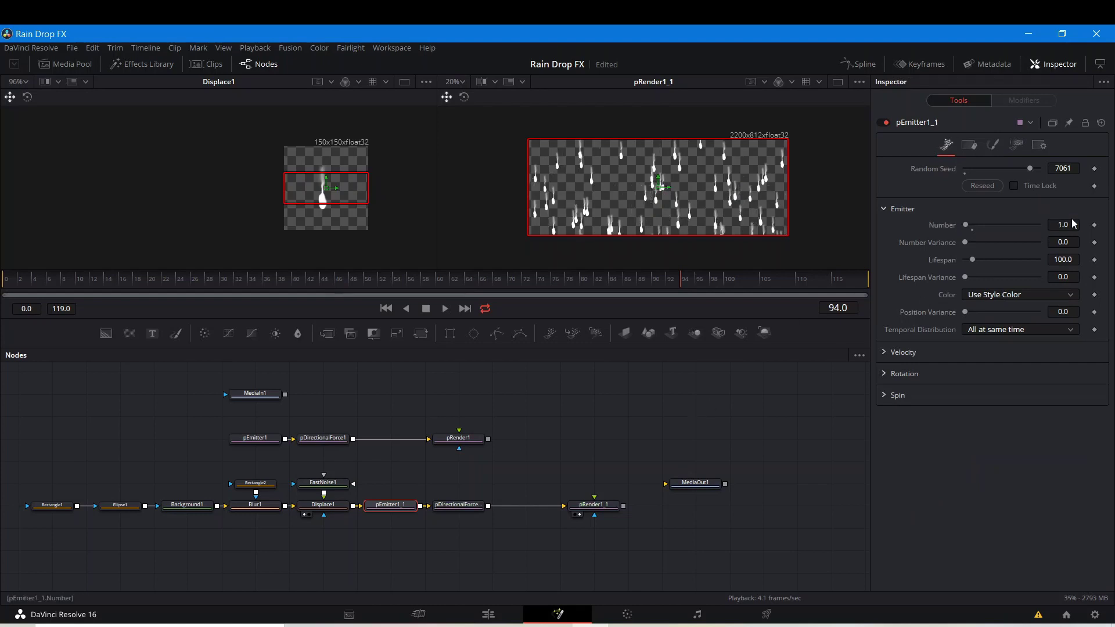
pyautogui.click(1073, 224)
pyautogui.press('BackSpace')
pyautogui.press('BackSpace')
pyautogui.press('BackSpace')
pyautogui.write('.3')
pyautogui.press('Return')
pyautogui.press('space')
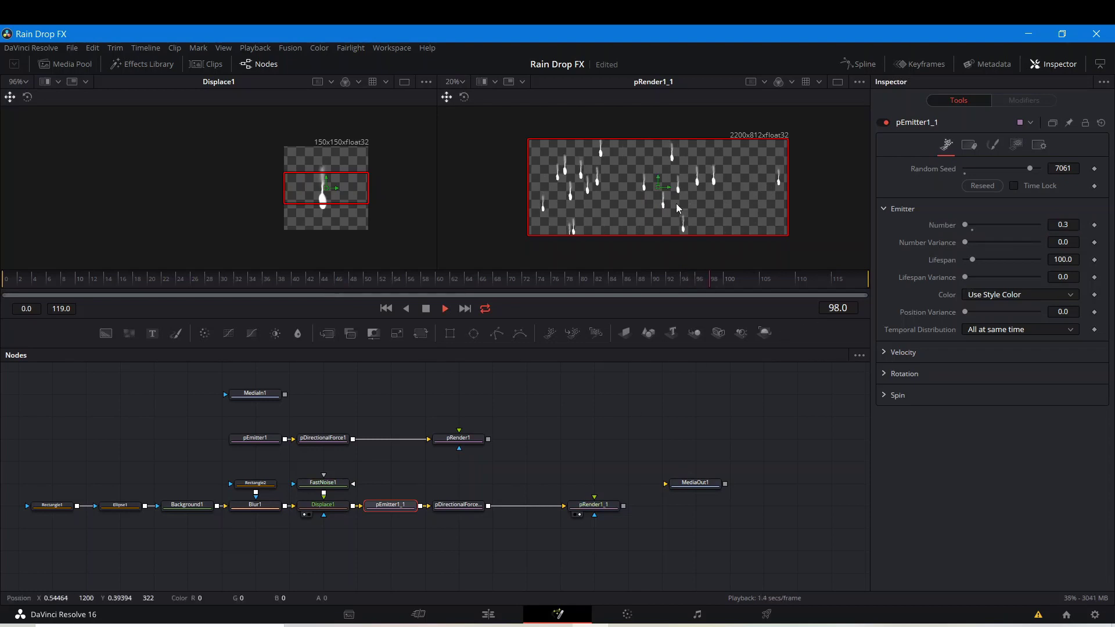
pyautogui.press('space')
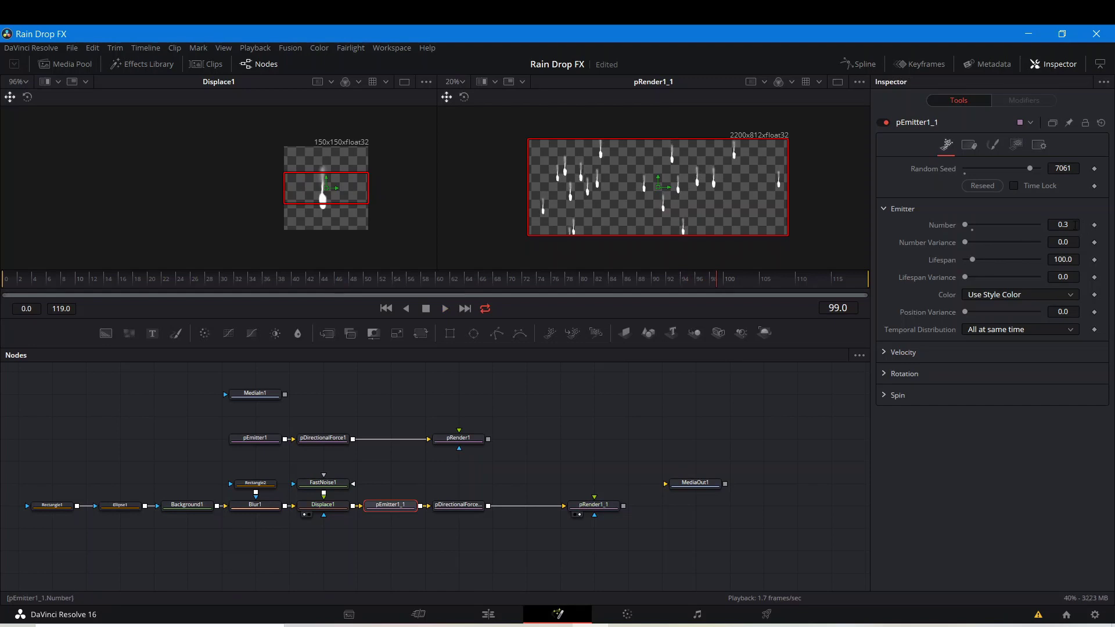
# Try a particle number of 0.1 on pEmitter1_1 and preview the sparser drops
pyautogui.click(1074, 225)
pyautogui.write('1')
pyautogui.press('Return')
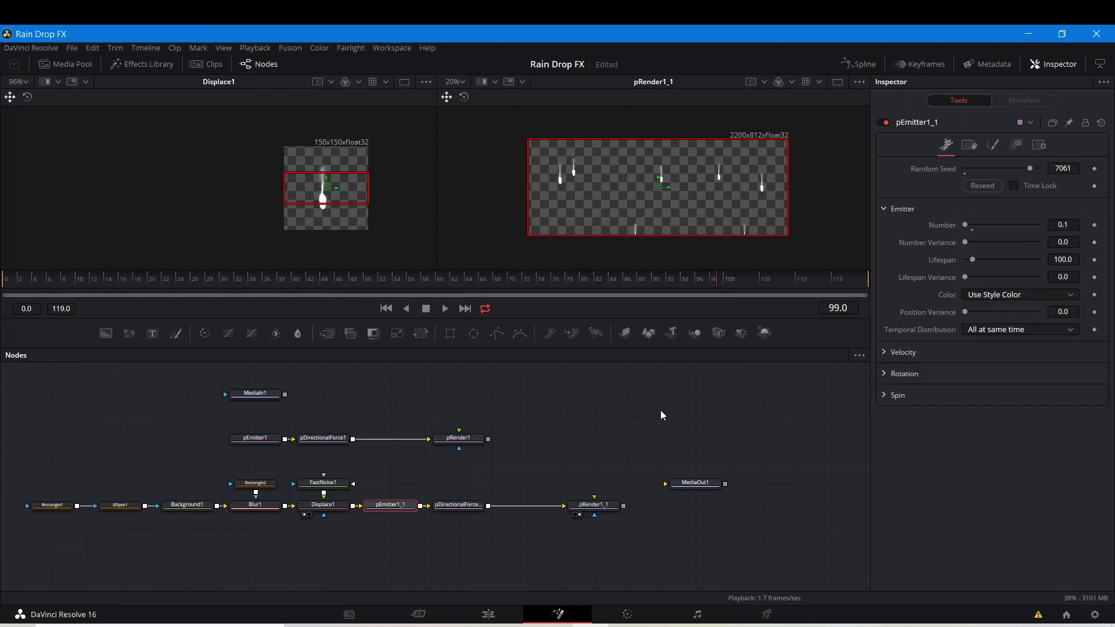
pyautogui.press('space')
pyautogui.press('space')
# Set the particle number of pEmitter1_1 to 0.15 and start playback
pyautogui.click(1076, 224)
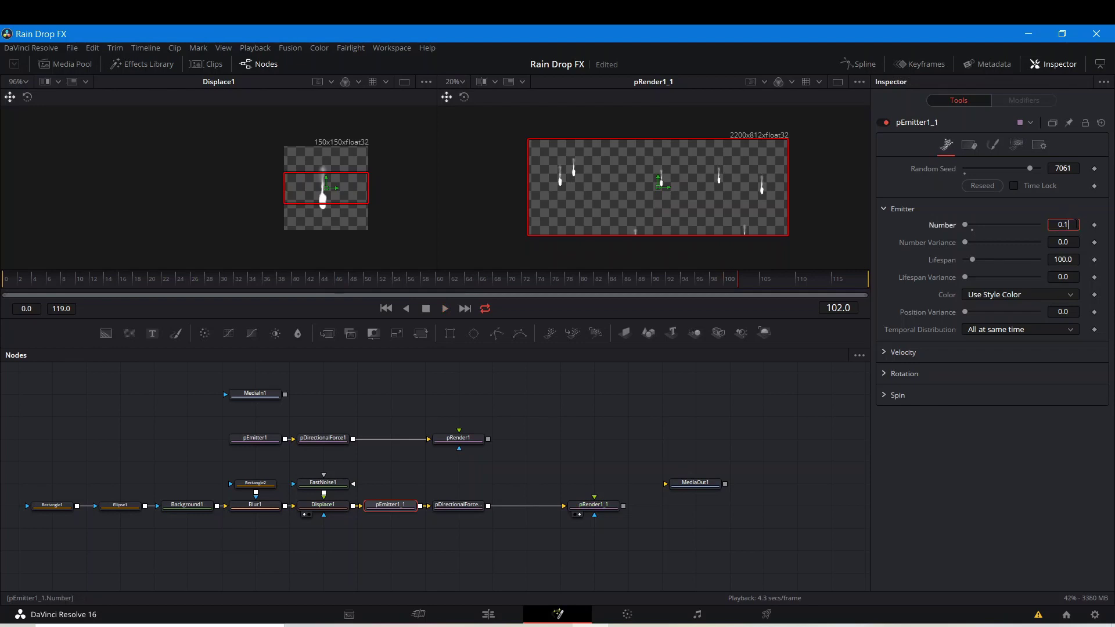
pyautogui.write('5')
pyautogui.press('Return')
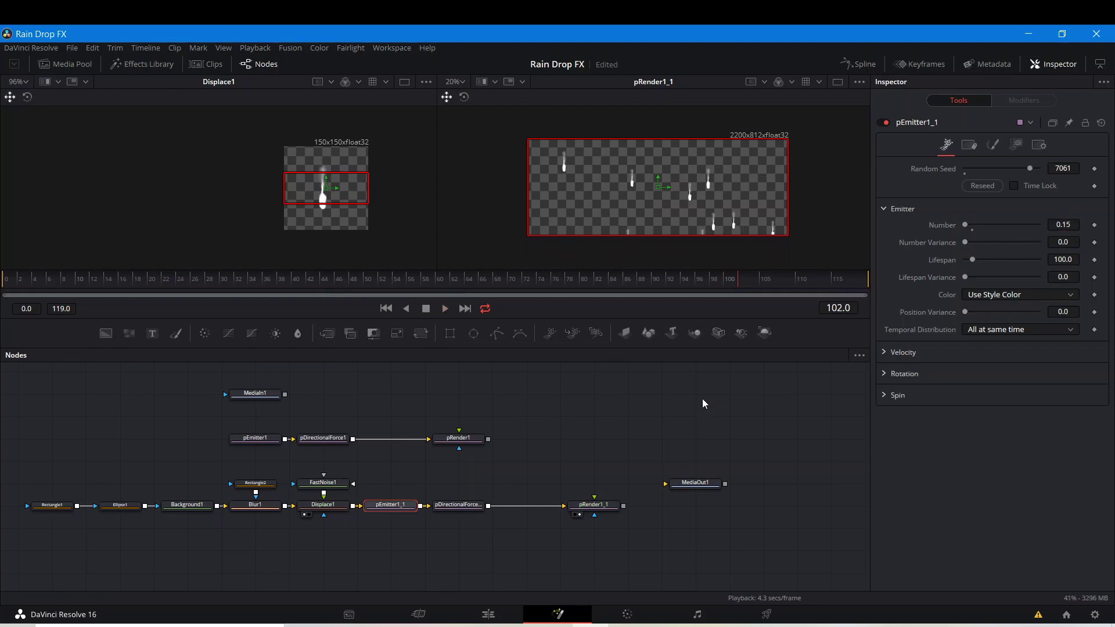
pyautogui.press('space')
# Reseed pEmitter1_1 twice and raise its number variance to 3.9, stopping playback after checking the drops
pyautogui.click(978, 184)
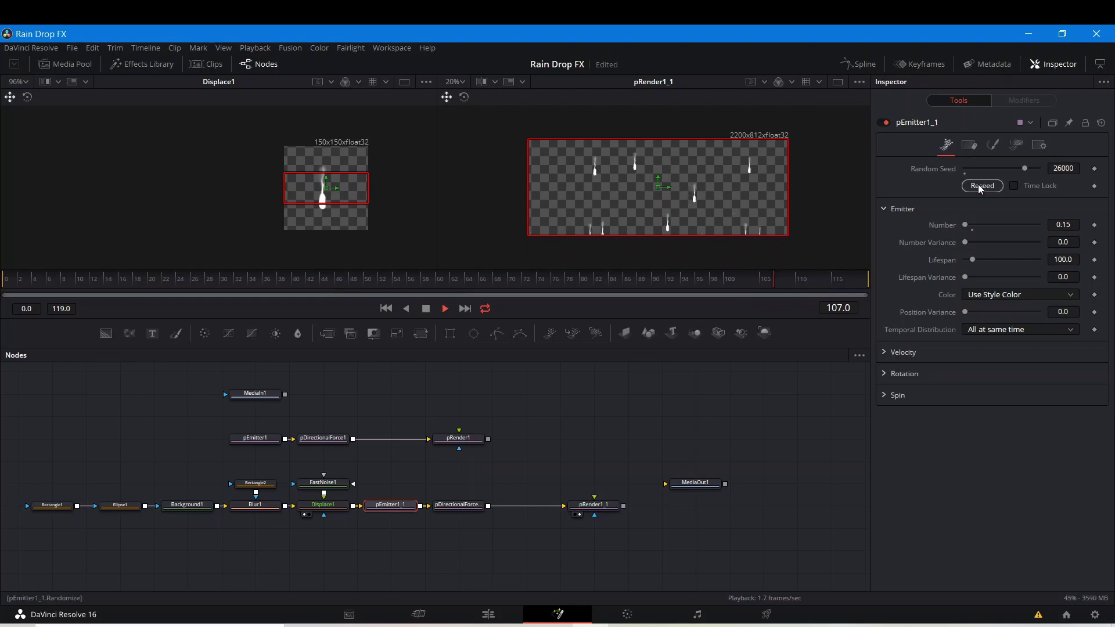
pyautogui.click(978, 183)
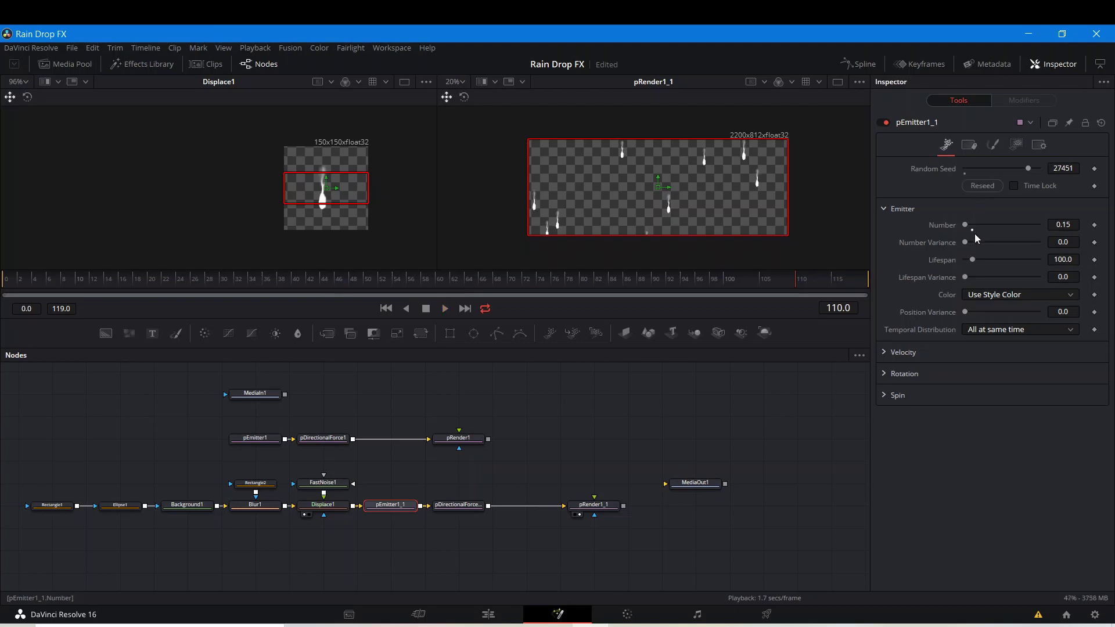
pyautogui.moveTo(965, 244)
pyautogui.mouseDown()
pyautogui.moveTo(1011, 249)
pyautogui.moveTo(968, 244)
pyautogui.mouseUp()
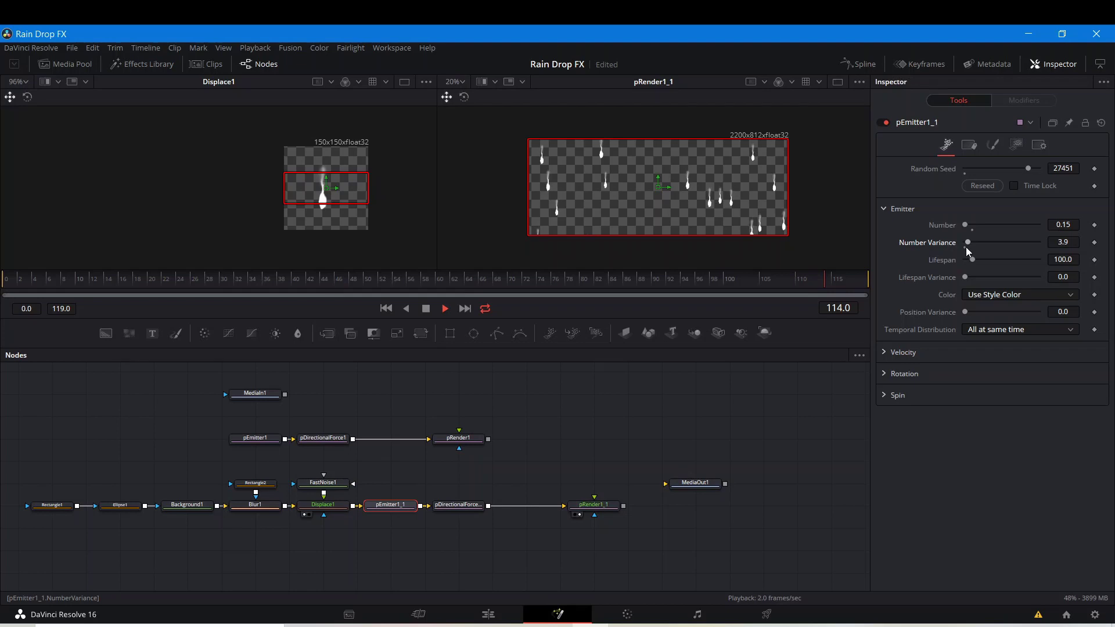
pyautogui.press('space')
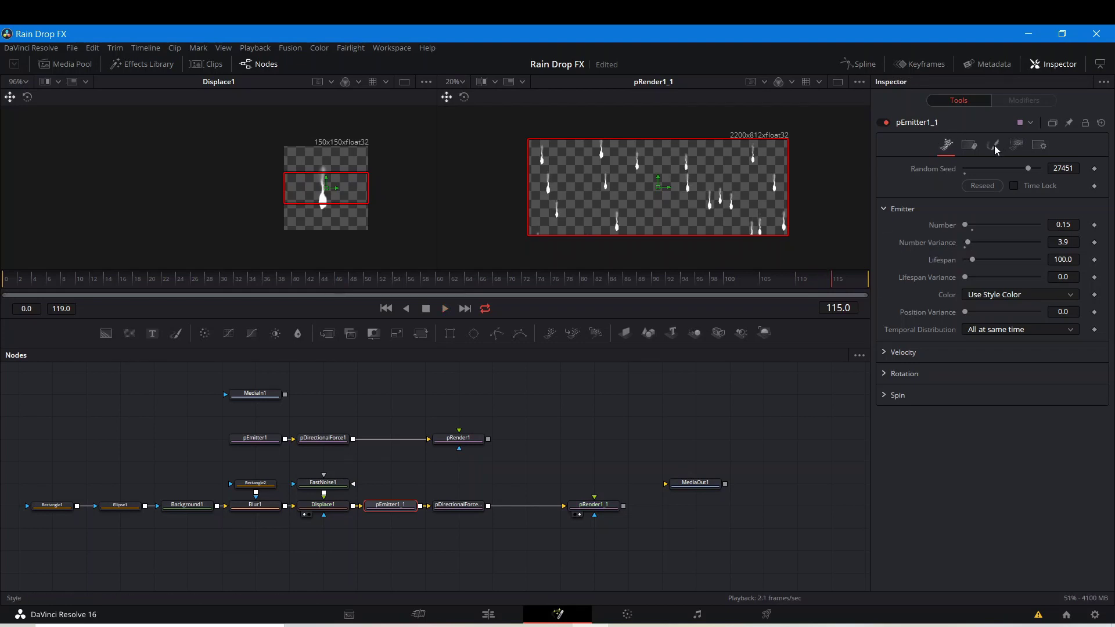
# Try Particle Age as the bitmap style's Animate mode on pEmitter1_1, and set it to Particle Birth Time
pyautogui.click(994, 145)
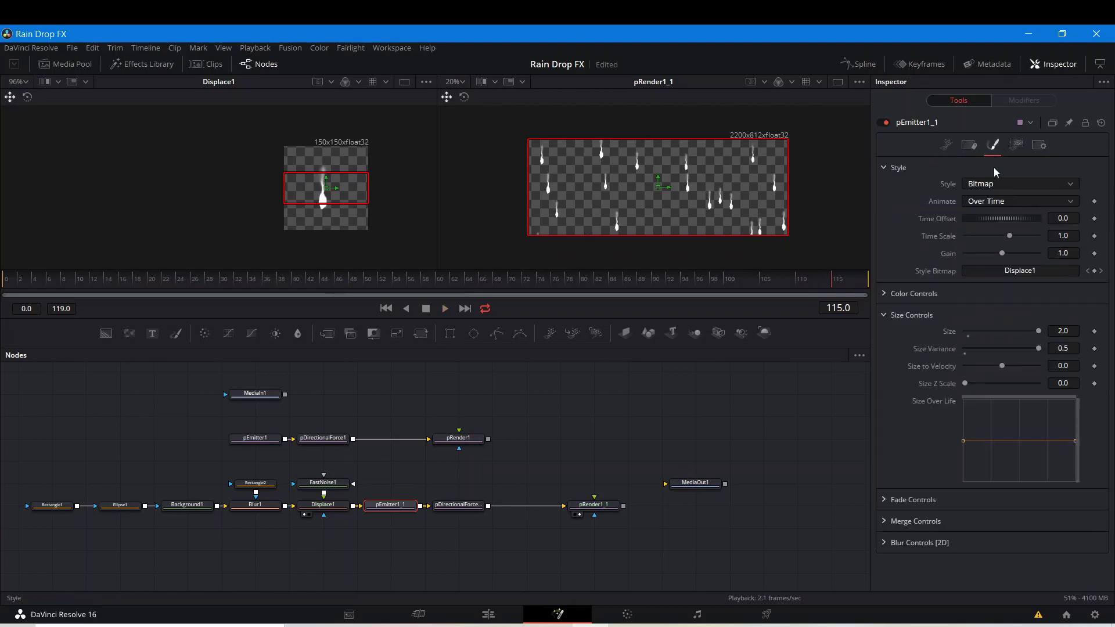
pyautogui.click(988, 203)
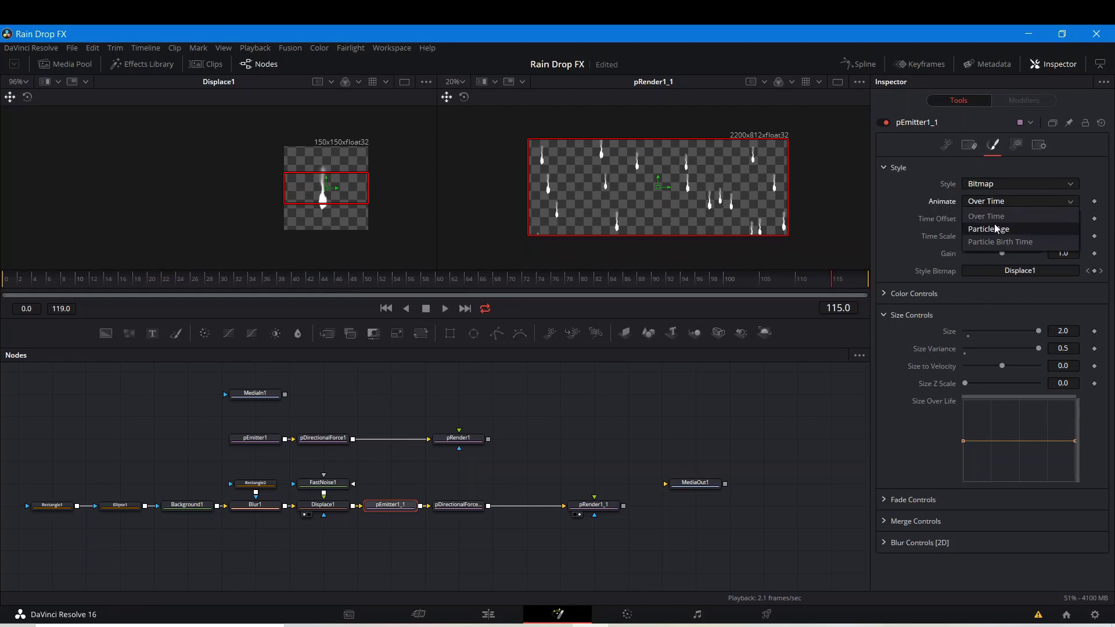
pyautogui.click(994, 225)
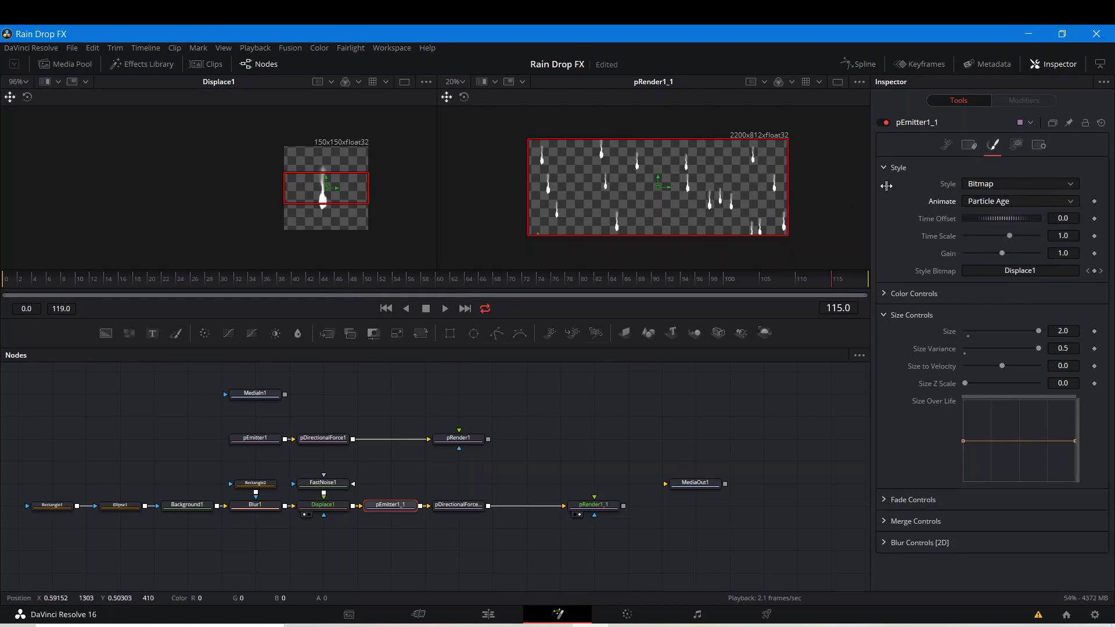
pyautogui.click(987, 202)
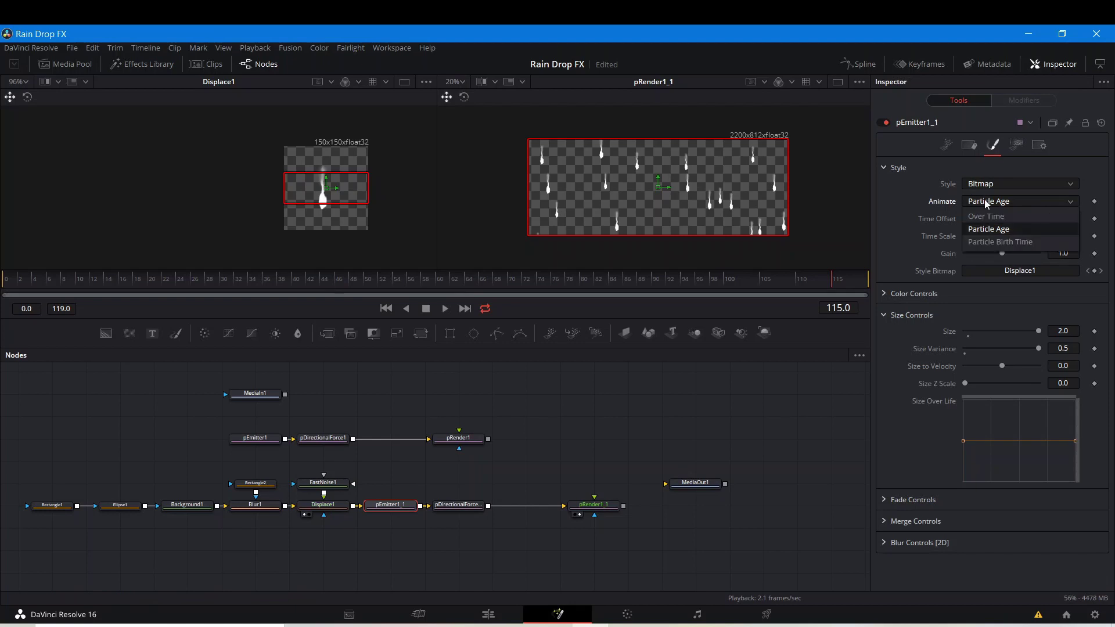
pyautogui.click(988, 242)
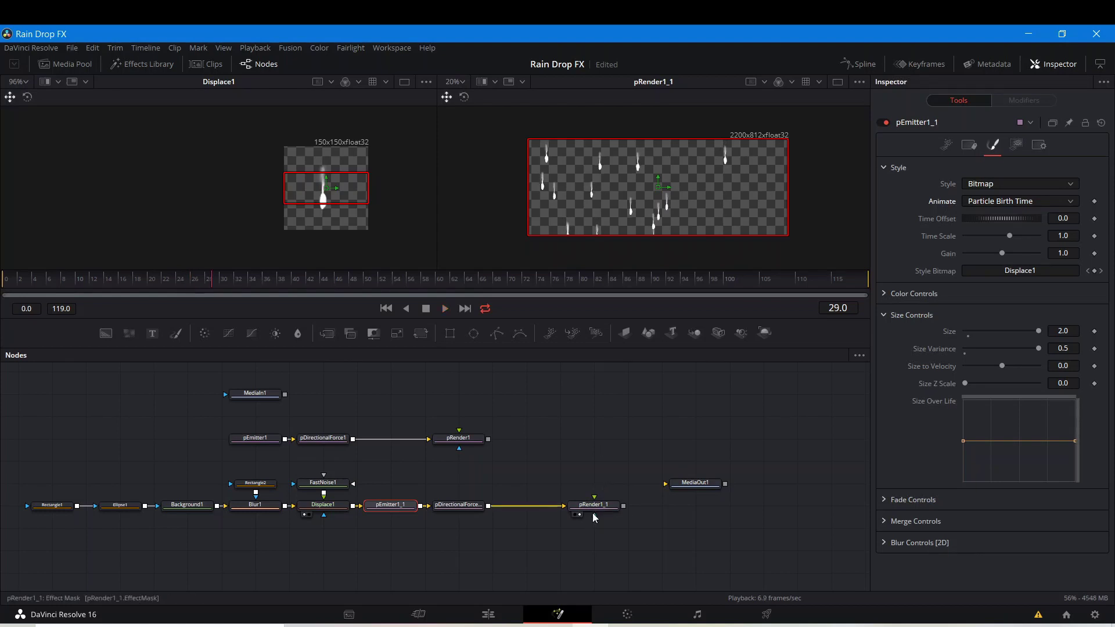
# Tidy the node layout by closing the gap before pRender1_1, aligning the pEmitter1 chain above it and moving MediaIn1 below MediaOut1
pyautogui.moveTo(598, 509); pyautogui.dragTo(523, 510)
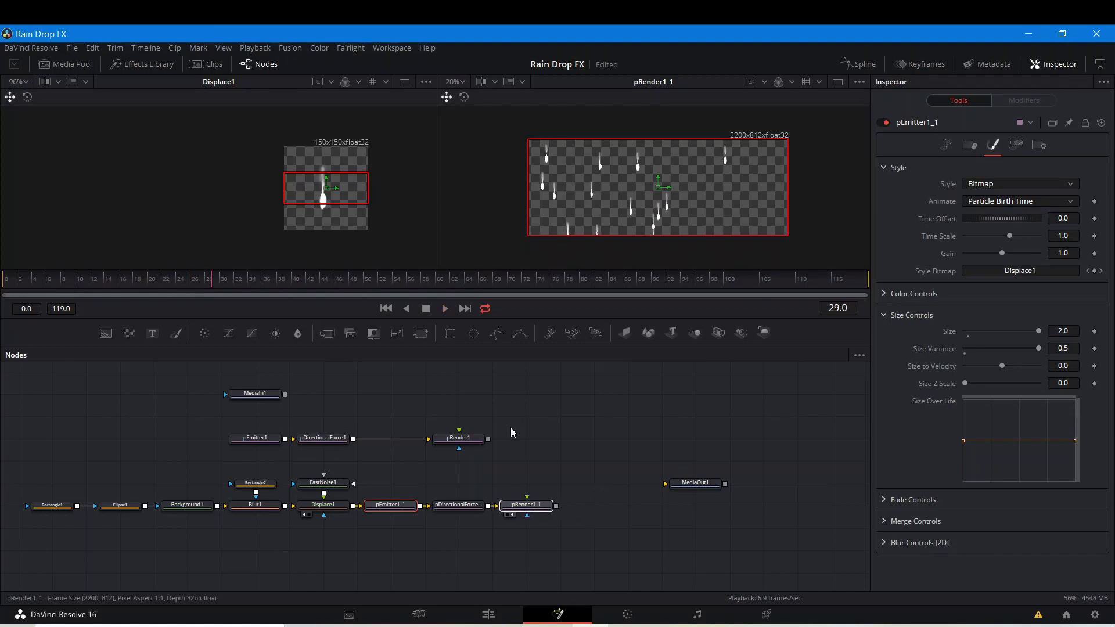
pyautogui.click(517, 481)
pyautogui.moveTo(236, 420); pyautogui.dragTo(528, 458)
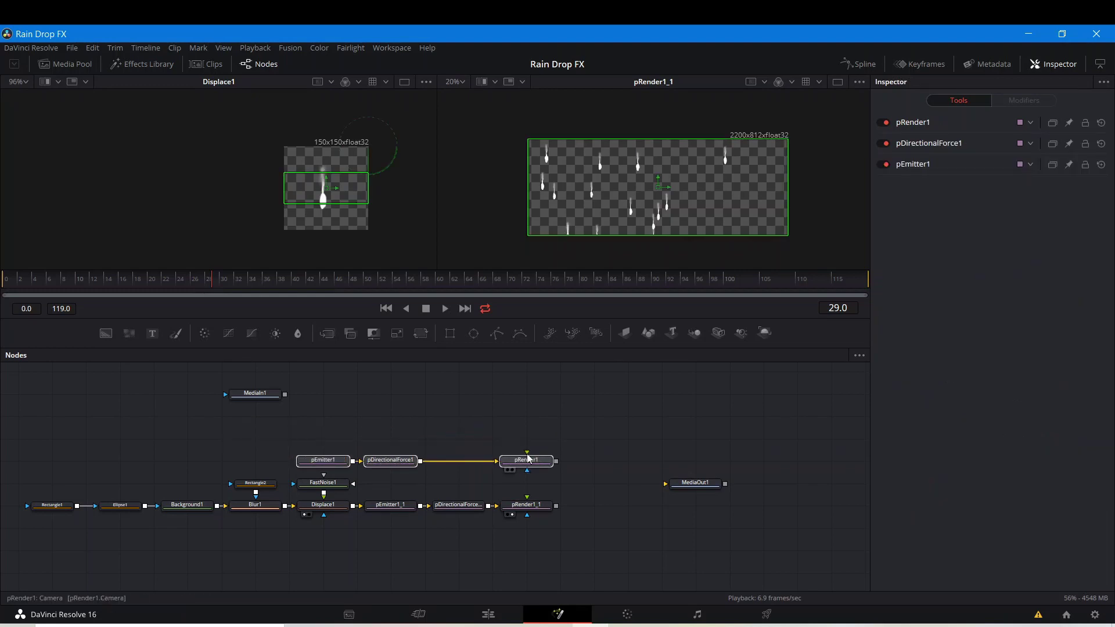
pyautogui.click(598, 518)
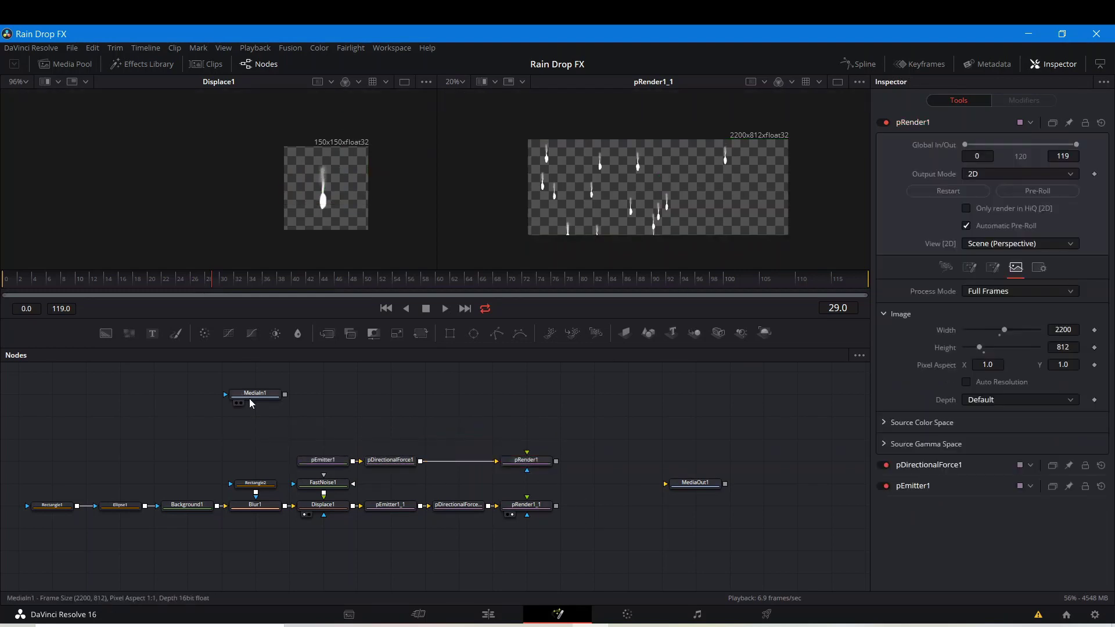
pyautogui.moveTo(251, 403); pyautogui.dragTo(697, 527)
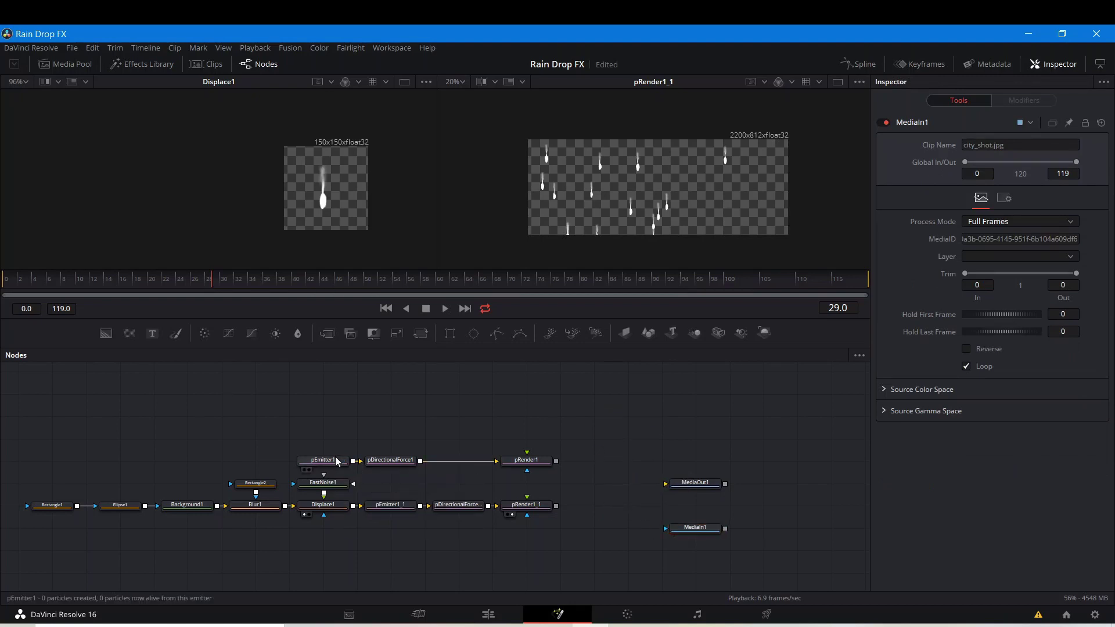
# Set the Fade Out of the pEmitter1 particle style to 0.756
pyautogui.click(335, 463)
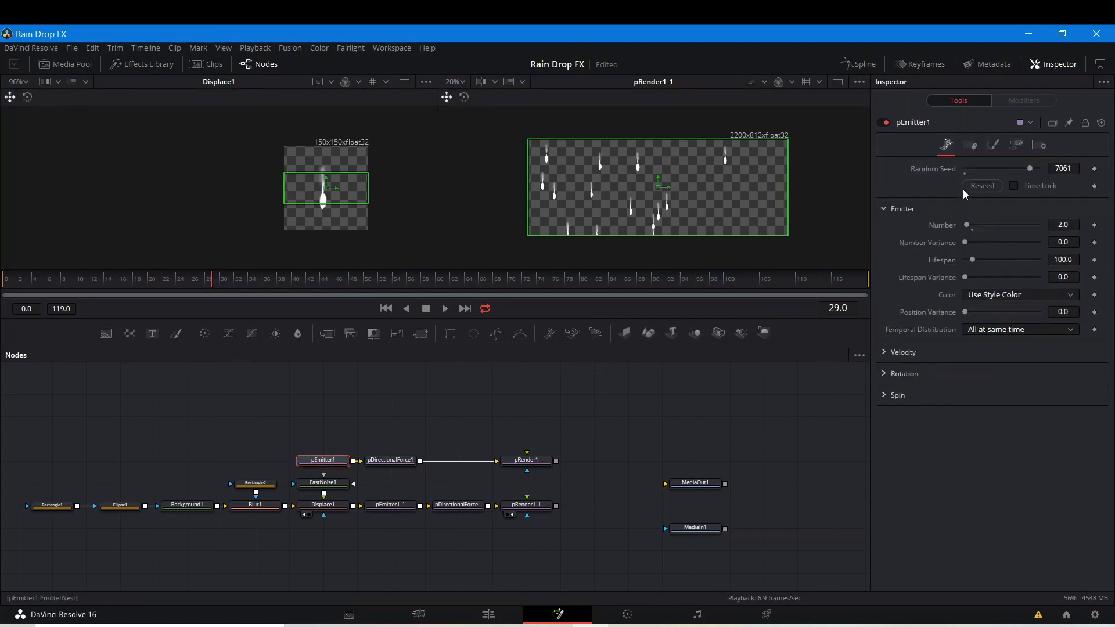
pyautogui.click(993, 147)
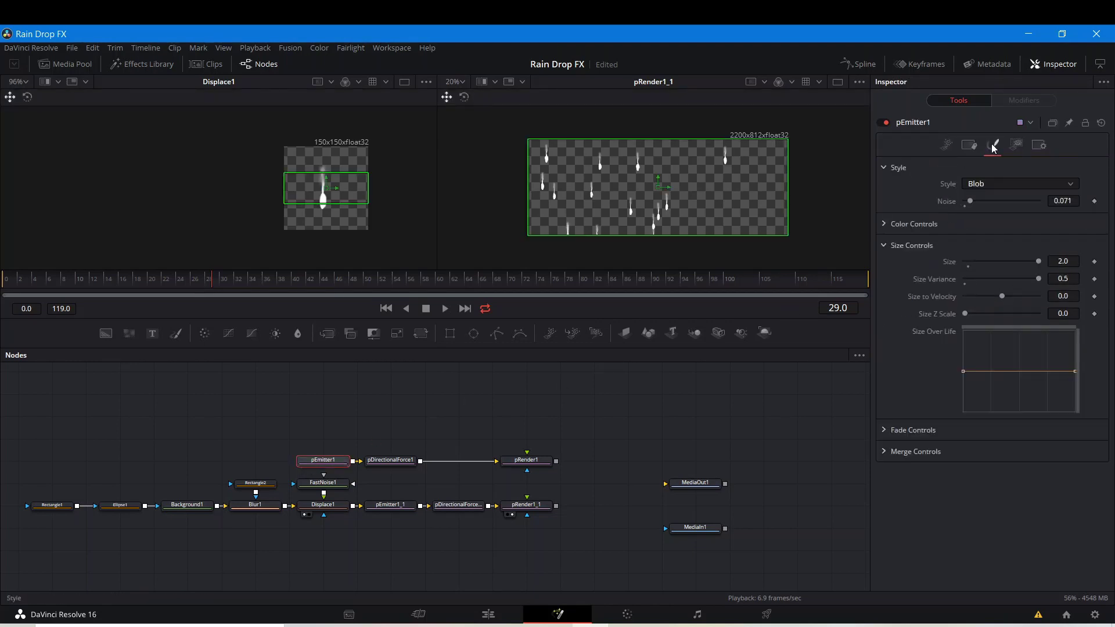
pyautogui.click(883, 431)
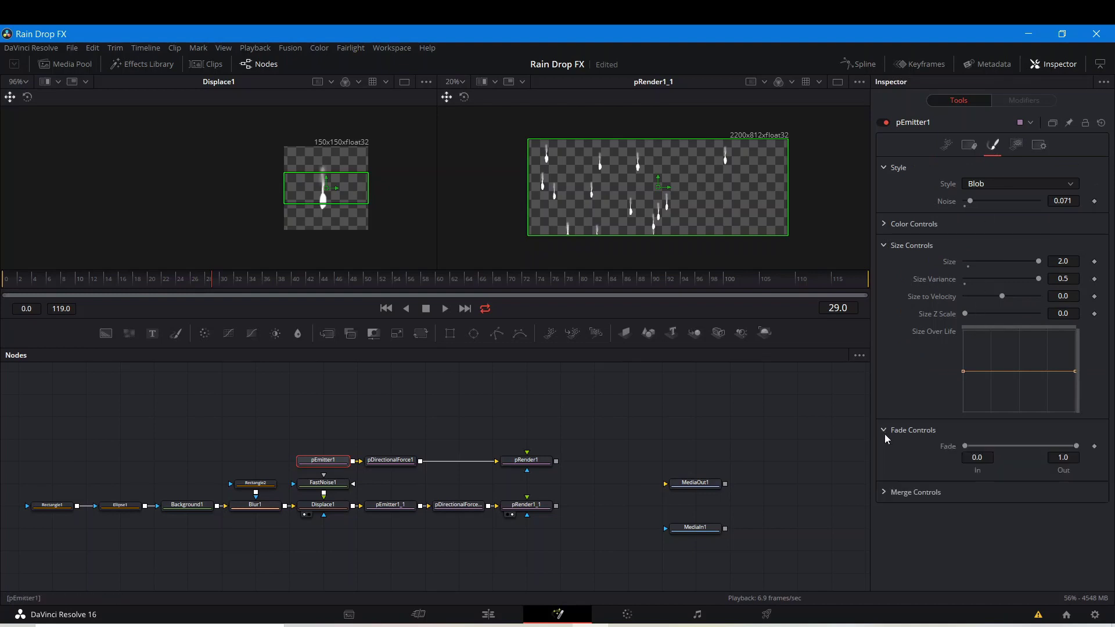
pyautogui.moveTo(1074, 447); pyautogui.dragTo(1067, 447)
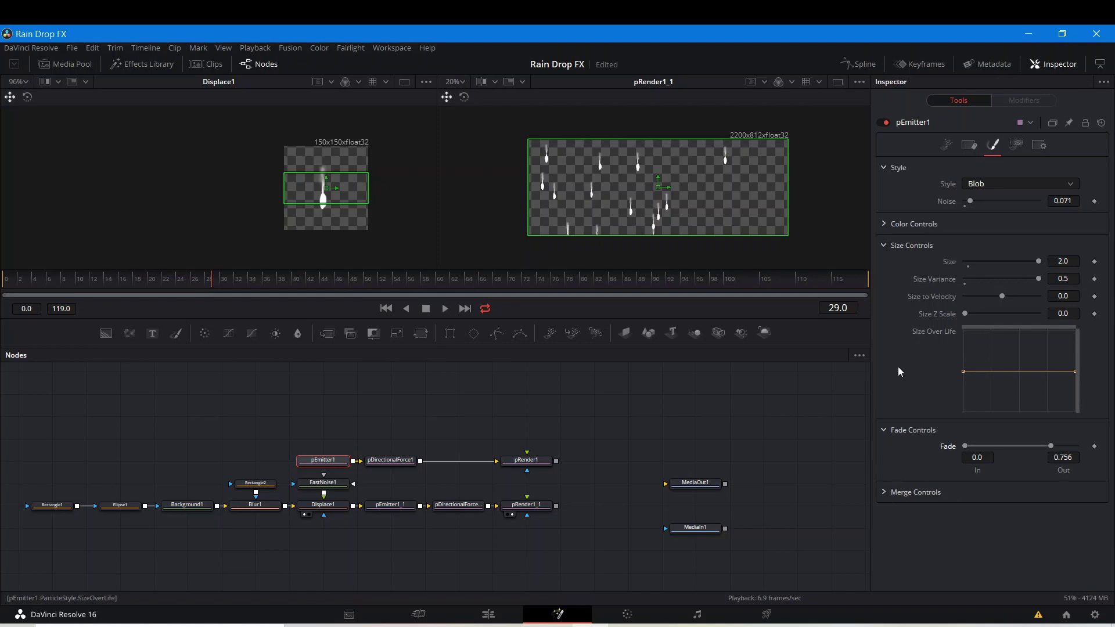
# View pRender1 and reshape pEmitter1's Size Over Life curve to rise from a lowered start point to a raised end point
pyautogui.click(512, 470)
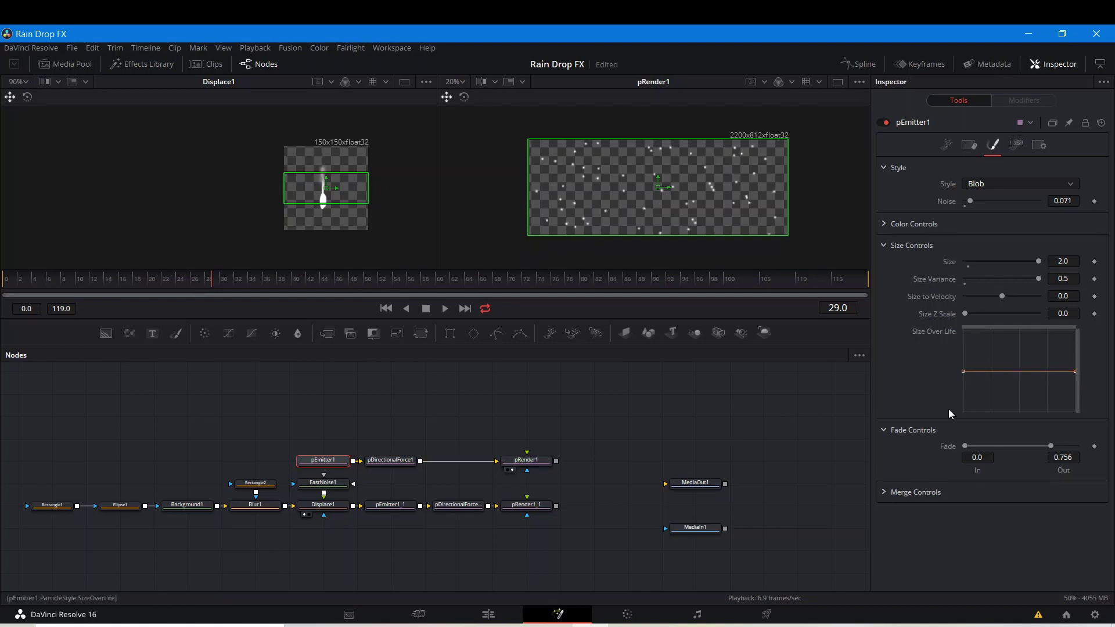
pyautogui.moveTo(965, 376); pyautogui.dragTo(966, 364)
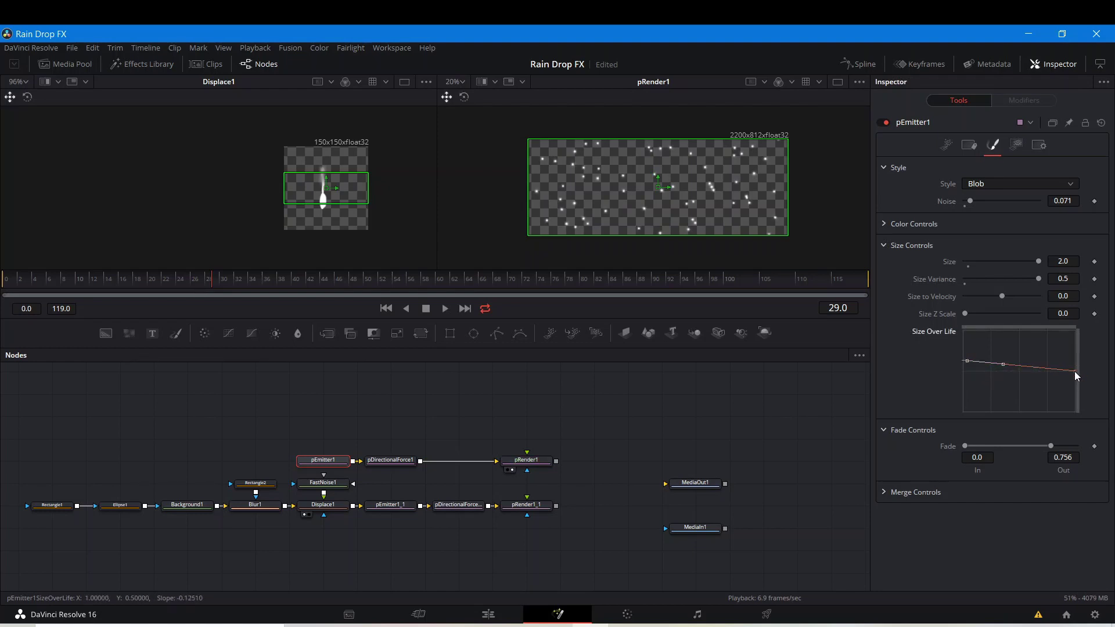
pyautogui.hotkey('ctrl', 'z')
pyautogui.moveTo(1074, 372)
pyautogui.mouseDown()
pyautogui.moveTo(1076, 356)
pyautogui.moveTo(1075, 374)
pyautogui.mouseUp()
pyautogui.moveTo(967, 372); pyautogui.dragTo(970, 382)
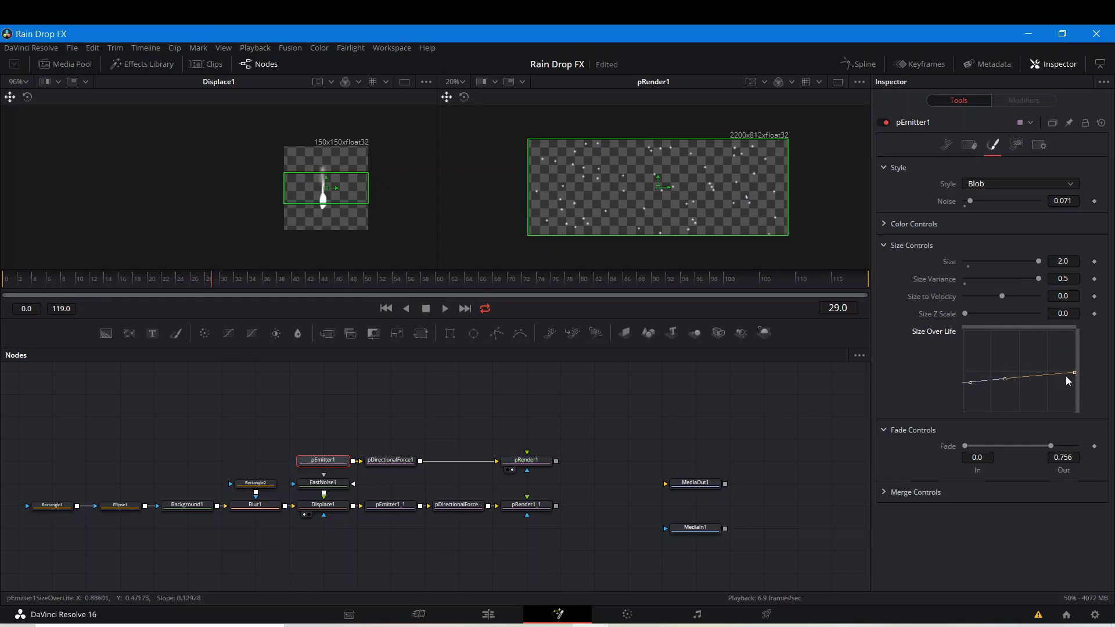
pyautogui.moveTo(1075, 371); pyautogui.dragTo(1074, 364)
pyautogui.click(725, 420)
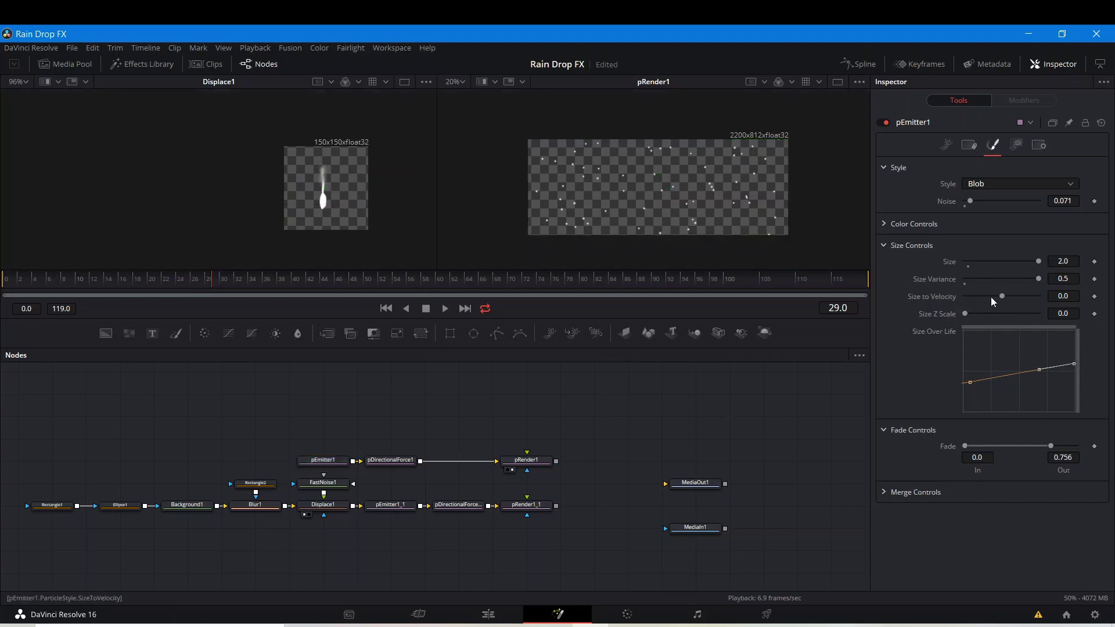
pyautogui.click(885, 245)
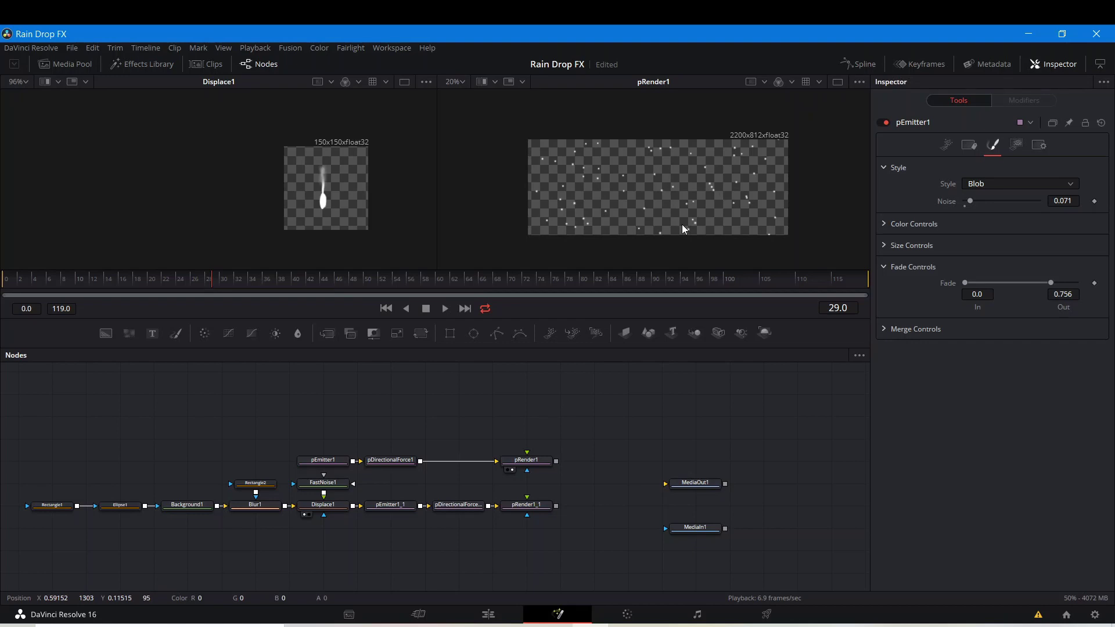
# Preview the playback of the small blob particles from pRender1 and inspect them more closely
pyautogui.press('space')
pyautogui.press('space')
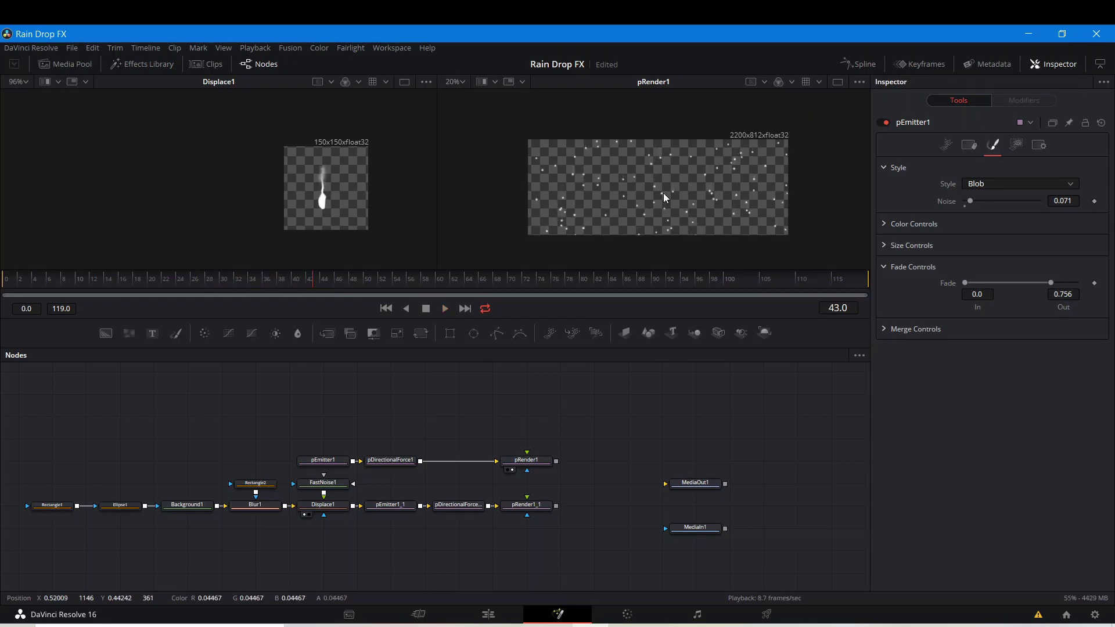
pyautogui.scroll(2, 663, 193)
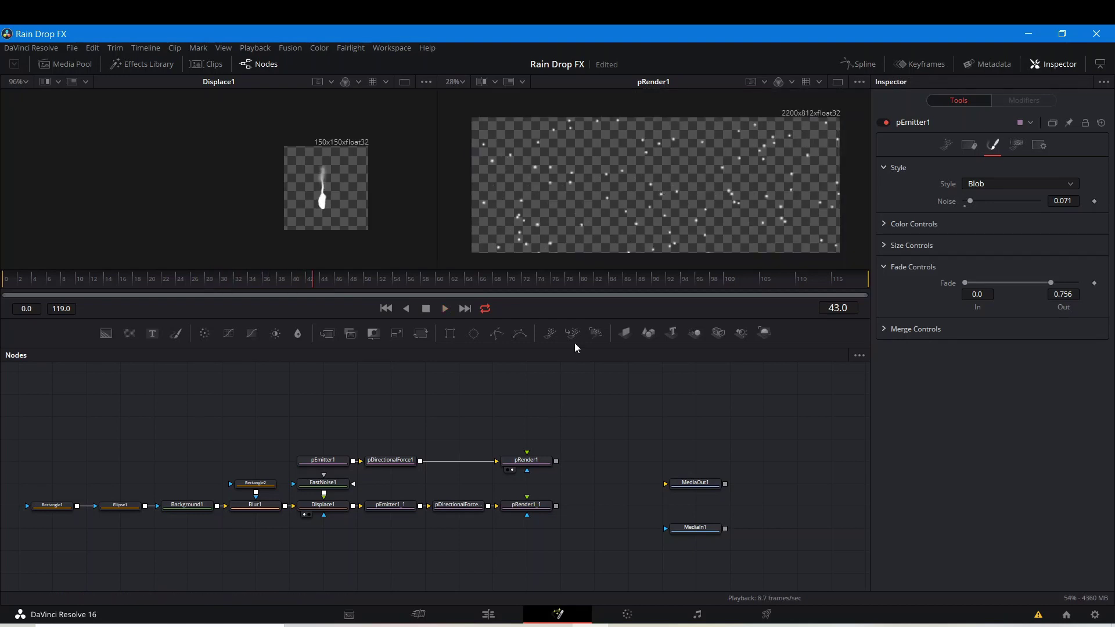
# Rearrange MediaOut1 and MediaIn1 to free up space, and add a Blobbylize tool after pRender1, showing it in the second viewer
pyautogui.moveTo(516, 468)
pyautogui.moveTo(671, 521); pyautogui.dragTo(691, 441)
pyautogui.click(515, 468)
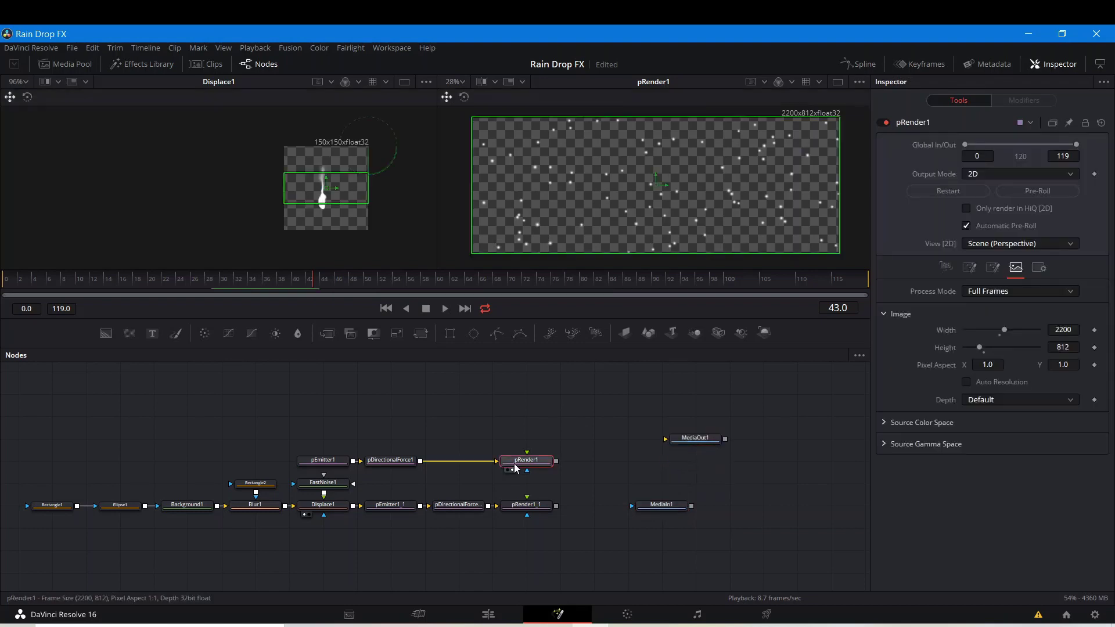
pyautogui.hotkey('shift', 'space')
pyautogui.write('blo')
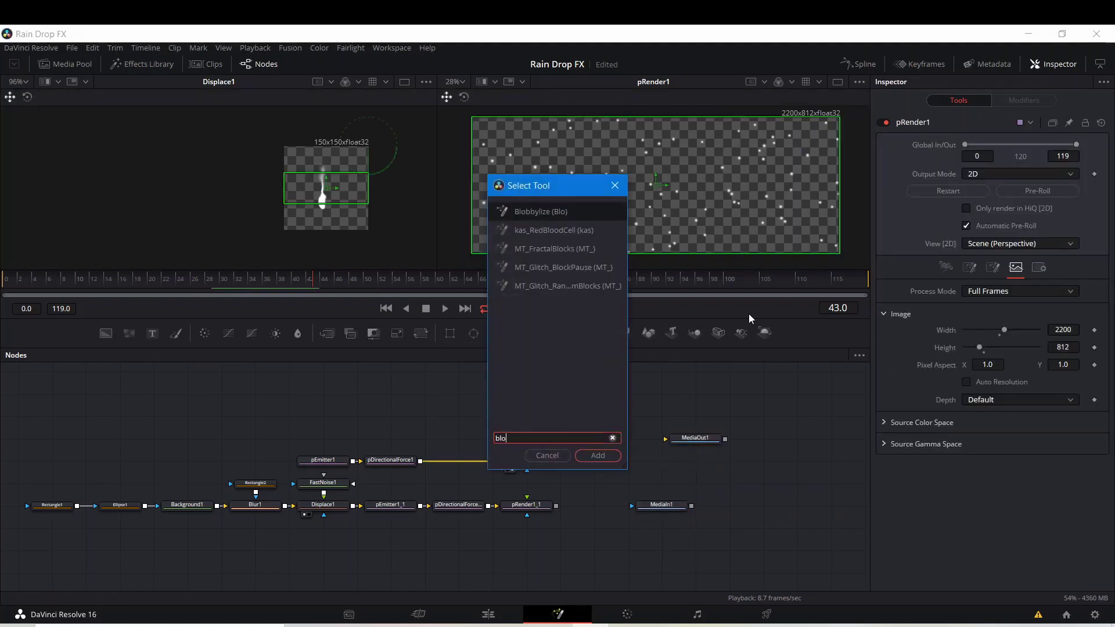
pyautogui.click(598, 456)
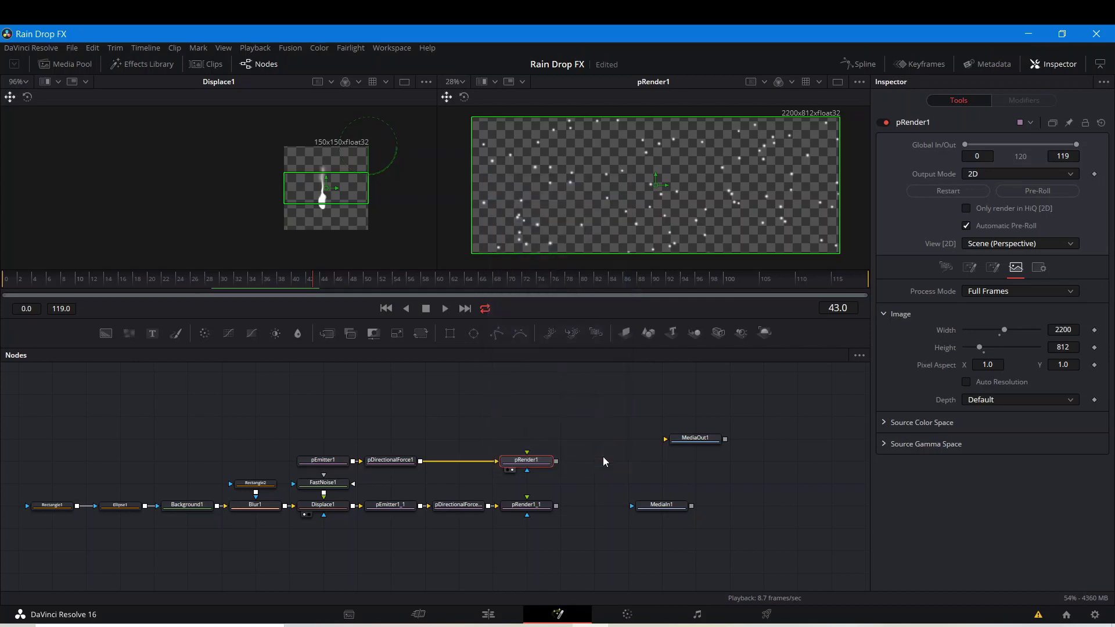
pyautogui.click(579, 470)
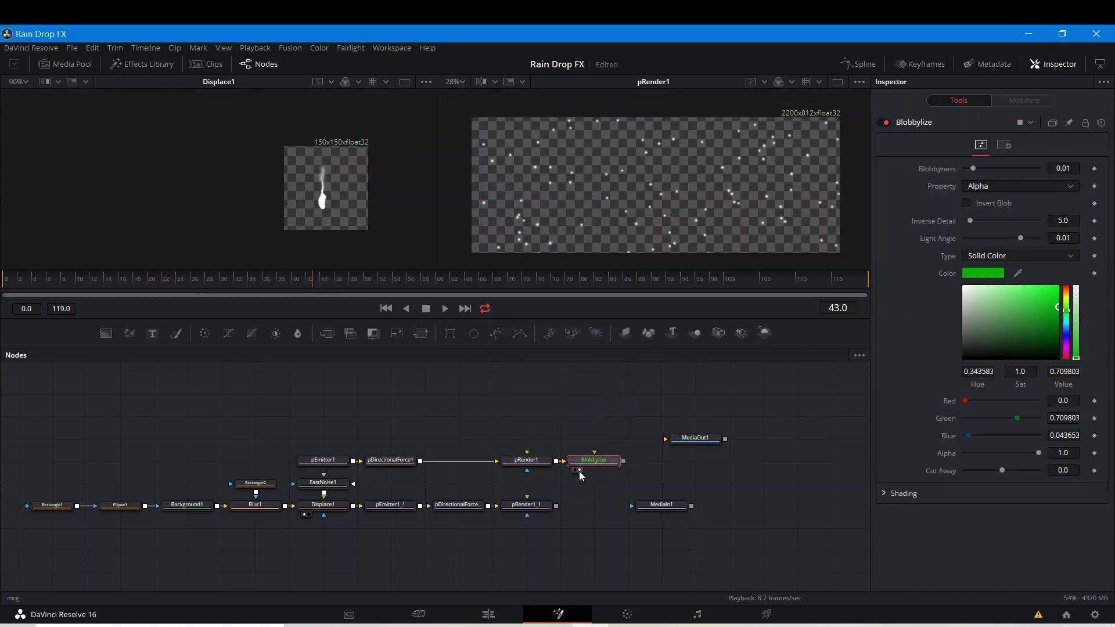
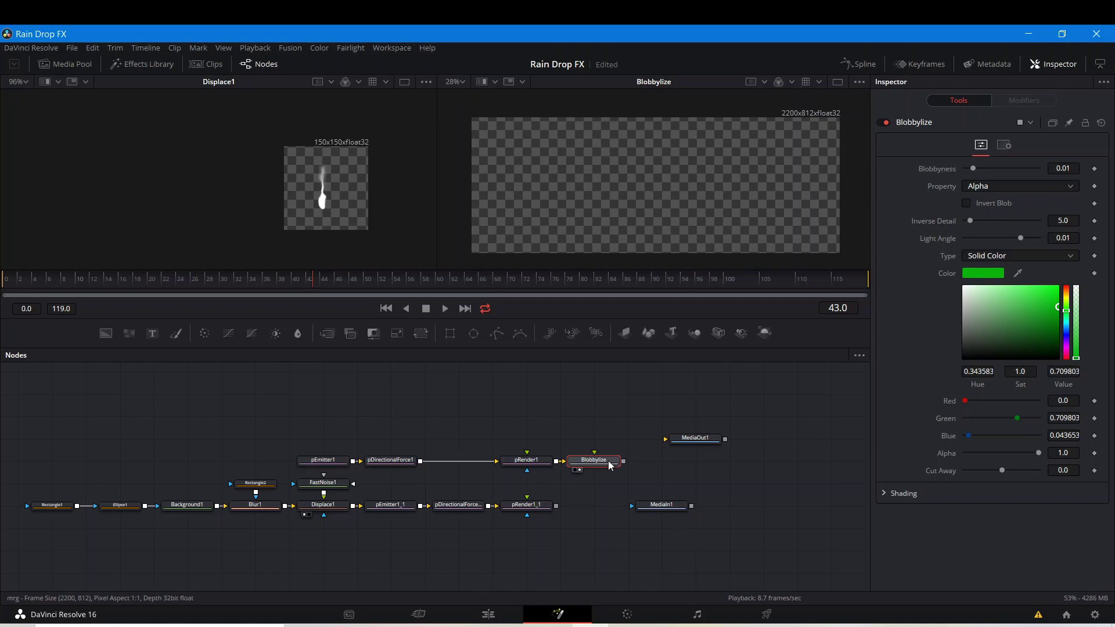
# Set the Blobbylize Inverse Detail to 3.5 and move the node farther from pRender1
pyautogui.moveTo(610, 465)
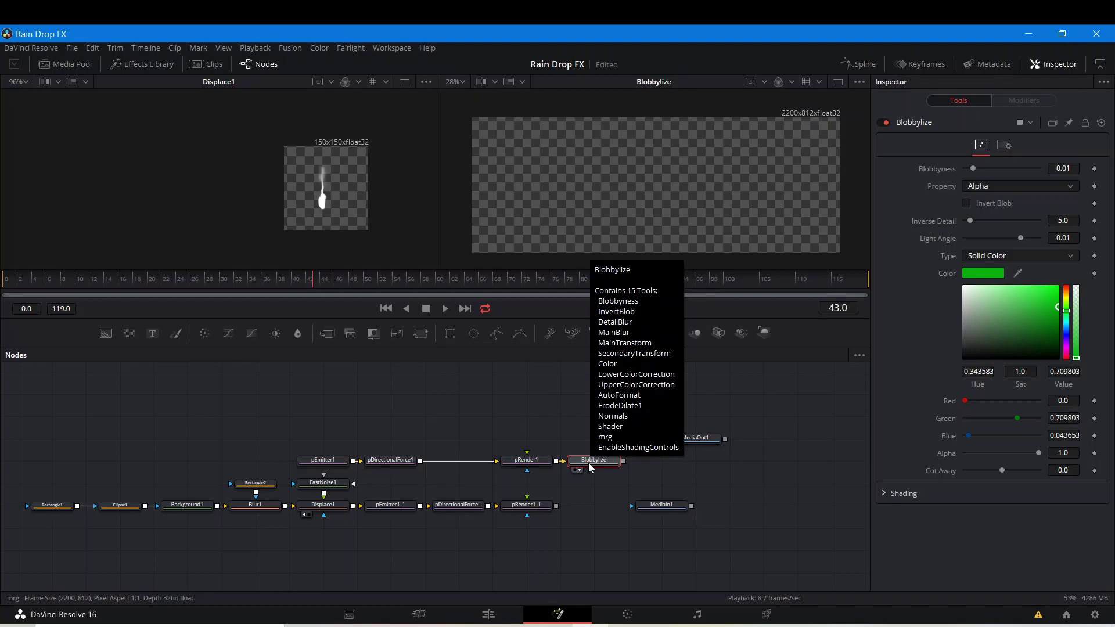
pyautogui.moveTo(970, 220); pyautogui.dragTo(965, 222)
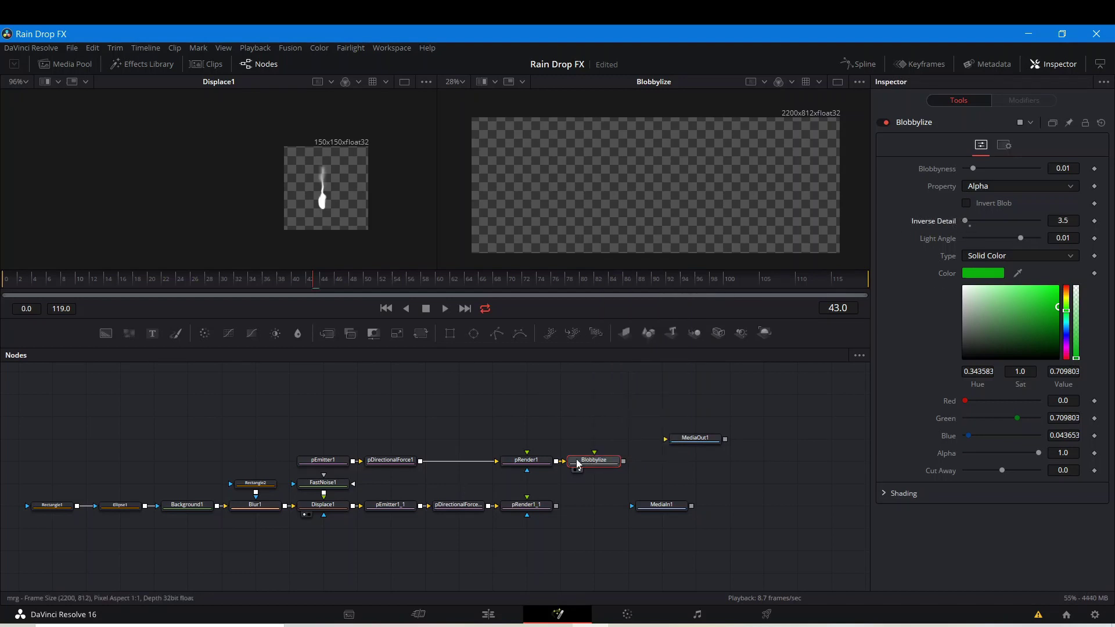
pyautogui.moveTo(579, 465); pyautogui.dragTo(614, 466)
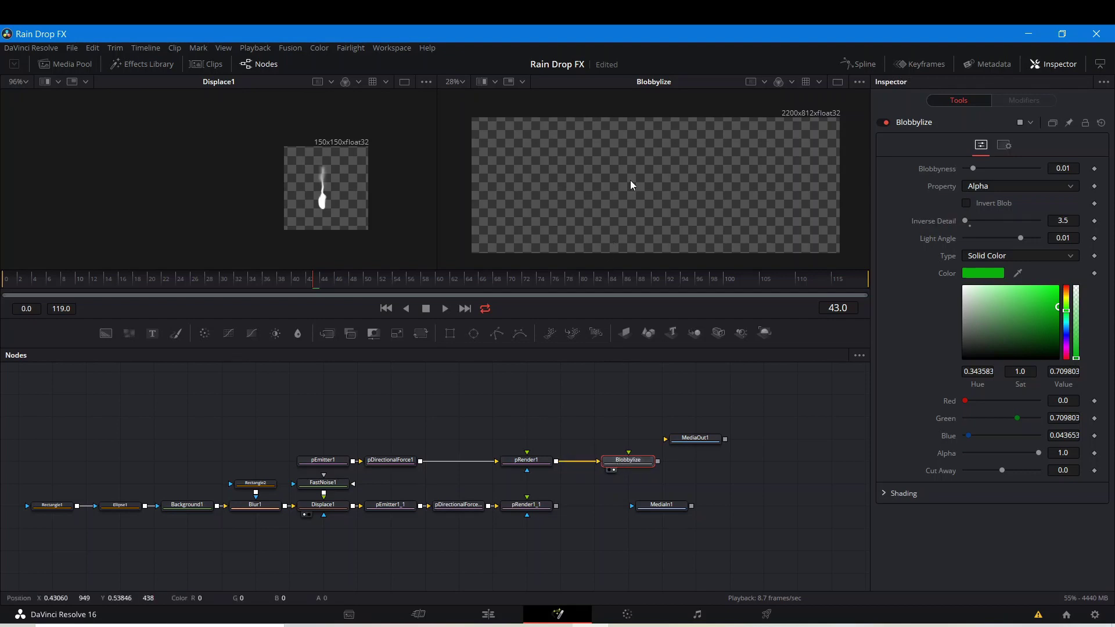
pyautogui.moveTo(630, 183)
pyautogui.mouseDown()
pyautogui.moveTo(638, 225)
pyautogui.moveTo(629, 181)
pyautogui.mouseUp()
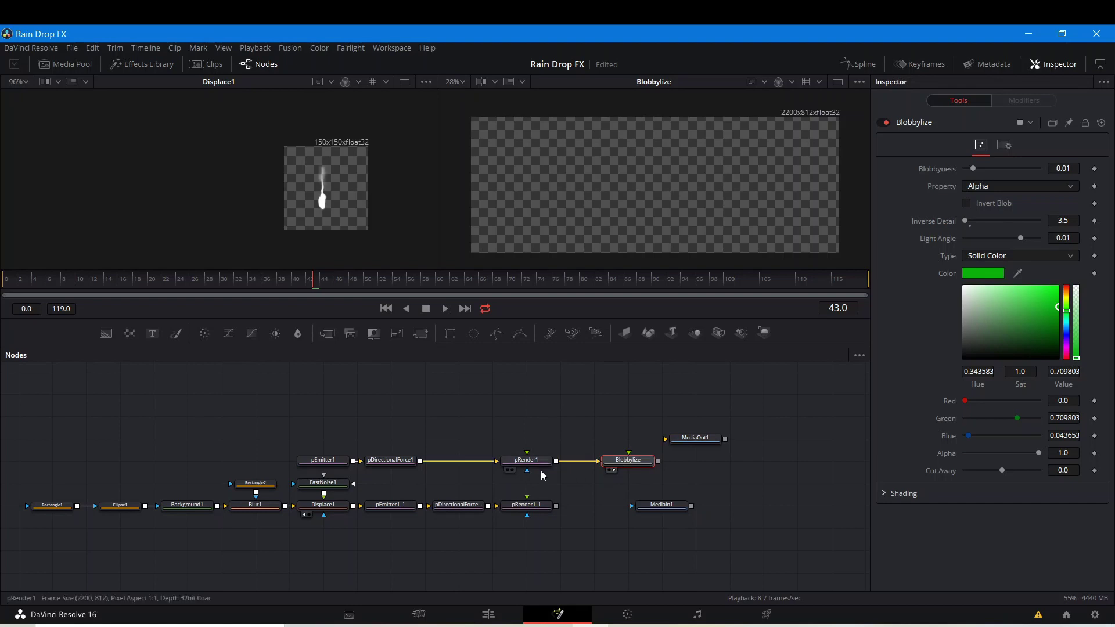
# Set the particle size of pEmitter1 to 3.0
pyautogui.click(327, 462)
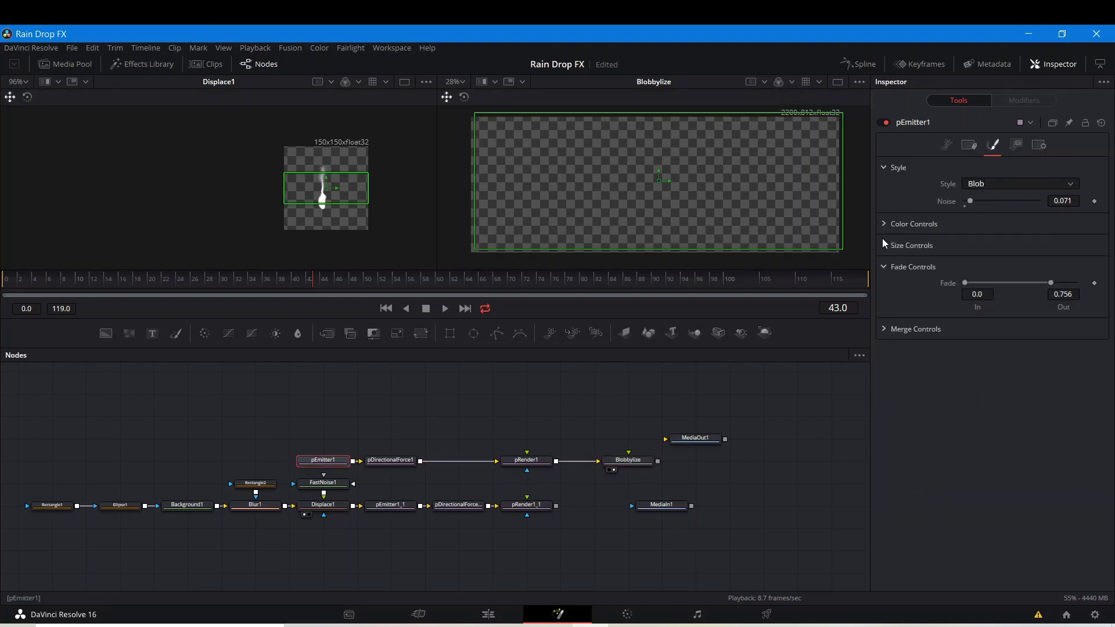
pyautogui.click(897, 245)
pyautogui.click(1062, 262)
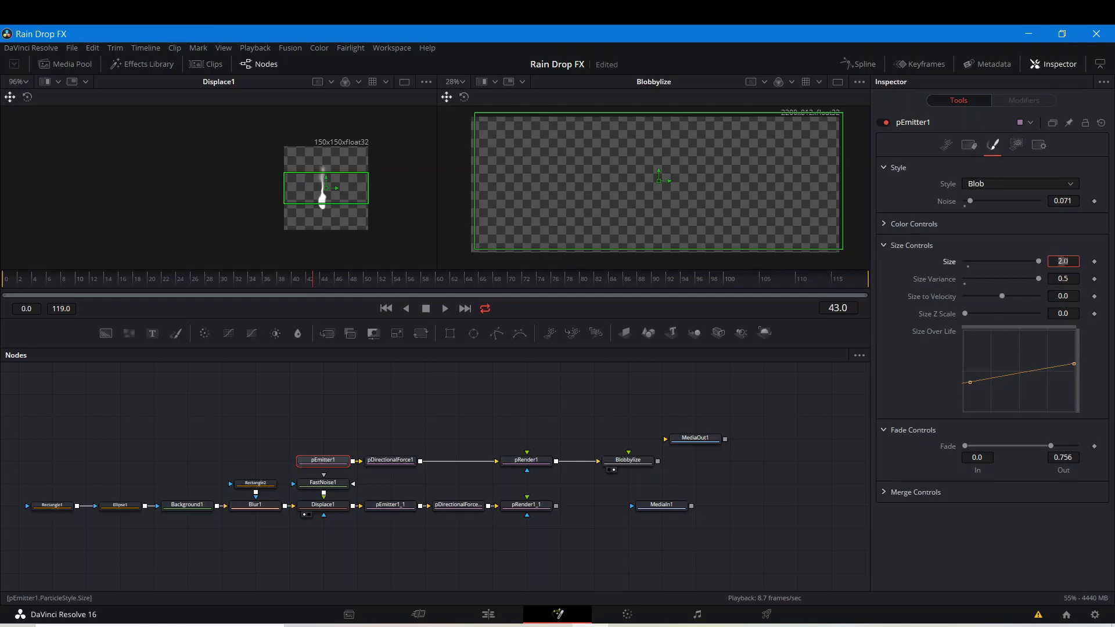
pyautogui.write('3')
pyautogui.press('Return')
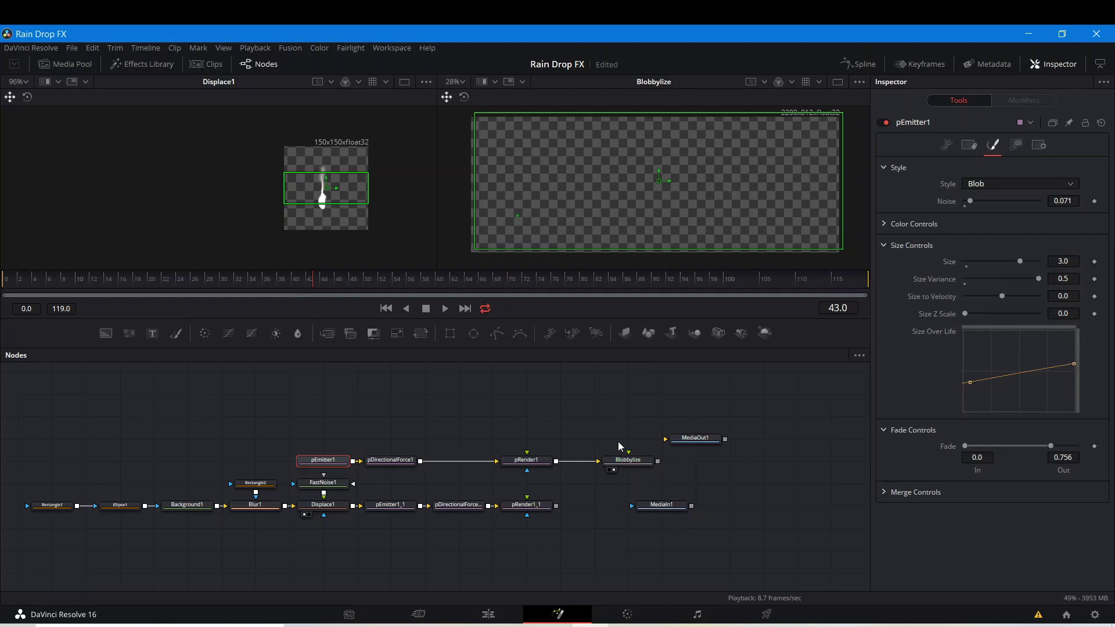
# Inspect the blobs up close and lower the Blobbyness of Blobbylize to 0.0
pyautogui.scroll(5, 511, 214)
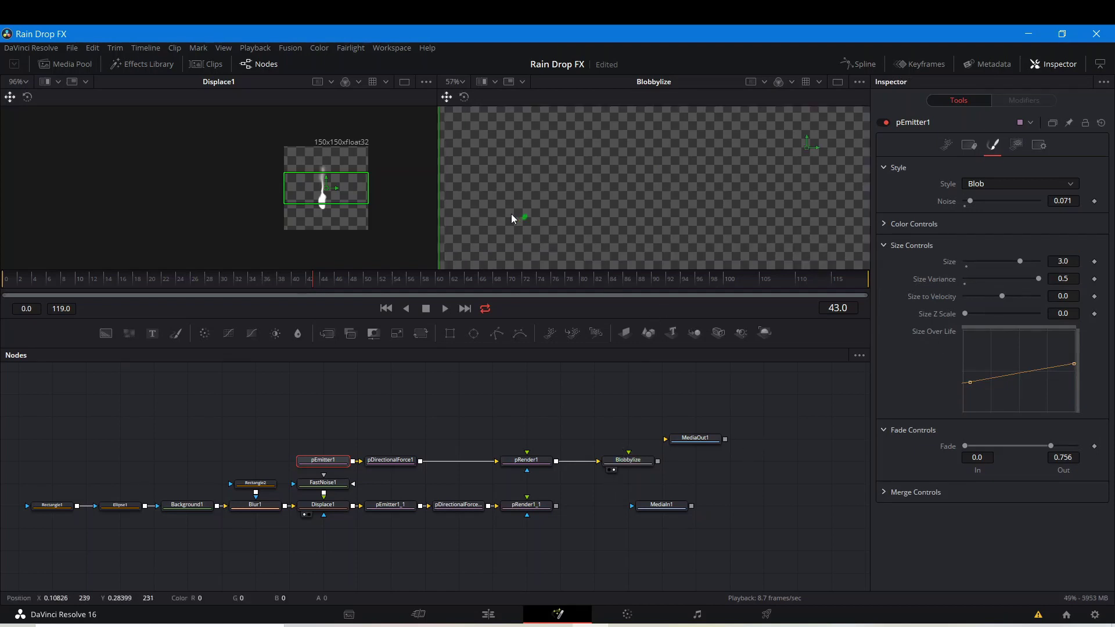
pyautogui.click(632, 463)
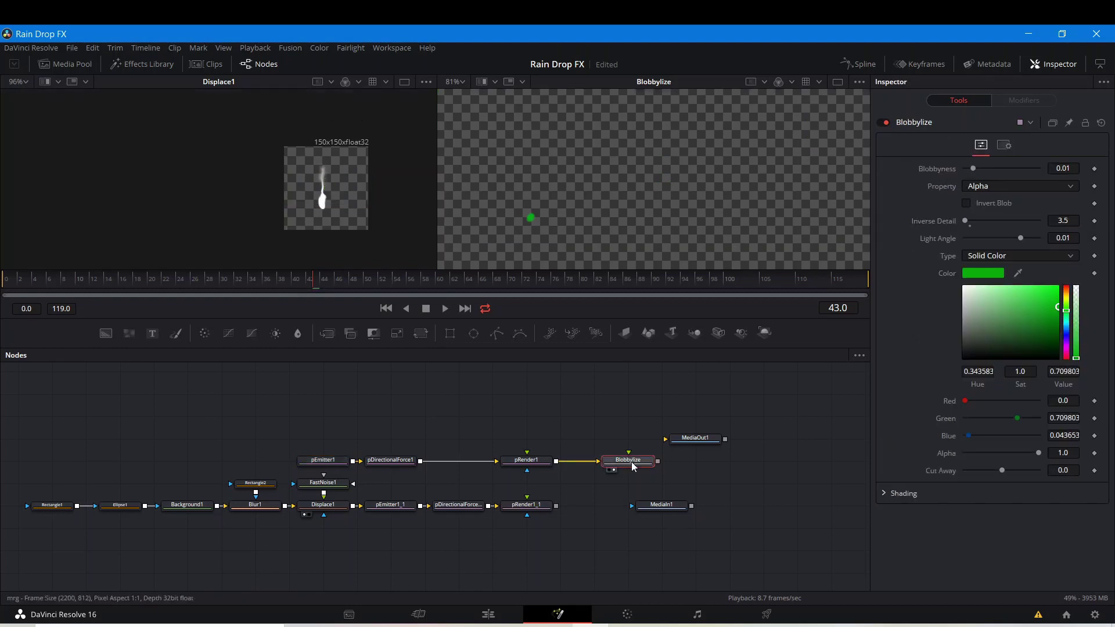
pyautogui.moveTo(973, 169); pyautogui.dragTo(927, 174)
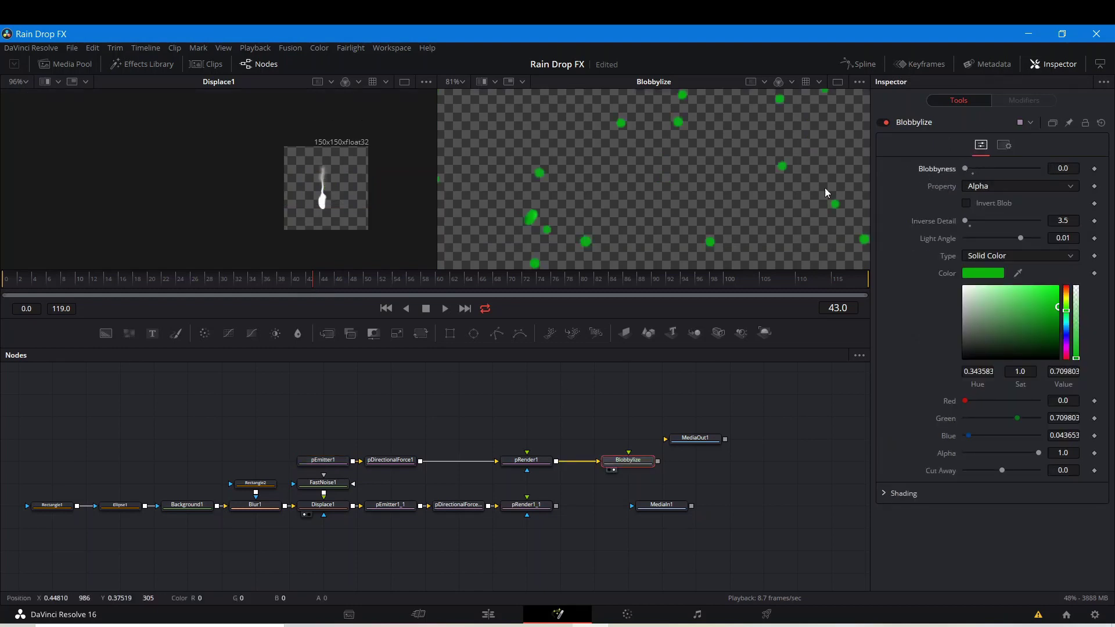
# Set the Blobbylize Light Angle to -0.02 and its Cut Away to 0.0014, checking the blobs up close
pyautogui.scroll(-5, 559, 212)
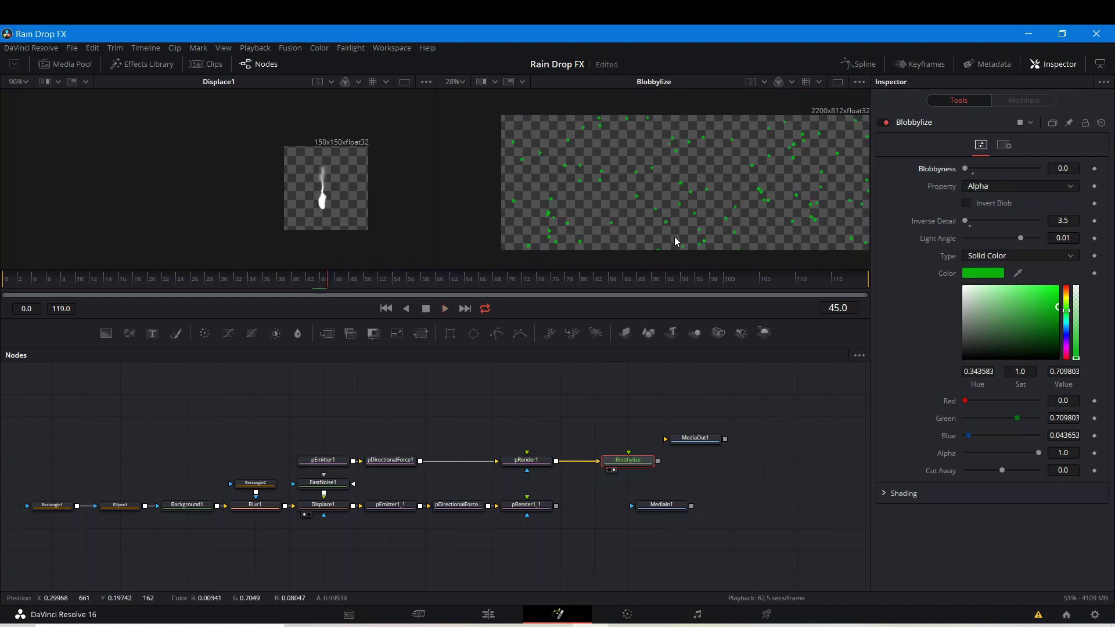
pyautogui.scroll(15, 681, 207)
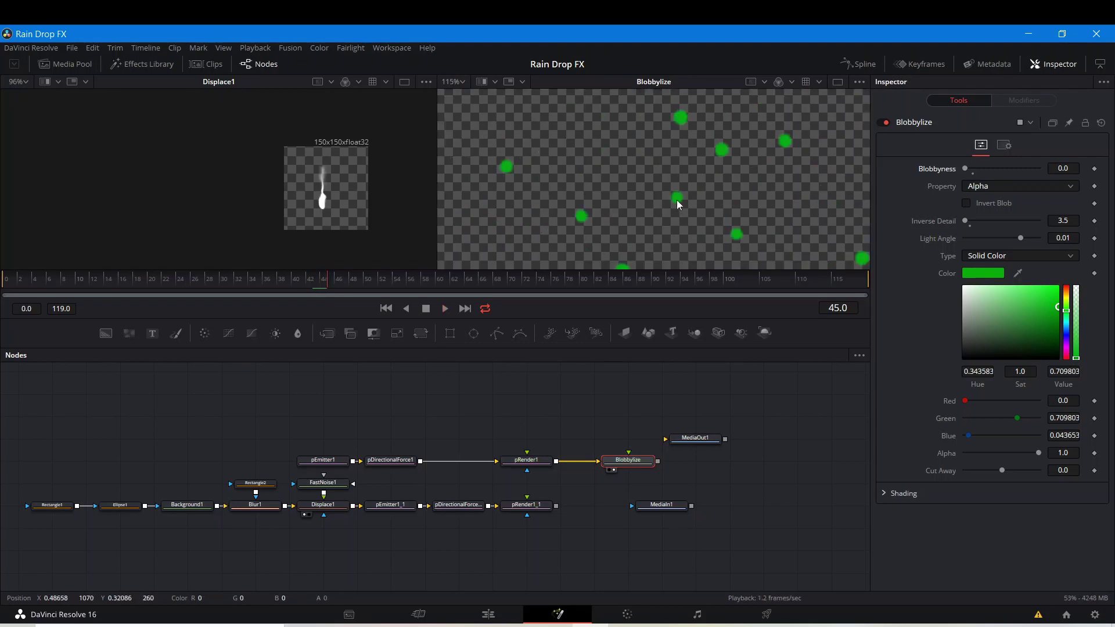
pyautogui.scroll(-4, 676, 197)
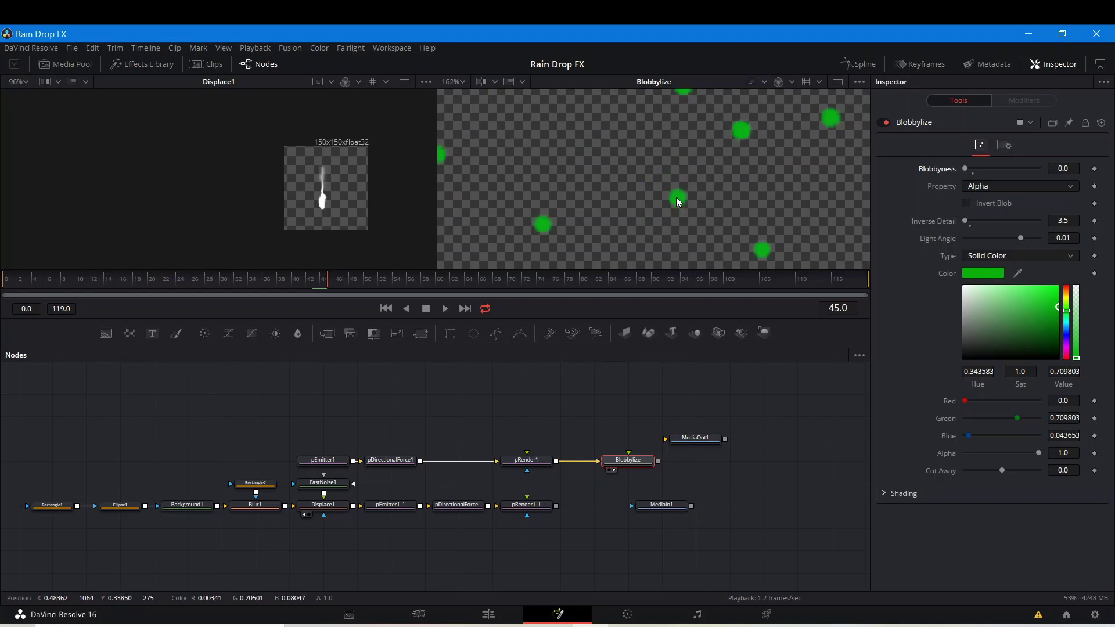
pyautogui.scroll(-4, 676, 197)
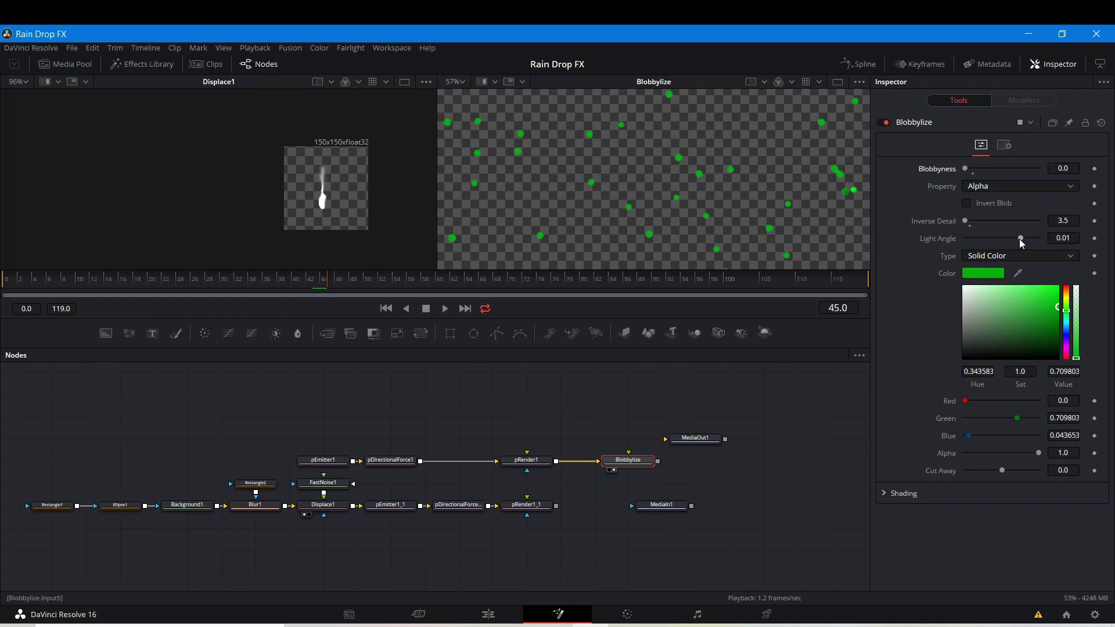
pyautogui.moveTo(1019, 238); pyautogui.dragTo(901, 241)
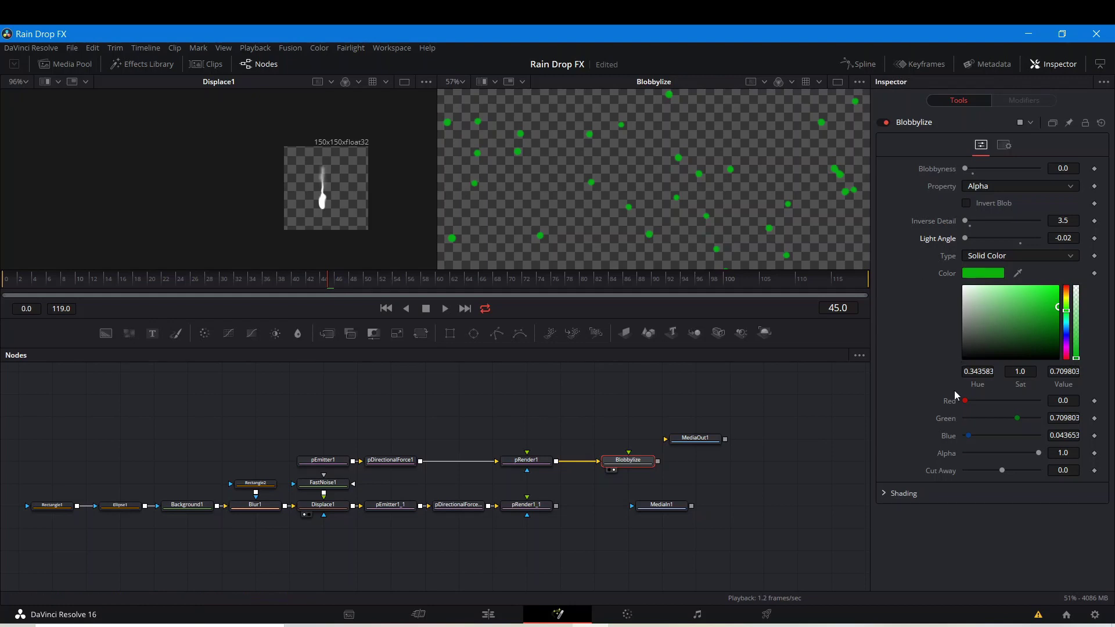
pyautogui.moveTo(1002, 470); pyautogui.dragTo(1007, 474)
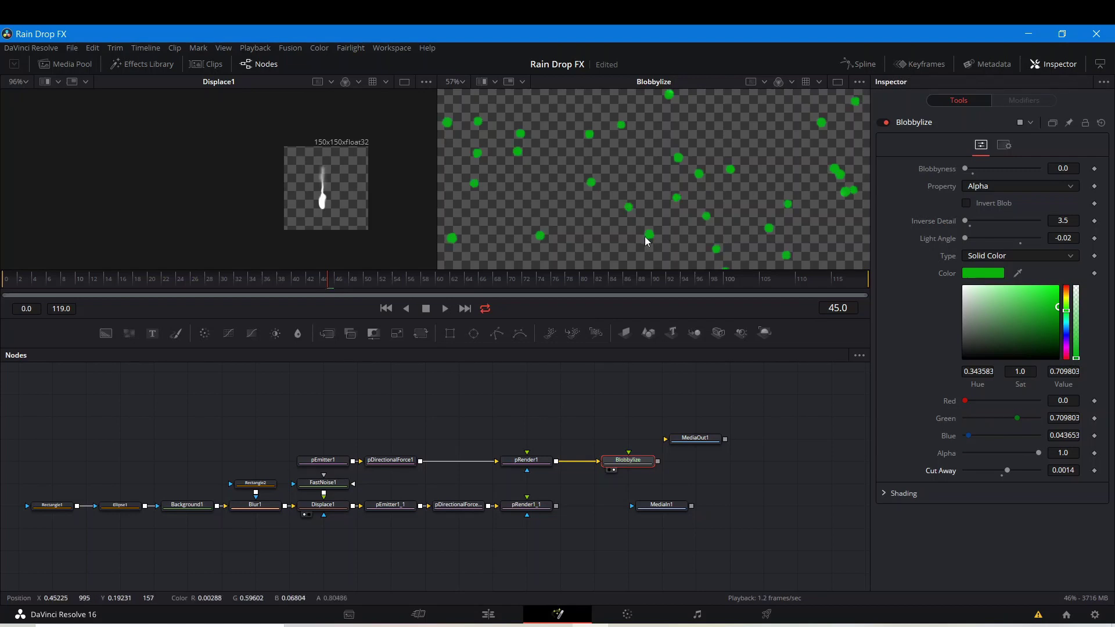
pyautogui.scroll(3, 643, 235)
pyautogui.scroll(-6, 643, 235)
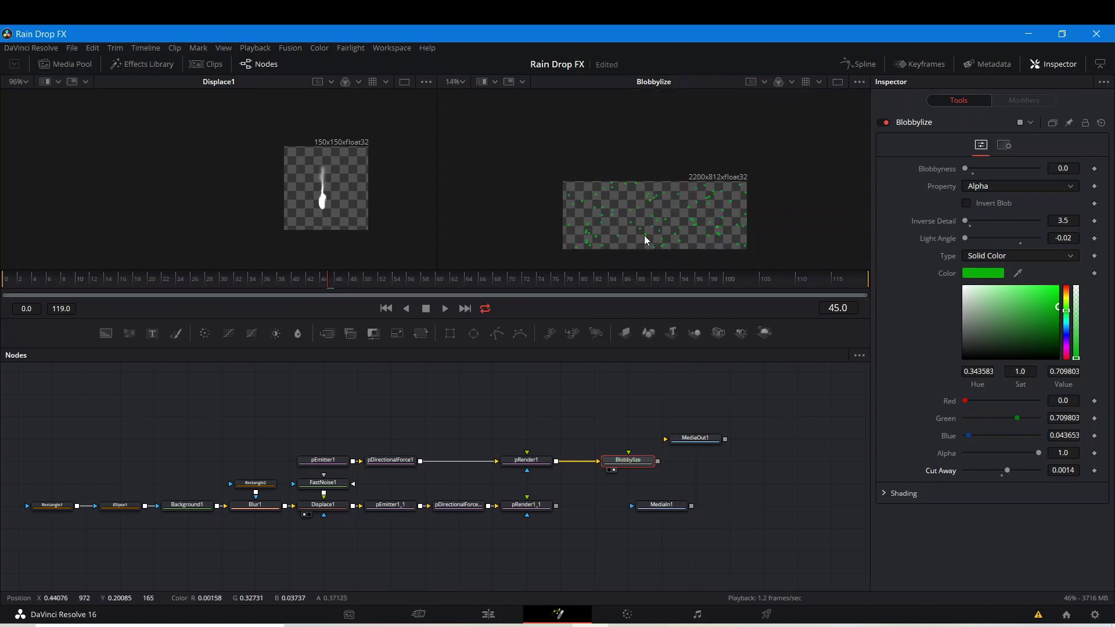
pyautogui.scroll(3, 643, 236)
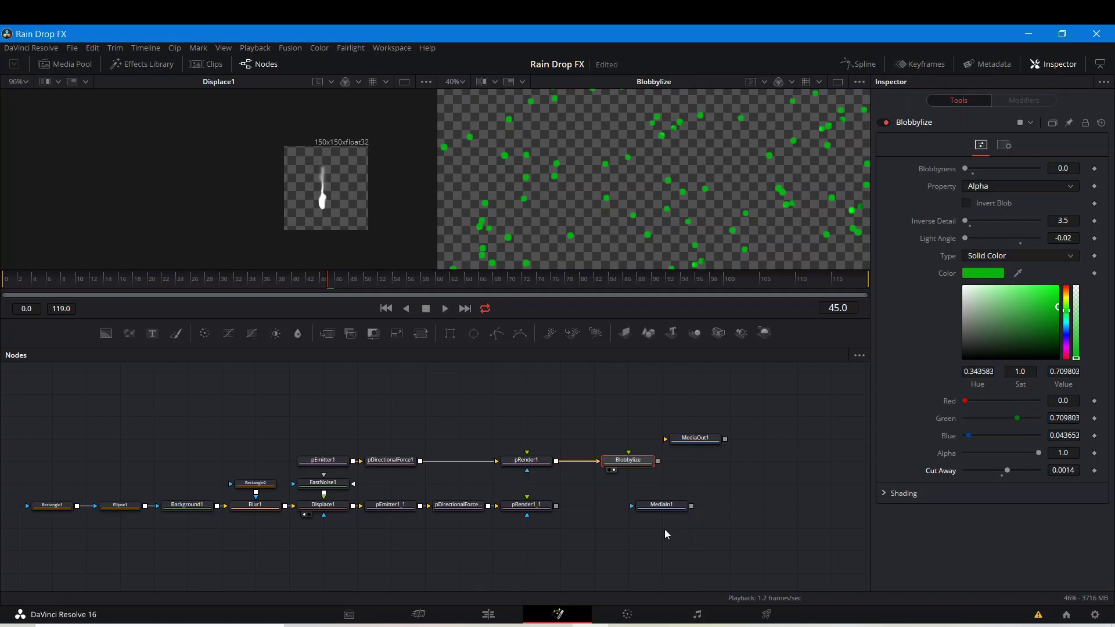
# Move the Blobbylize node closer to pRender1 and shift MediaIn1 farther from the particle nodes
pyautogui.moveTo(628, 464); pyautogui.dragTo(594, 470)
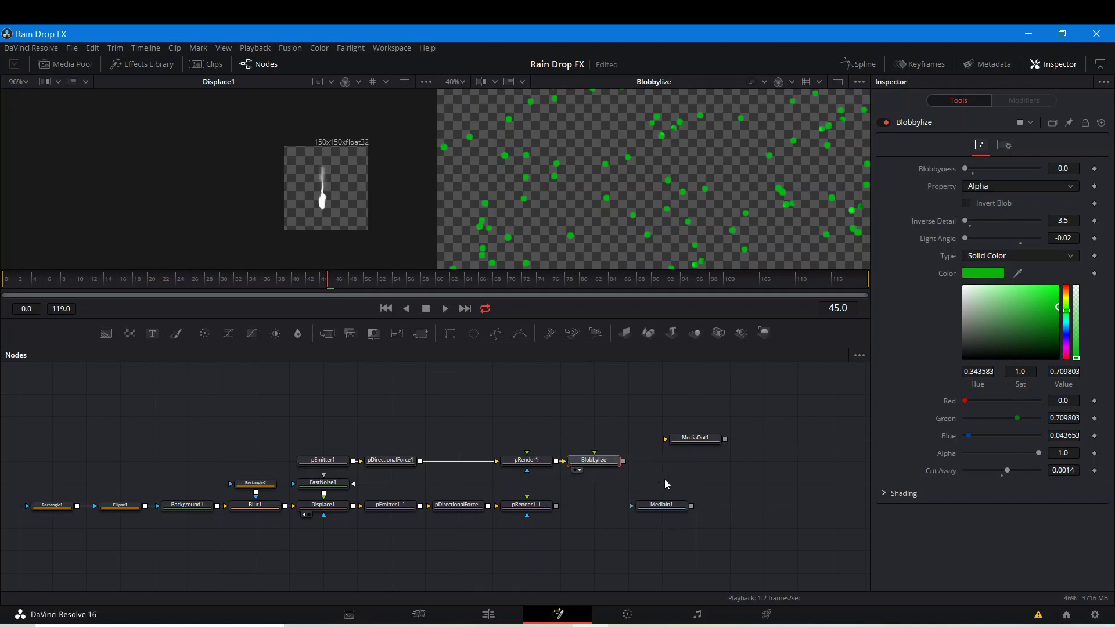
pyautogui.moveTo(676, 509); pyautogui.dragTo(743, 510)
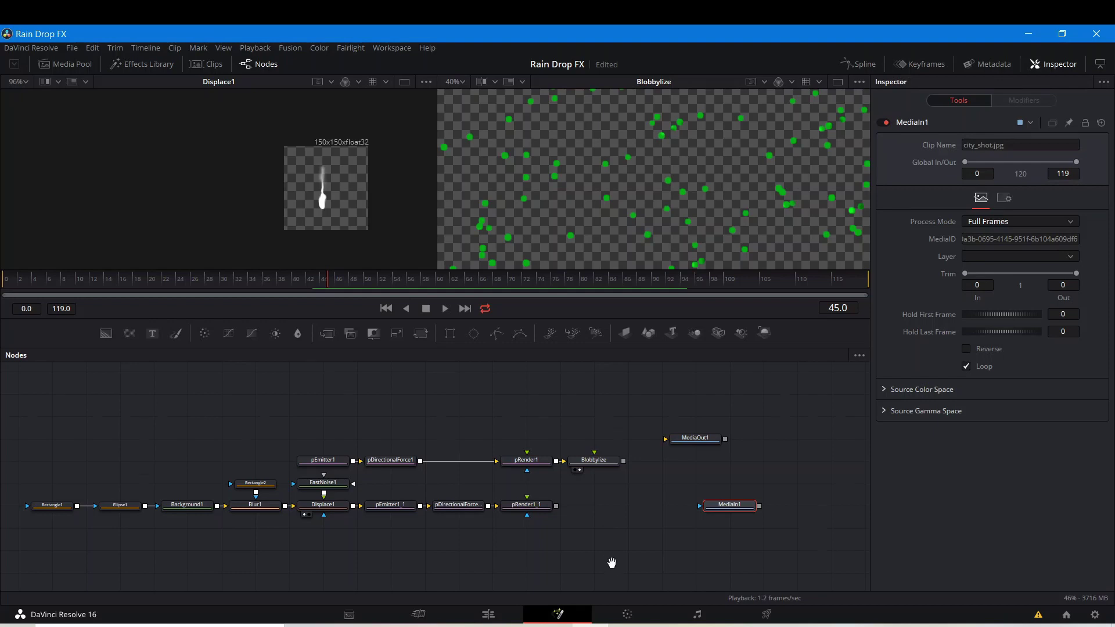
pyautogui.moveTo(612, 562); pyautogui.dragTo(610, 526)
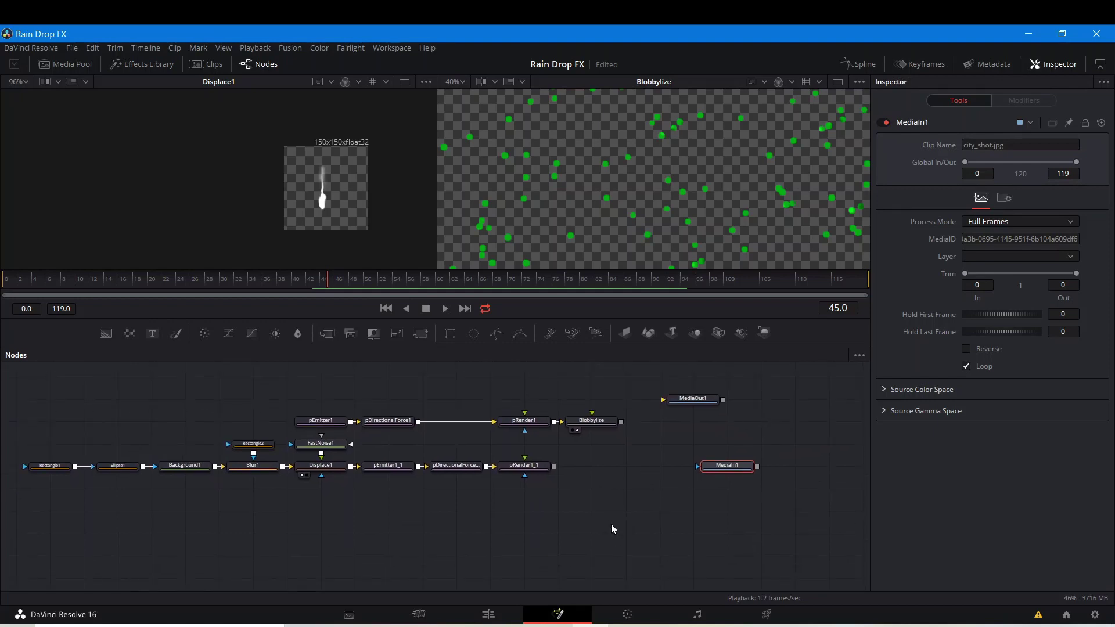
# Duplicate the Blobbylize node by copying and pasting it beside pRender1_1, and connect pRender1_1's output to the copy
pyautogui.click(526, 466)
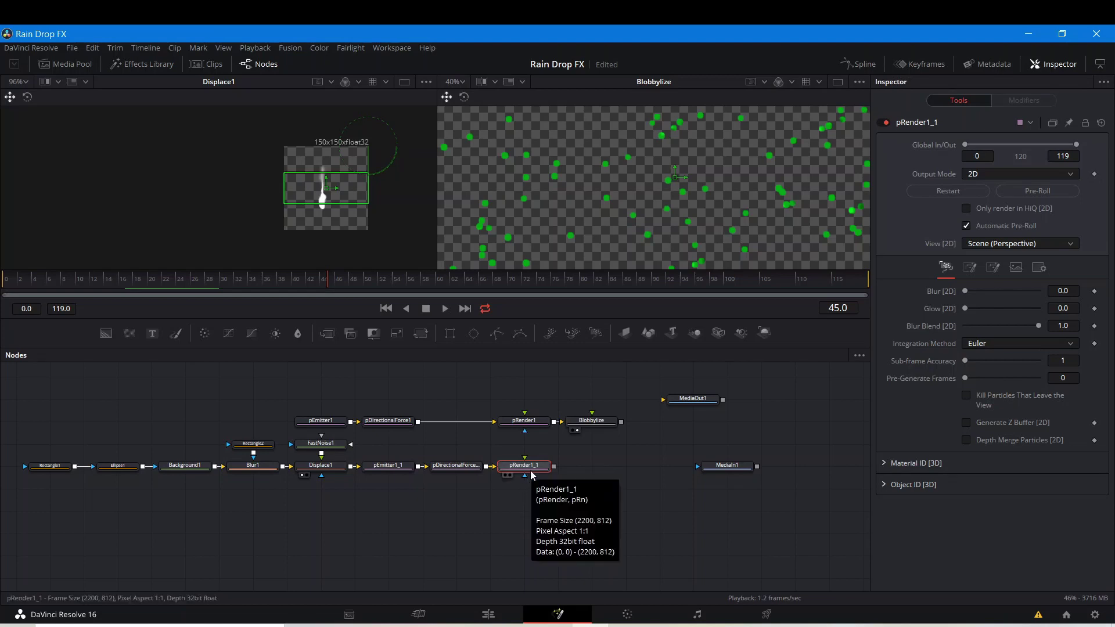
pyautogui.click(581, 422)
pyautogui.rightClick(581, 423)
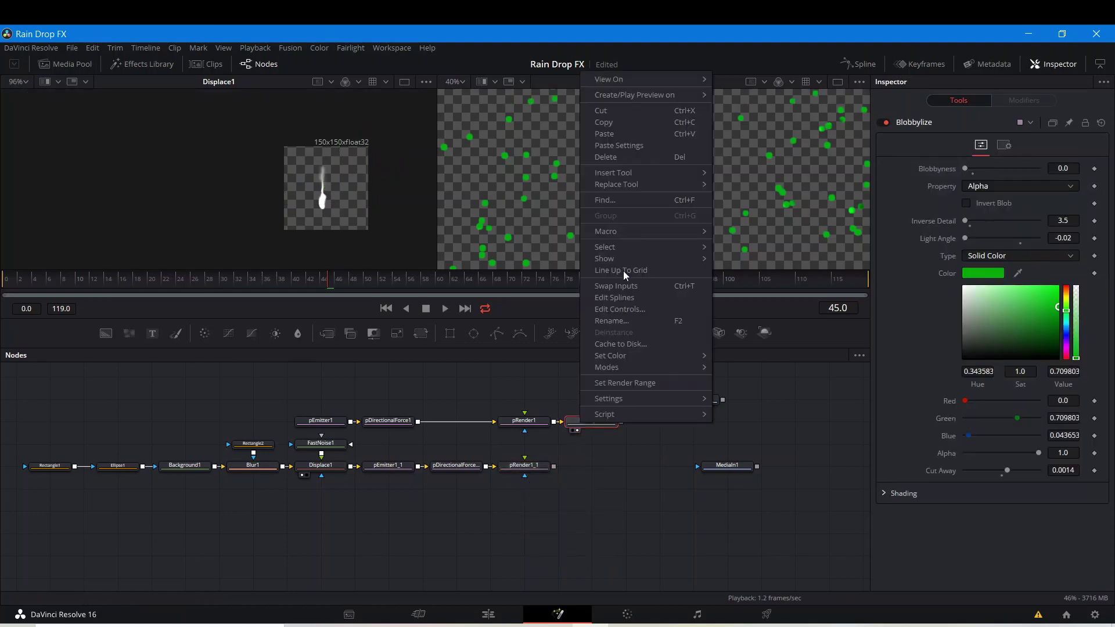
pyautogui.click(643, 124)
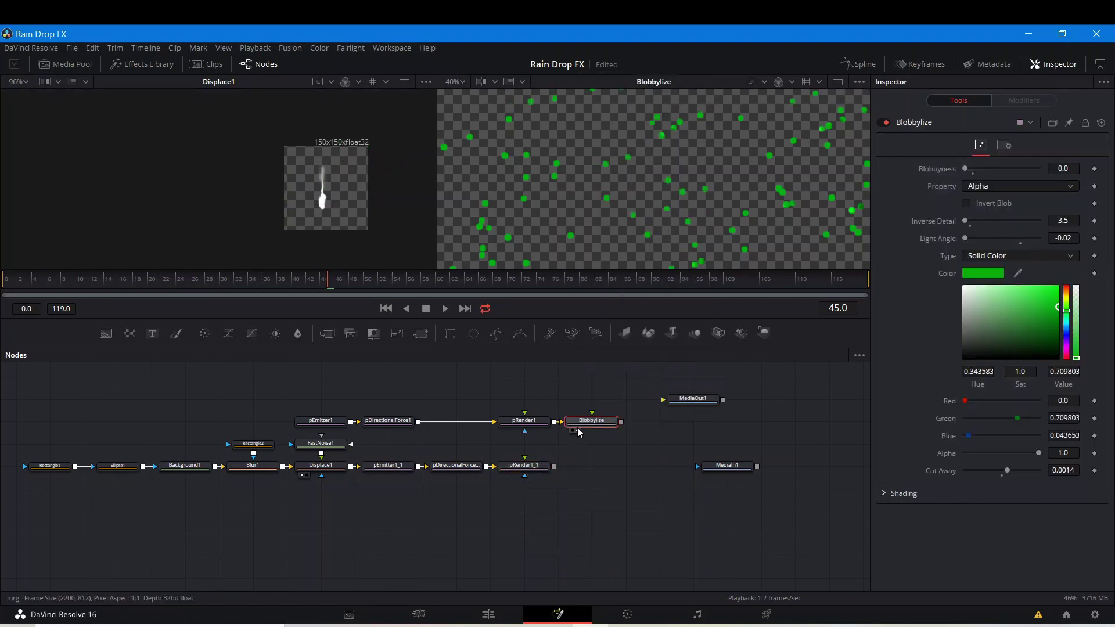
pyautogui.click(588, 464)
pyautogui.rightClick(587, 465)
pyautogui.click(629, 447)
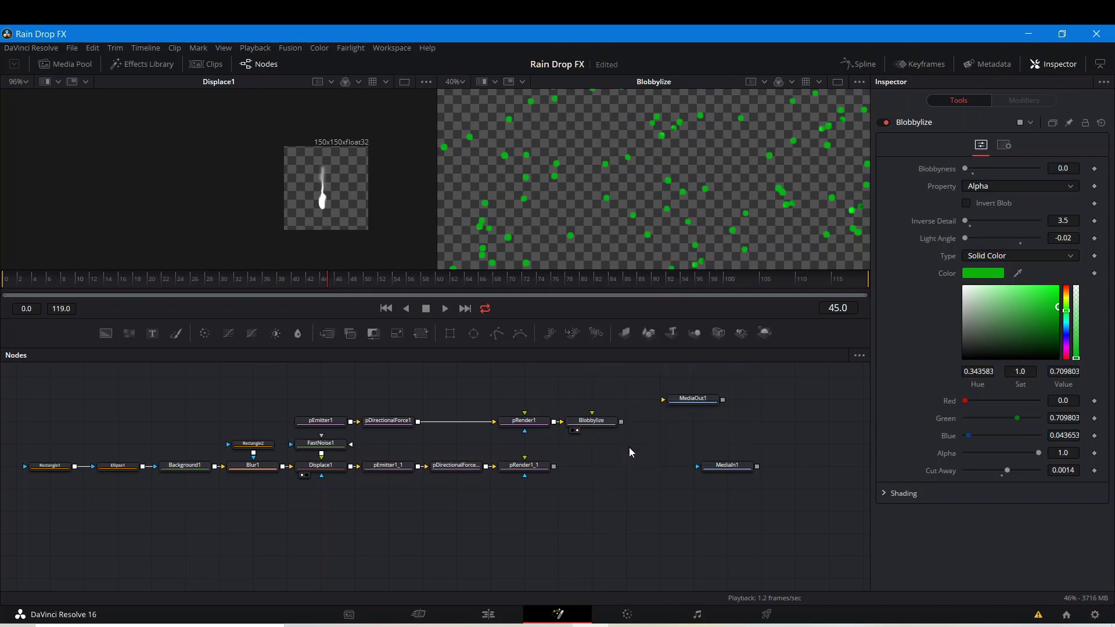
pyautogui.moveTo(554, 467); pyautogui.dragTo(580, 467)
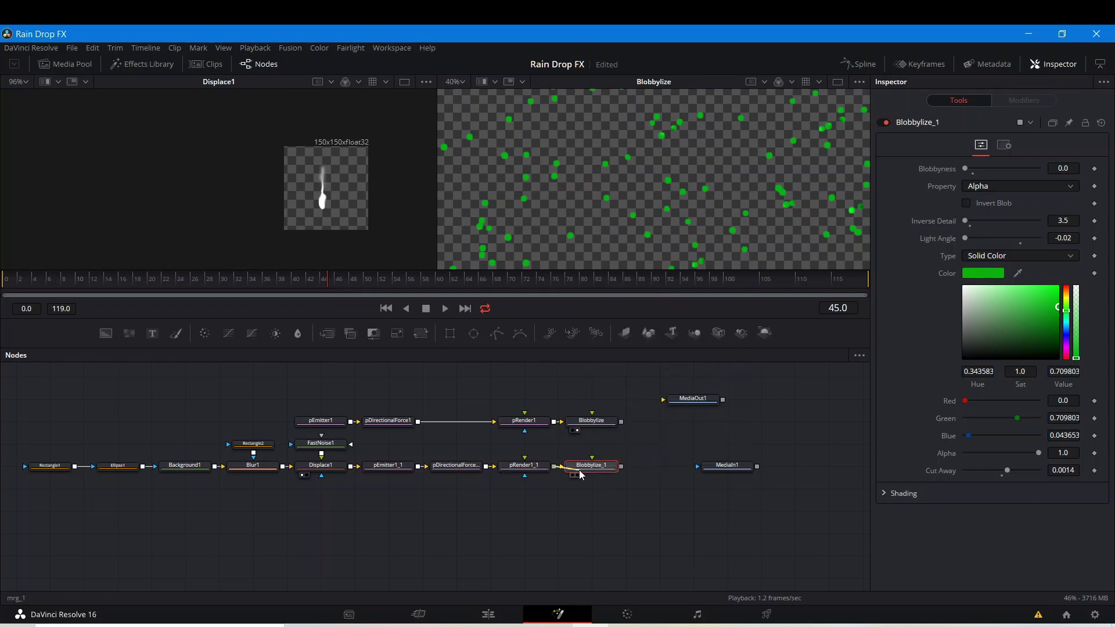
# Show the Blobbylize_1 output in the second viewer and briefly play back the custom drops
pyautogui.press('2')
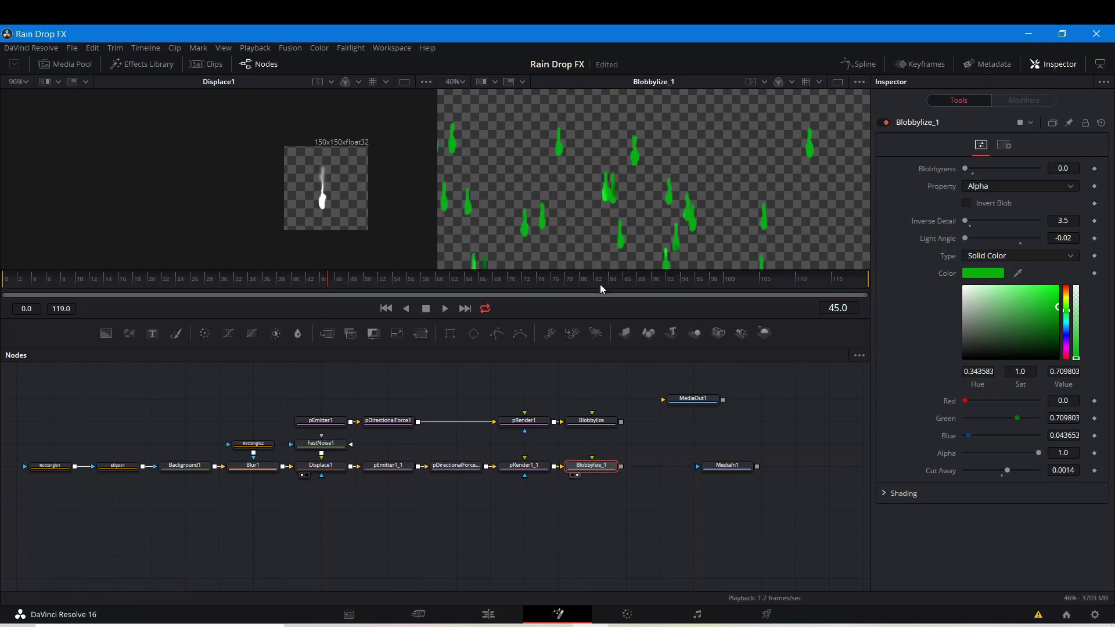
pyautogui.scroll(-4, 610, 196)
pyautogui.scroll(-1, 609, 195)
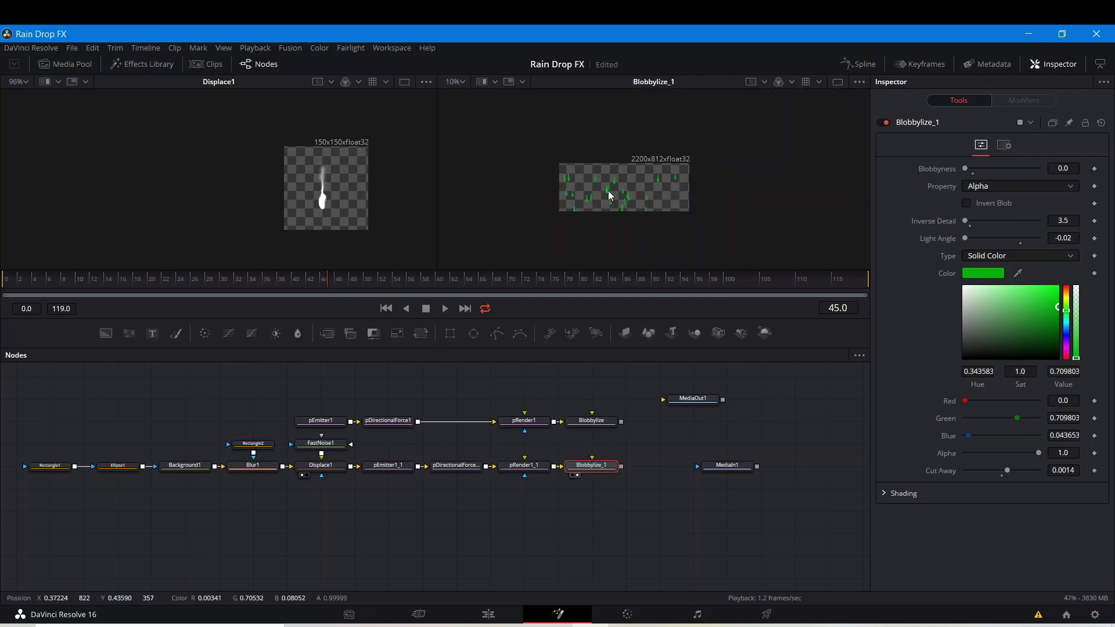
pyautogui.scroll(4, 609, 198)
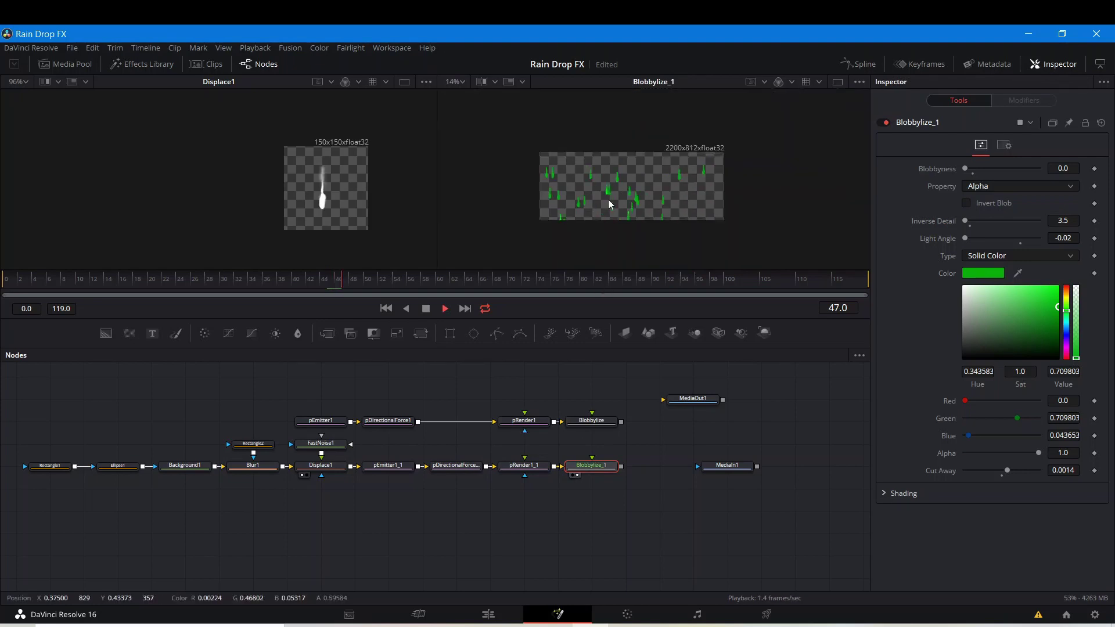
pyautogui.press('space')
# Add a Text node below Displace1 with the text BLOB in Open Sans Extrabold
pyautogui.moveTo(151, 338); pyautogui.dragTo(329, 535)
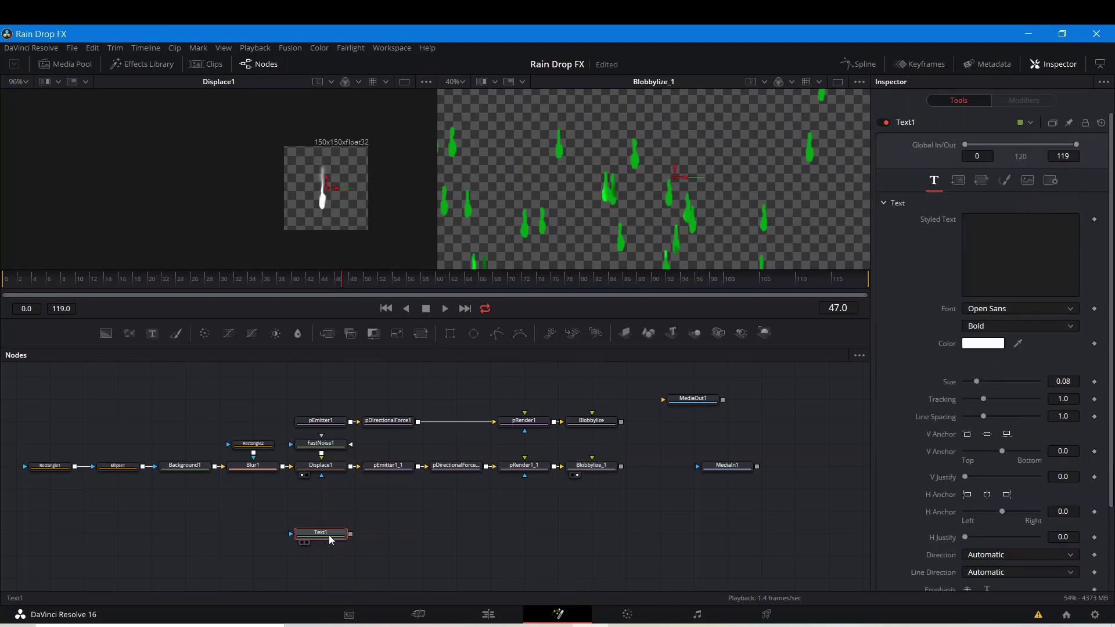
pyautogui.click(999, 222)
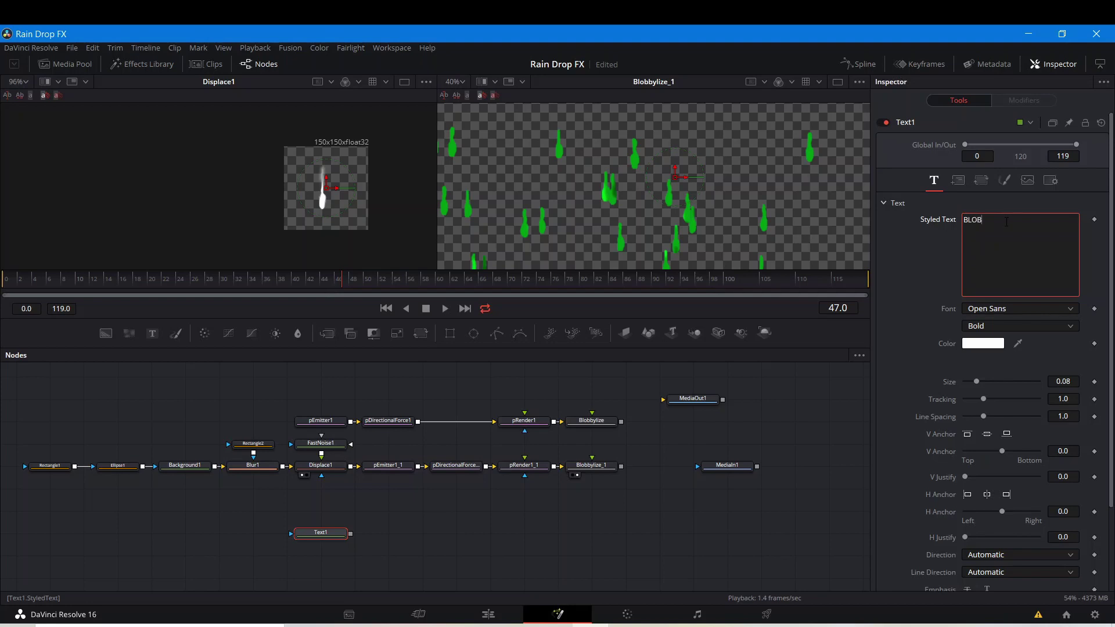
pyautogui.click(1026, 326)
pyautogui.click(1020, 369)
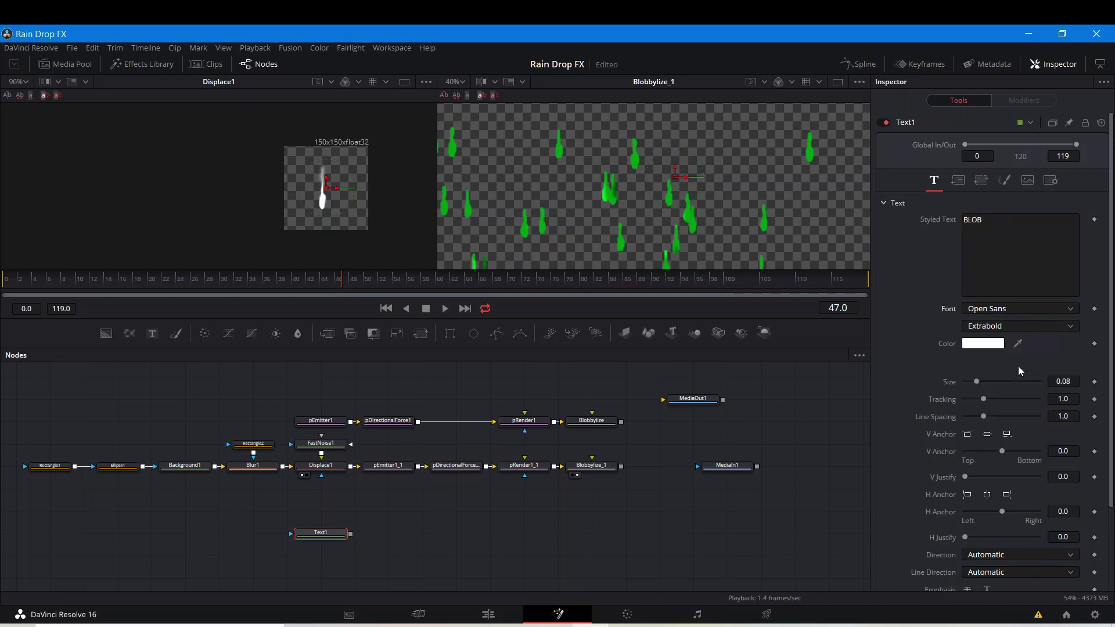
# Feed Text1 into Blobbylize_1 in place of pRender1_1 and enlarge the text to size 0.5
pyautogui.moveTo(594, 470); pyautogui.dragTo(594, 497)
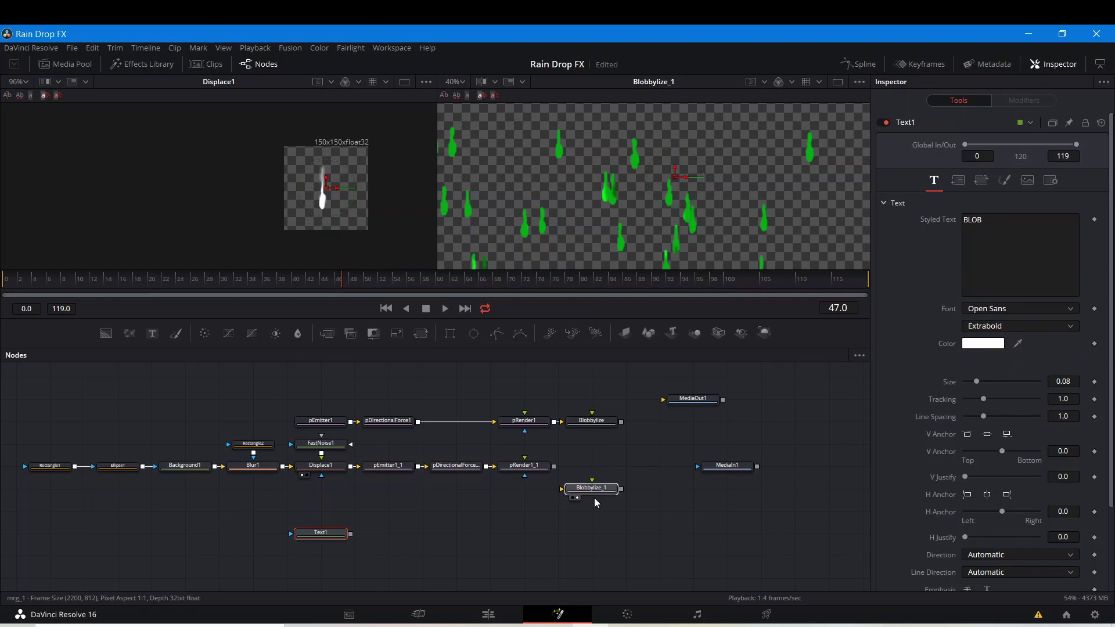
pyautogui.moveTo(351, 533); pyautogui.dragTo(572, 488)
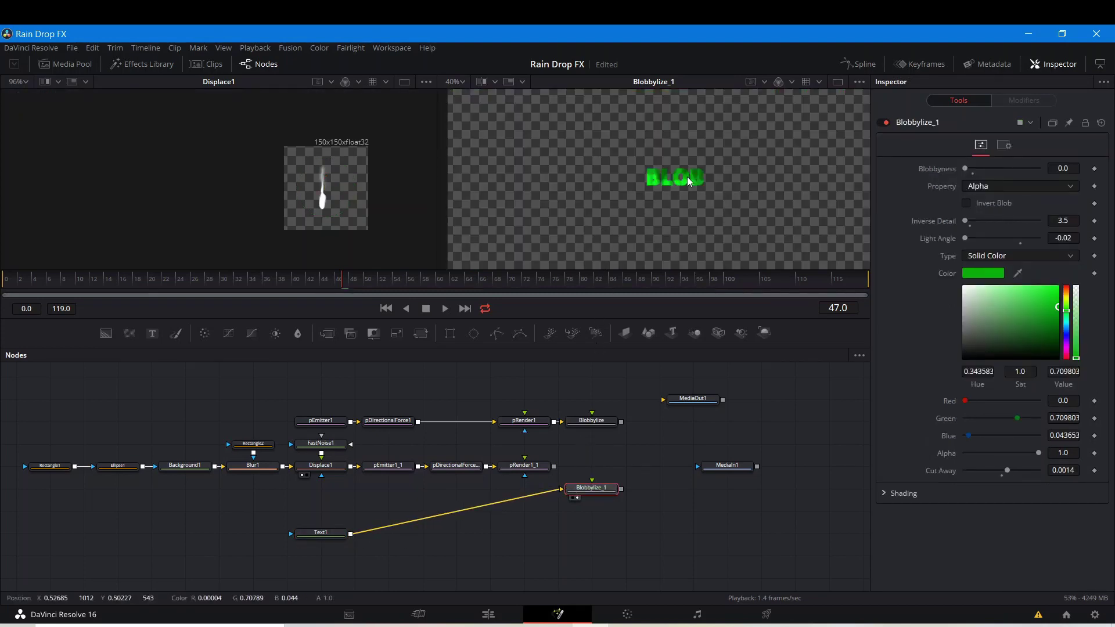
pyautogui.click(321, 533)
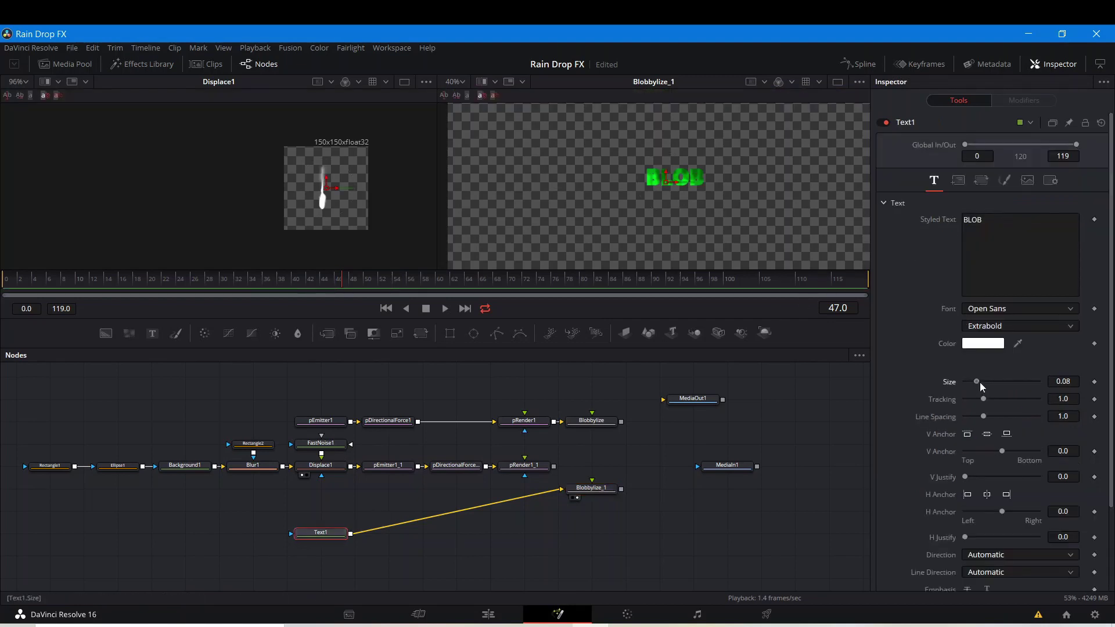
pyautogui.moveTo(980, 382); pyautogui.dragTo(1048, 383)
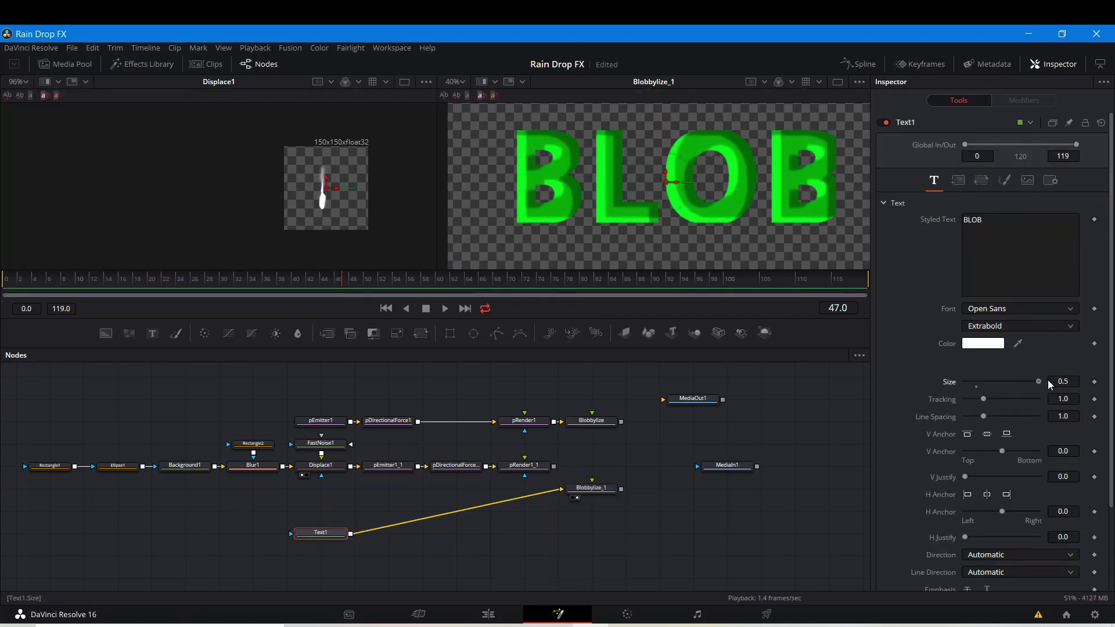
# Set Blobbylize_1's Light Angle to 0.01, Inverse Detail to 5.0 and Blobbyness to 0.01, and inspect the lettering up close
pyautogui.click(590, 489)
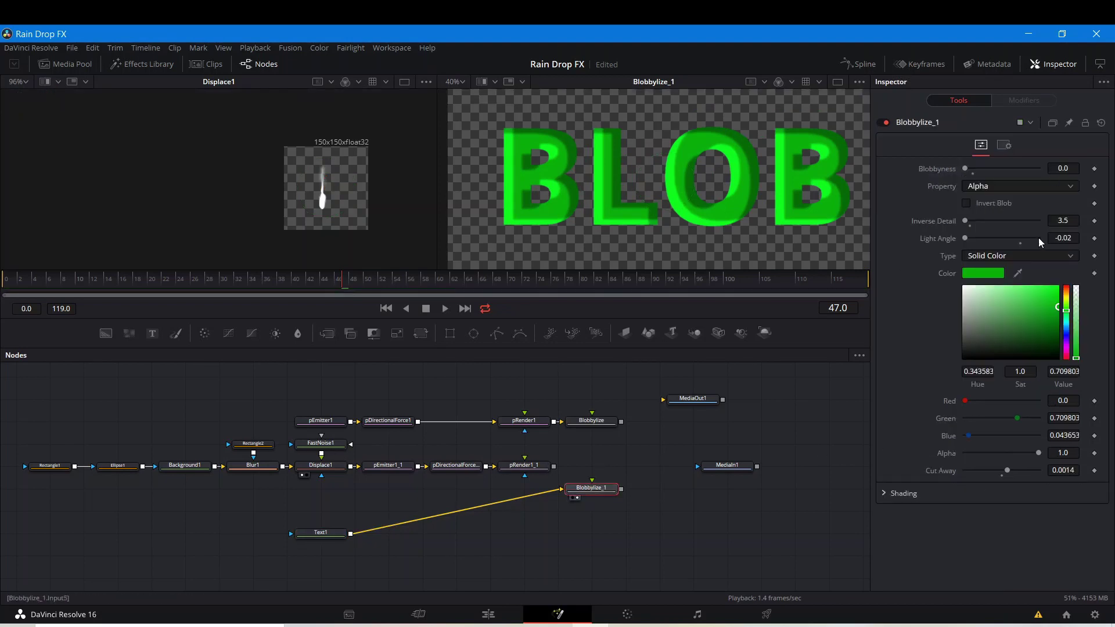
pyautogui.click(1023, 241)
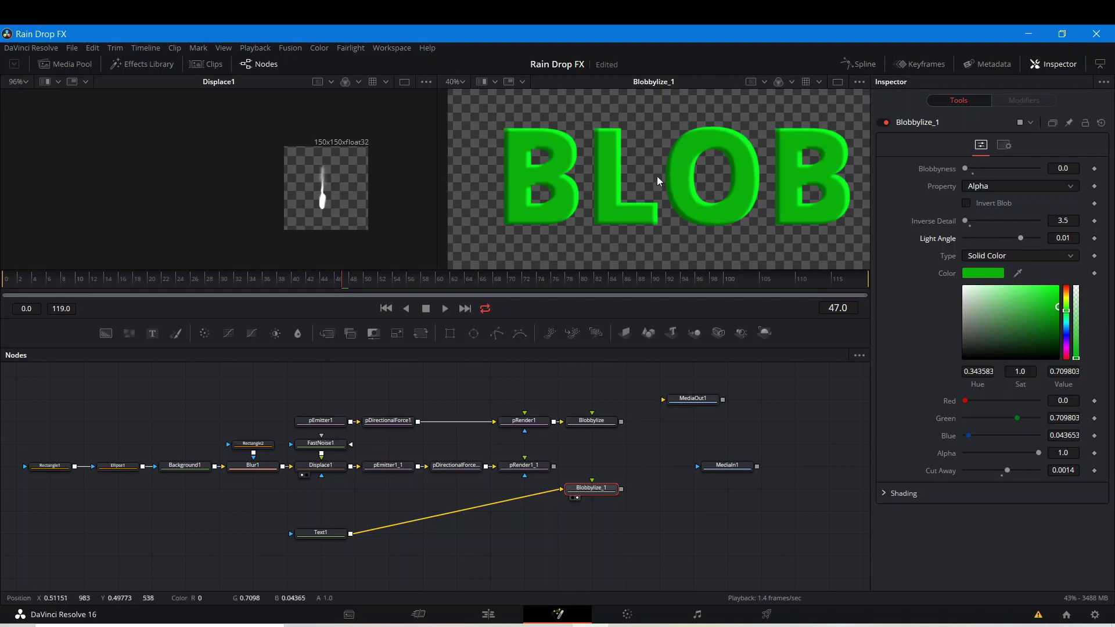
pyautogui.click(971, 226)
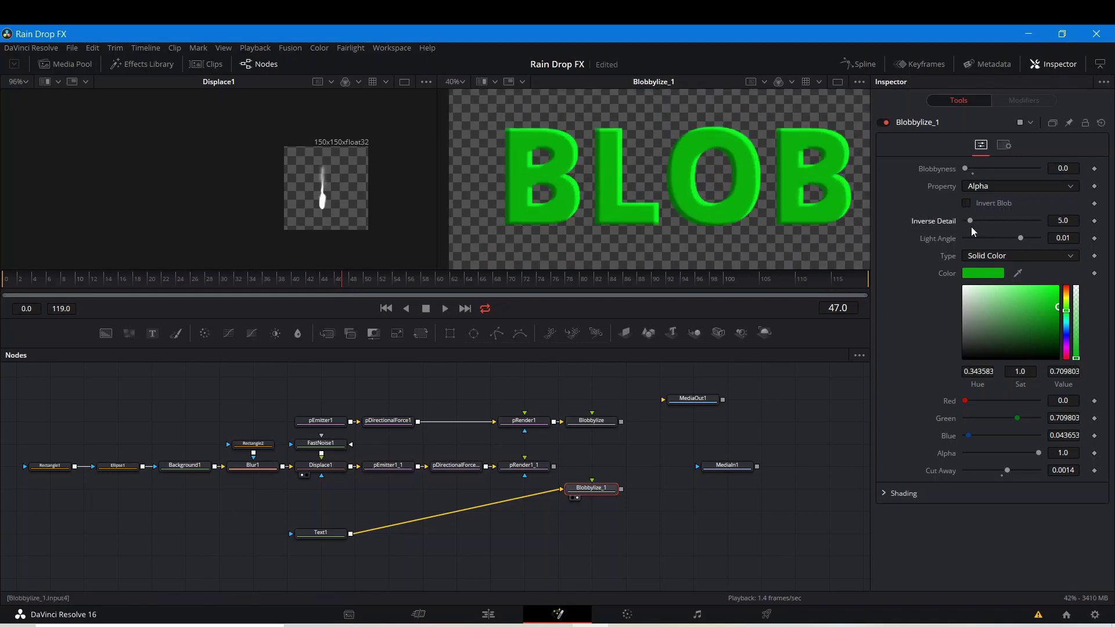
pyautogui.click(971, 173)
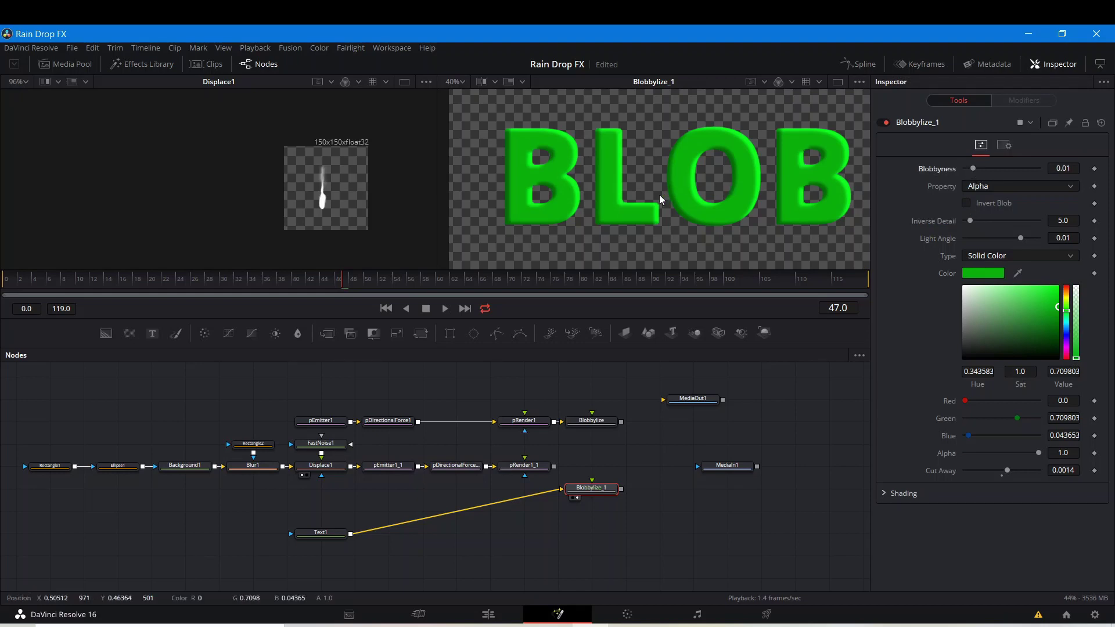
pyautogui.scroll(3, 659, 193)
pyautogui.scroll(-5, 660, 194)
pyautogui.scroll(2, 665, 207)
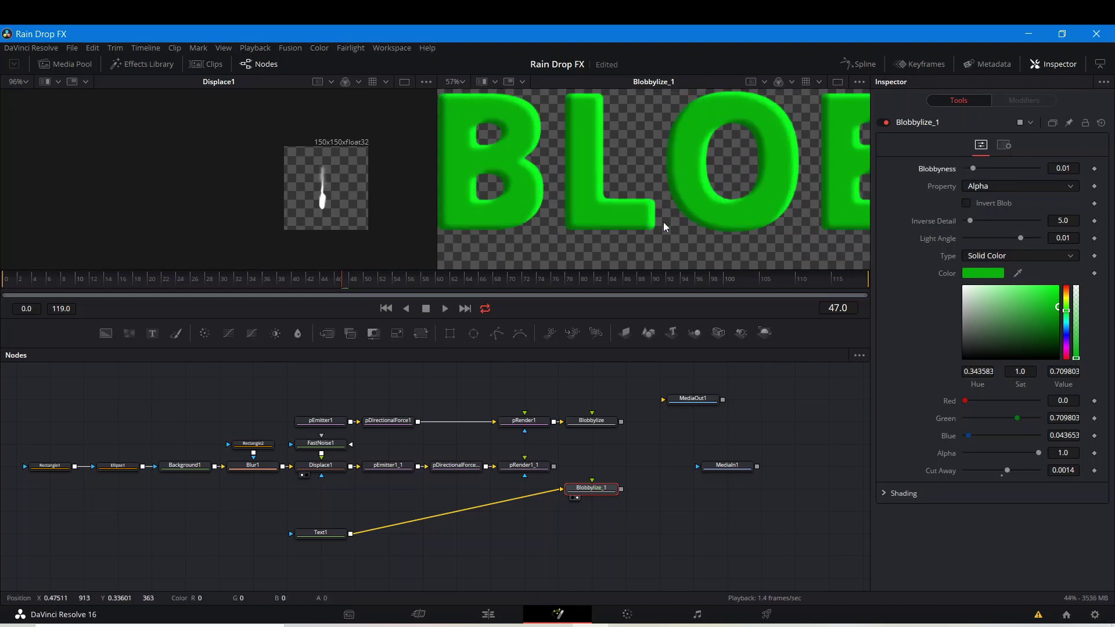
pyautogui.scroll(4, 488, 183)
pyautogui.scroll(-4, 486, 176)
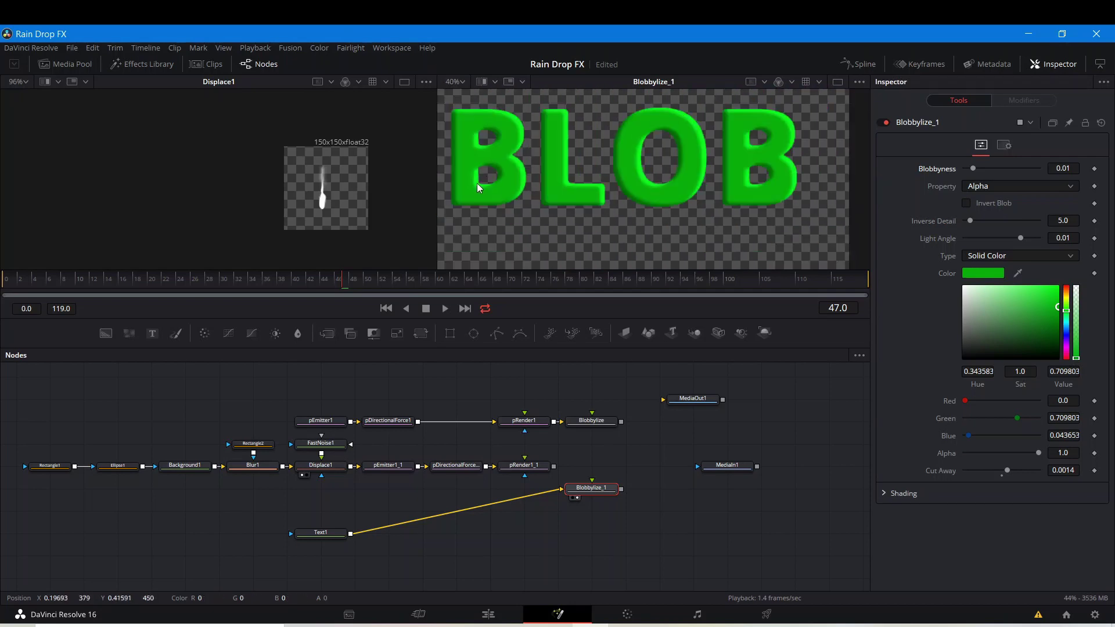
pyautogui.scroll(-3, 636, 193)
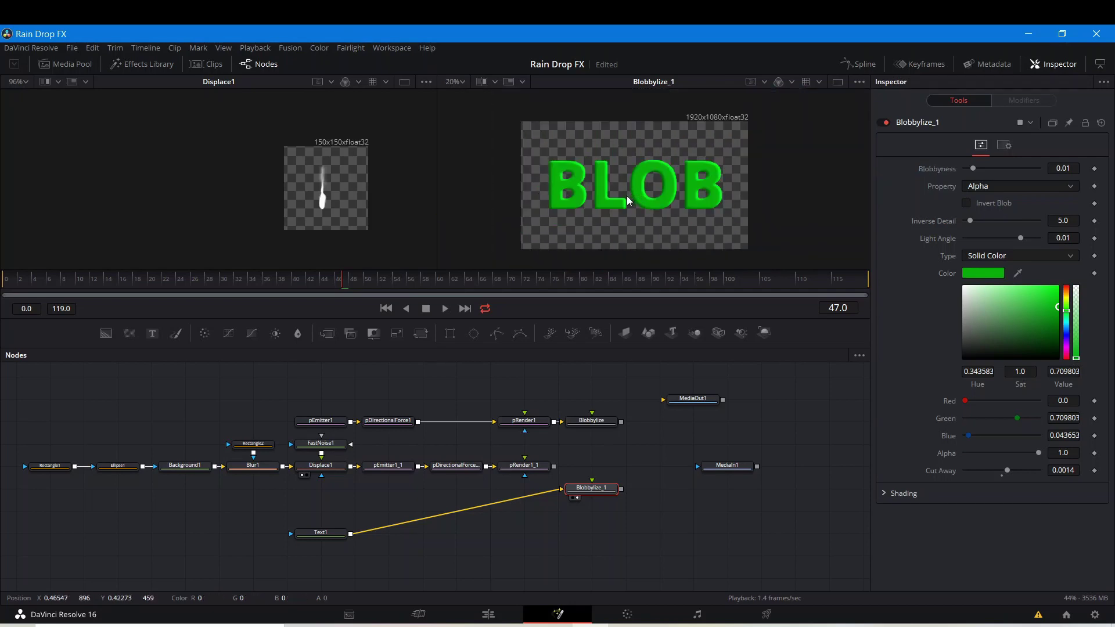
pyautogui.scroll(3, 626, 196)
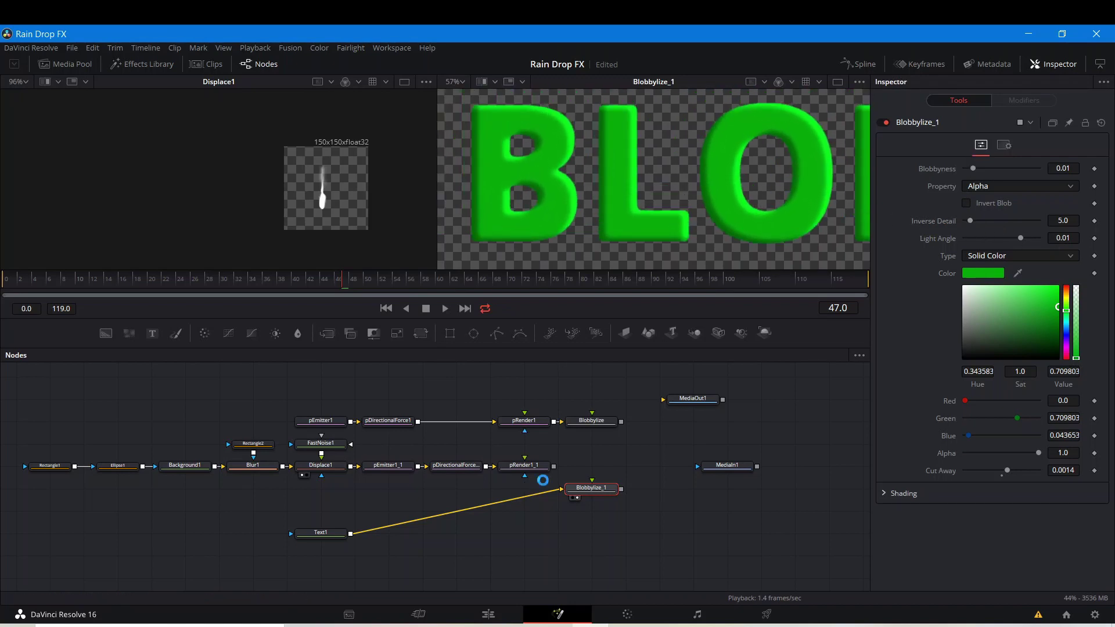
# Detach Blobbylize_1 from Text1, feed it from pRender1_1 and play back the result
pyautogui.moveTo(583, 498)
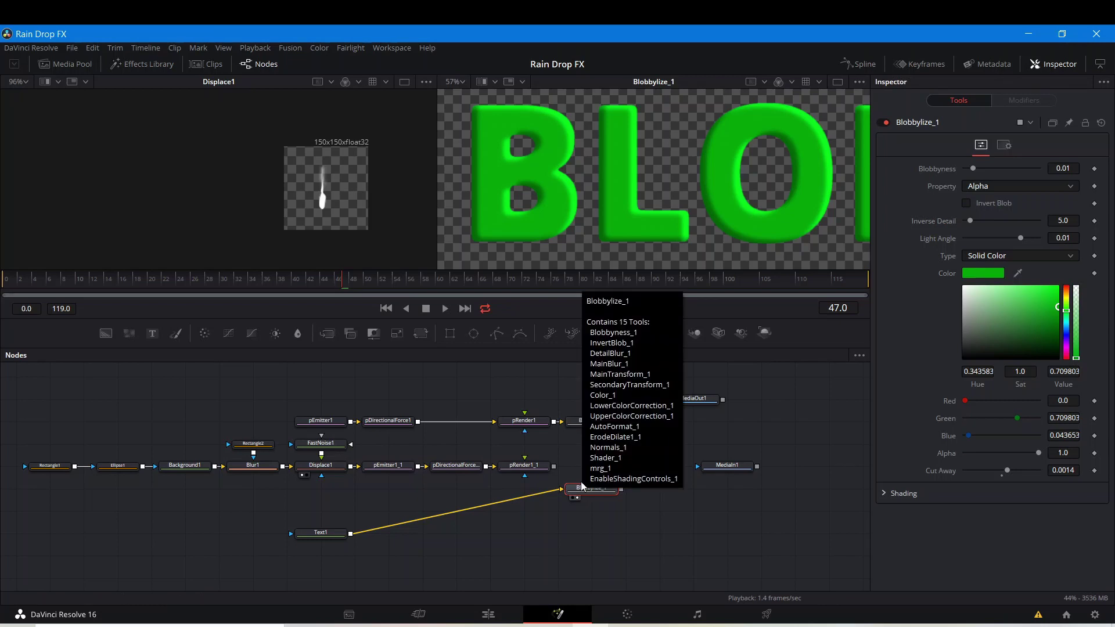
pyautogui.moveTo(583, 497); pyautogui.dragTo(584, 475)
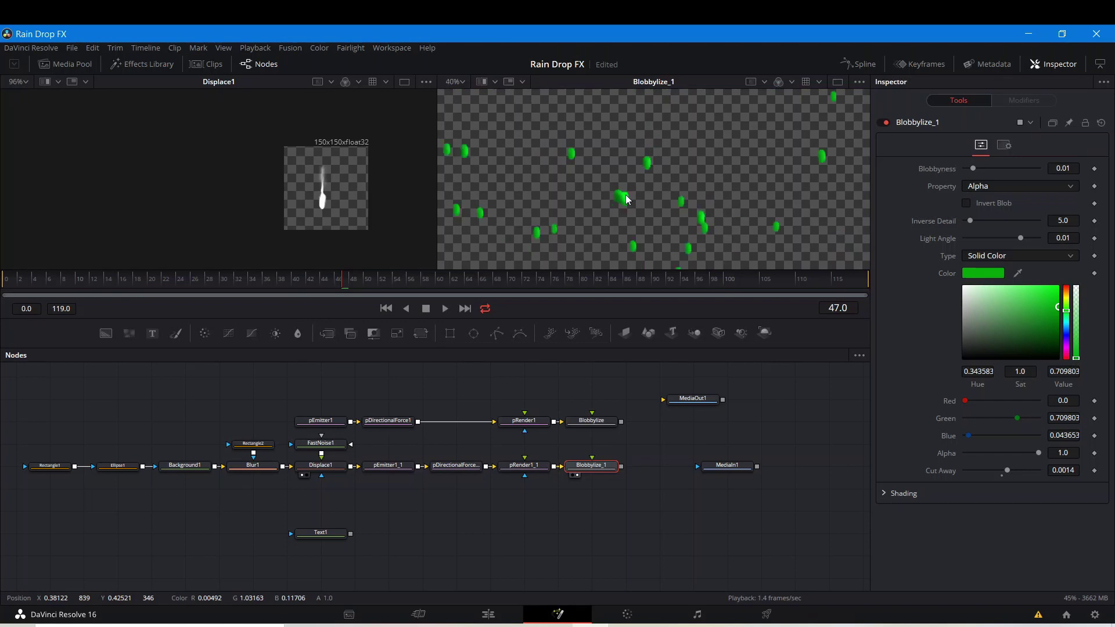
pyautogui.scroll(-4, 625, 199)
pyautogui.scroll(2, 626, 194)
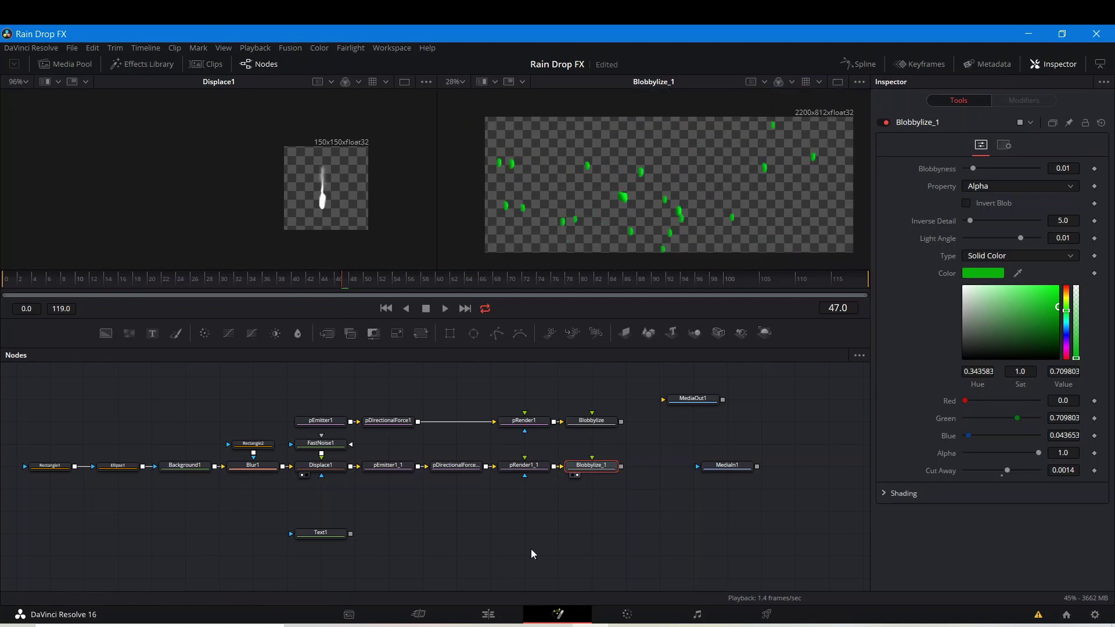
pyautogui.moveTo(602, 472)
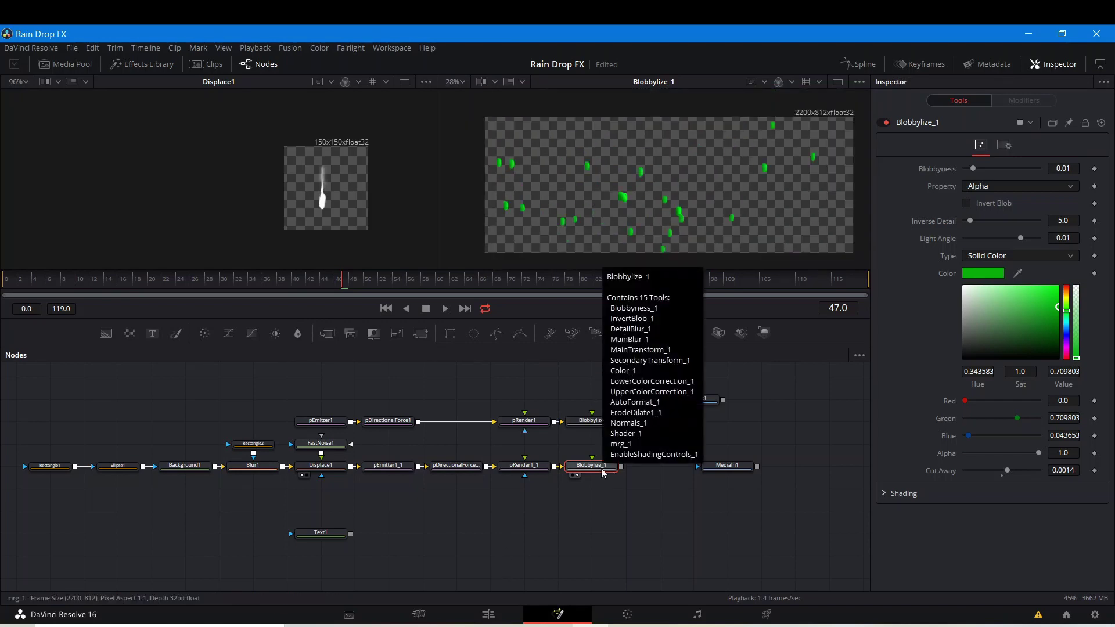
pyautogui.press('space')
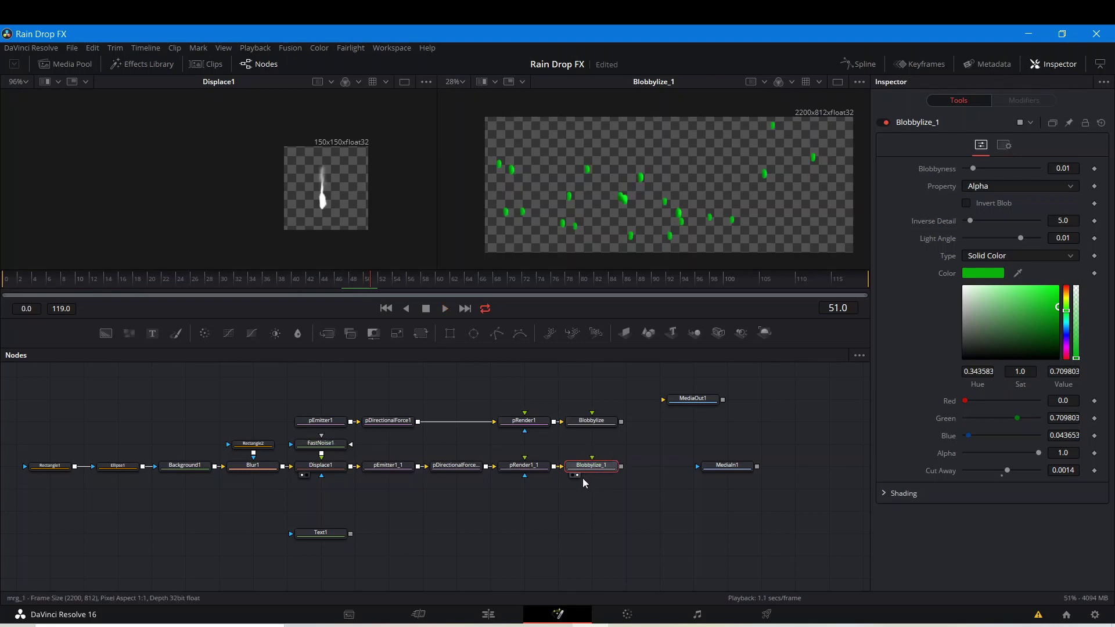
# Move MediaIn1 below pRender1_1 and rewire Blobbylize_1 so MediaIn1 is its input instead of pRender1_1
pyautogui.moveTo(635, 438); pyautogui.dragTo(462, 431)
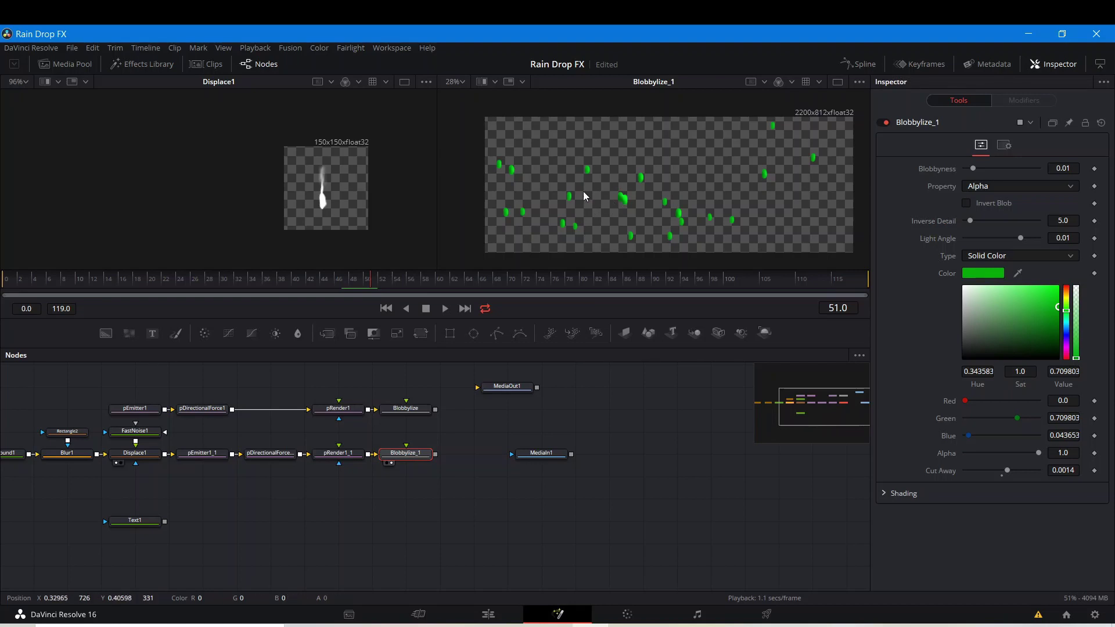
pyautogui.moveTo(319, 413); pyautogui.dragTo(486, 458)
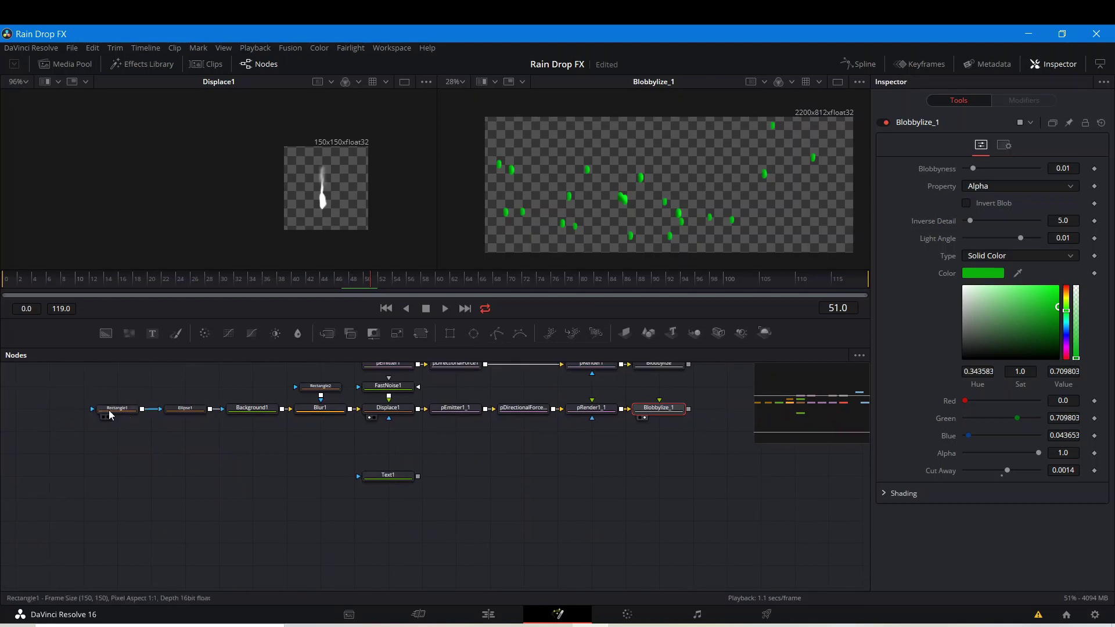
pyautogui.moveTo(321, 458); pyautogui.dragTo(229, 540)
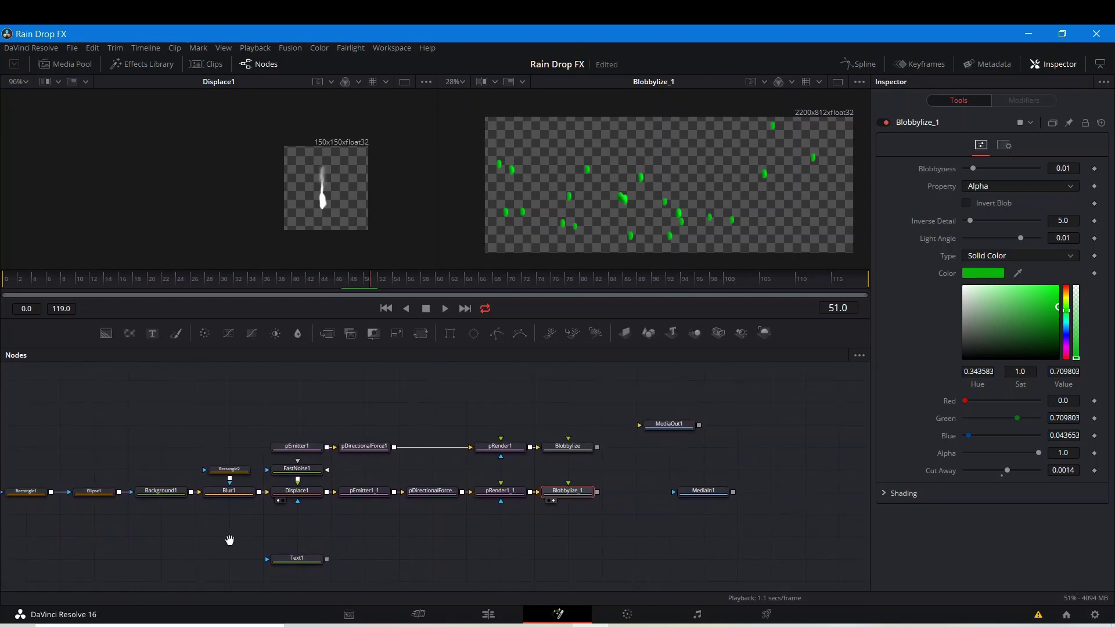
pyautogui.moveTo(399, 466); pyautogui.dragTo(460, 441)
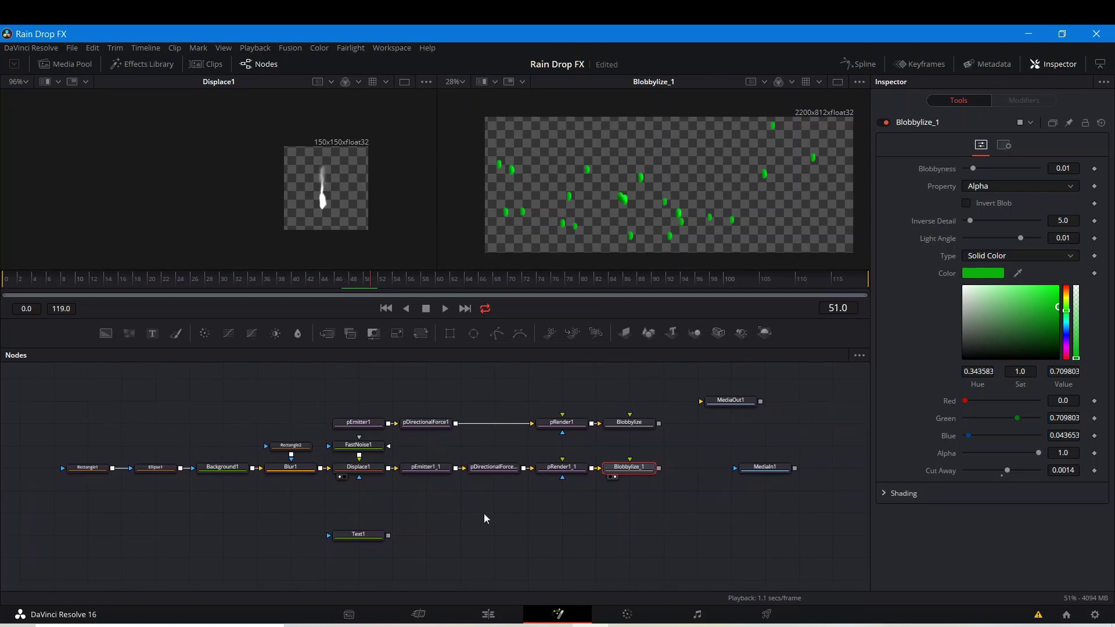
pyautogui.moveTo(758, 470); pyautogui.dragTo(554, 517)
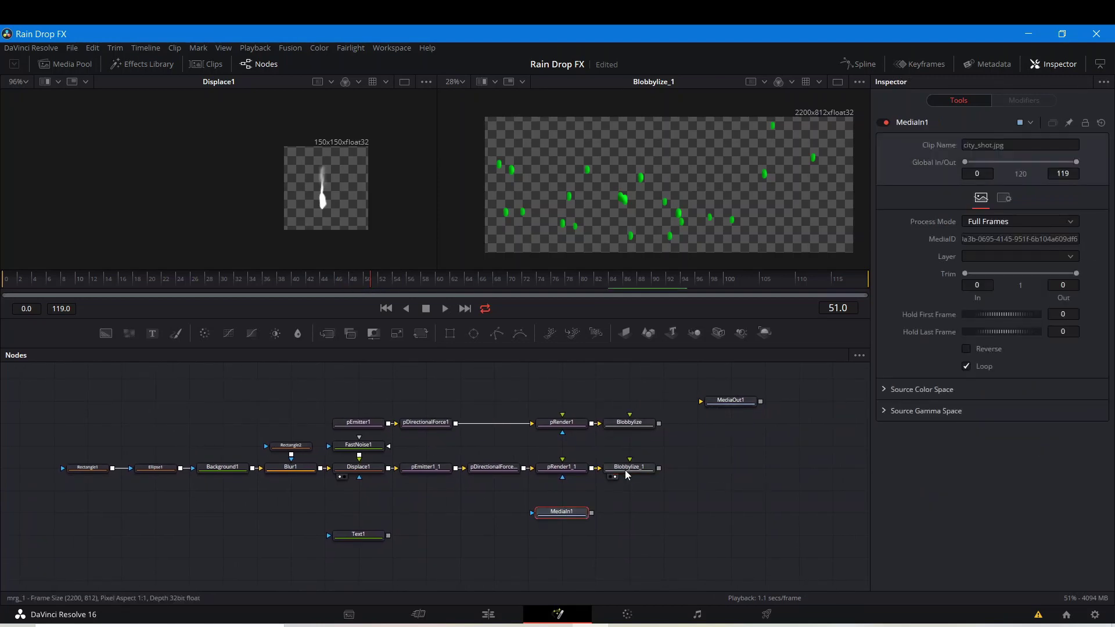
pyautogui.moveTo(627, 475); pyautogui.dragTo(639, 521)
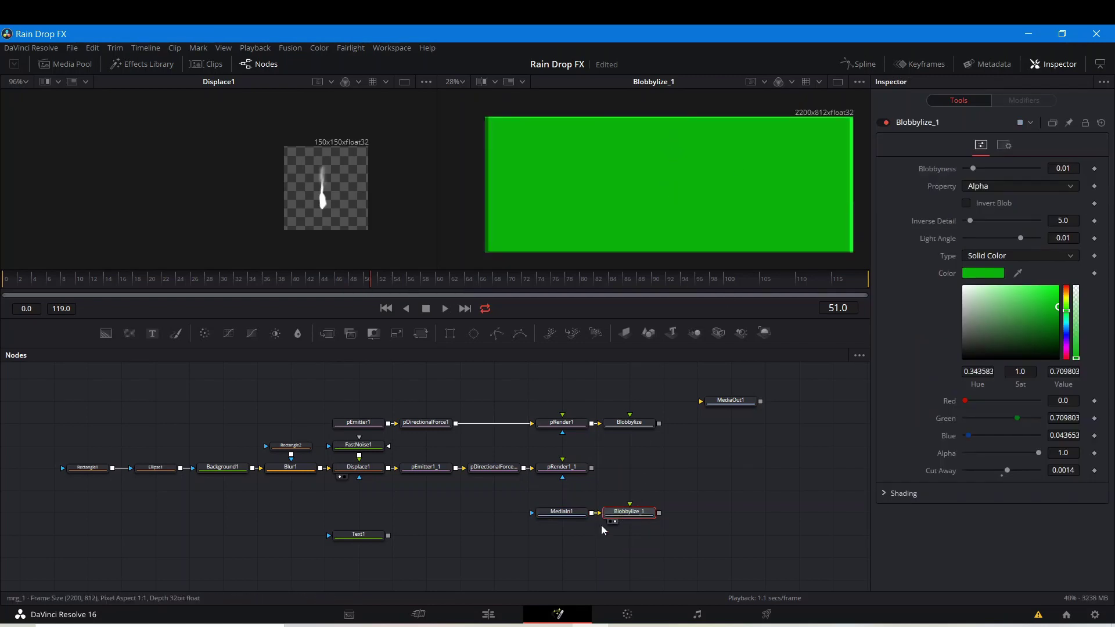
# Set Blobbylize_1's Property to Luminance, preview it, and show the whole MediaIn1 image in the first viewer for comparison
pyautogui.click(998, 187)
pyautogui.click(985, 265)
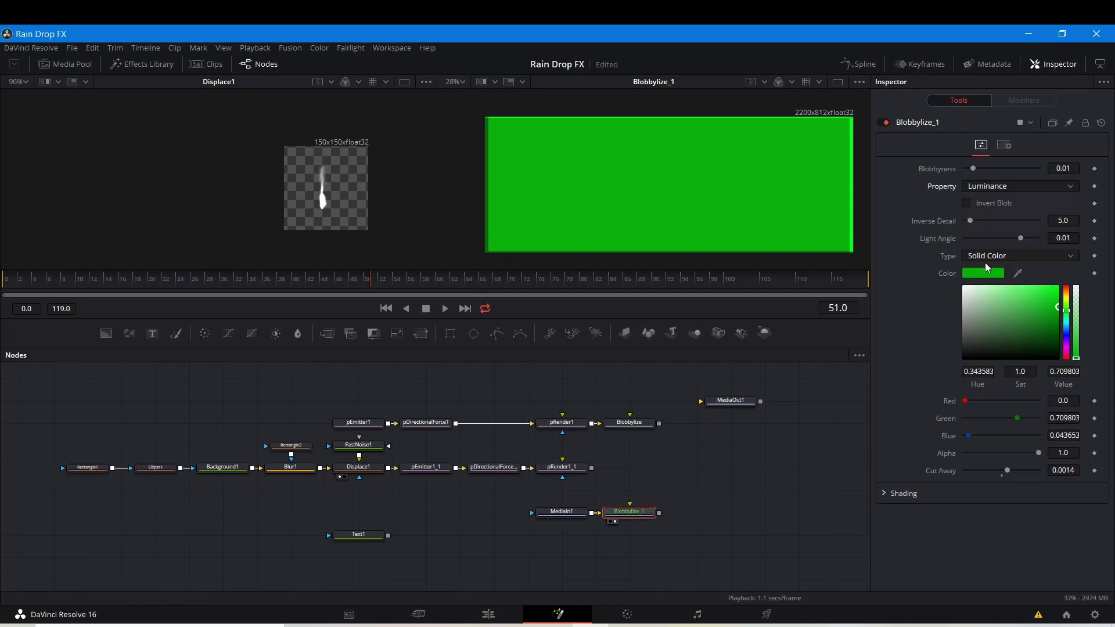
pyautogui.press('space')
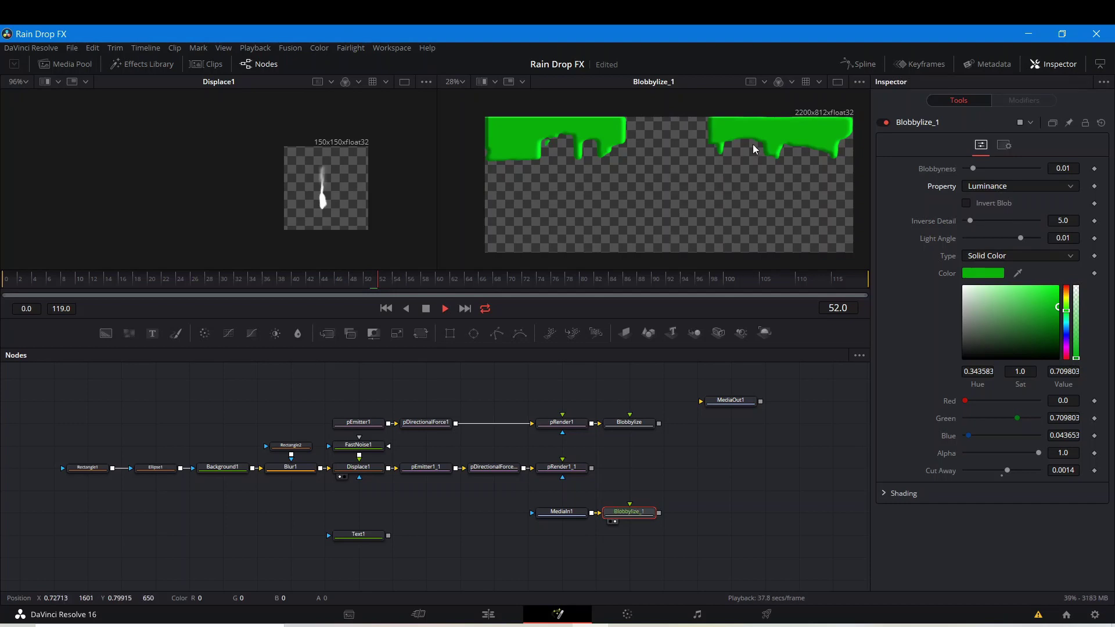
pyautogui.press('space')
pyautogui.click(543, 522)
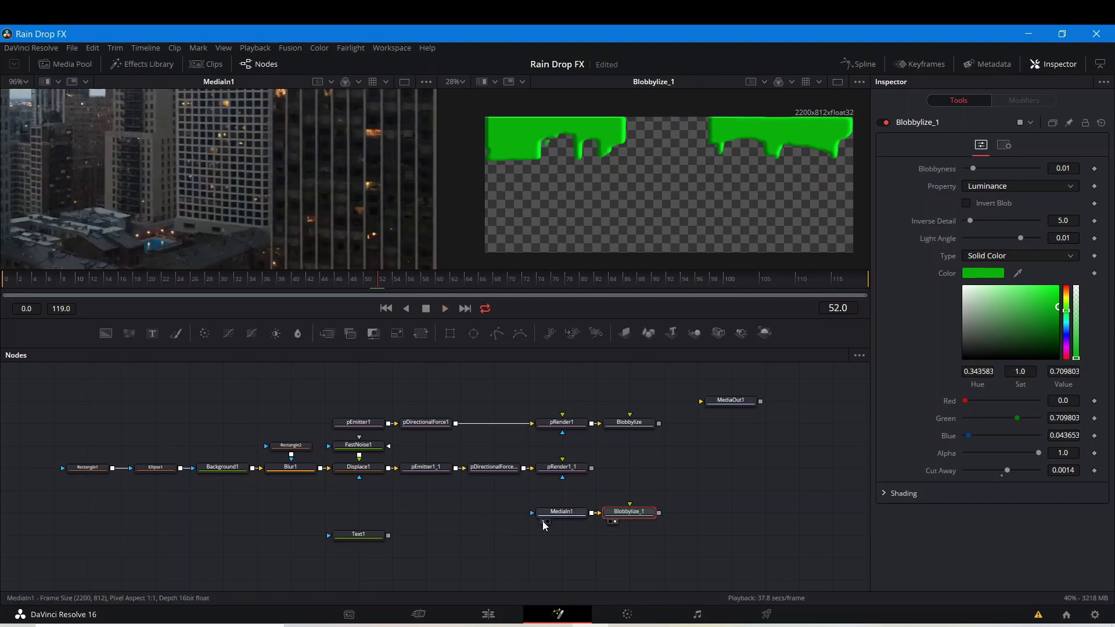
pyautogui.scroll(-2, 303, 224)
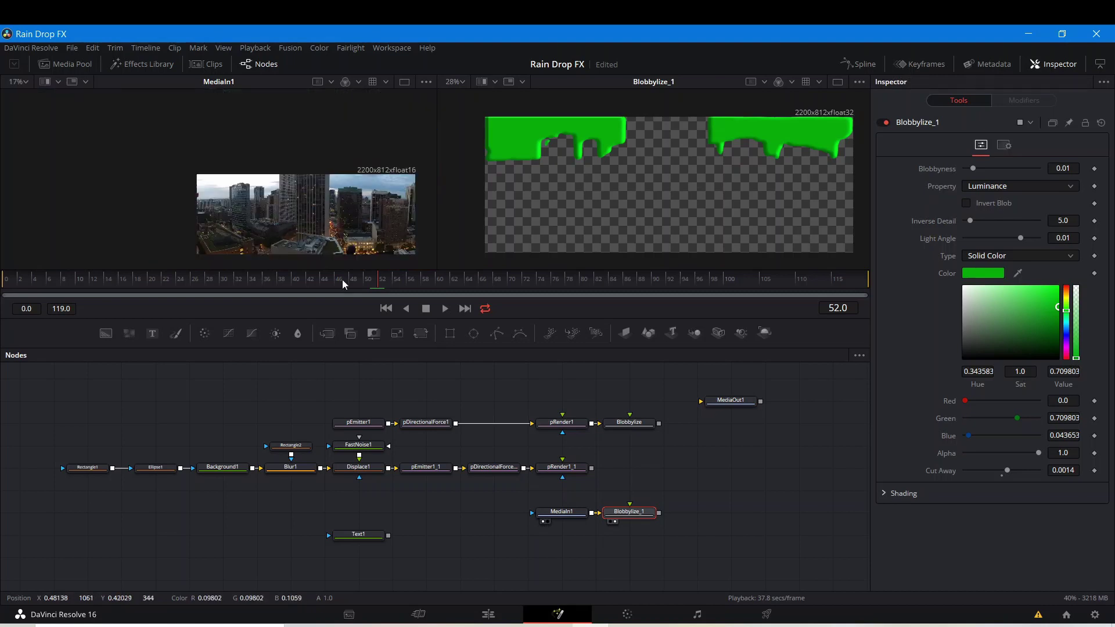
# Add a ChromaticDisplacement tool after Blobbylize_1
pyautogui.hotkey('shift', 'space')
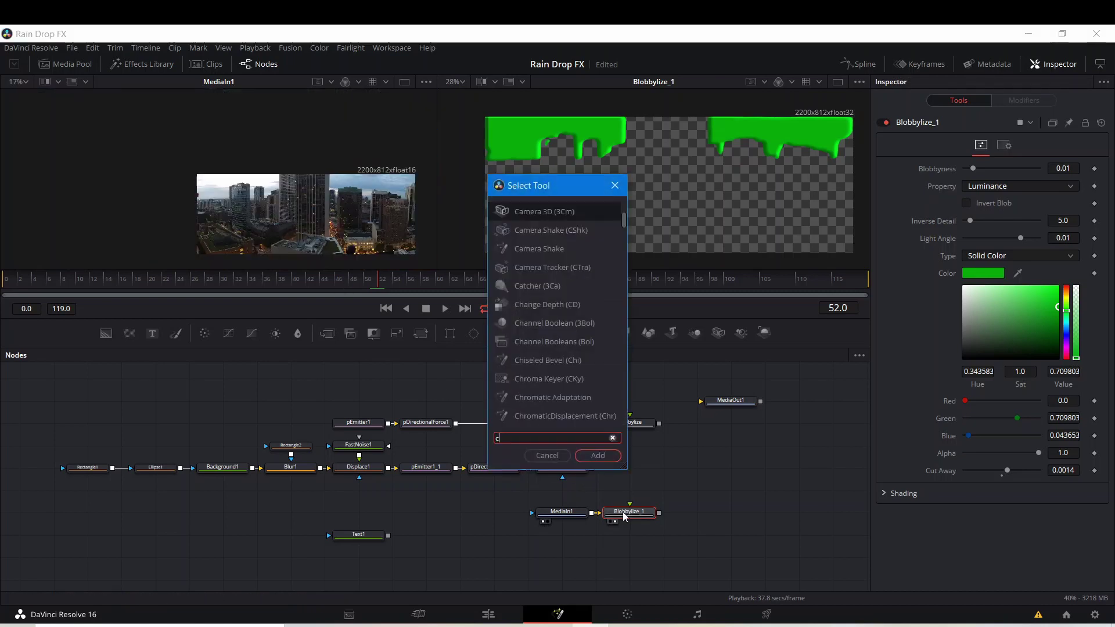
pyautogui.write('chro')
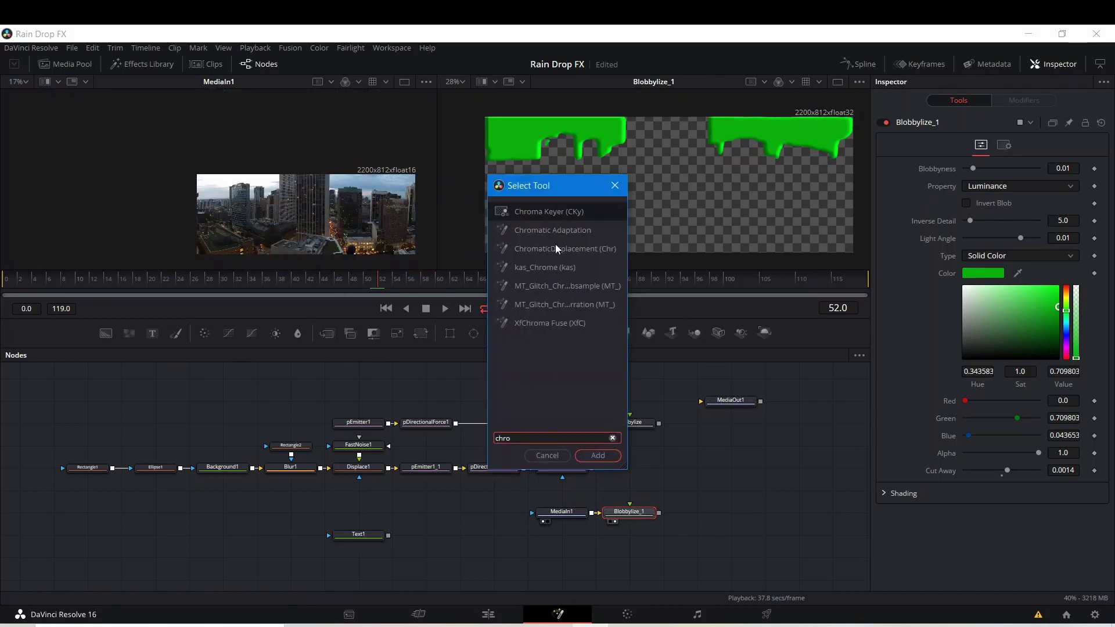
pyautogui.click(556, 249)
pyautogui.click(584, 457)
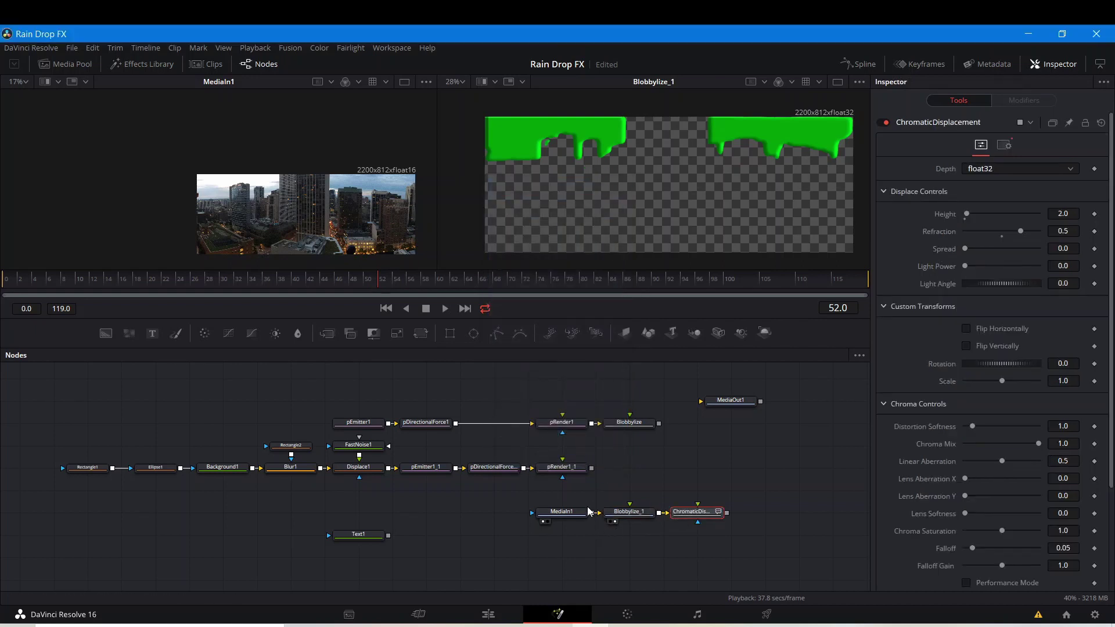
# Wire MediaIn1 into ChromaticDisplacement's main input and Blobbylize_1 into its green input, and display ChromaticDisplacement in the second viewer
pyautogui.moveTo(682, 516); pyautogui.dragTo(601, 520)
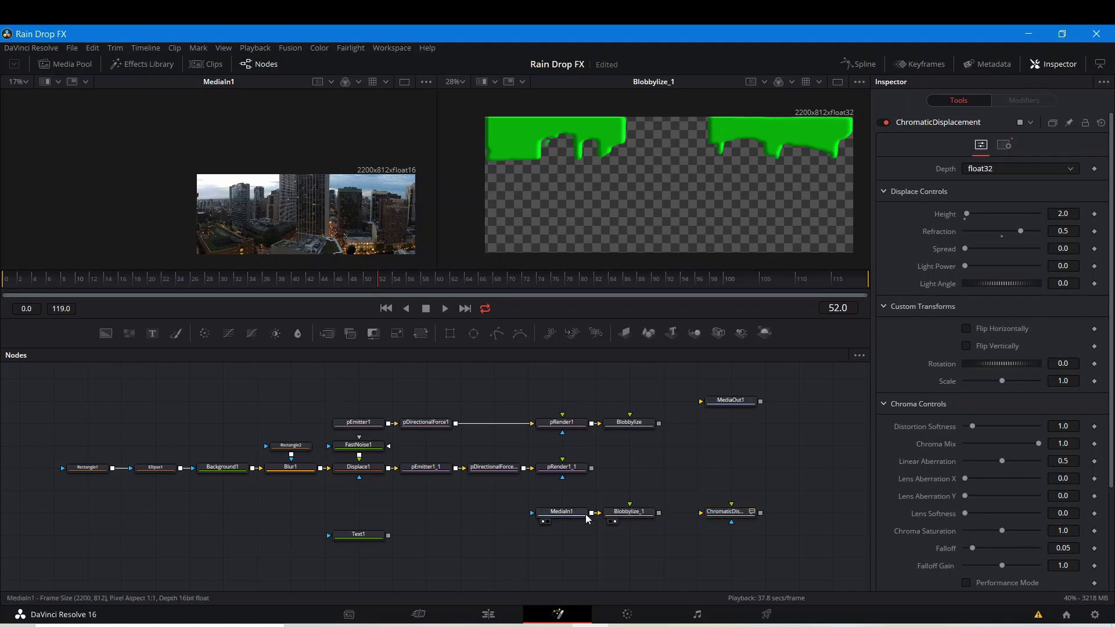
pyautogui.moveTo(550, 518); pyautogui.dragTo(731, 505)
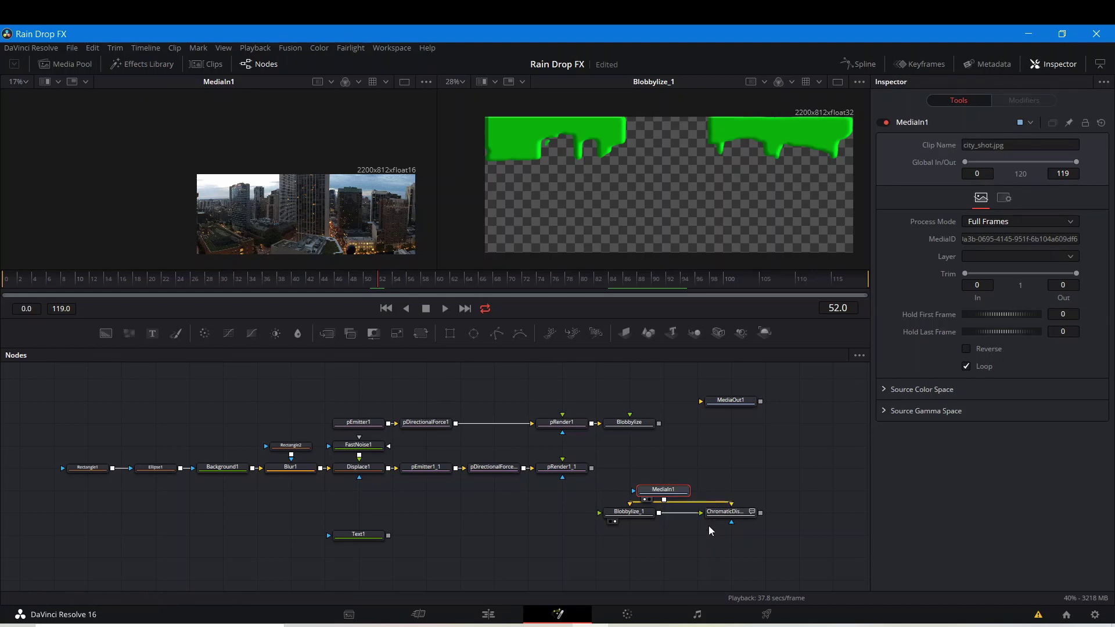
pyautogui.click(717, 521)
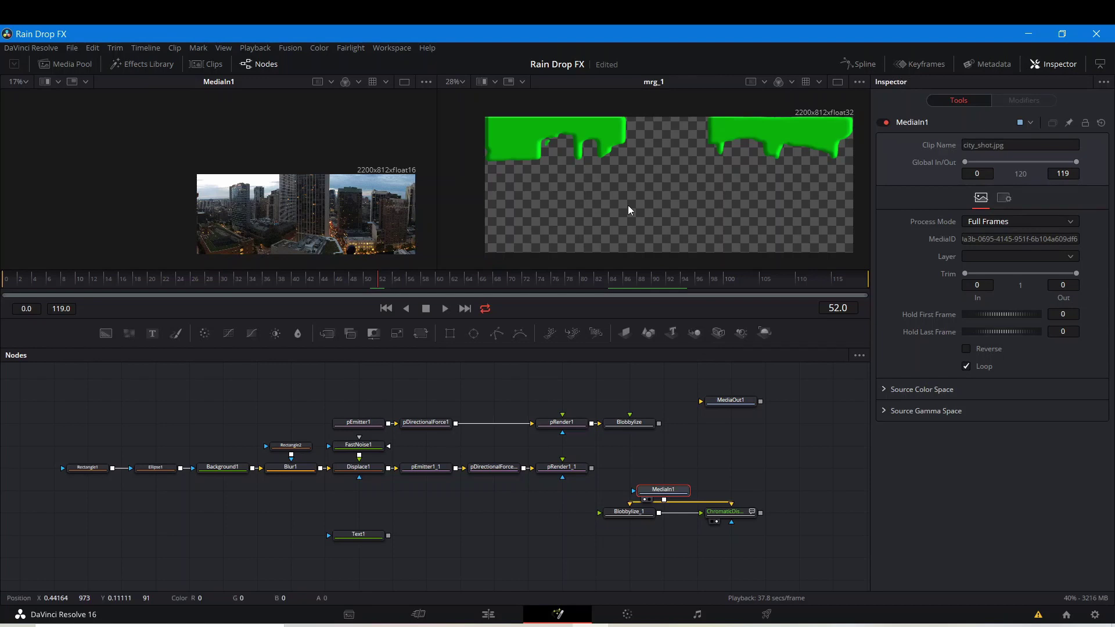
pyautogui.click(718, 521)
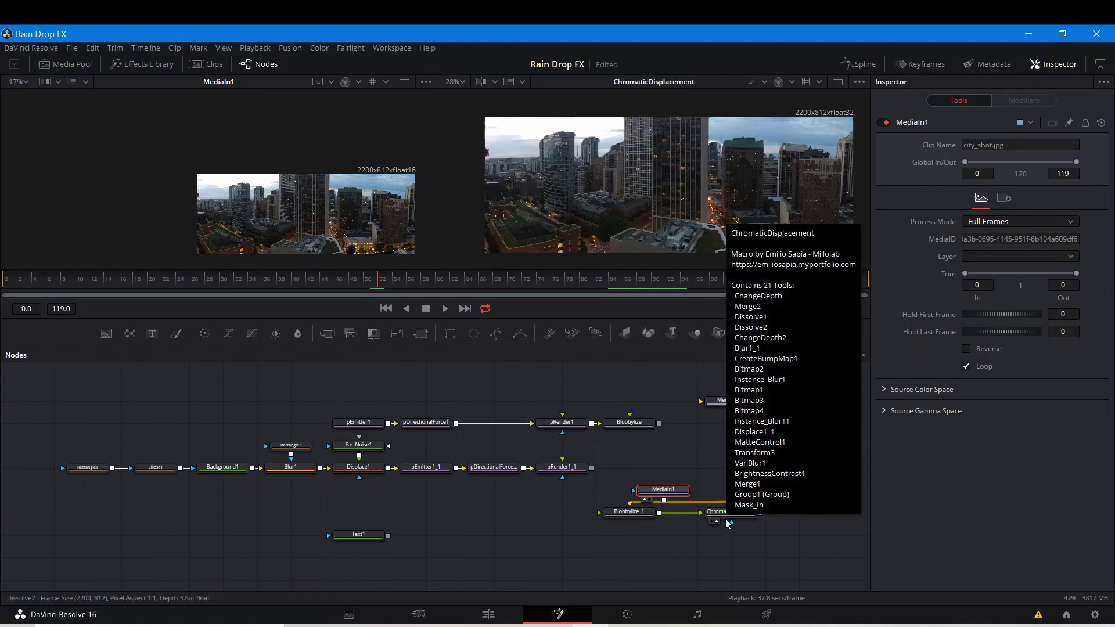
pyautogui.scroll(3, 640, 173)
pyautogui.scroll(2, 641, 173)
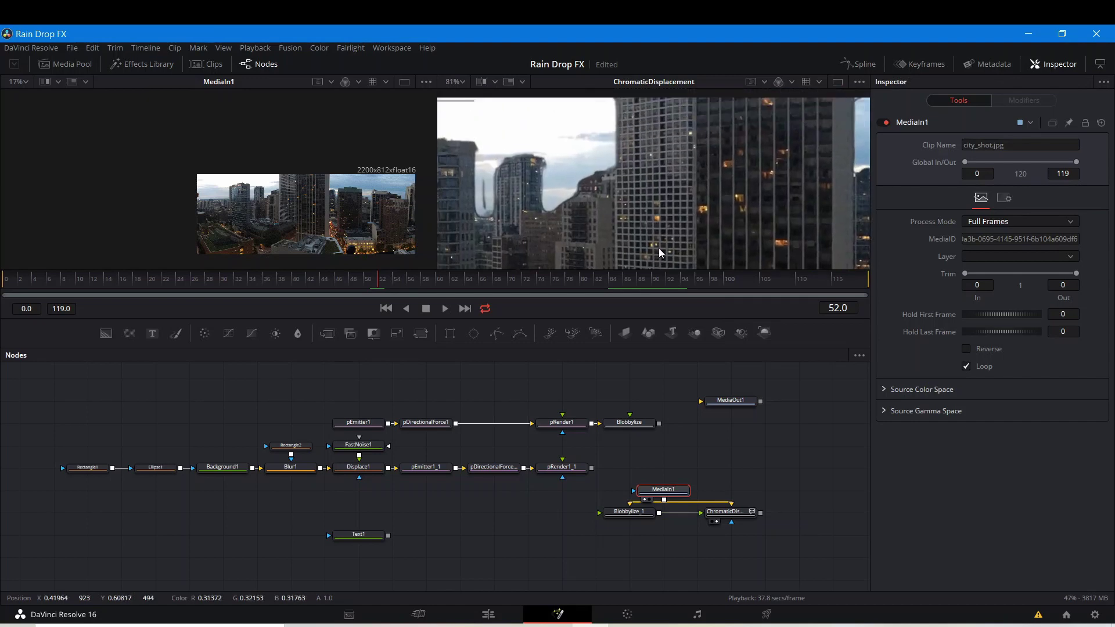
# Add a Channel Booleans (Bol) tool after ChromaticDisplacement
pyautogui.click(730, 513)
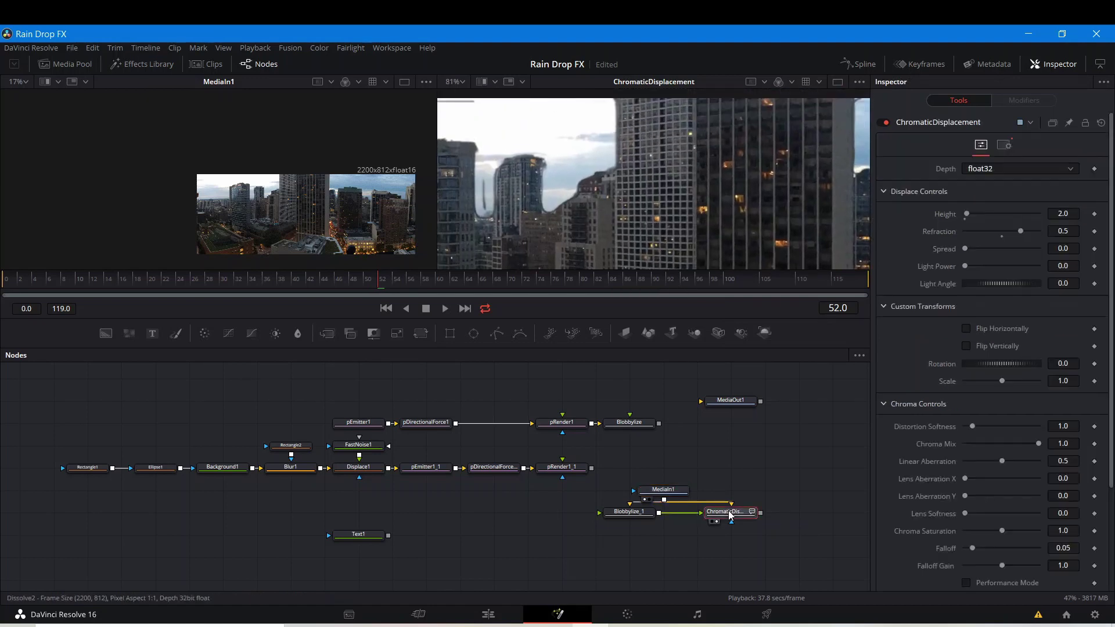
pyautogui.hotkey('shift', 'space')
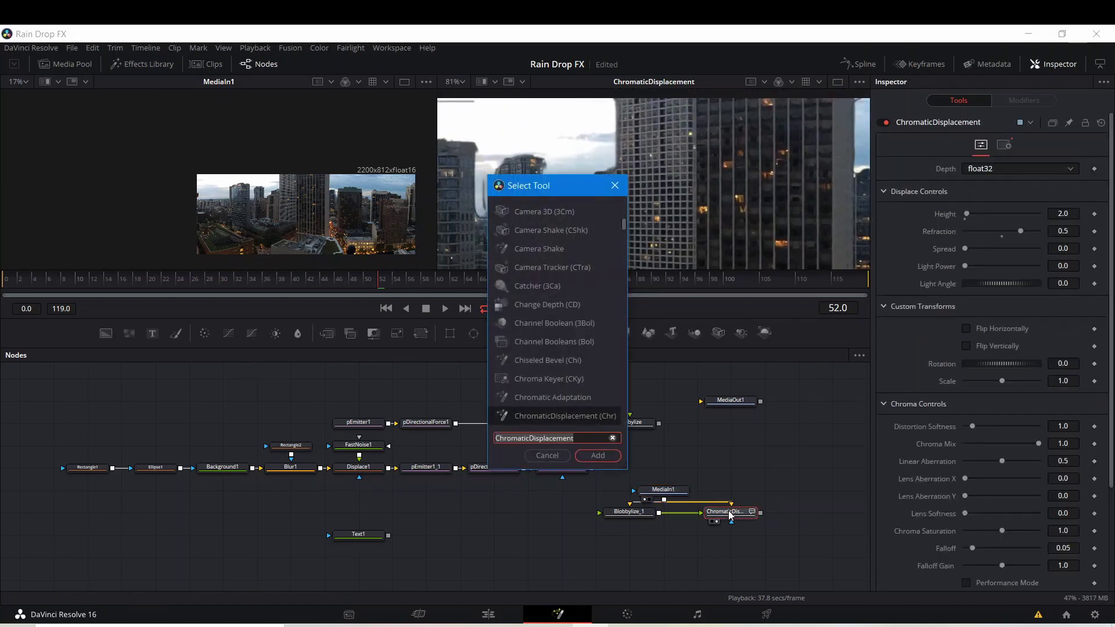
pyautogui.write('bol')
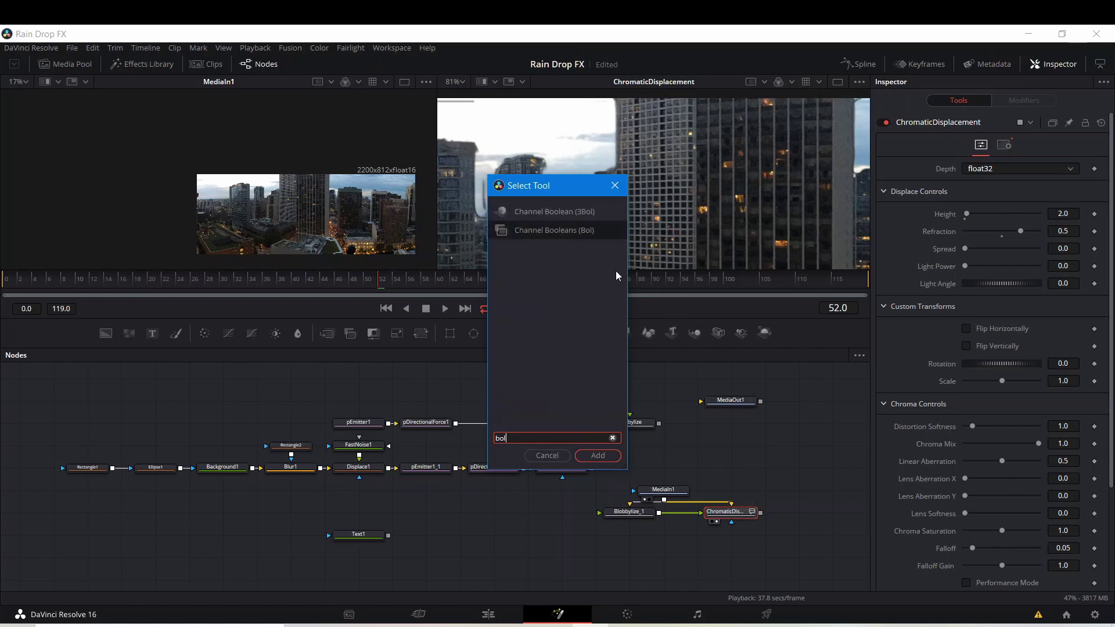
pyautogui.press('Return')
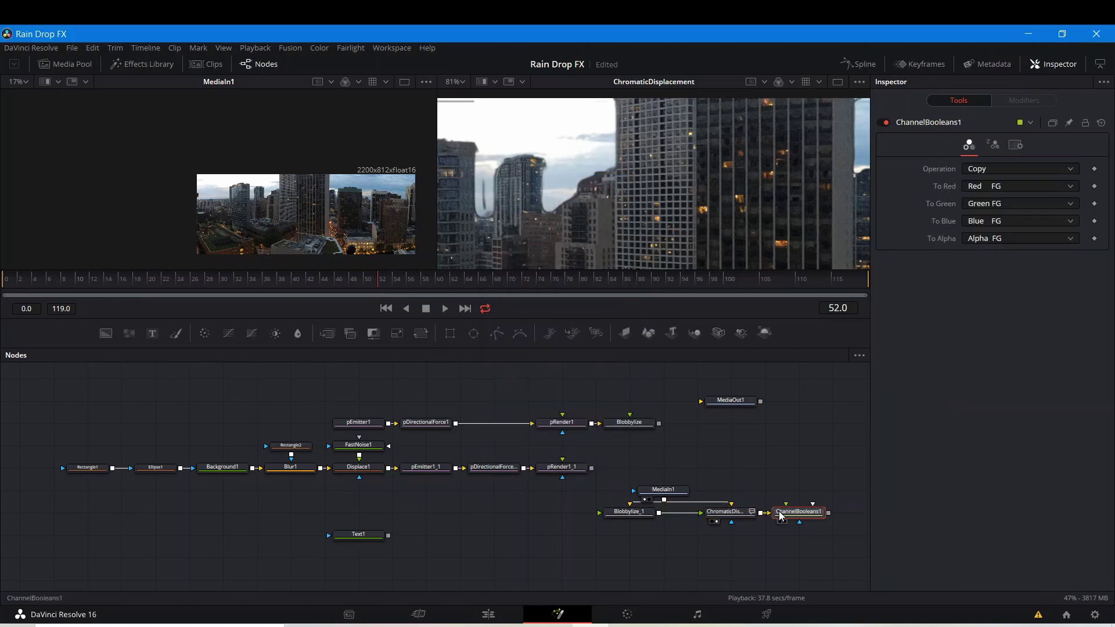
# Set the Channel Booleans operation to Clear and enable Apply Mask Inverted in its settings
pyautogui.click(991, 168)
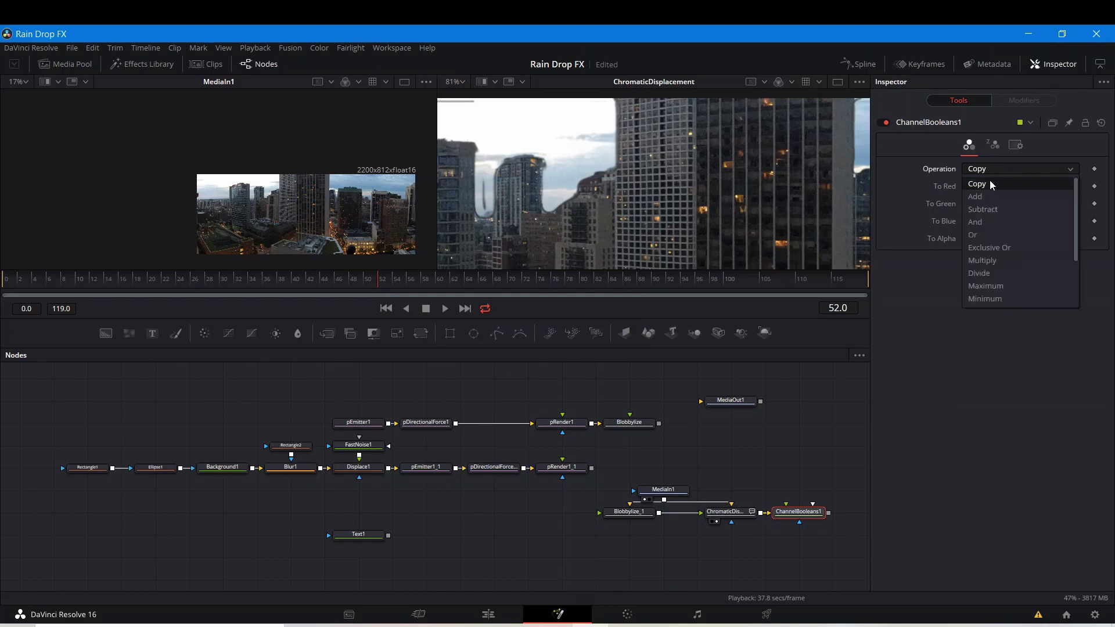
pyautogui.scroll(-3, 986, 254)
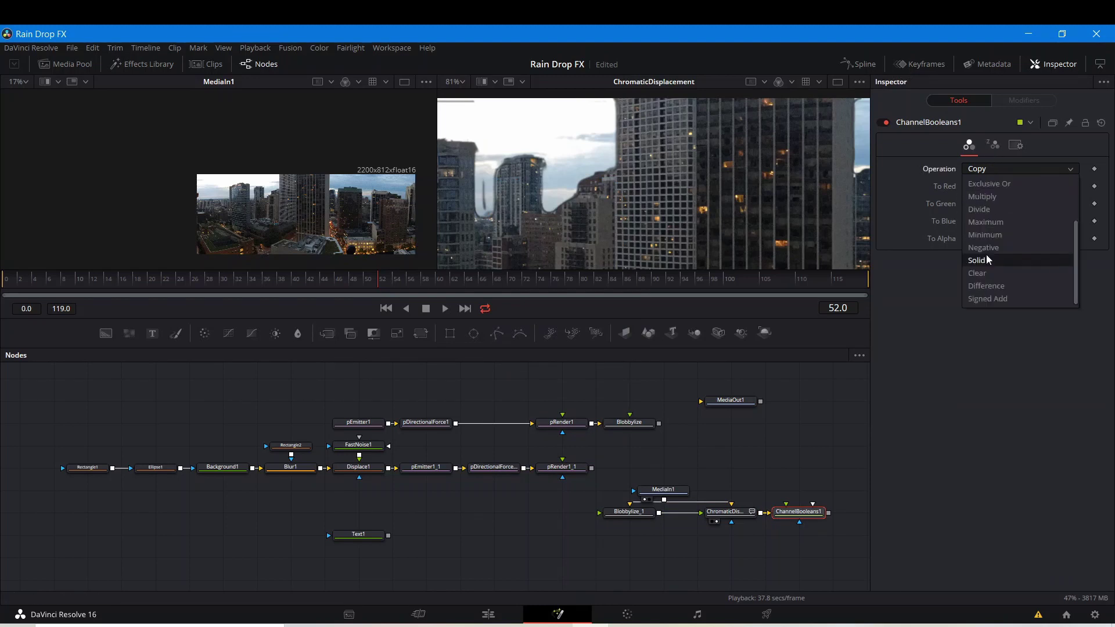
pyautogui.click(985, 269)
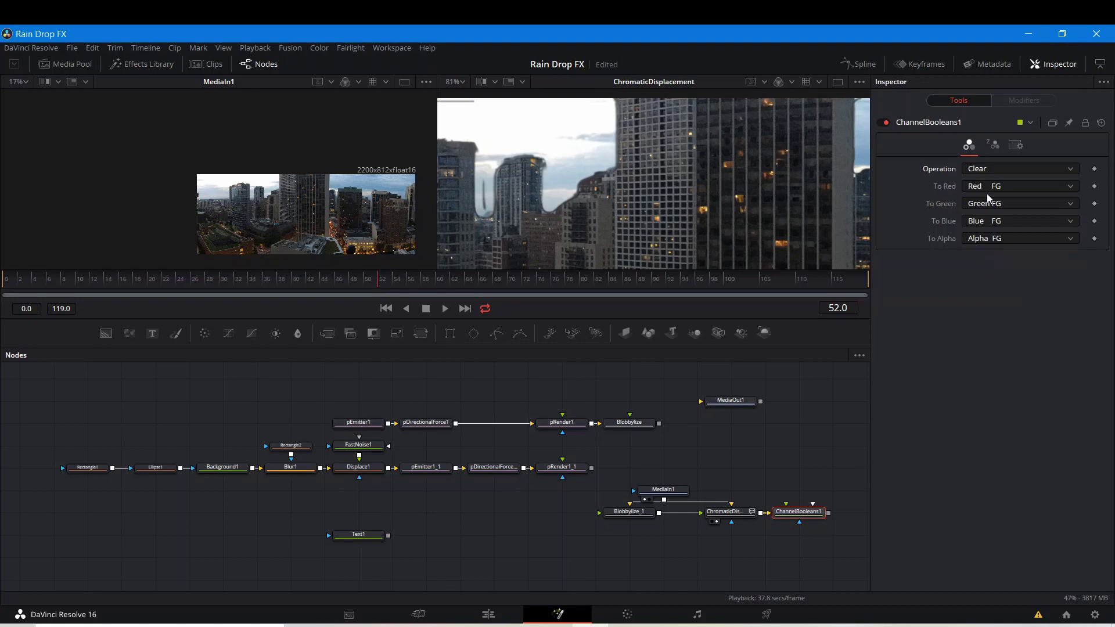
pyautogui.click(1016, 145)
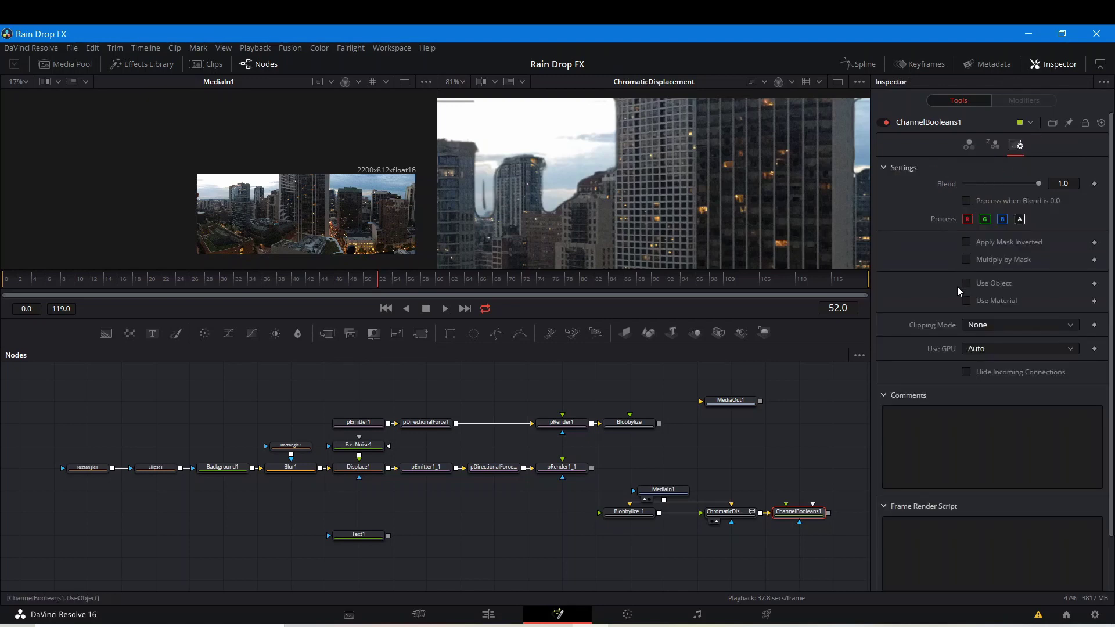
pyautogui.click(965, 242)
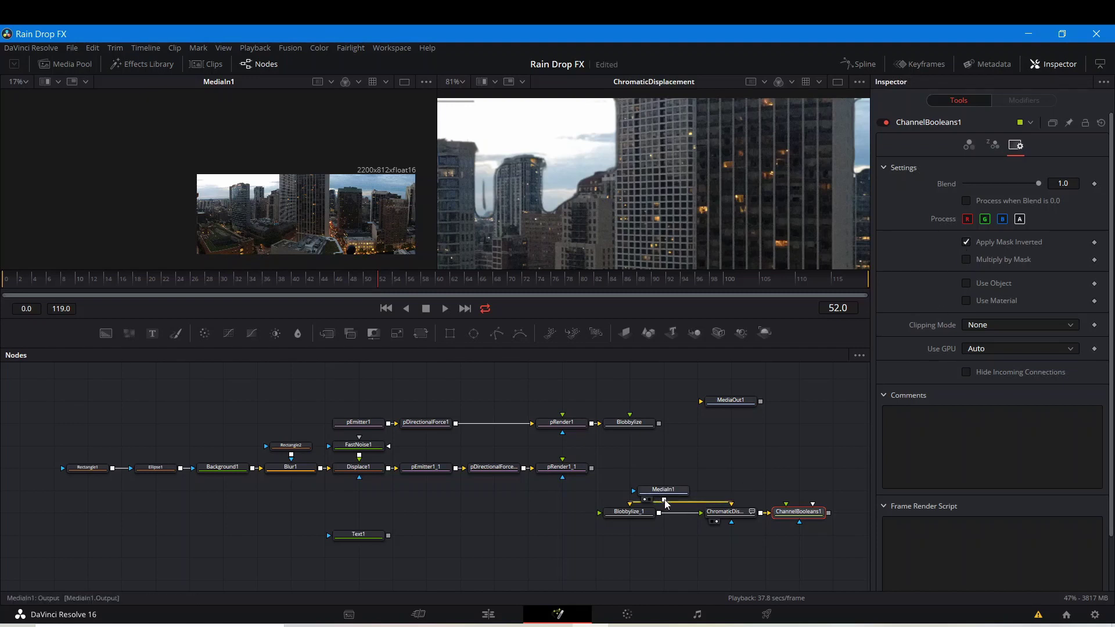
# Wire Blobbylize_1 into ChannelBooleans1's effect mask input and display ChannelBooleans1 in the second viewer
pyautogui.moveTo(666, 504); pyautogui.dragTo(751, 483)
pyautogui.moveTo(659, 512); pyautogui.dragTo(800, 523)
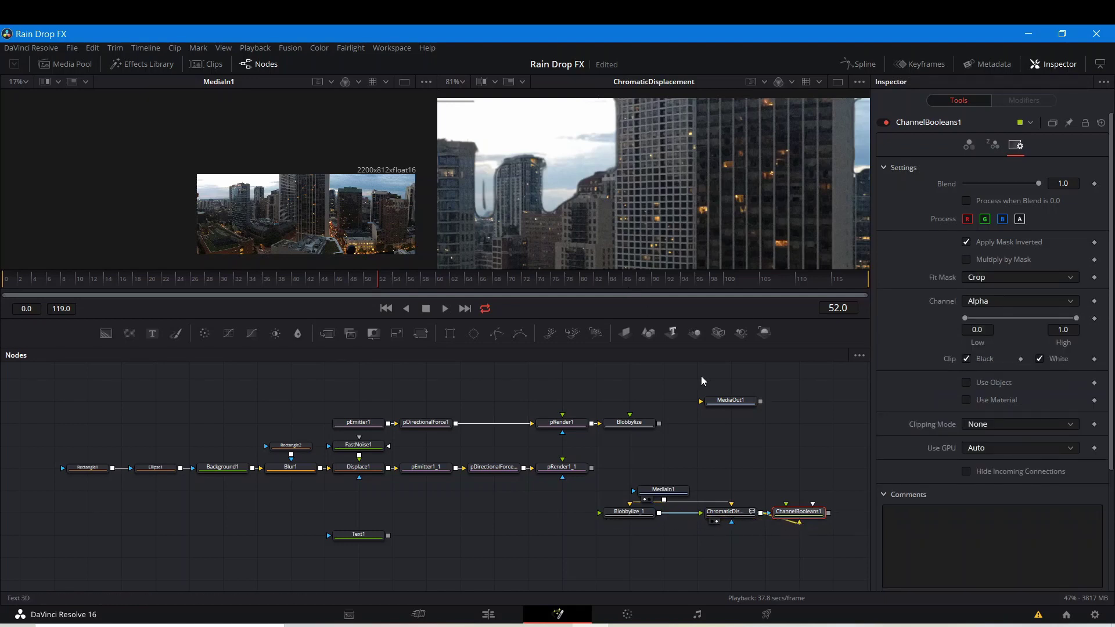
pyautogui.click(784, 522)
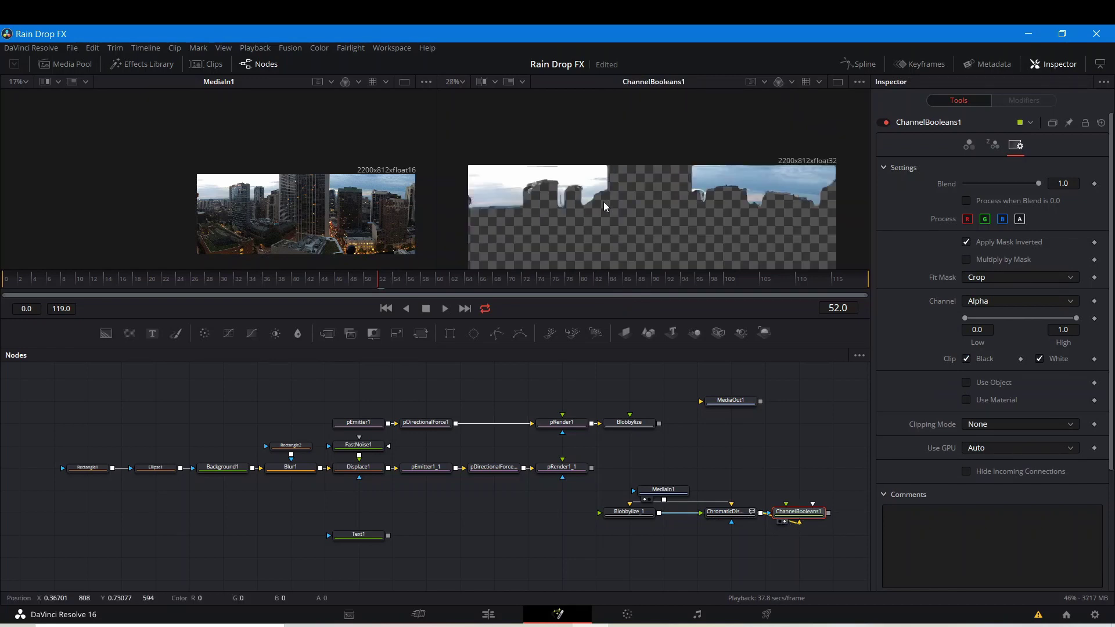
pyautogui.scroll(-3, 593, 182)
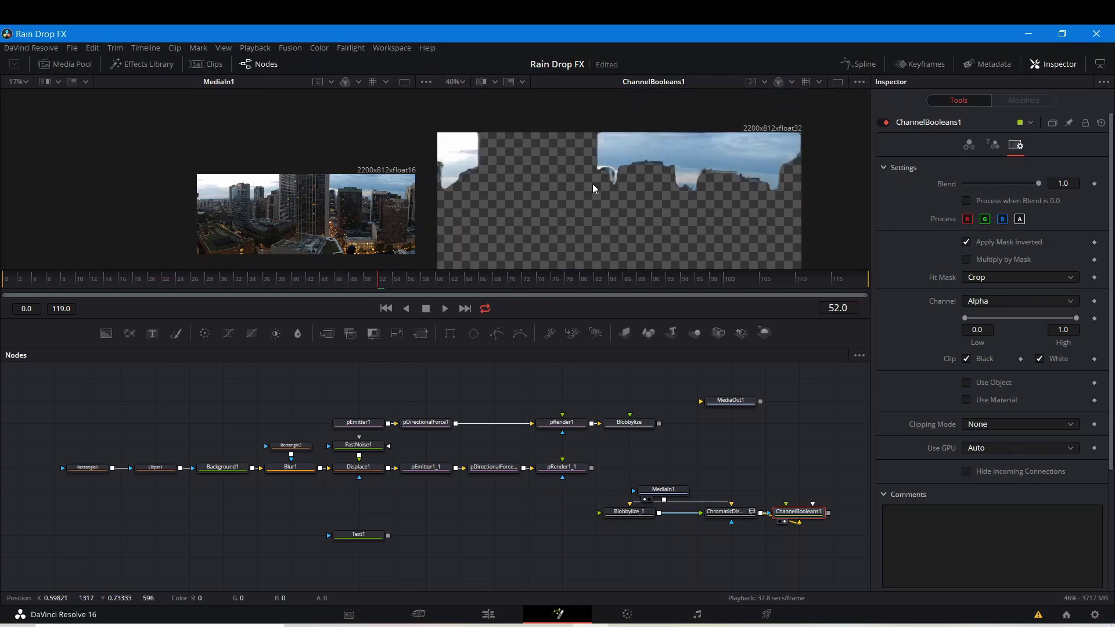
# Lower Blobbylize_1's Blobbyness to 0.0, try an Inverse Detail of 20.26, and restore Inverse Detail to its default of 5.0
pyautogui.click(630, 511)
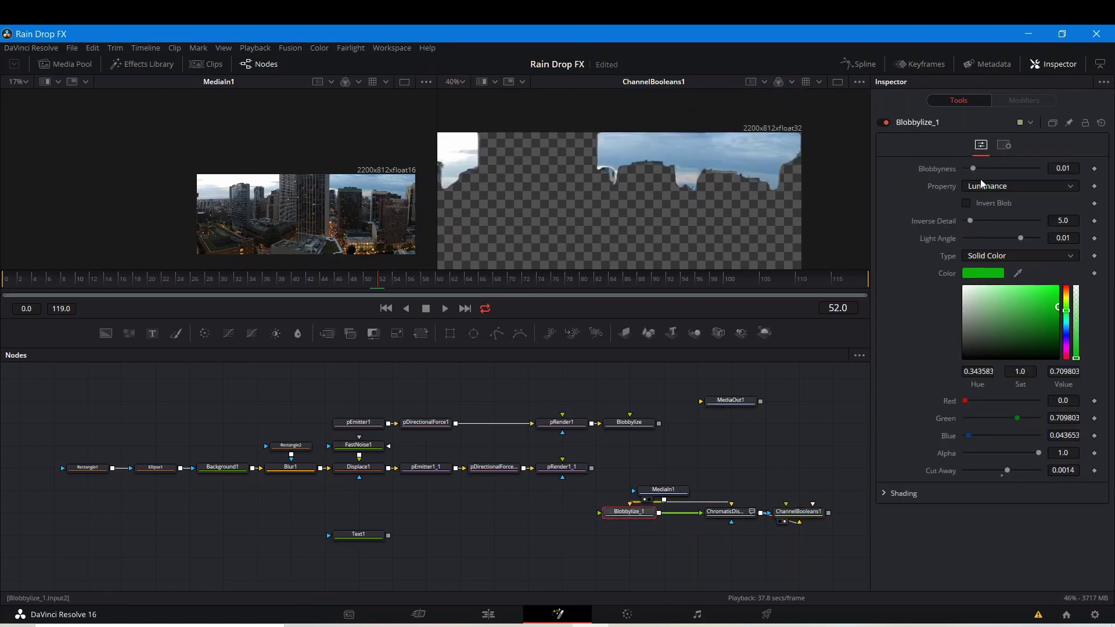
pyautogui.moveTo(976, 169)
pyautogui.mouseDown()
pyautogui.moveTo(1011, 173)
pyautogui.moveTo(966, 175)
pyautogui.mouseUp()
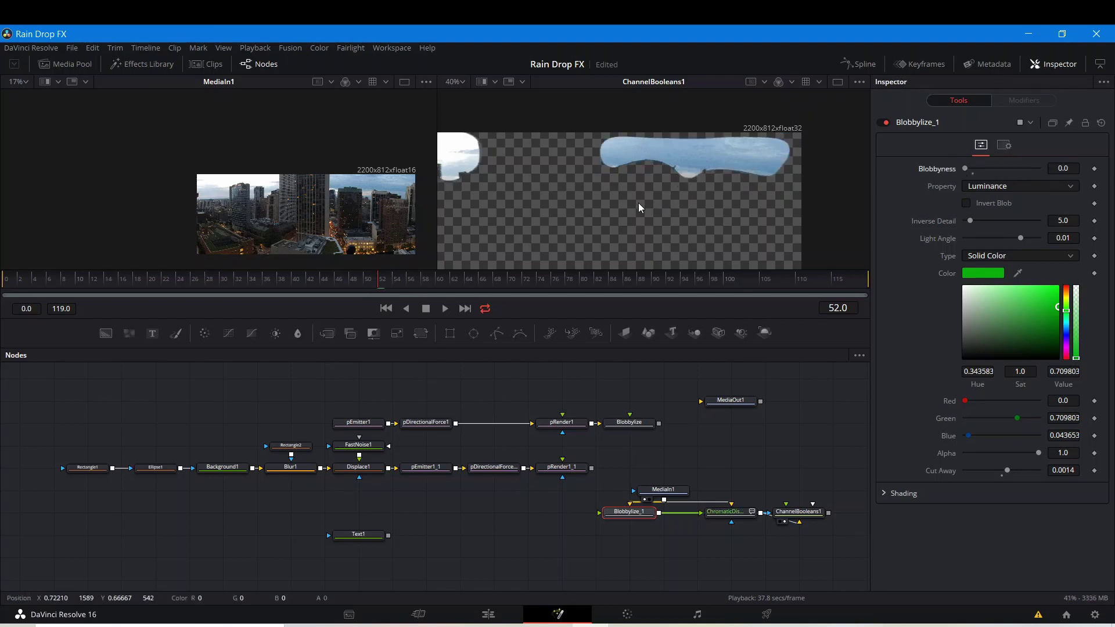
pyautogui.moveTo(628, 207); pyautogui.dragTo(696, 205)
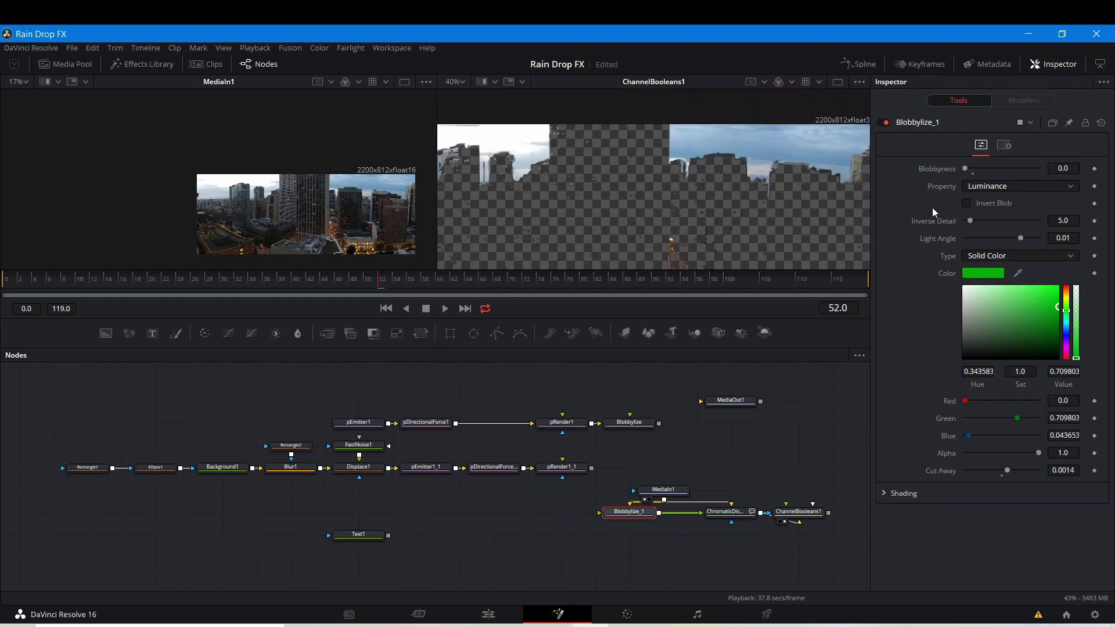
pyautogui.moveTo(967, 220); pyautogui.dragTo(1019, 219)
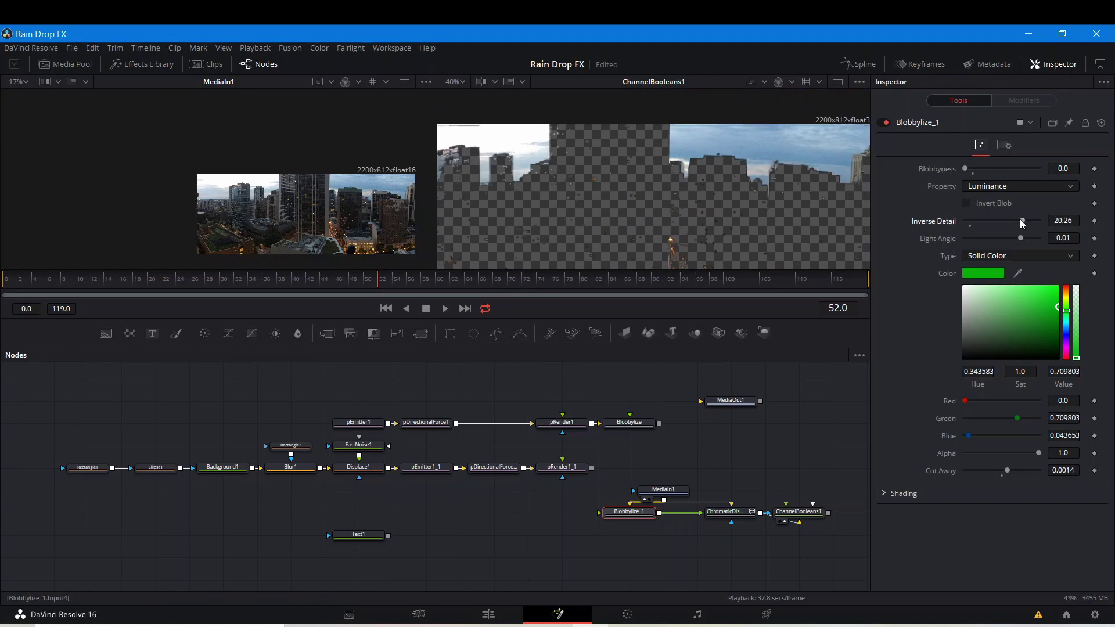
pyautogui.click(971, 224)
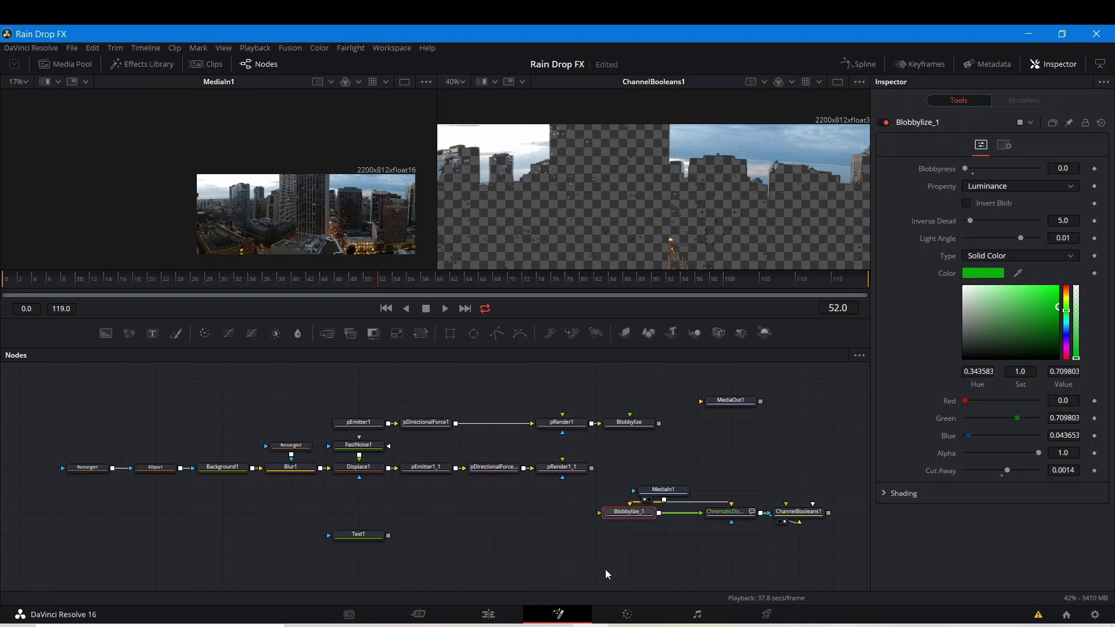
# Move Blobbylize_1 back behind pRender1_1, delete the ChromaticDisplacement and ChannelBooleans1 nodes, and place MediaIn1 lower in the node graph
pyautogui.moveTo(634, 518); pyautogui.dragTo(634, 475)
pyautogui.moveTo(647, 563); pyautogui.dragTo(802, 519)
pyautogui.rightClick(802, 518)
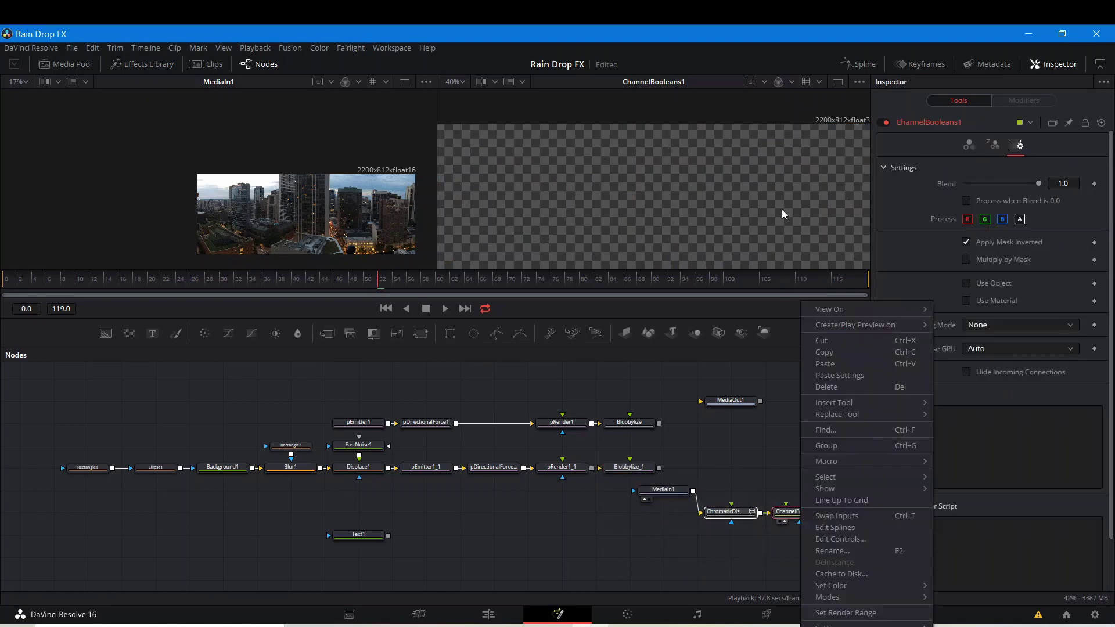
pyautogui.press('Escape')
pyautogui.press('Delete')
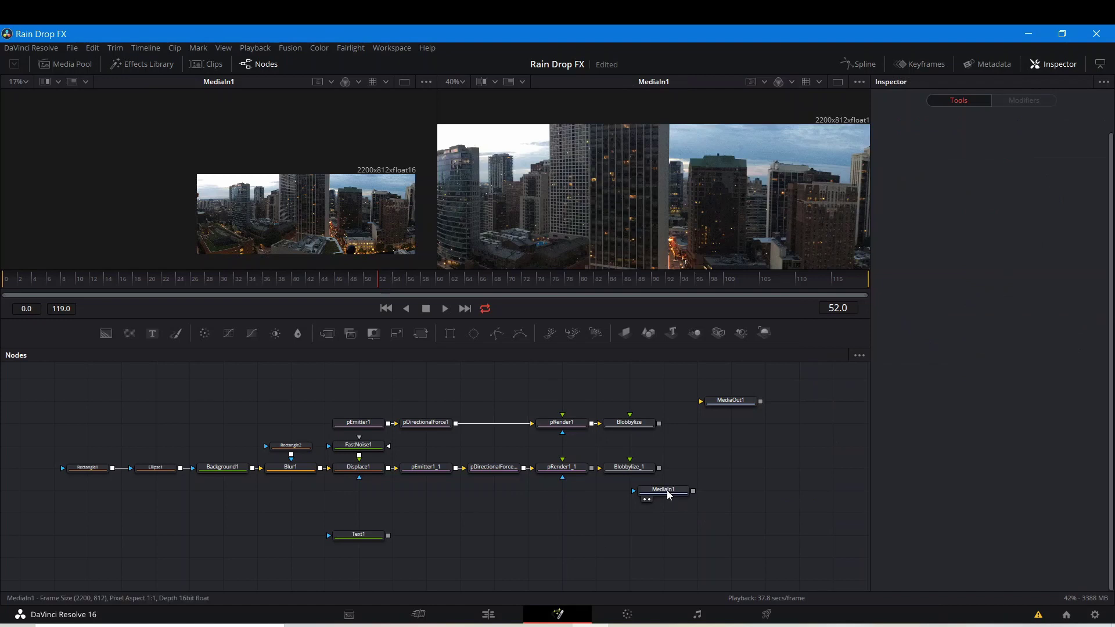
pyautogui.moveTo(663, 491); pyautogui.dragTo(663, 535)
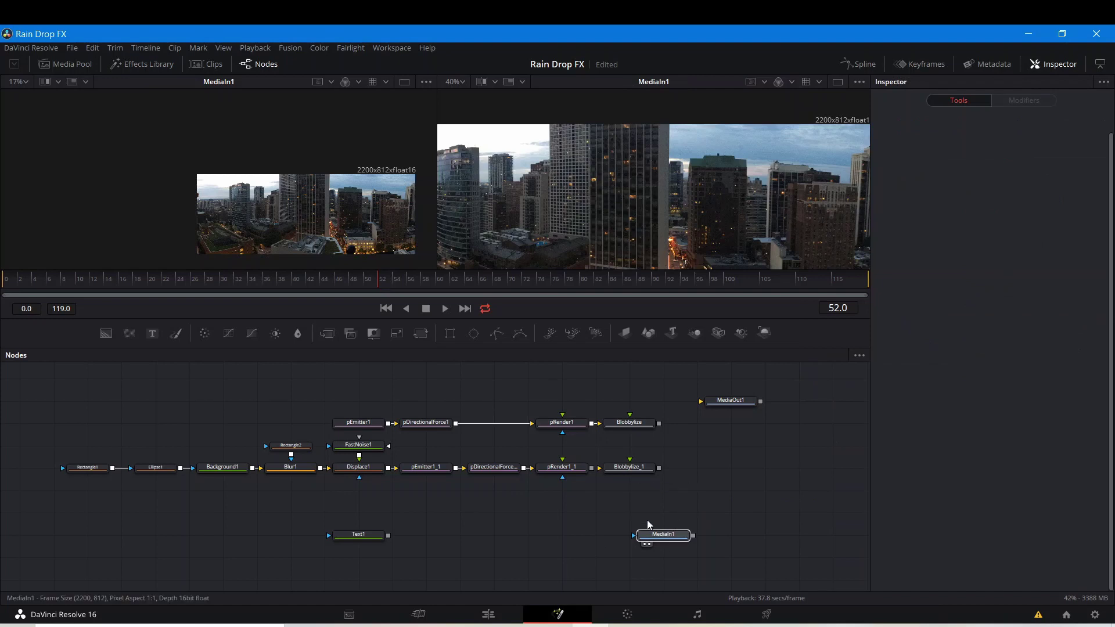
# Display Blobbylize_1 in the second viewer and set its Inverse Detail to 3.5, Light Angle to -0.02 and Property to Alpha
pyautogui.click(615, 477)
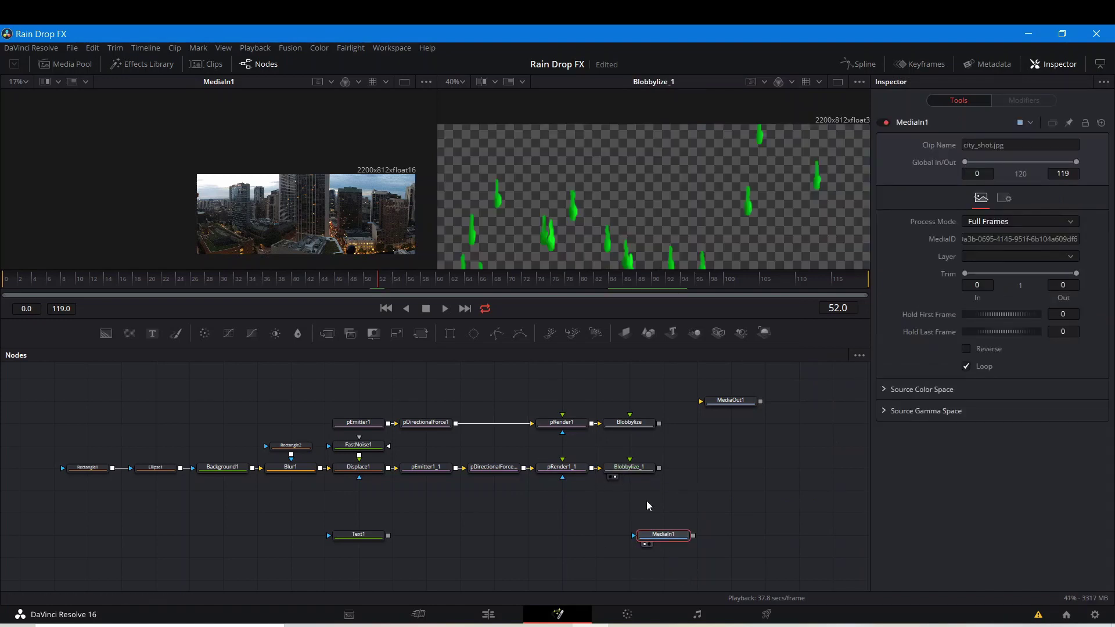
pyautogui.click(644, 468)
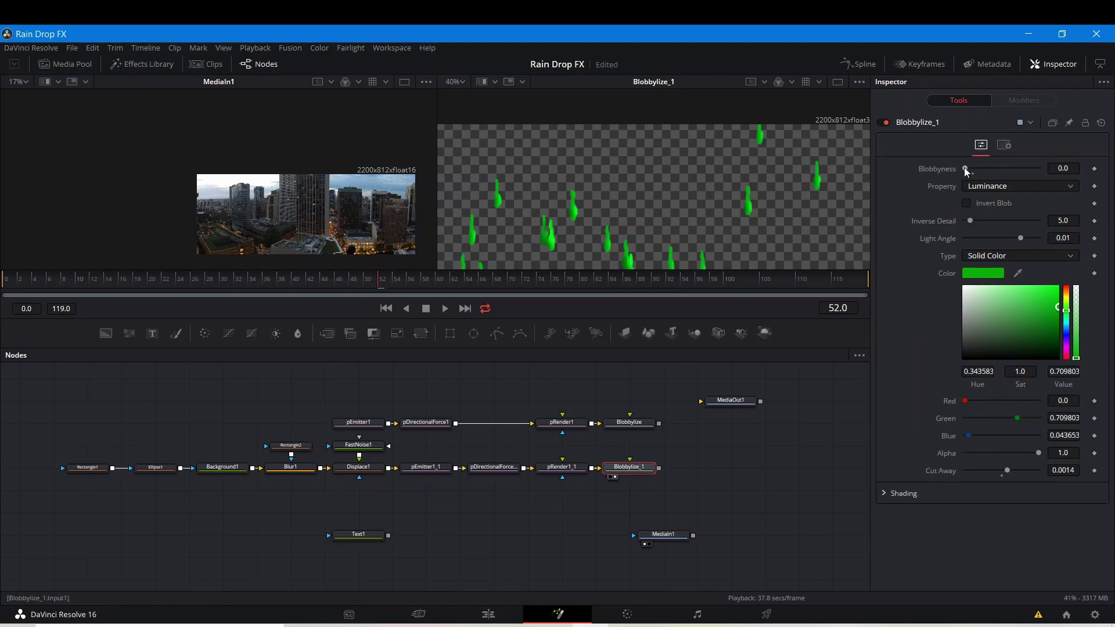
pyautogui.moveTo(970, 221); pyautogui.dragTo(920, 241)
pyautogui.moveTo(1021, 238); pyautogui.dragTo(882, 272)
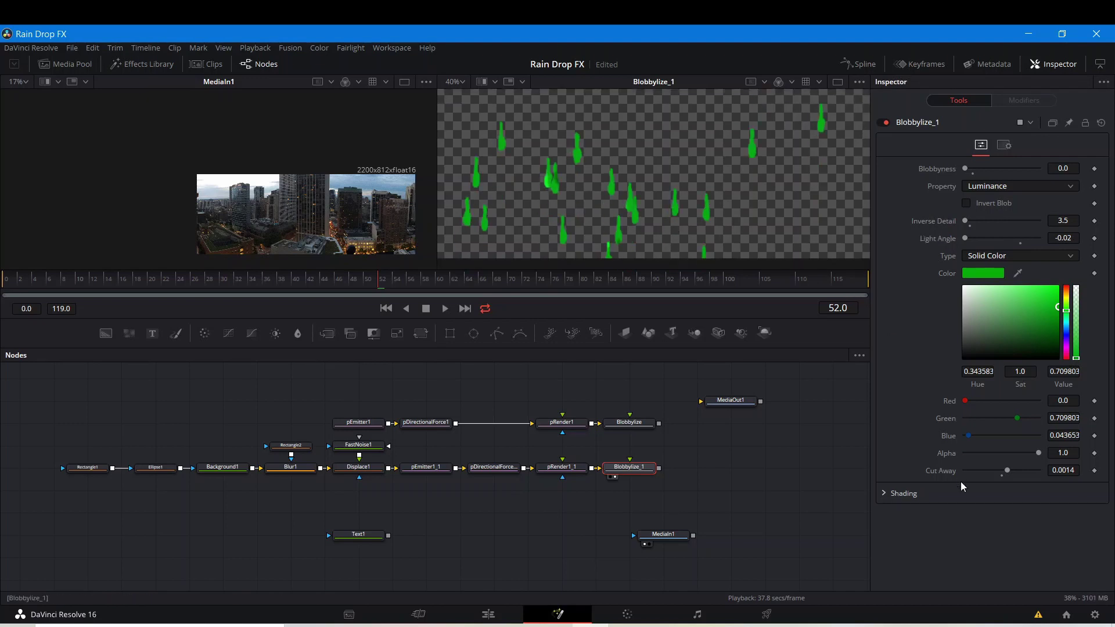
pyautogui.click(984, 186)
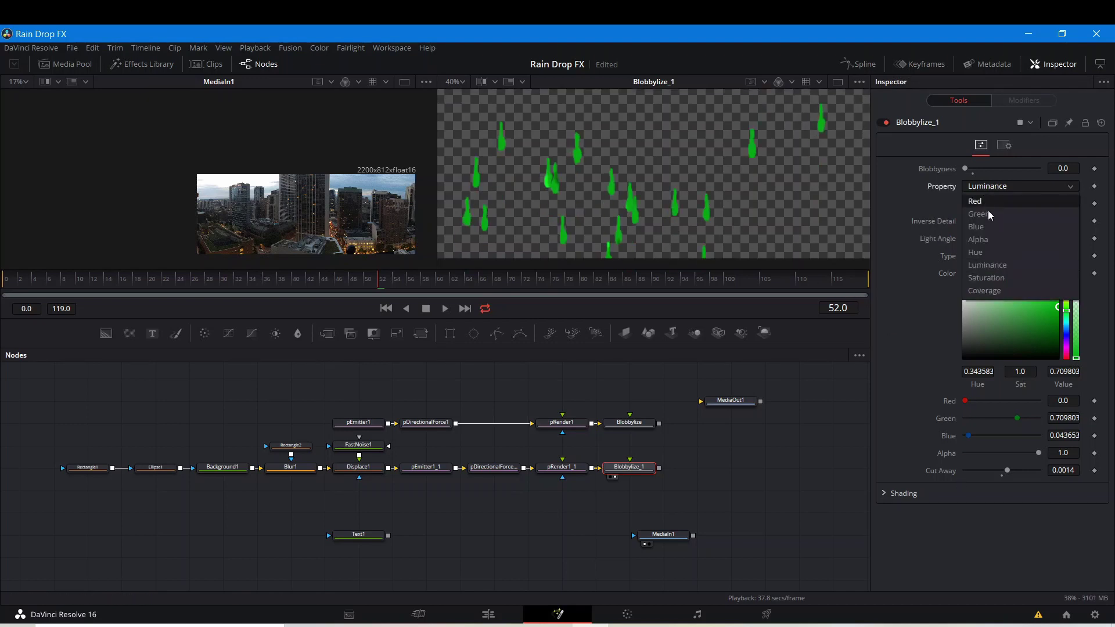
pyautogui.click(991, 237)
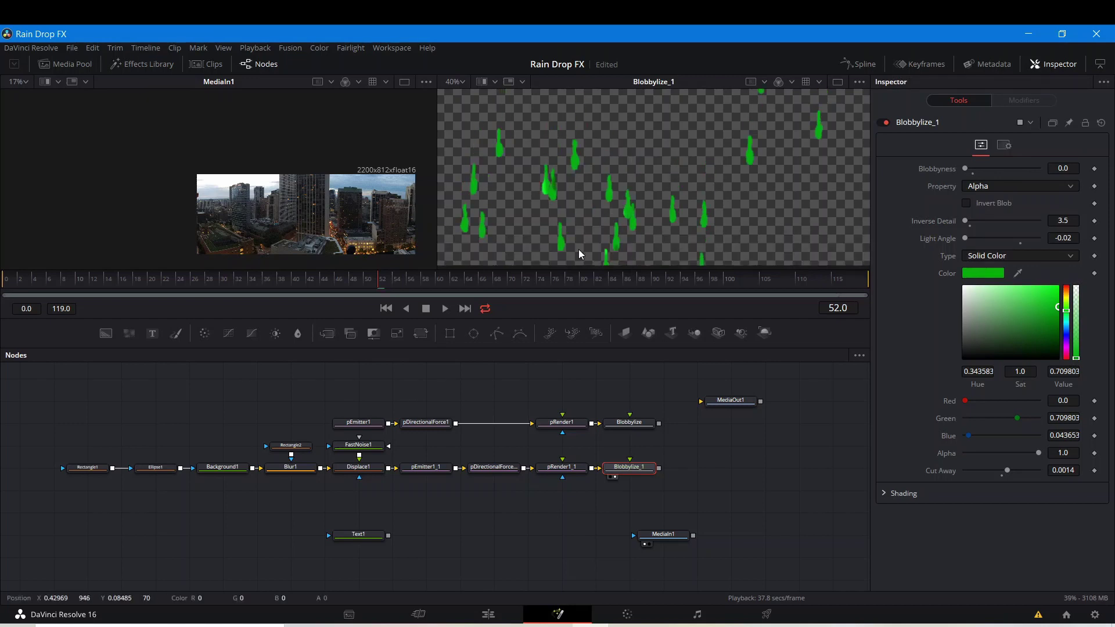
pyautogui.scroll(-1, 573, 228)
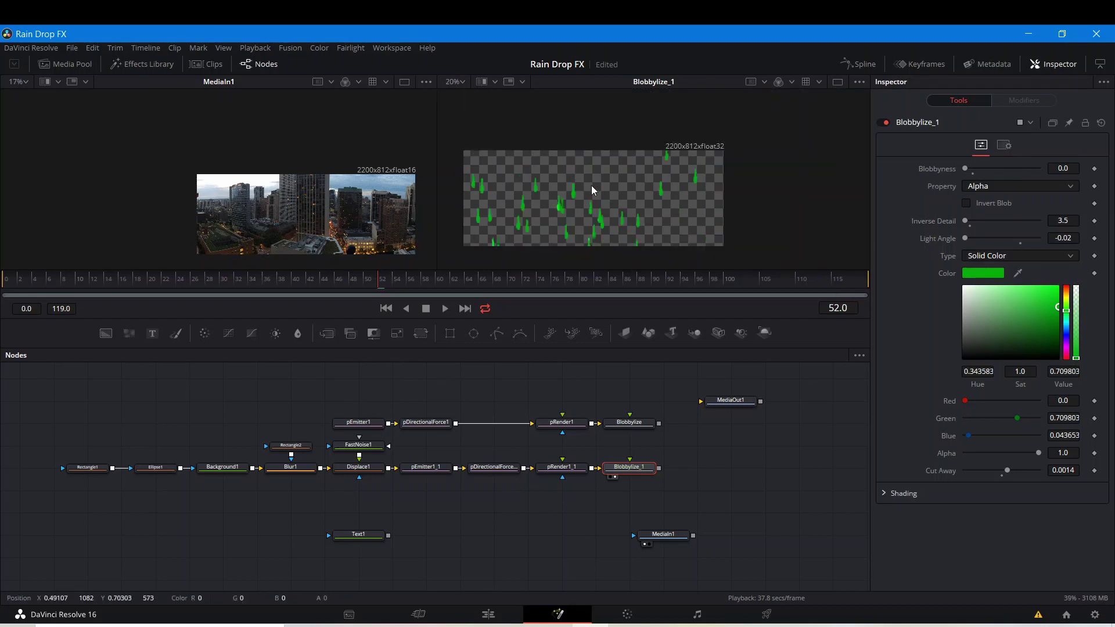
pyautogui.scroll(1, 591, 187)
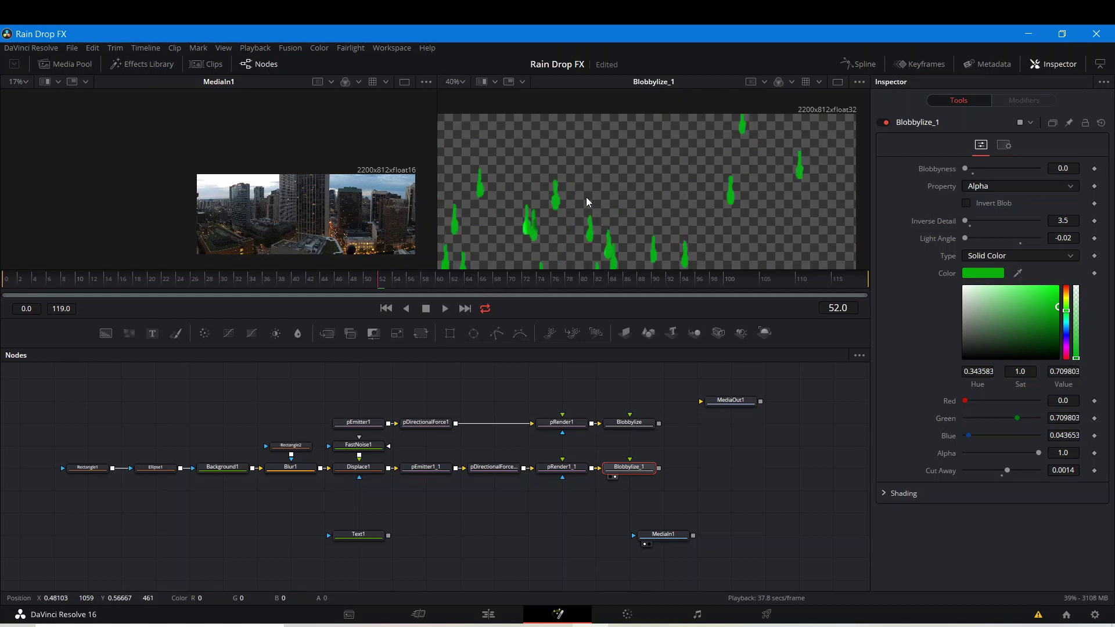
pyautogui.scroll(-1, 587, 197)
# Merge Blobbylize as foreground over Blobbylize_1 and display the merge in the second viewer
pyautogui.click(679, 471)
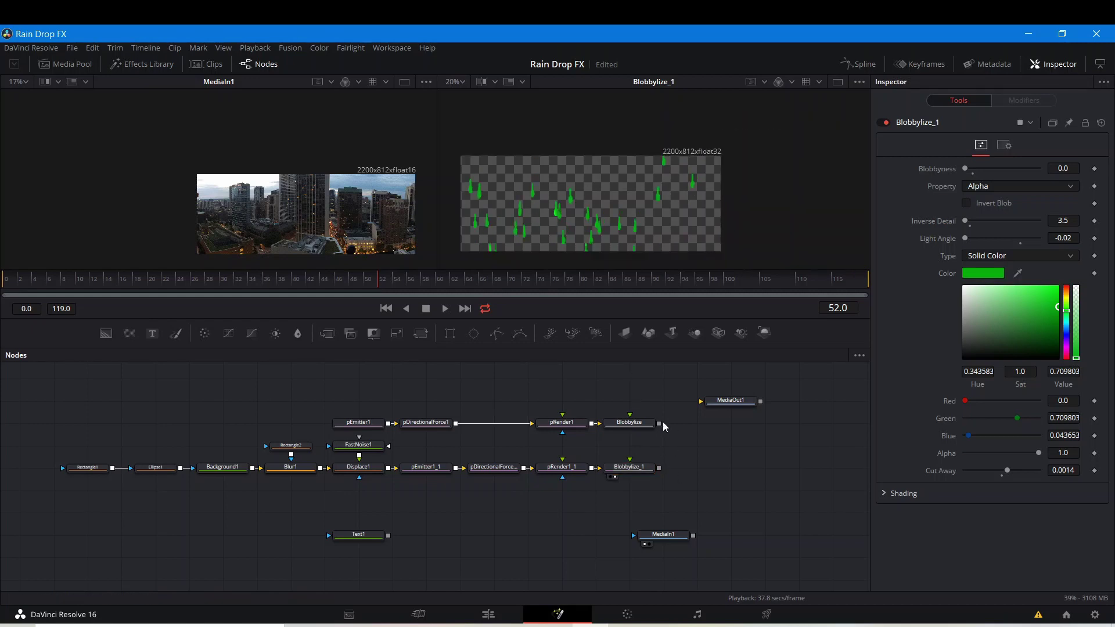
pyautogui.moveTo(663, 421); pyautogui.dragTo(681, 475)
pyautogui.click(684, 477)
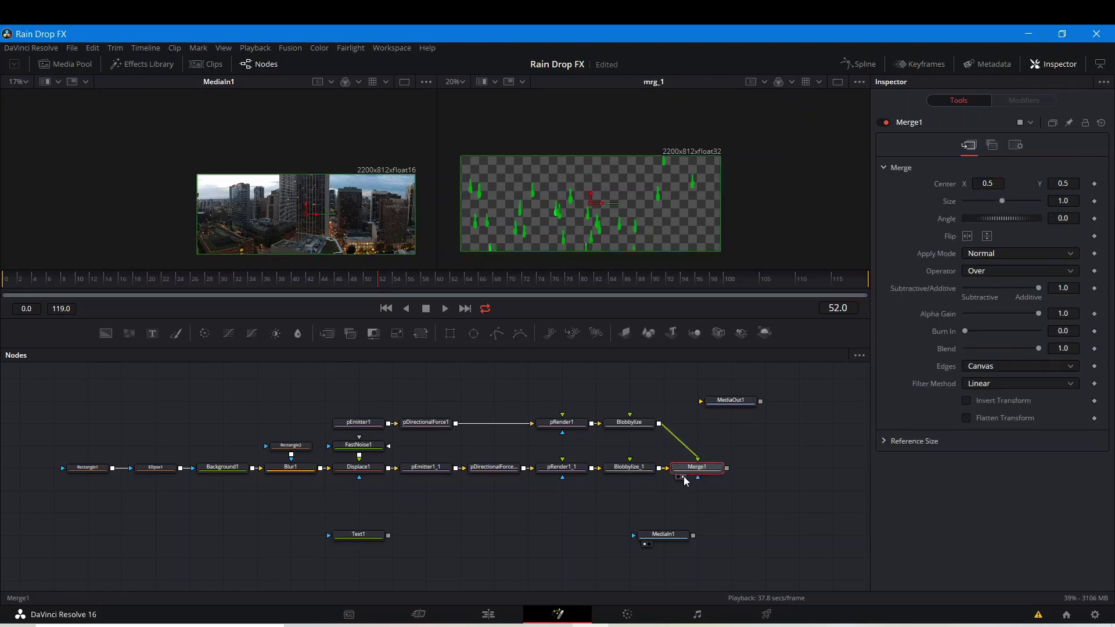
# Switch the node graph's connection lines to Orthogonal Pipes
pyautogui.rightClick(667, 448)
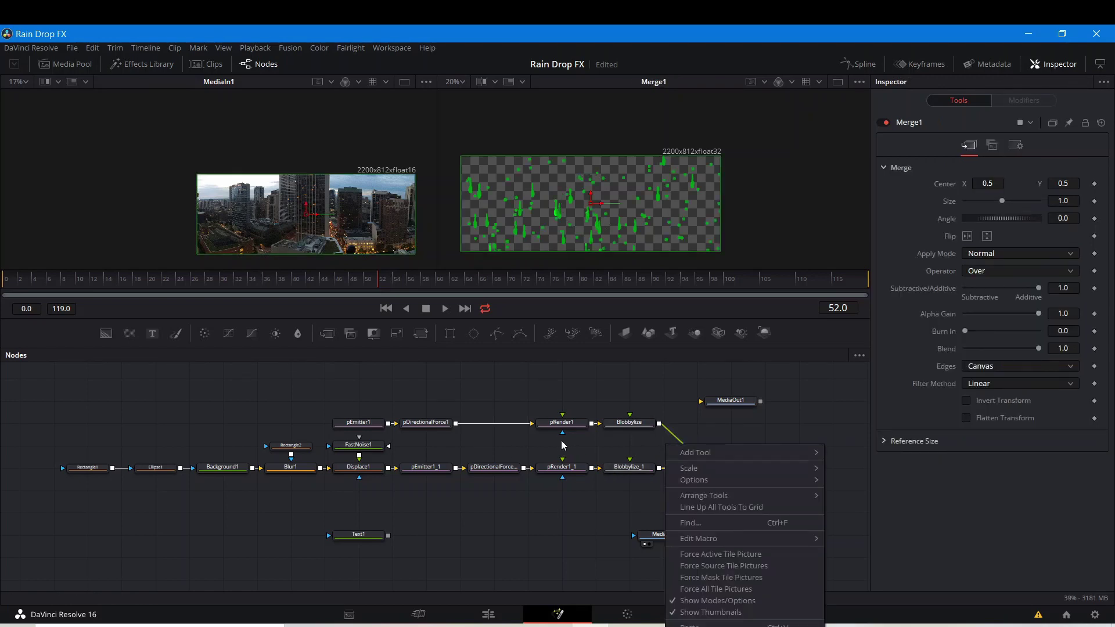
pyautogui.moveTo(732, 481)
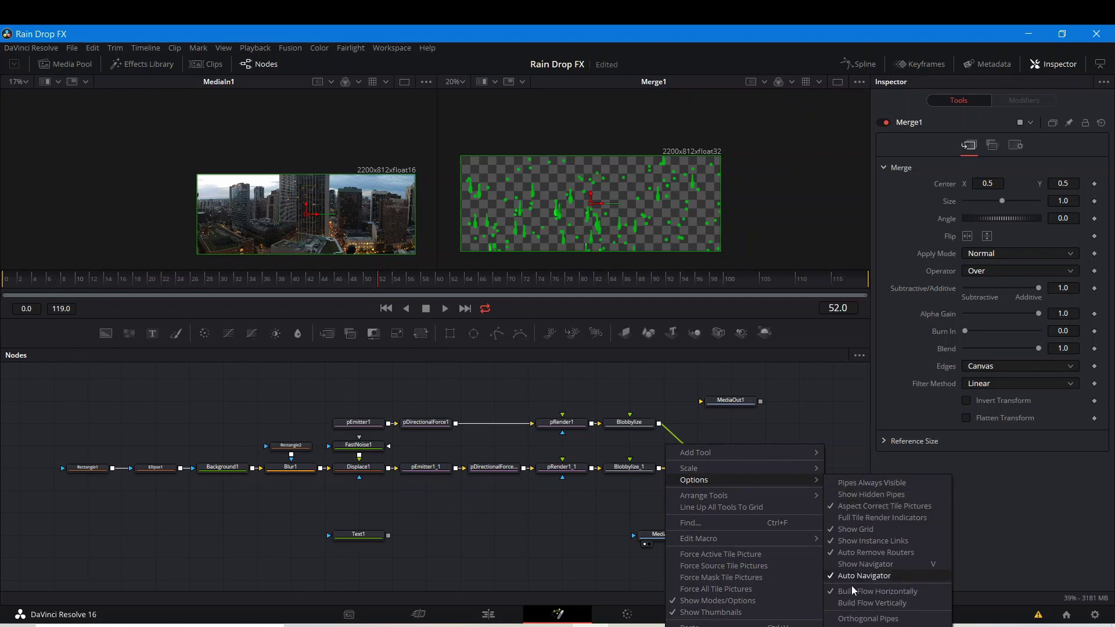
pyautogui.click(852, 619)
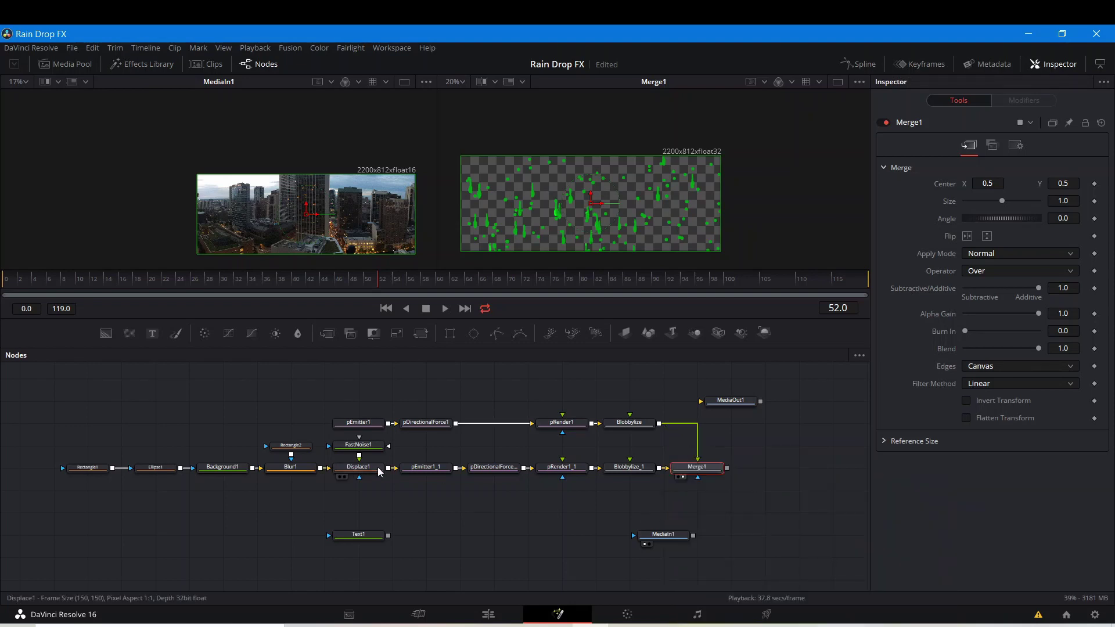
# Stack Rectangle1 and Ellipse1 above Background1, and pEmitter1 and pDirectionalForce1 above pRender1
pyautogui.moveTo(89, 467); pyautogui.dragTo(212, 455)
pyautogui.keyDown('ctrl'); pyautogui.click(146, 473); pyautogui.keyUp('ctrl')
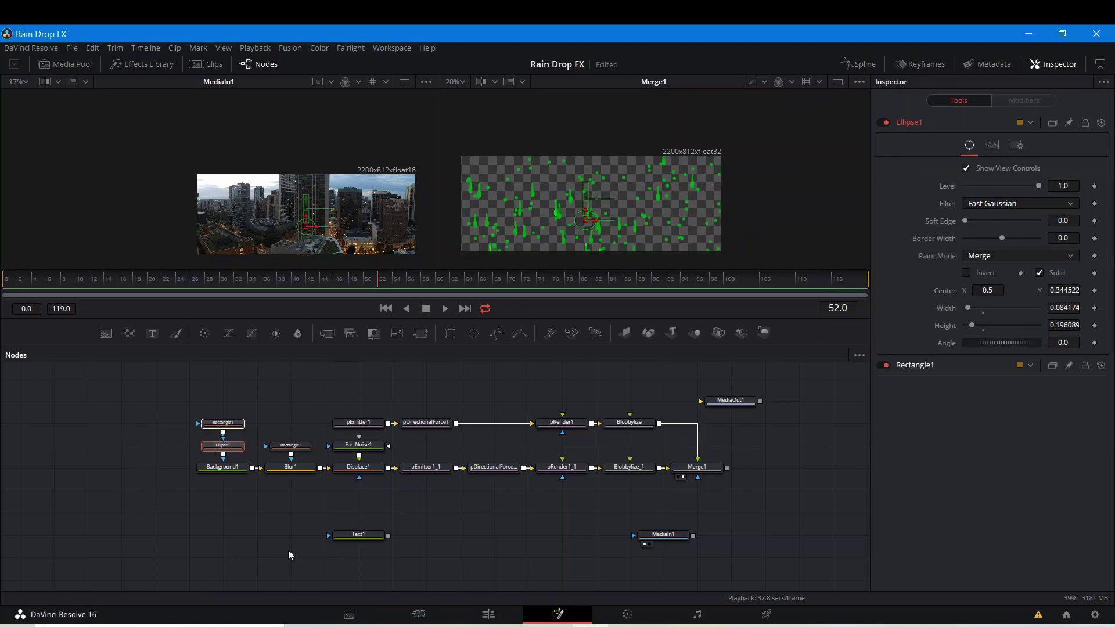
pyautogui.moveTo(359, 422); pyautogui.dragTo(562, 363)
pyautogui.keyDown('ctrl'); pyautogui.click(425, 422); pyautogui.keyUp('ctrl')
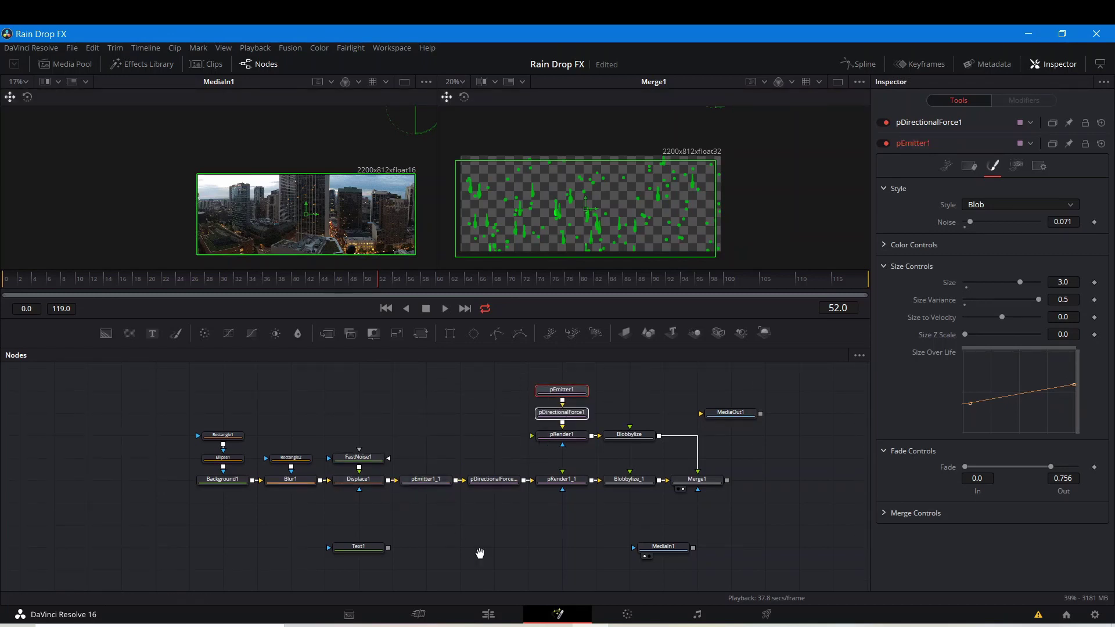
# Cut the unused Text1 node from the node graph
pyautogui.moveTo(480, 552); pyautogui.dragTo(381, 527)
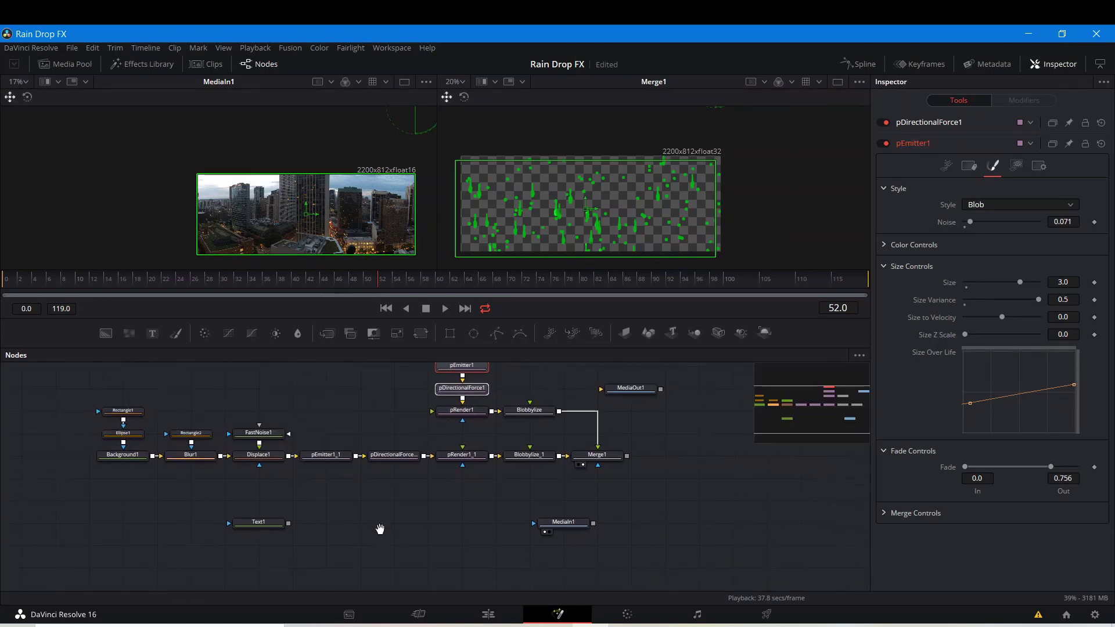
pyautogui.click(272, 530)
pyautogui.rightClick(271, 530)
pyautogui.moveTo(375, 204)
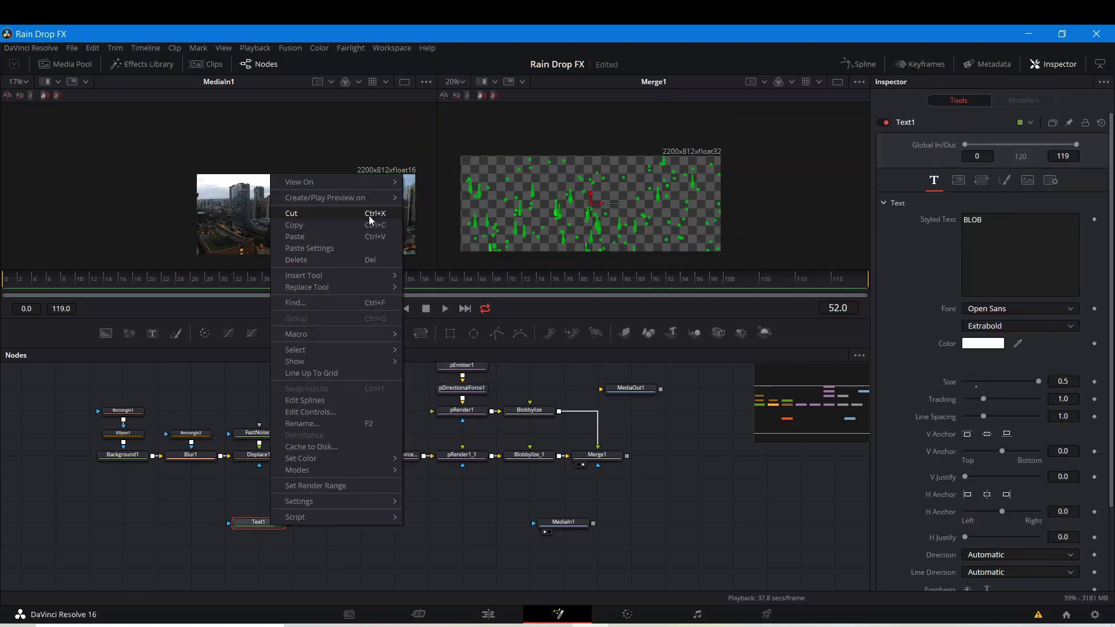
pyautogui.click(355, 213)
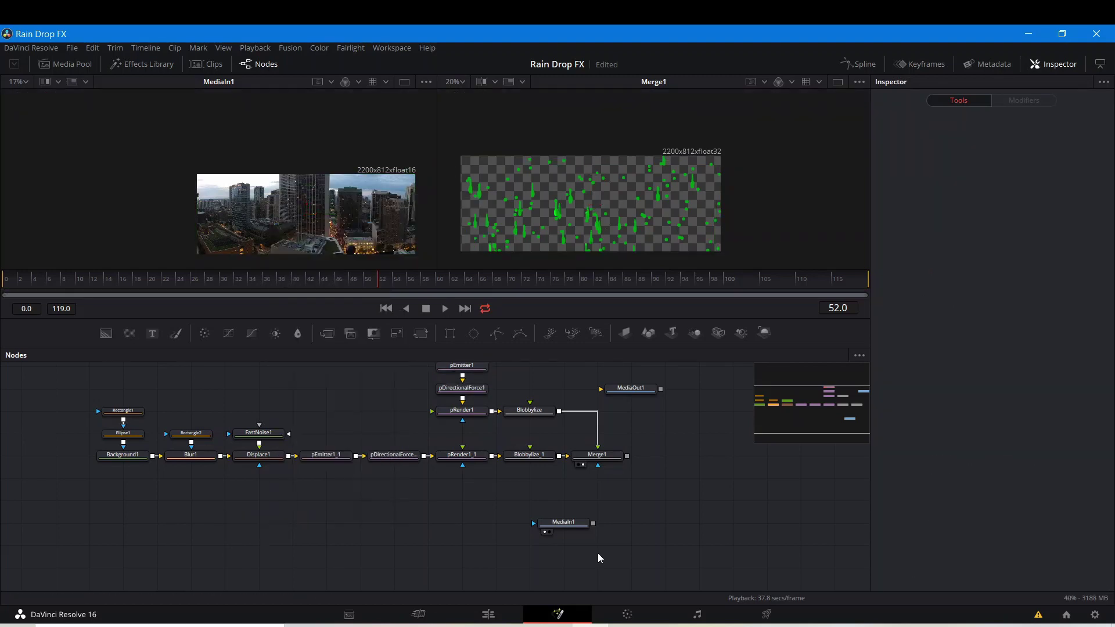
# Add a ChromaticDisplacement tool after Merge1
pyautogui.scroll(2, 627, 217)
pyautogui.scroll(-2, 627, 218)
pyautogui.click(599, 457)
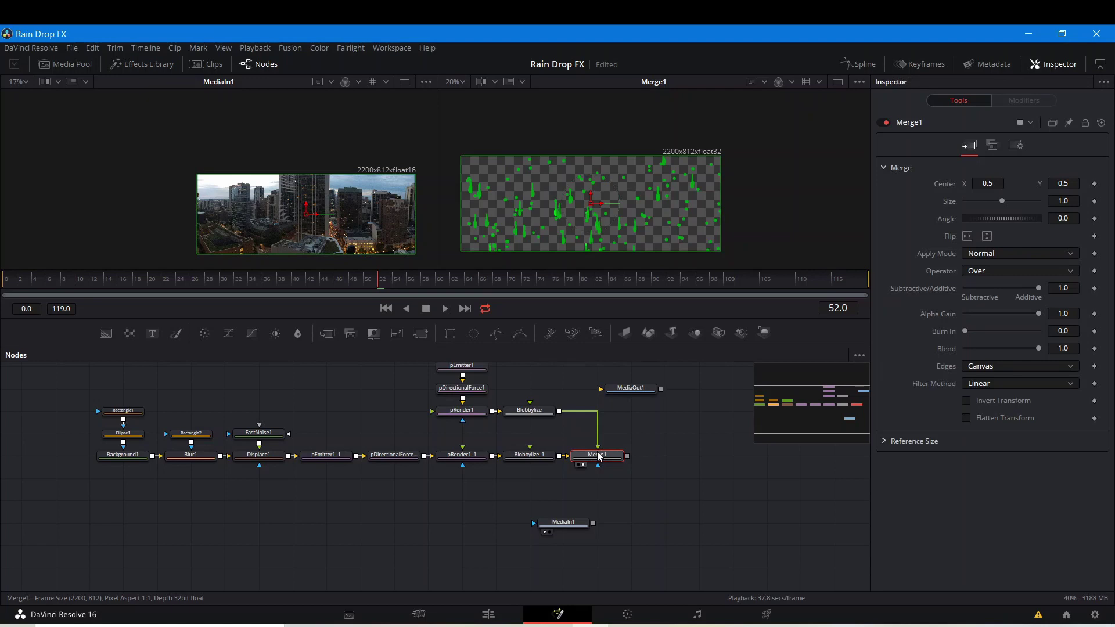
pyautogui.hotkey('shift', 'space')
pyautogui.write('chr')
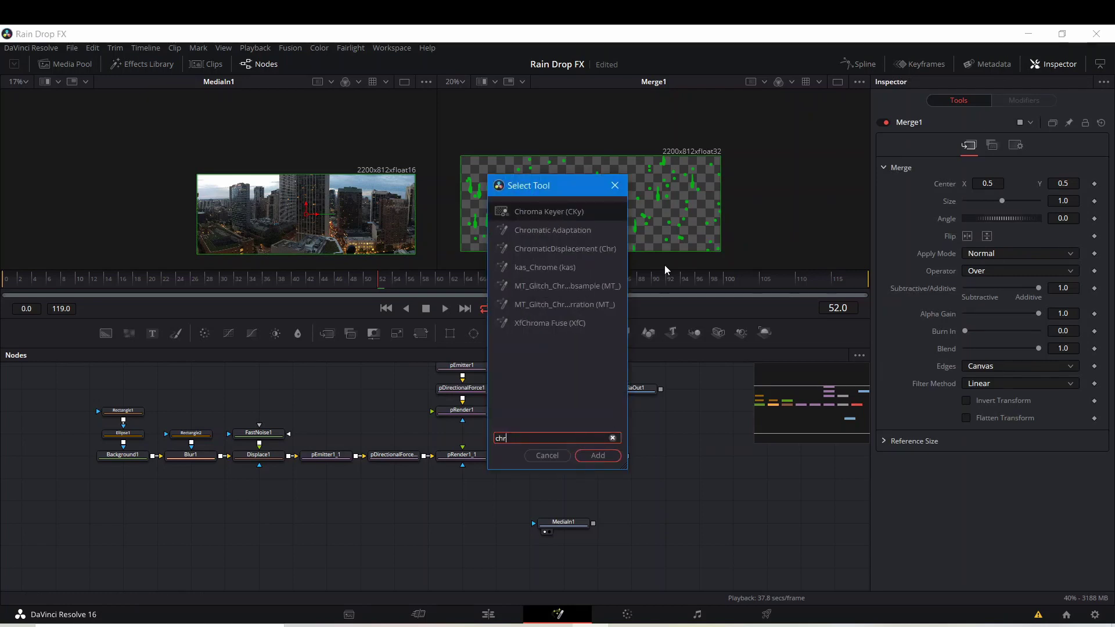
pyautogui.click(569, 251)
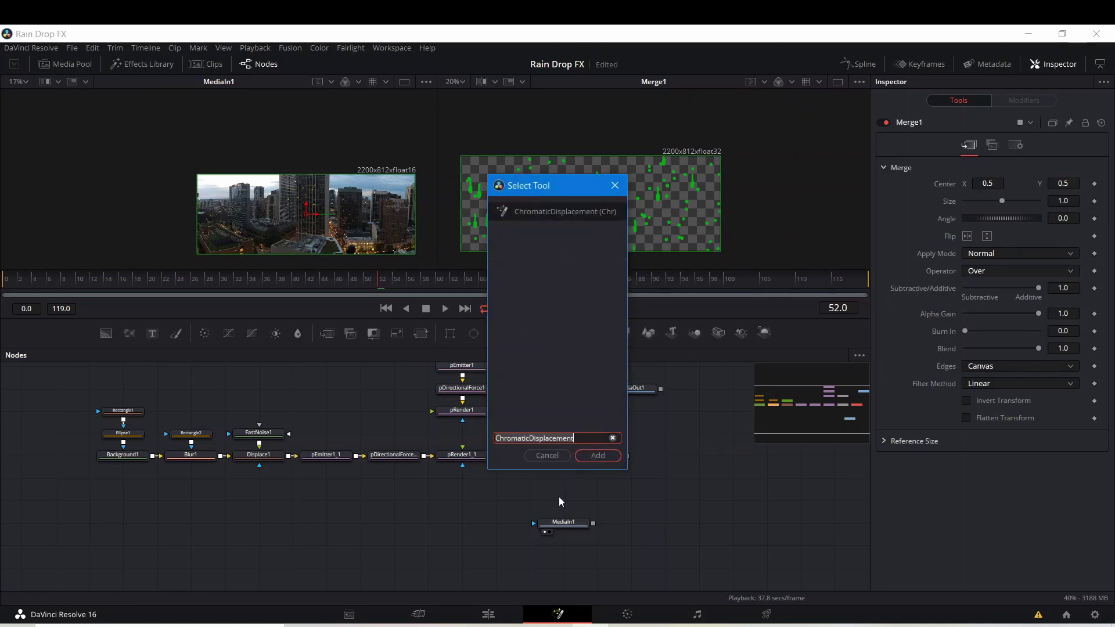
pyautogui.click(579, 456)
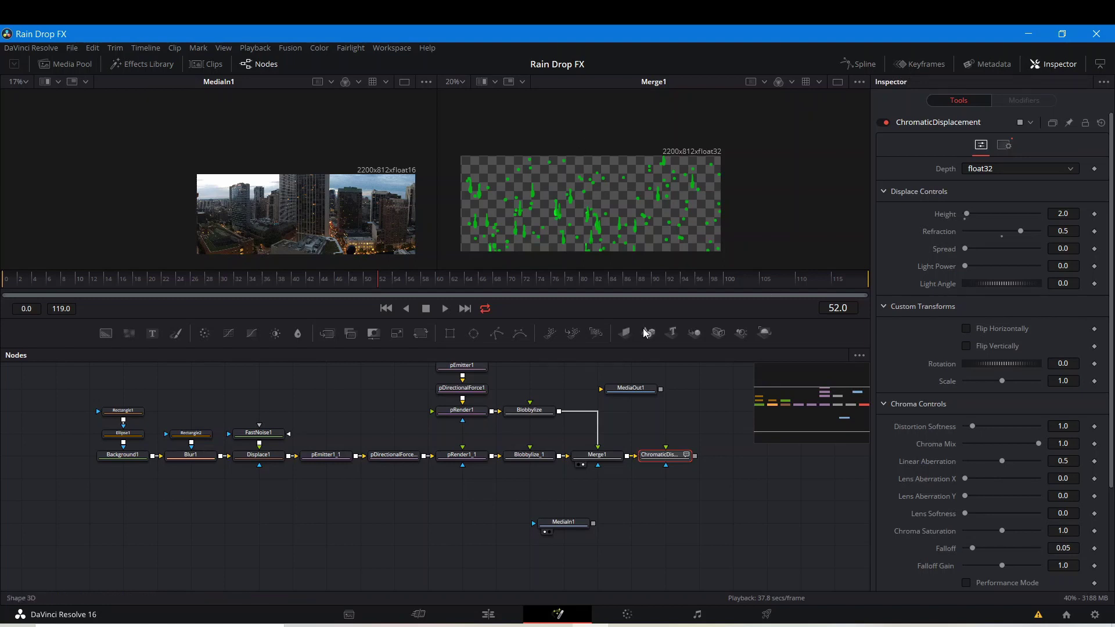
# Review the ChromaticDisplacement controls, then detach the node from Merge1 and place it slightly farther along the row
pyautogui.scroll(-3, 926, 405)
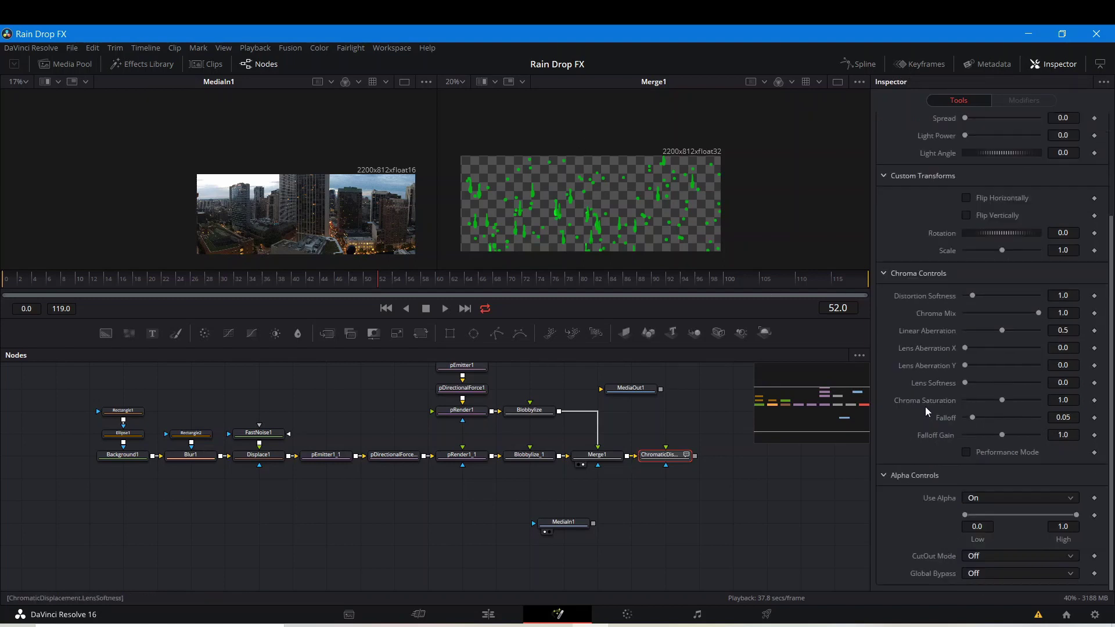
pyautogui.scroll(3, 929, 427)
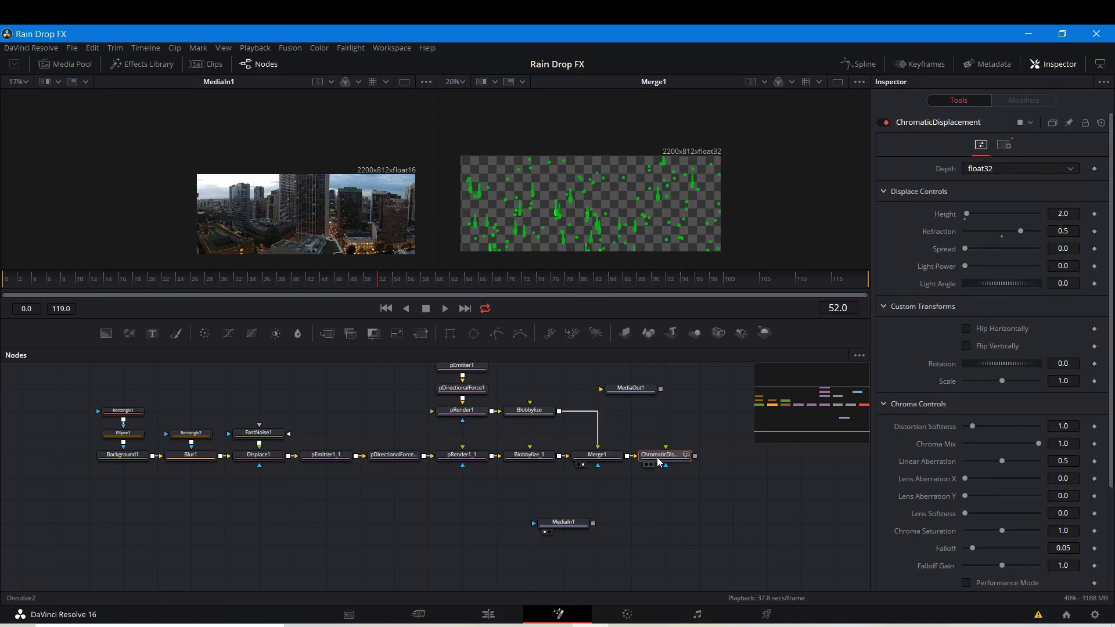
pyautogui.moveTo(661, 455); pyautogui.dragTo(695, 455)
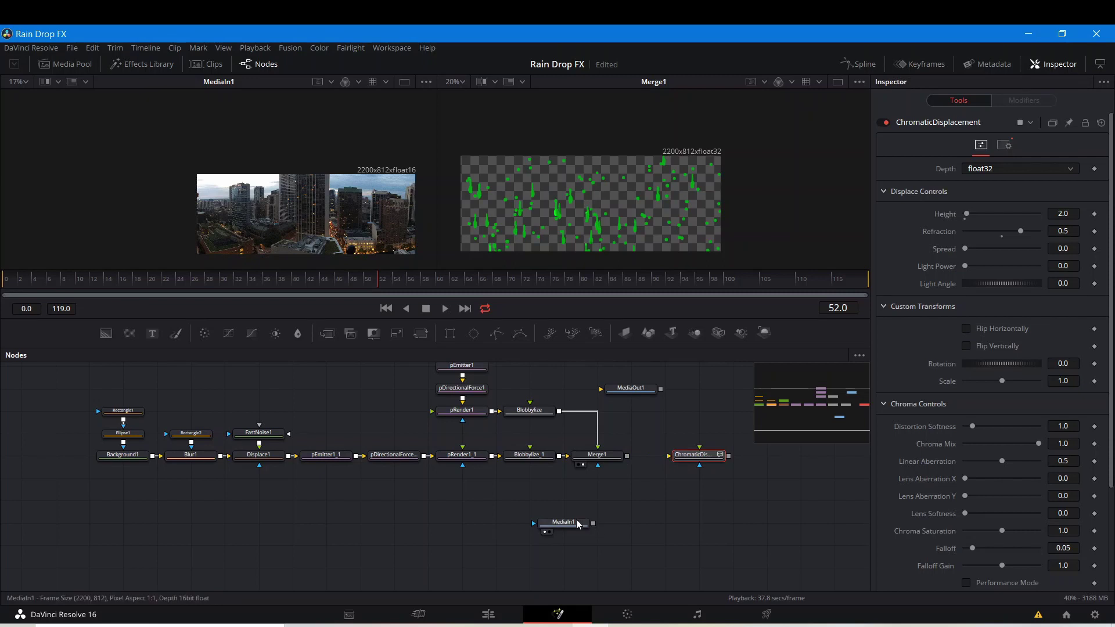
# Feed MediaIn1 into ChromaticDisplacement and connect Merge1 as its displacement input, placing both nodes directly beneath the Blobbylize_1 and Merge1 row
pyautogui.moveTo(574, 525); pyautogui.dragTo(641, 504)
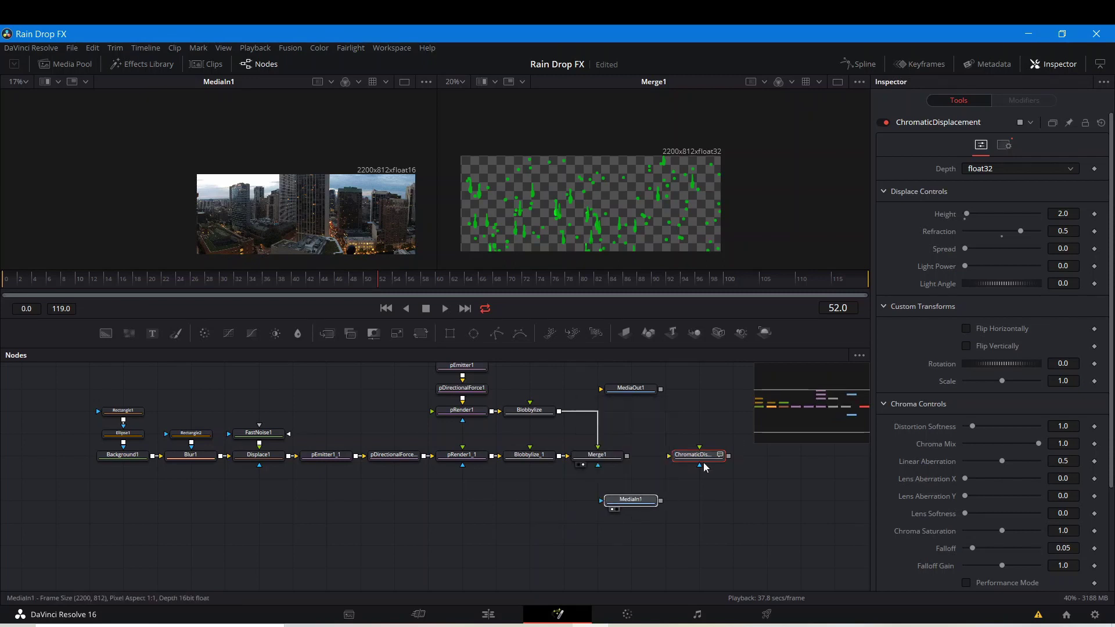
pyautogui.moveTo(705, 462); pyautogui.dragTo(703, 507)
pyautogui.click(675, 512)
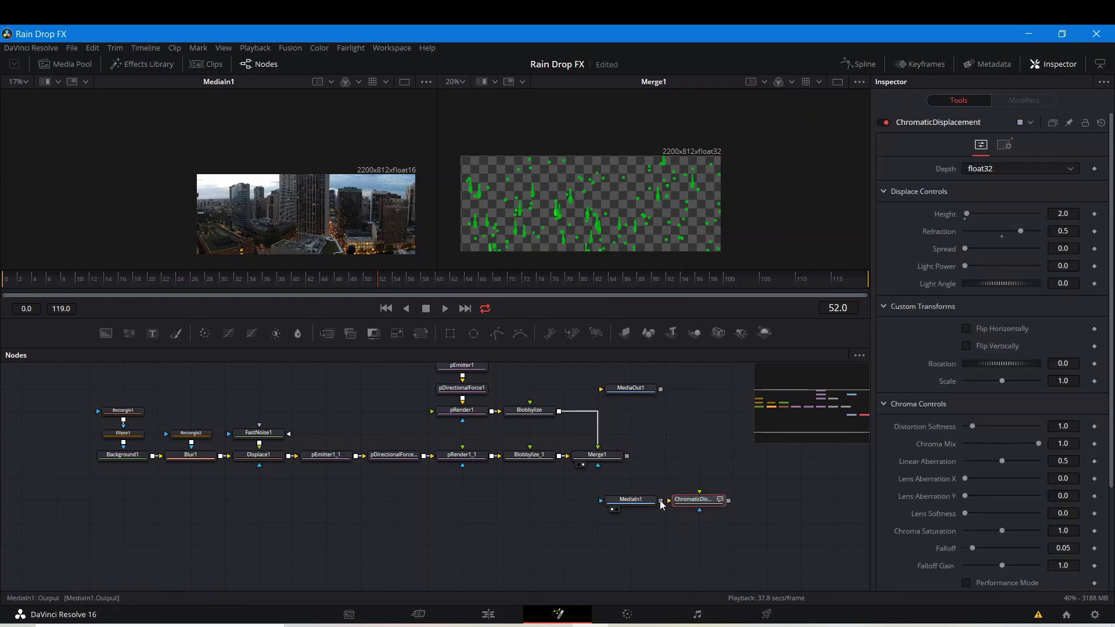
pyautogui.moveTo(626, 455); pyautogui.dragTo(720, 500)
pyautogui.moveTo(639, 545); pyautogui.dragTo(605, 490)
pyautogui.click(604, 487)
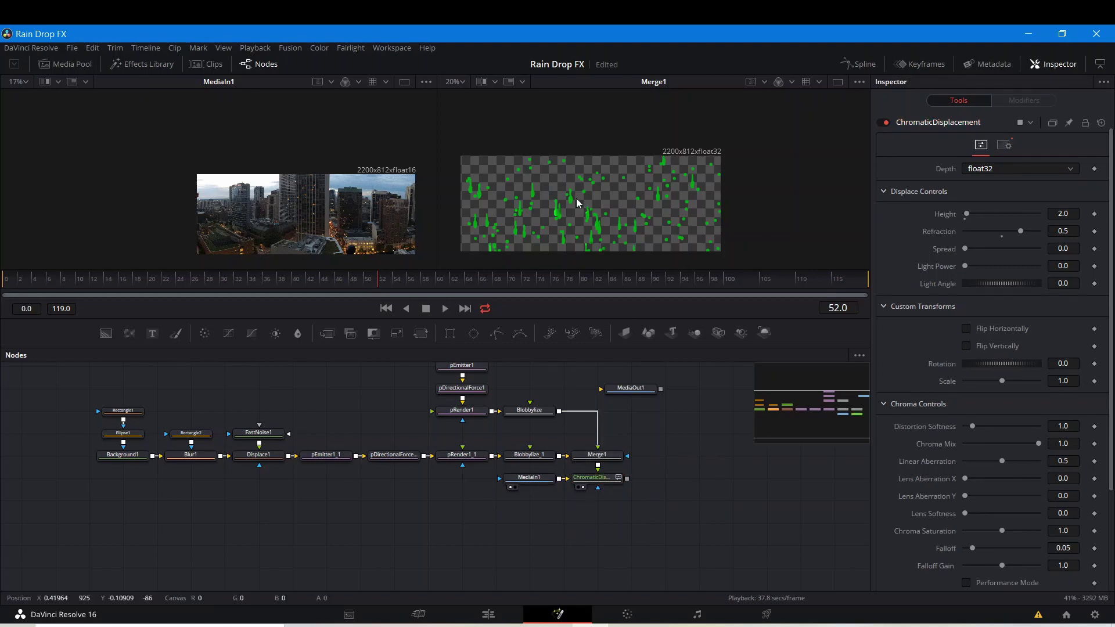
# Display ChromaticDisplacement in the second viewer and examine the drop refraction up close
pyautogui.press('2')
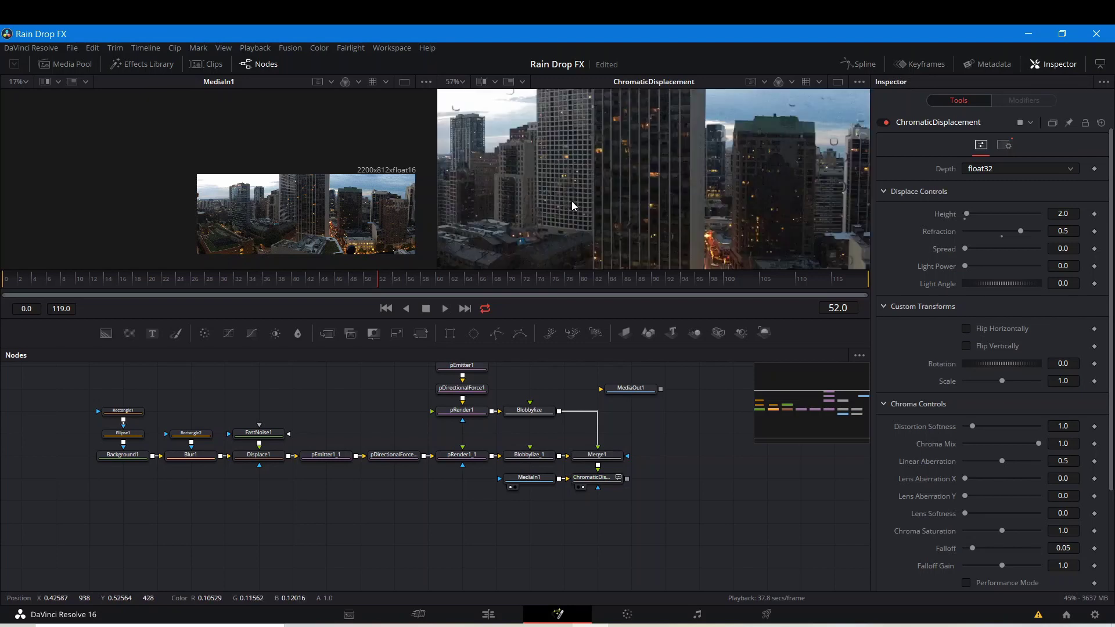
pyautogui.scroll(5, 572, 201)
pyautogui.scroll(-3, 612, 196)
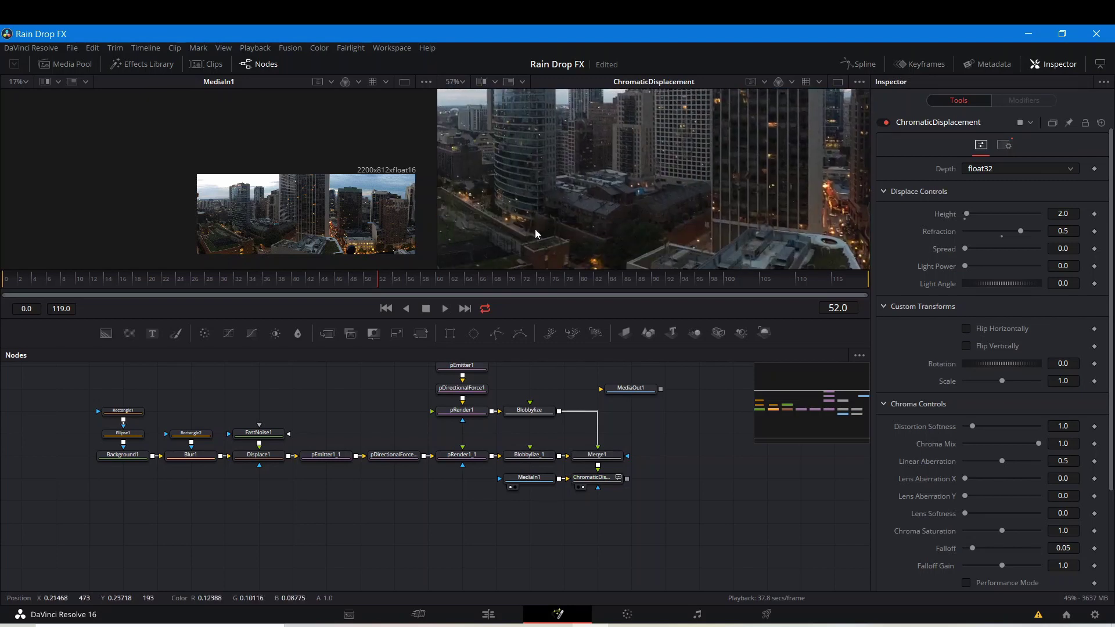
pyautogui.scroll(-3, 535, 228)
pyautogui.scroll(6, 513, 206)
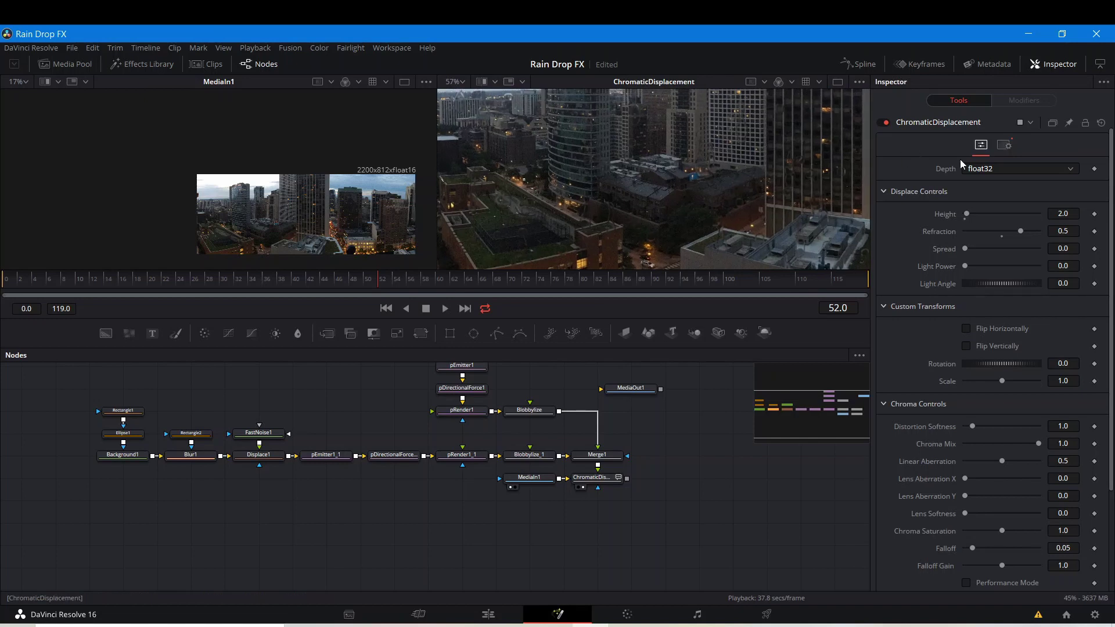
# Set ChromaticDisplacement's Height to 100 and Refraction to -1.0, and inspect the drops in the viewer
pyautogui.moveTo(967, 214); pyautogui.dragTo(1039, 214)
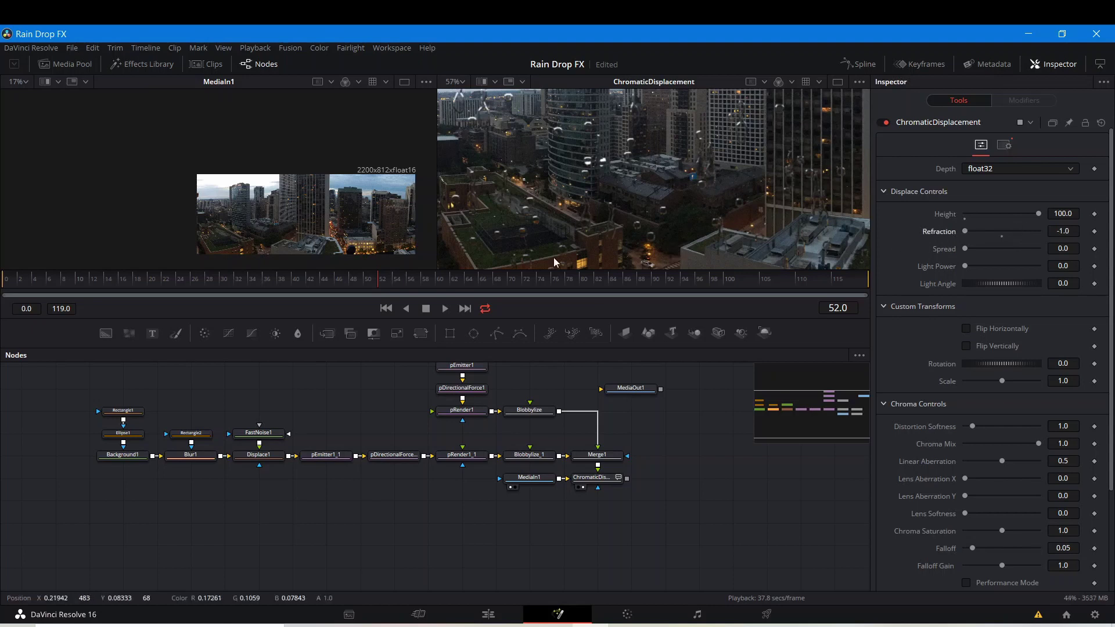
pyautogui.scroll(-2, 573, 243)
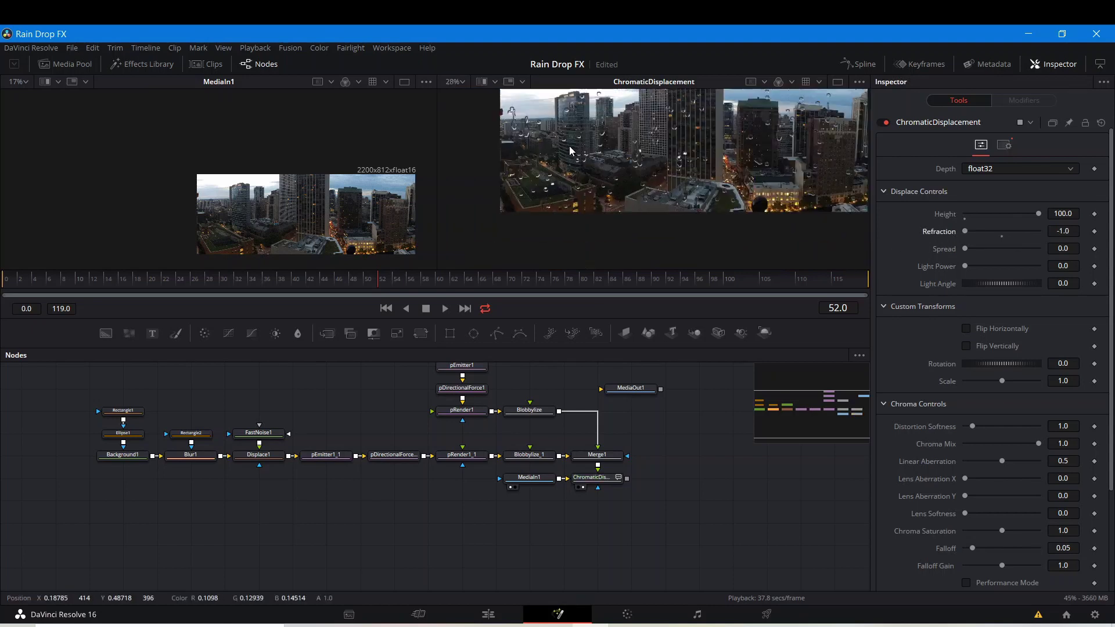
pyautogui.scroll(2, 588, 197)
pyautogui.scroll(4, 625, 191)
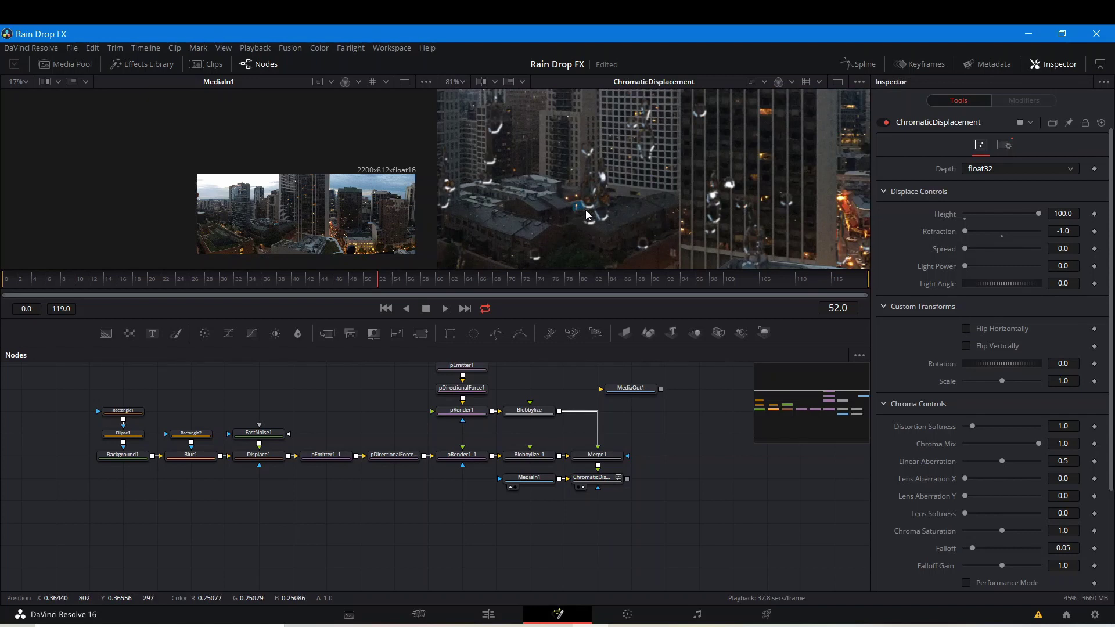
pyautogui.scroll(4, 624, 190)
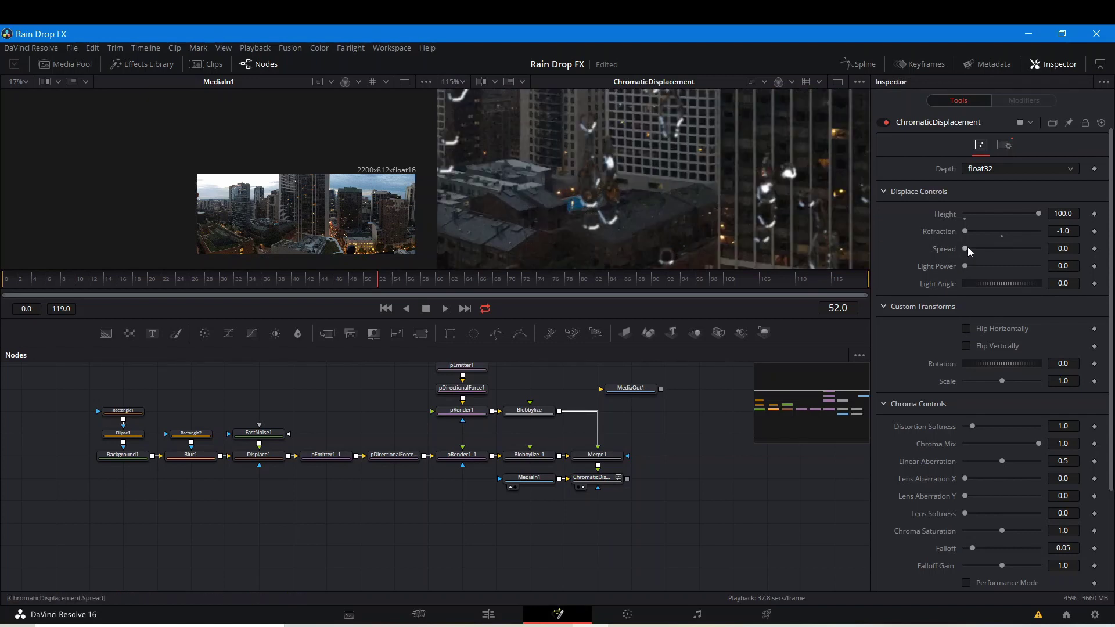
# Set ChromaticDisplacement's Spread to 0.669 and Height to 70.1, and preview the drops over the whole city image
pyautogui.moveTo(967, 246); pyautogui.dragTo(977, 251)
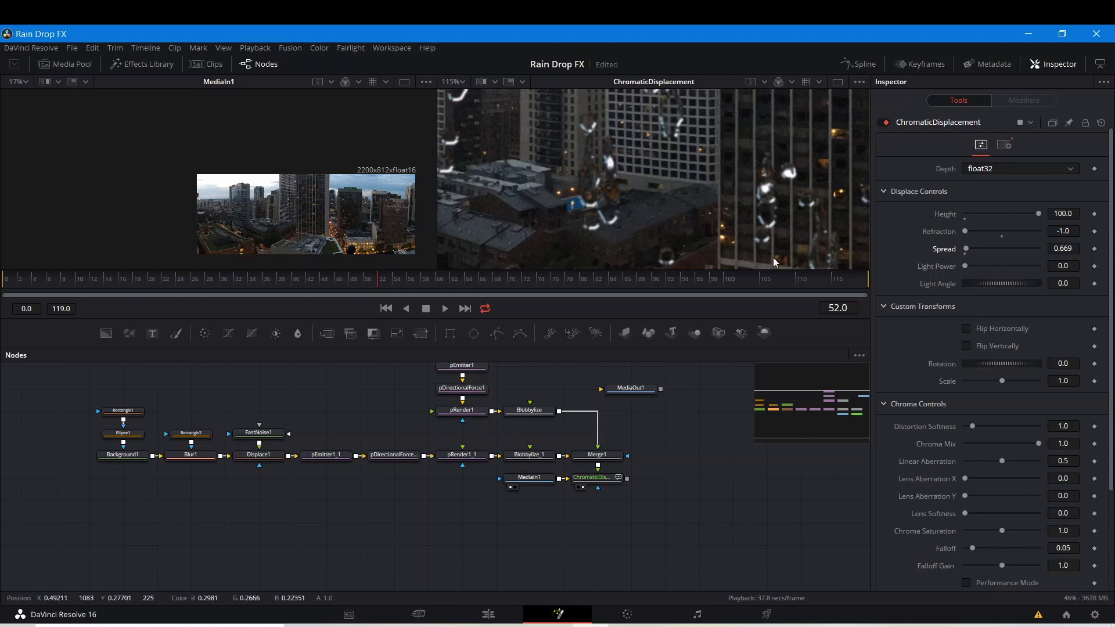
pyautogui.scroll(-5, 687, 199)
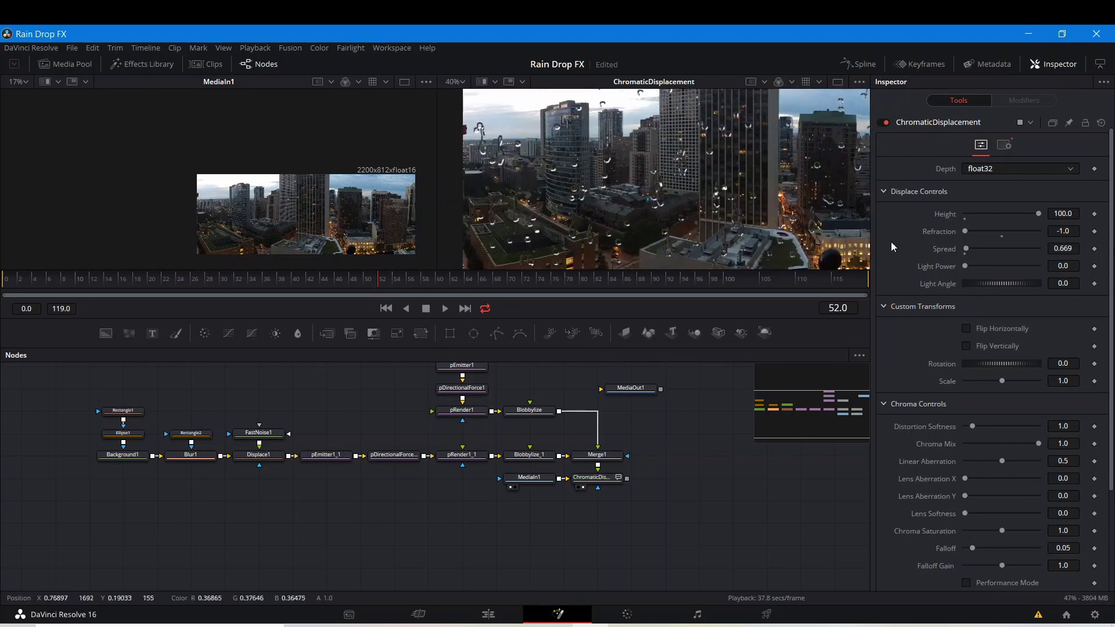
pyautogui.moveTo(1036, 217); pyautogui.dragTo(1013, 217)
pyautogui.scroll(5, 558, 259)
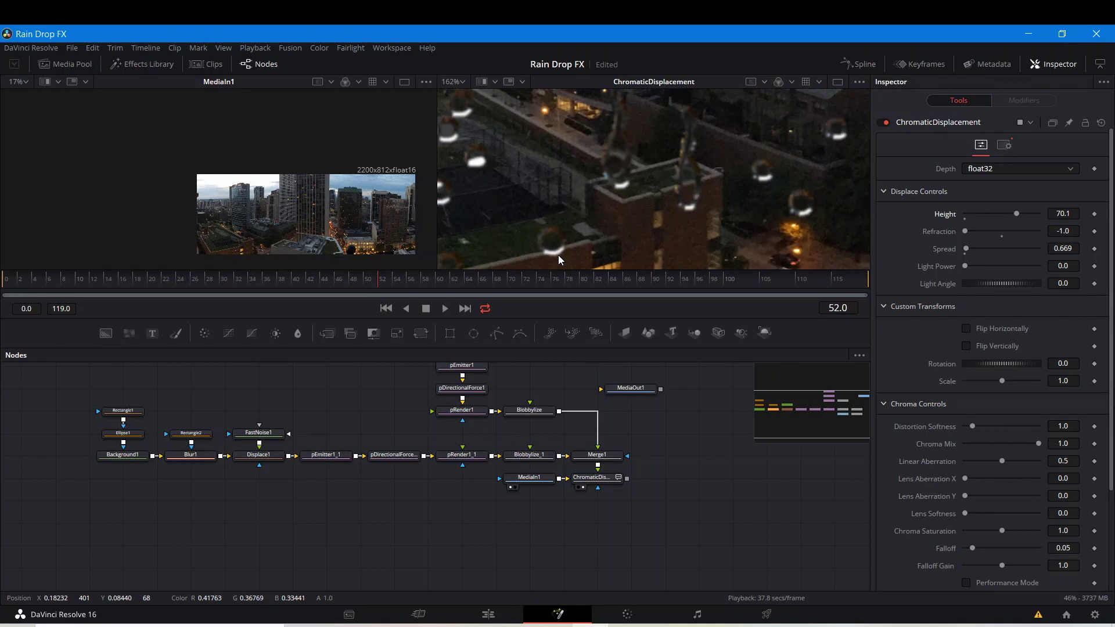
pyautogui.scroll(-6, 559, 259)
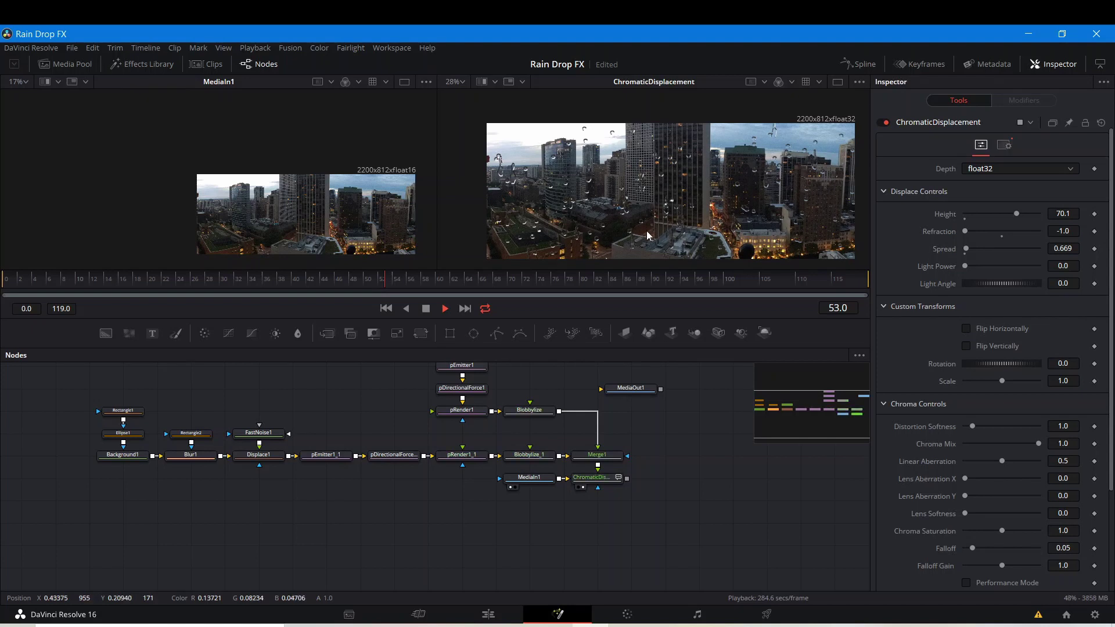
pyautogui.press('space')
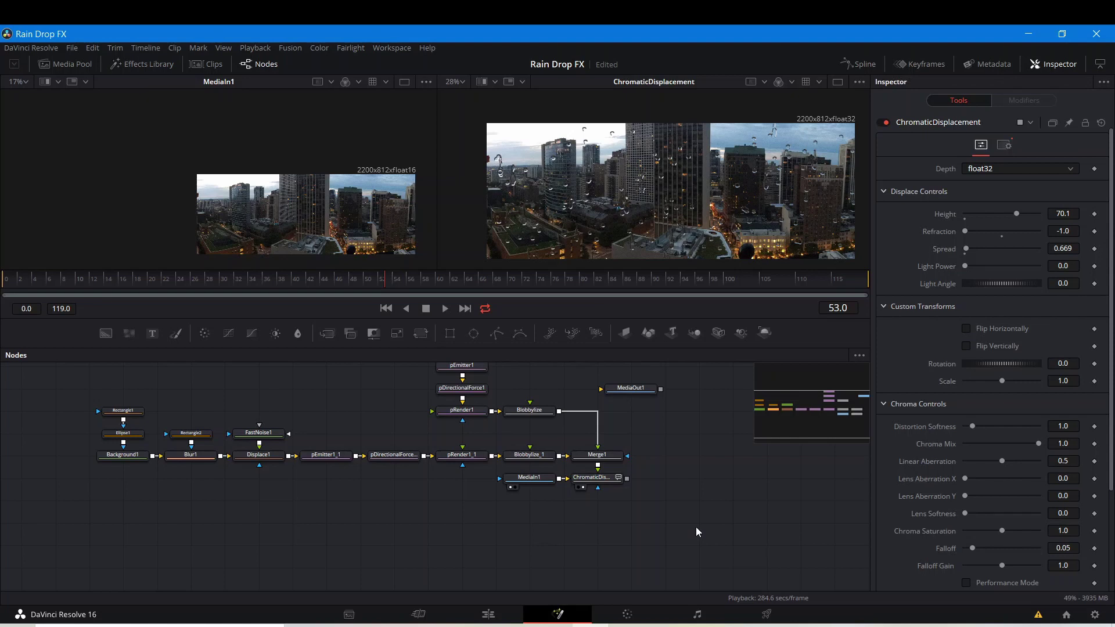
# Add a FilmicBlur tool and attach it after ChromaticDisplacement
pyautogui.hotkey('shift', 'space')
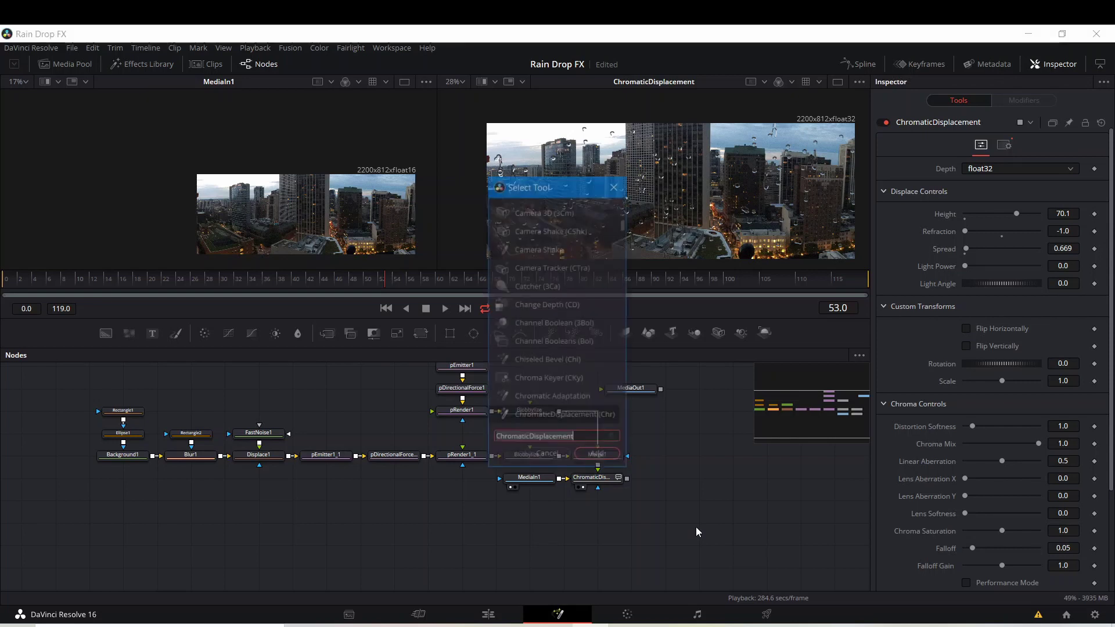
pyautogui.write('fil')
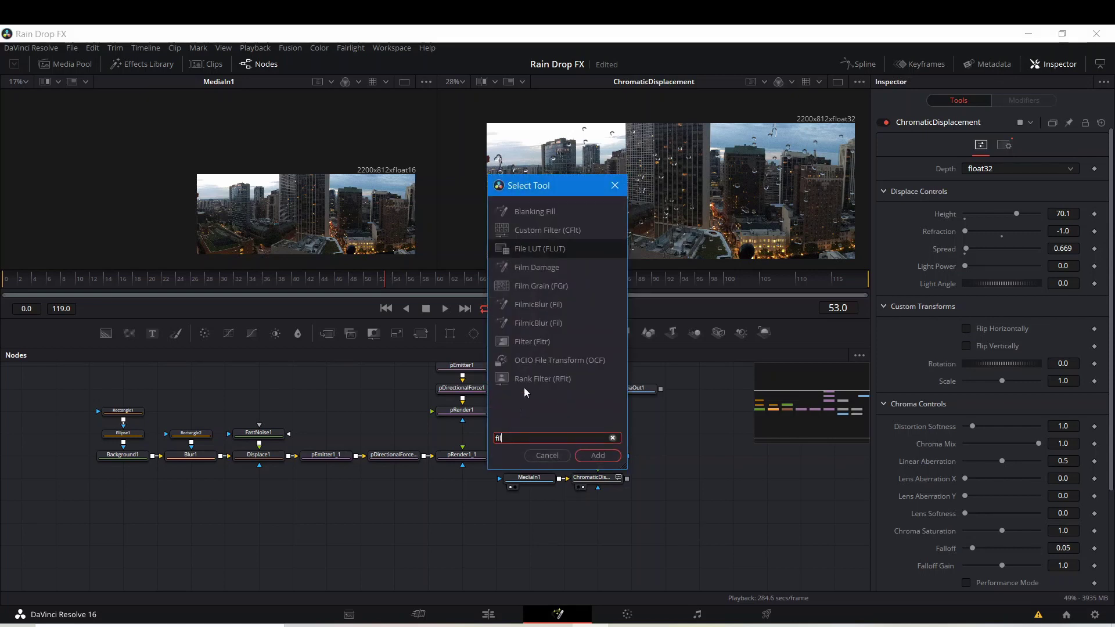
pyautogui.click(542, 306)
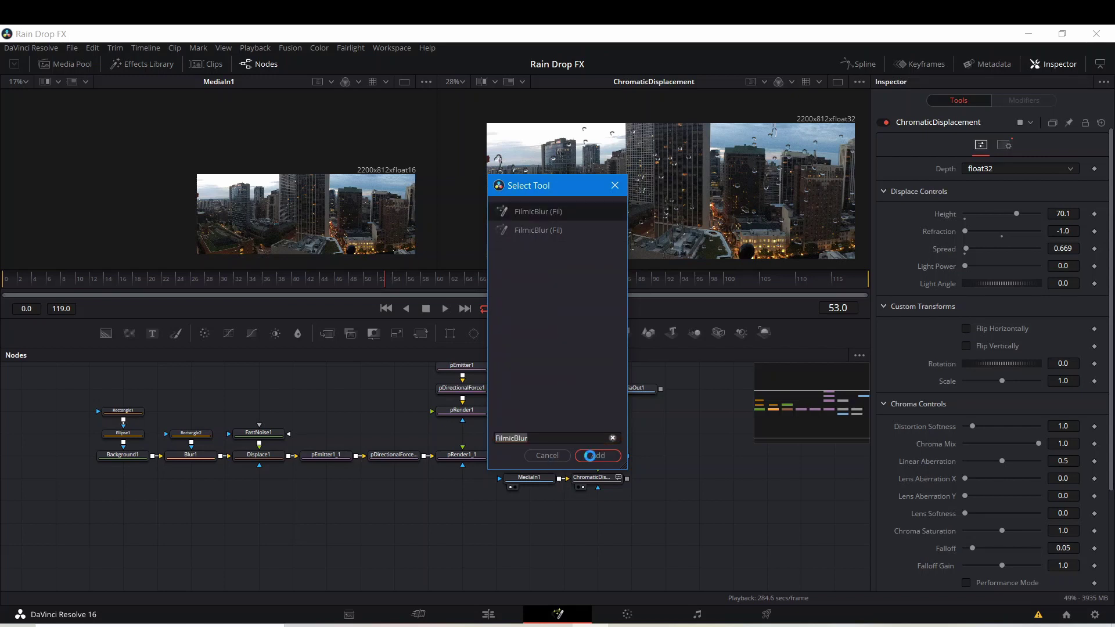
pyautogui.click(595, 456)
pyautogui.moveTo(532, 535); pyautogui.dragTo(668, 492)
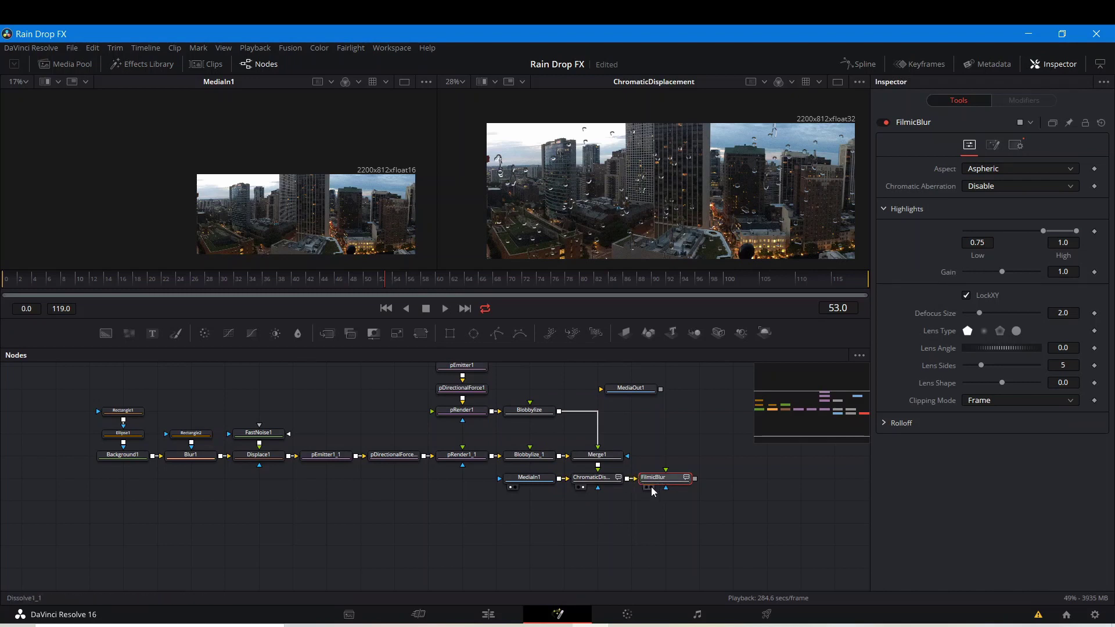
# Display FilmicBlur in the second viewer and set its Defocus Size to 4.25
pyautogui.click(651, 488)
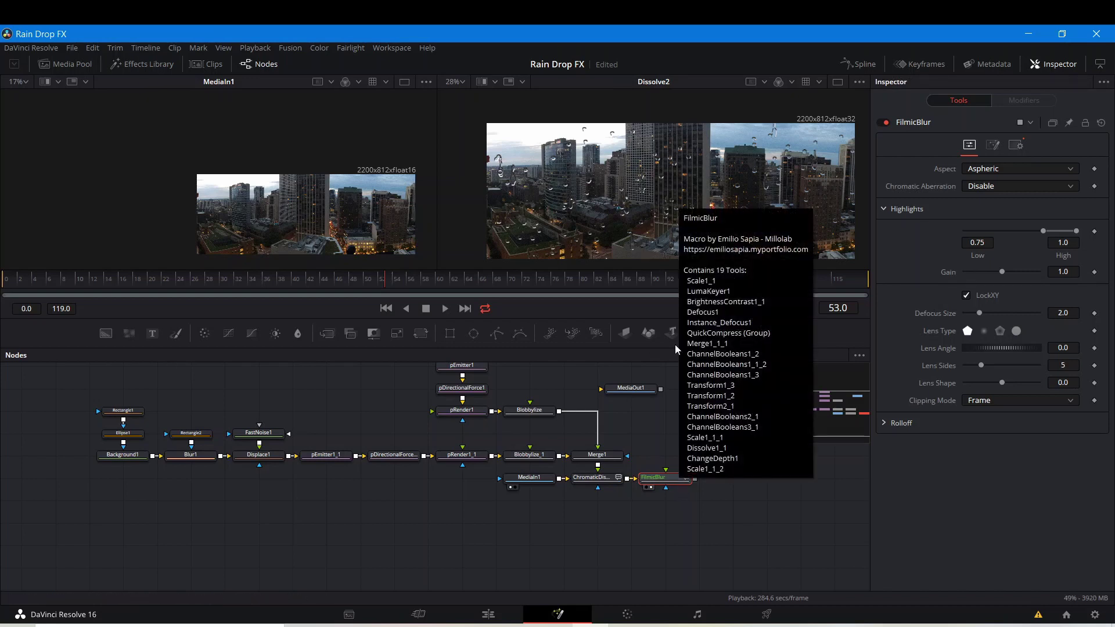
pyautogui.scroll(5, 604, 216)
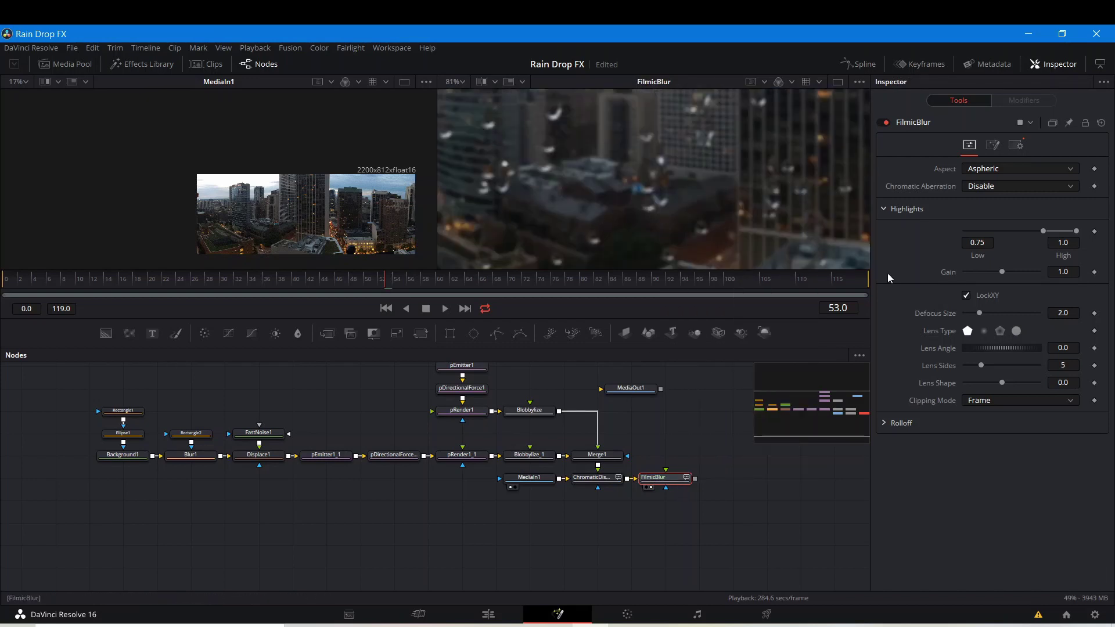
pyautogui.moveTo(978, 313); pyautogui.dragTo(994, 313)
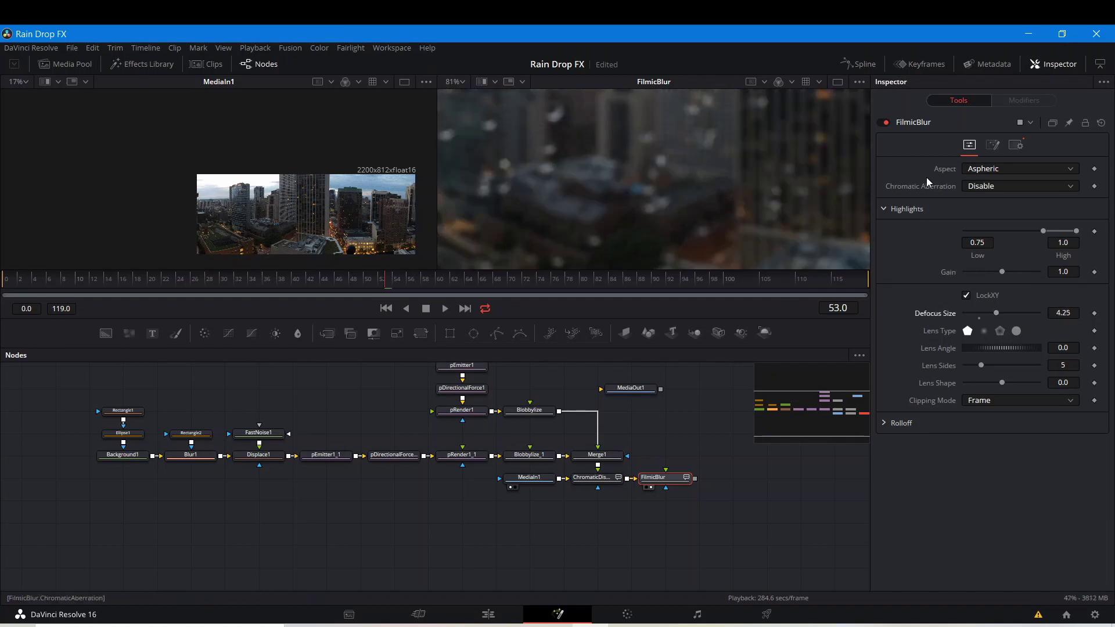
# Enable Apply Mask Inverted for FilmicBlur and return to its blur controls
pyautogui.click(1018, 147)
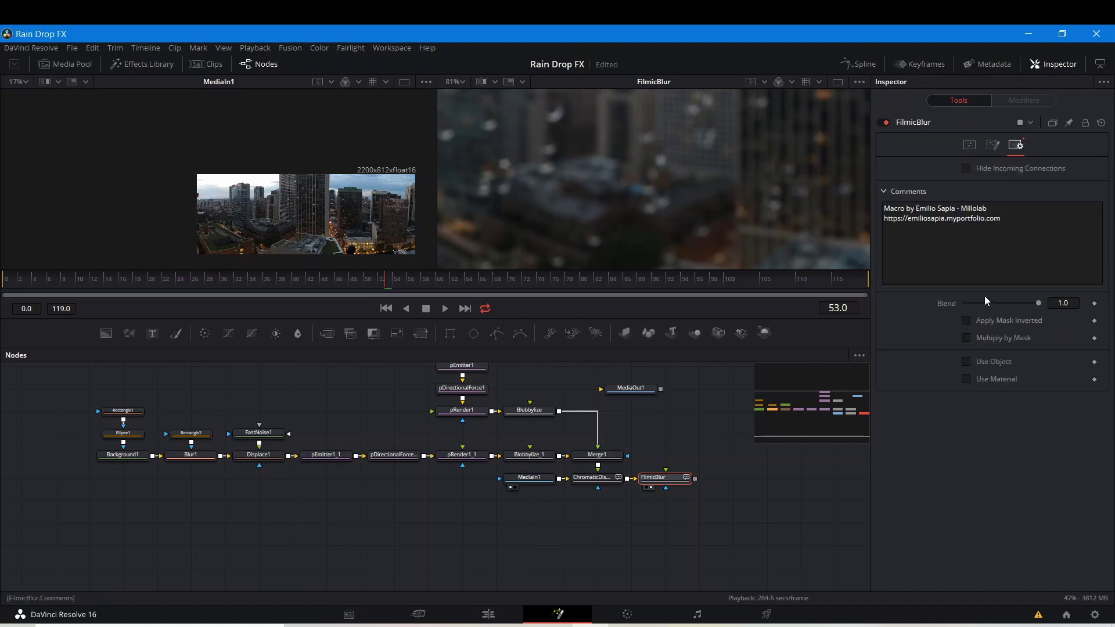
pyautogui.click(966, 321)
pyautogui.click(967, 144)
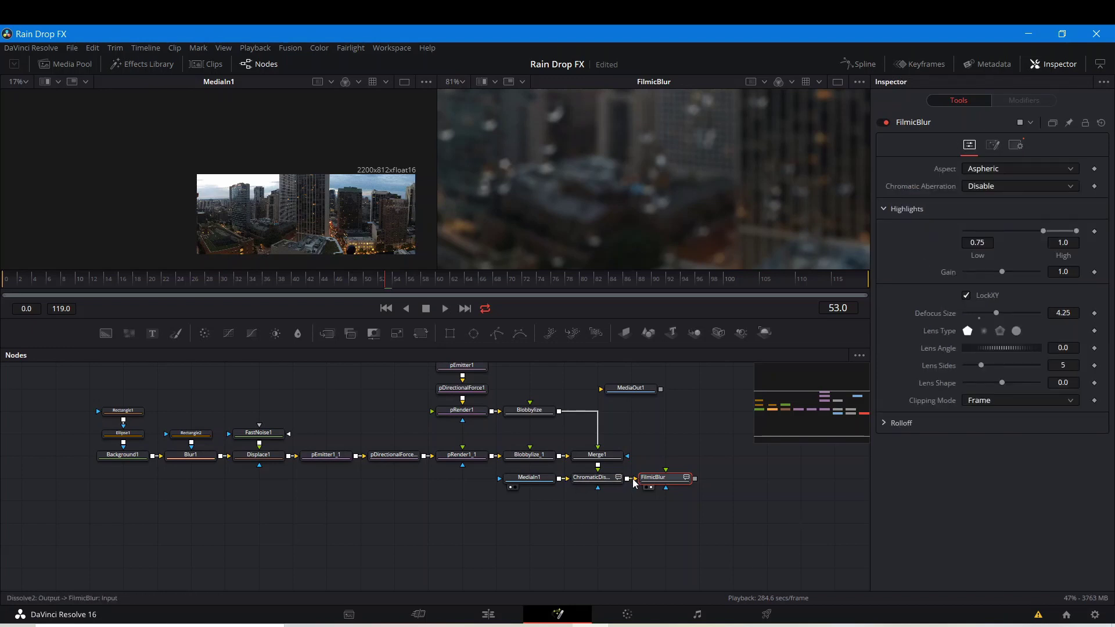
# Connect Merge1 as FilmicBlur's effect mask, and move the MediaIn1, ChromaticDisplacement and FilmicBlur row lower with extra space before FilmicBlur
pyautogui.moveTo(632, 480); pyautogui.dragTo(666, 492)
pyautogui.moveTo(600, 468); pyautogui.dragTo(667, 492)
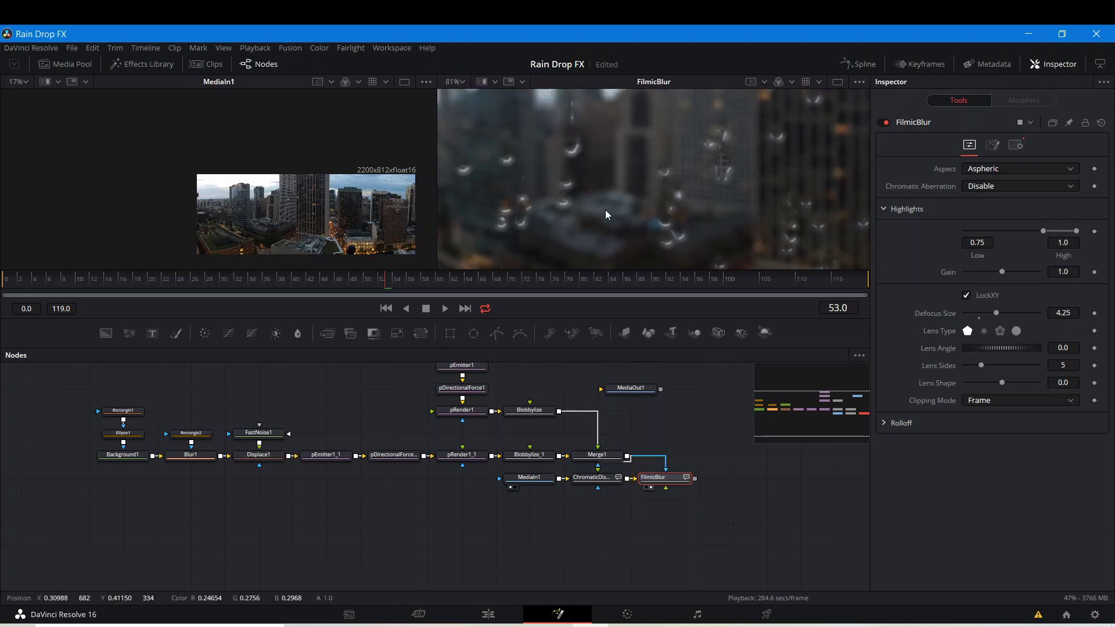
pyautogui.scroll(-3, 605, 210)
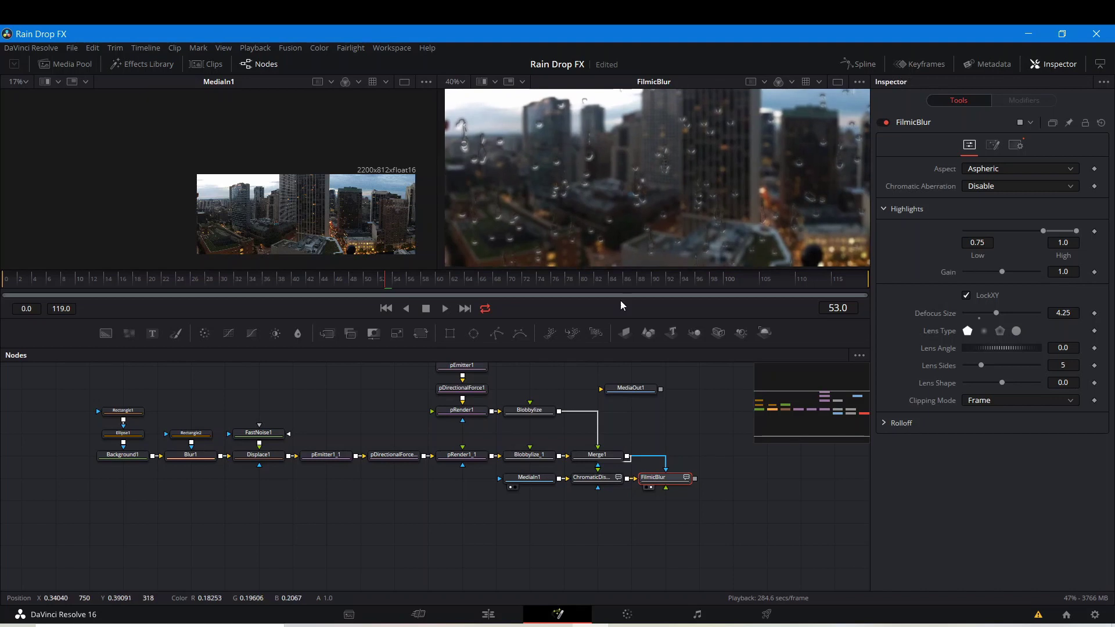
pyautogui.moveTo(530, 503); pyautogui.dragTo(700, 511)
pyautogui.click(603, 499)
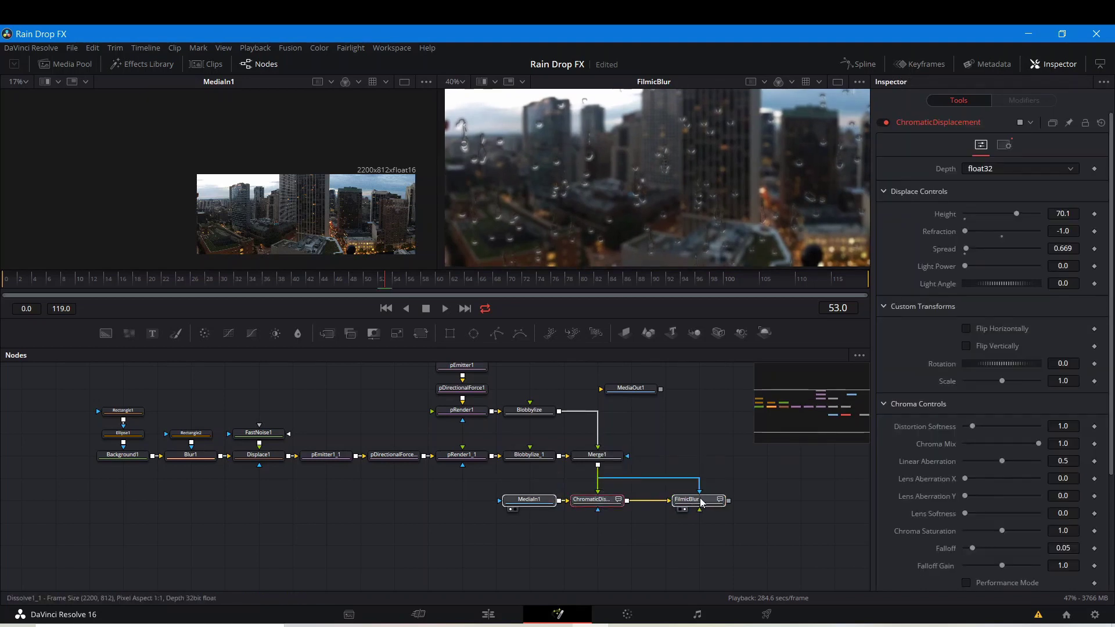
# Set FilmicBlur's Defocus Size to 1.26, inspect the drops against the softened city, and play a few frames
pyautogui.click(697, 503)
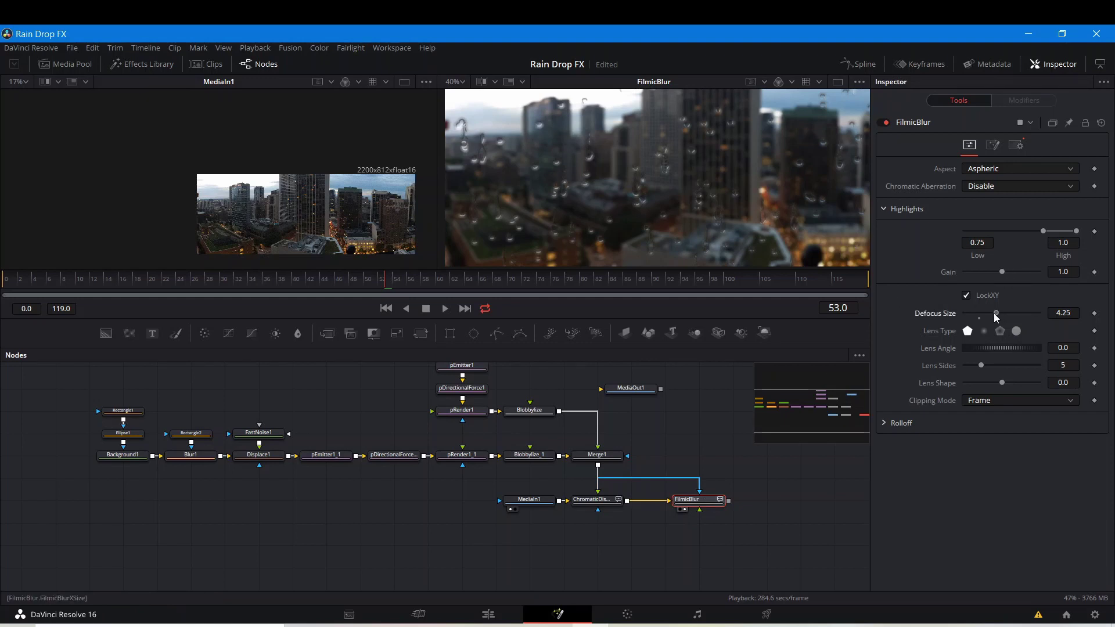
pyautogui.moveTo(994, 314); pyautogui.dragTo(980, 314)
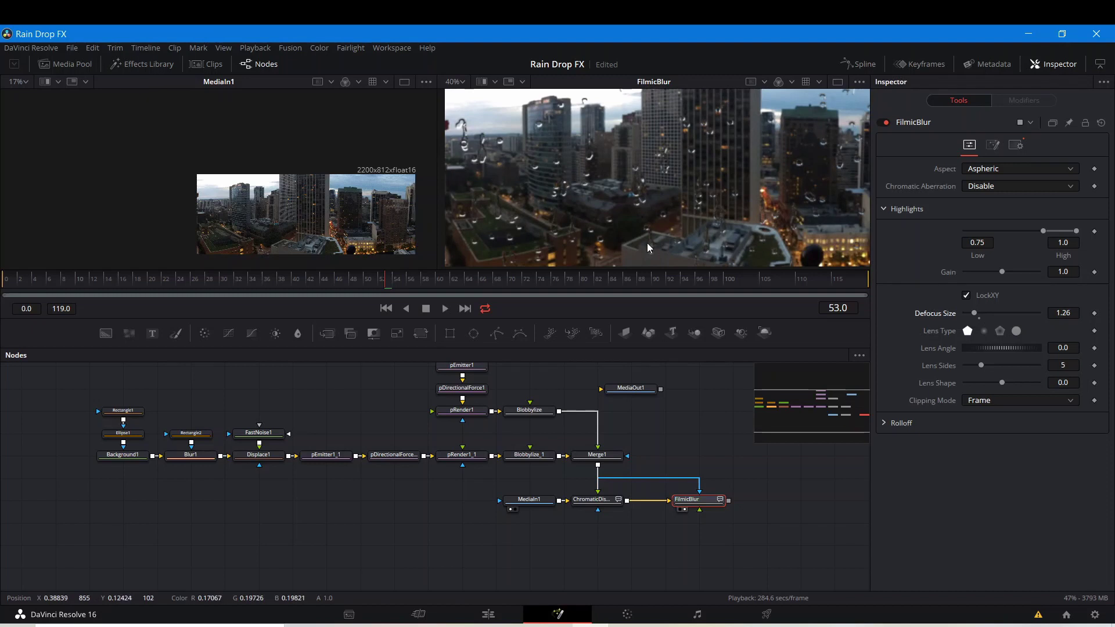
pyautogui.scroll(5, 636, 214)
pyautogui.scroll(-5, 648, 235)
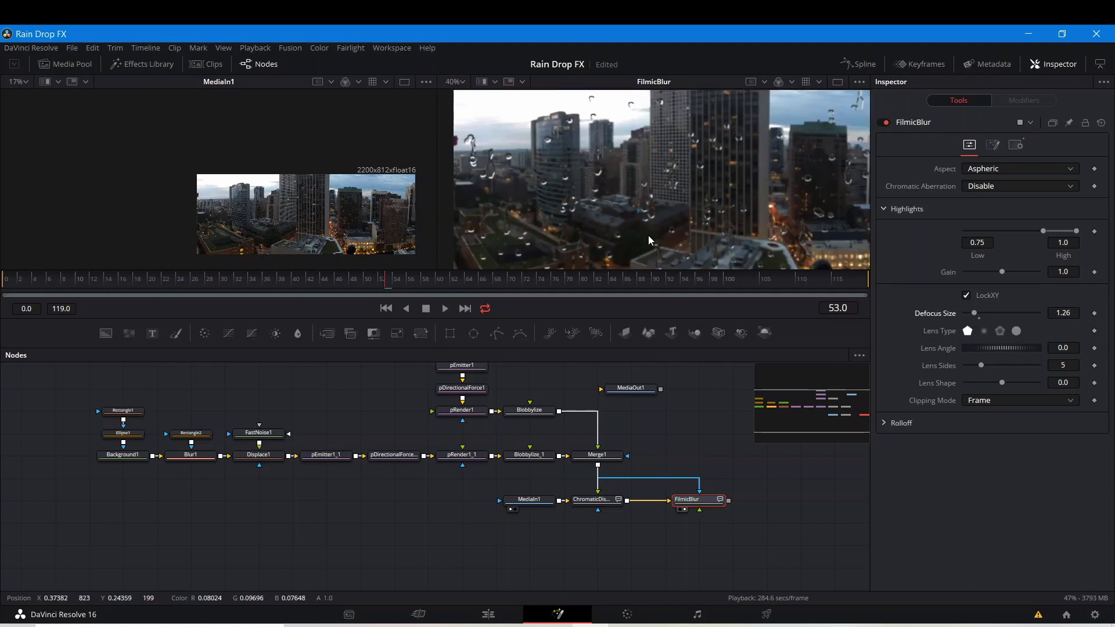
pyautogui.scroll(3, 587, 151)
pyautogui.scroll(-3, 587, 151)
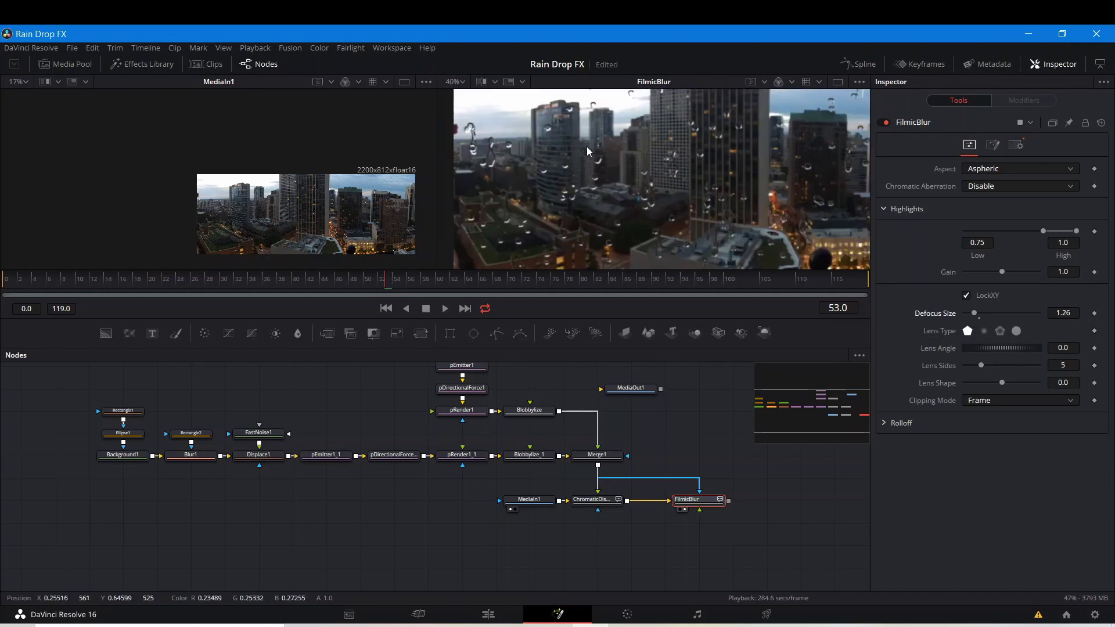
pyautogui.press('space')
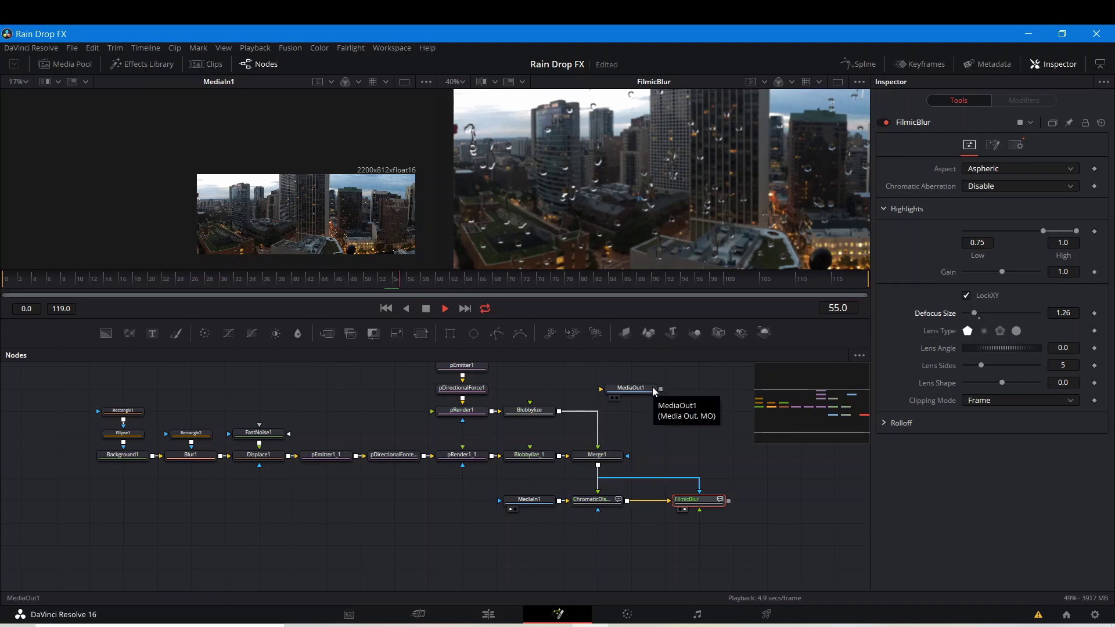
pyautogui.press('space')
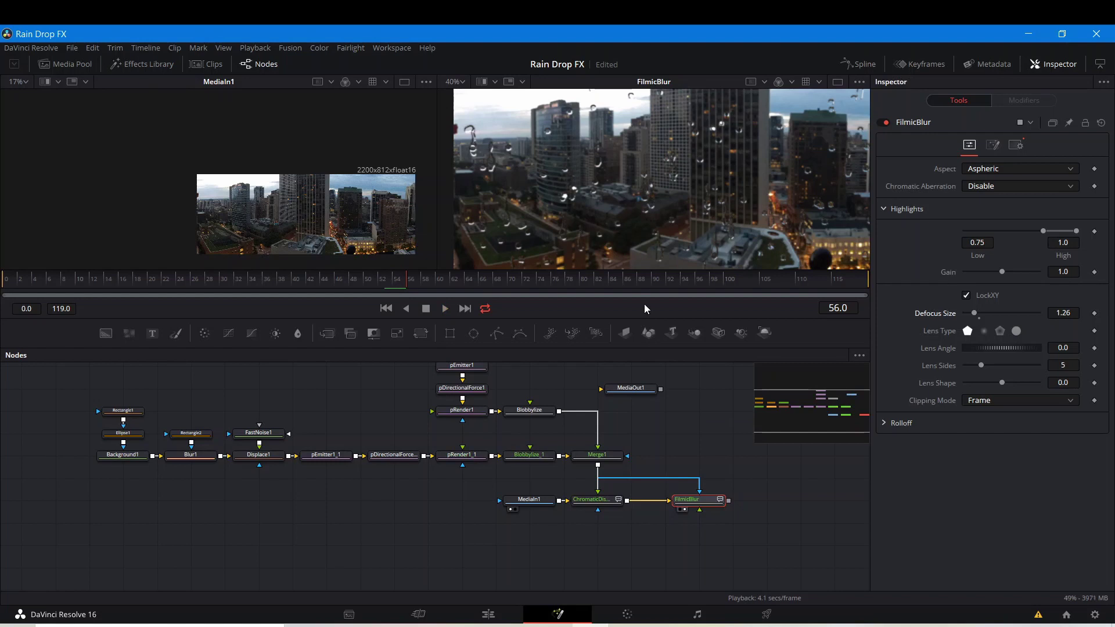
# Turn off High Quality and Motion Blur rendering and turn on Auto Proxy for playback
pyautogui.rightClick(503, 304)
pyautogui.click(509, 315)
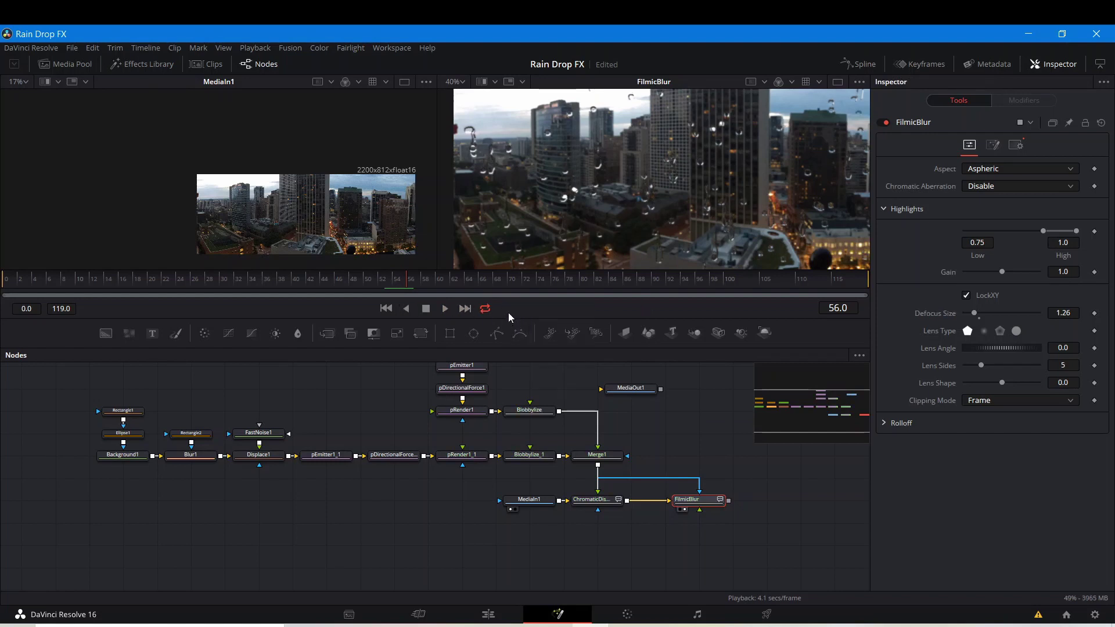
pyautogui.rightClick(526, 302)
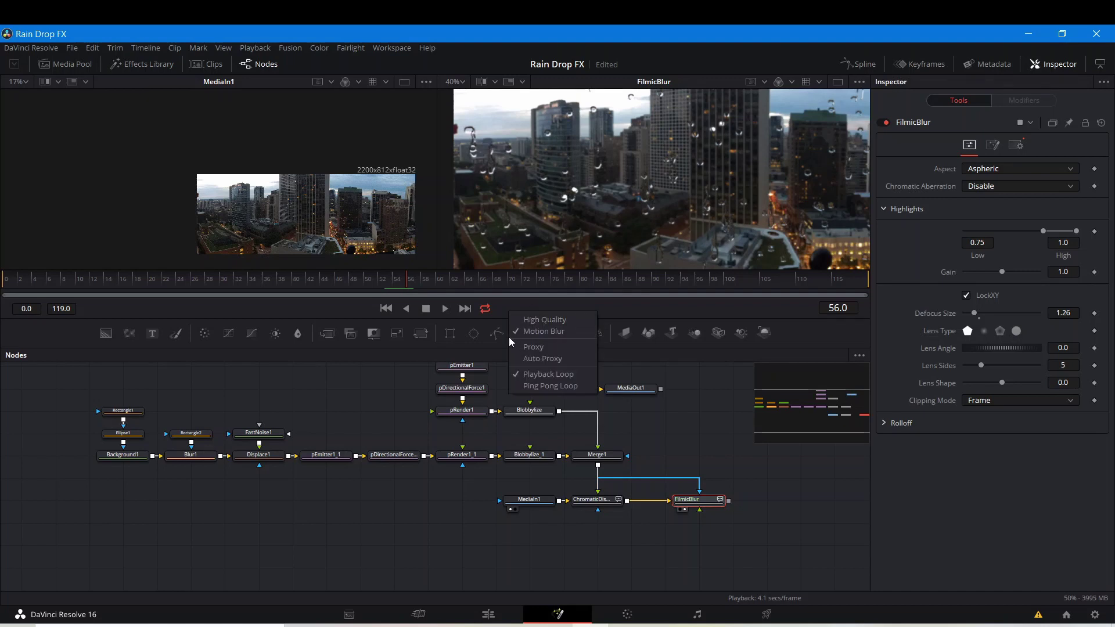
pyautogui.click(511, 331)
pyautogui.rightClick(520, 309)
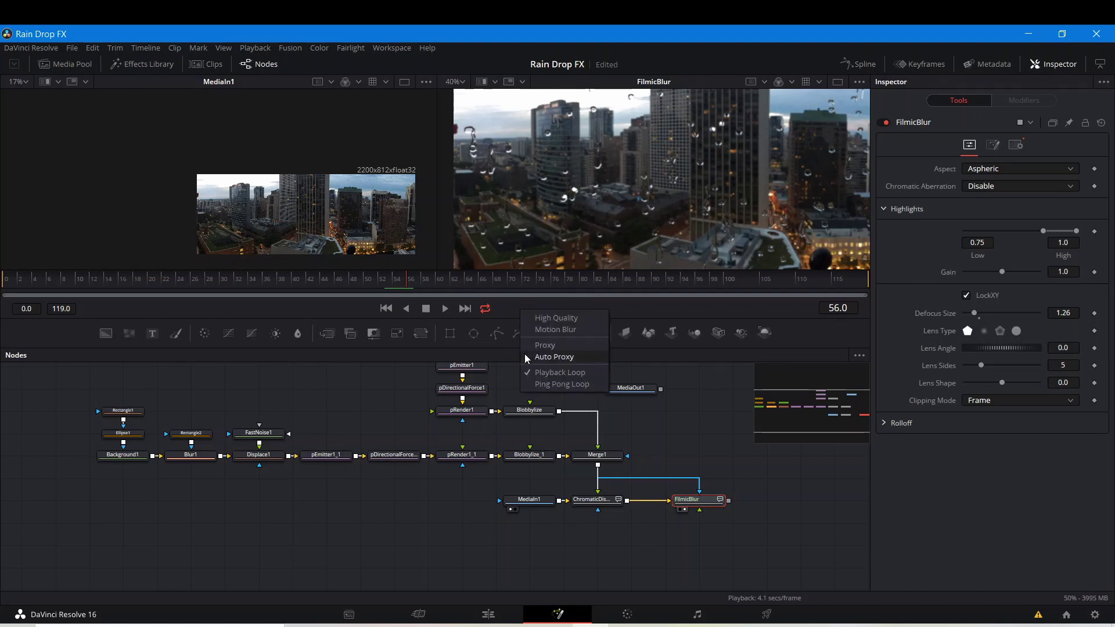
pyautogui.click(524, 354)
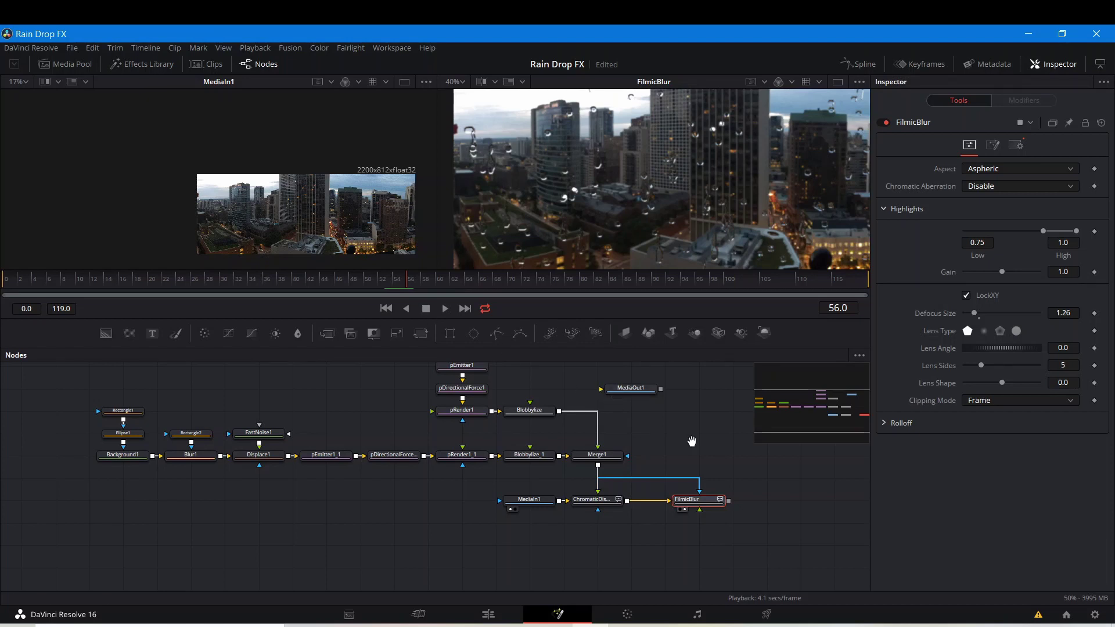
# Add a separate Text+ node below MediaIn1 and set its font to Brush Script Std
pyautogui.moveTo(691, 443); pyautogui.dragTo(627, 390)
pyautogui.click(431, 521)
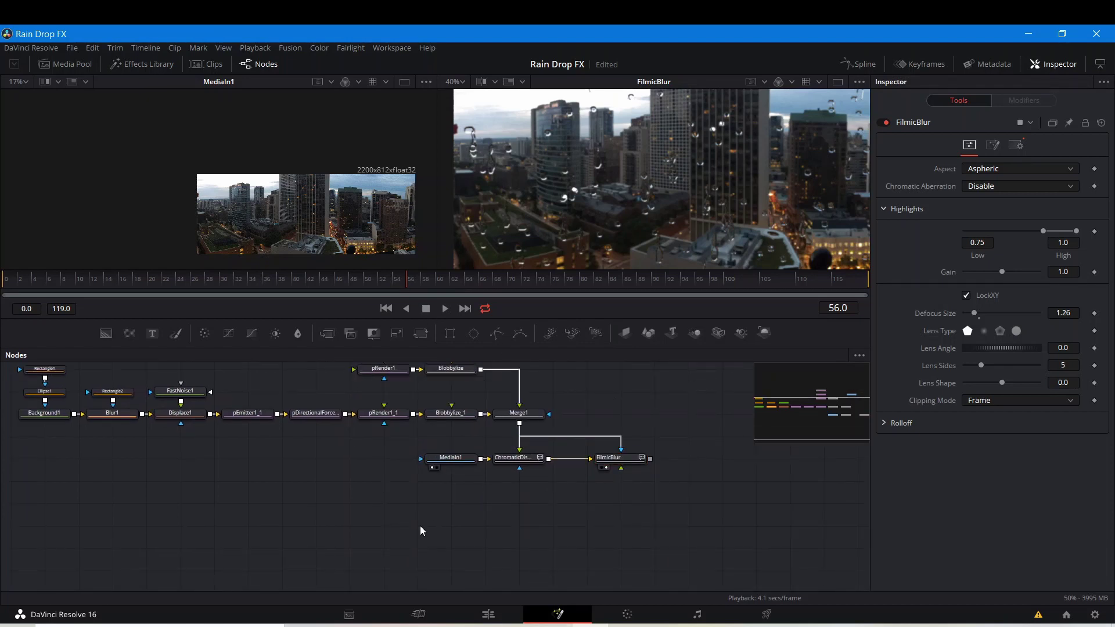
pyautogui.moveTo(155, 332); pyautogui.dragTo(433, 507)
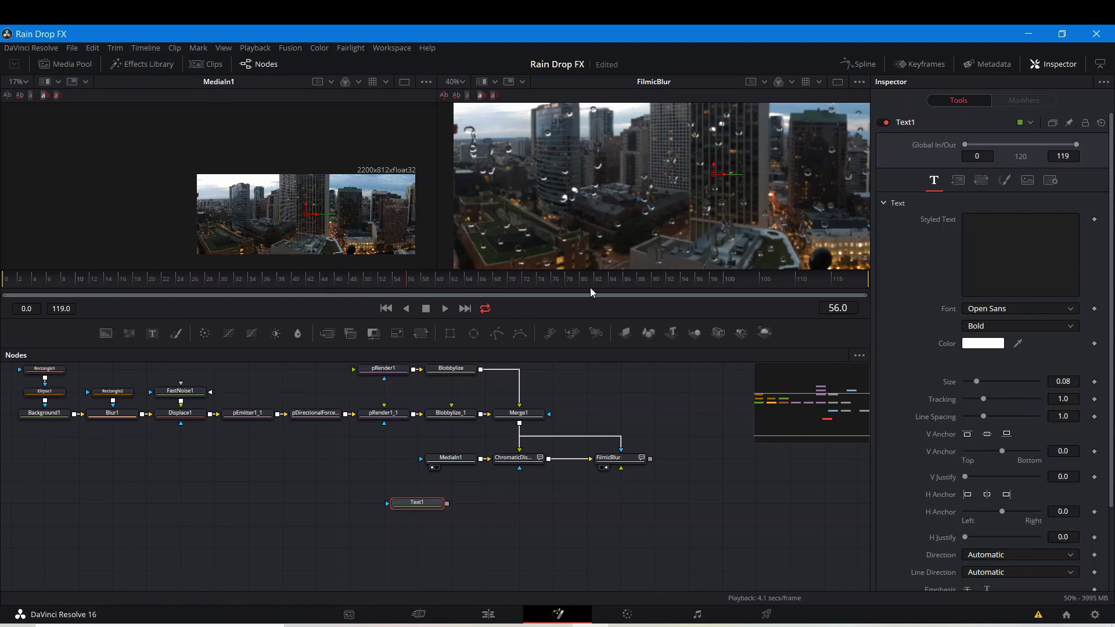
pyautogui.click(1033, 307)
pyautogui.scroll(10, 1020, 391)
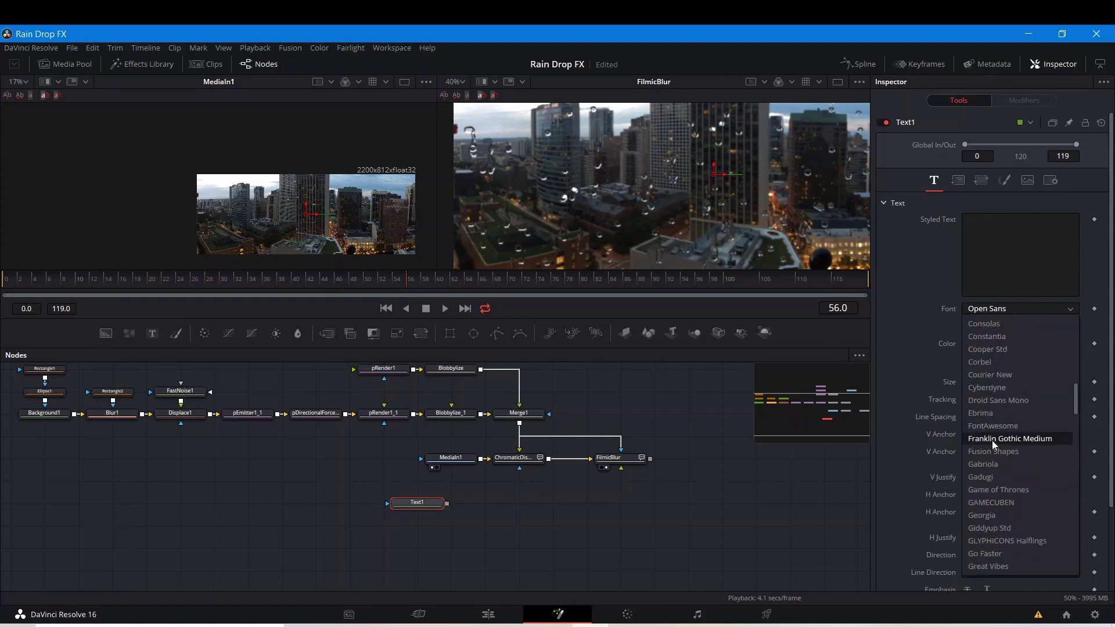
pyautogui.scroll(6, 992, 440)
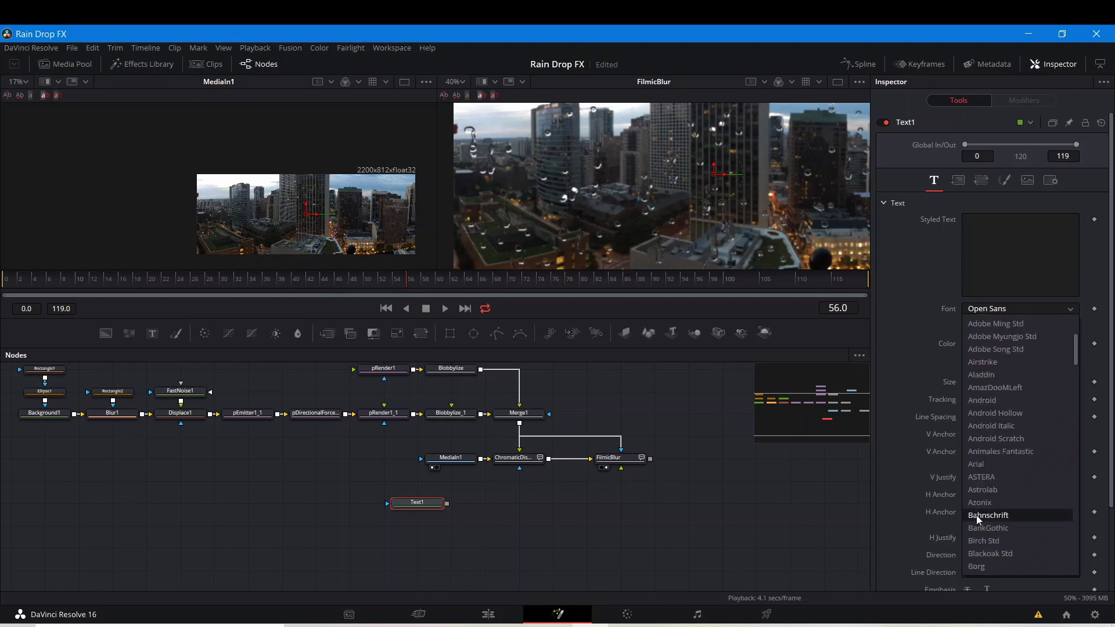
pyautogui.scroll(-1, 977, 514)
pyautogui.click(982, 542)
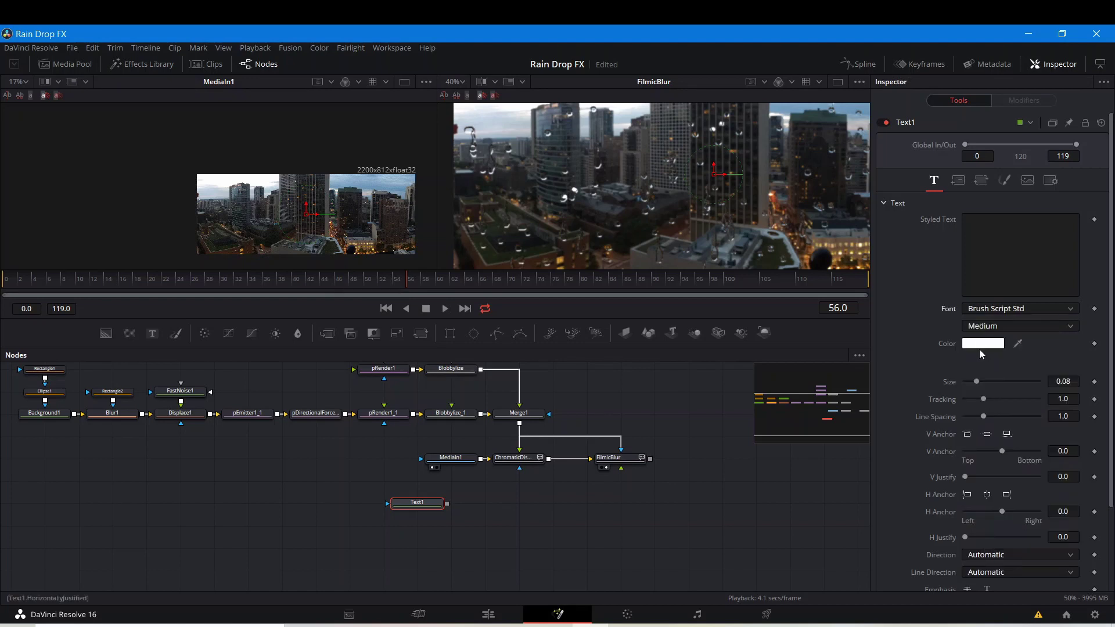
# Set Text1's styled text to "Learn Now FX" and display the node in the first viewer
pyautogui.click(1015, 246)
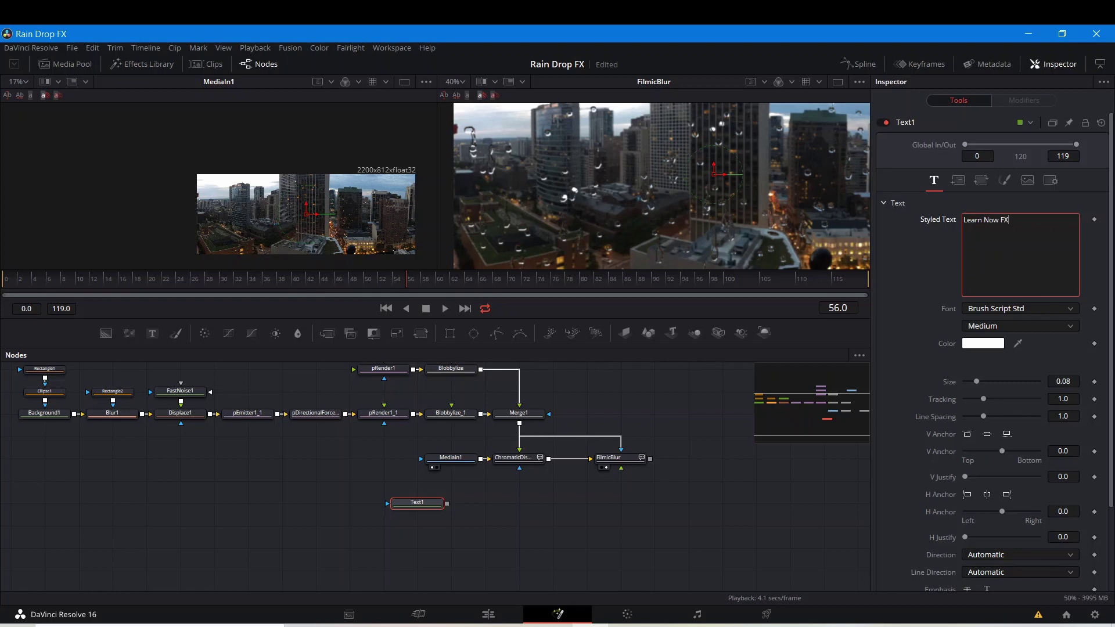
pyautogui.click(400, 514)
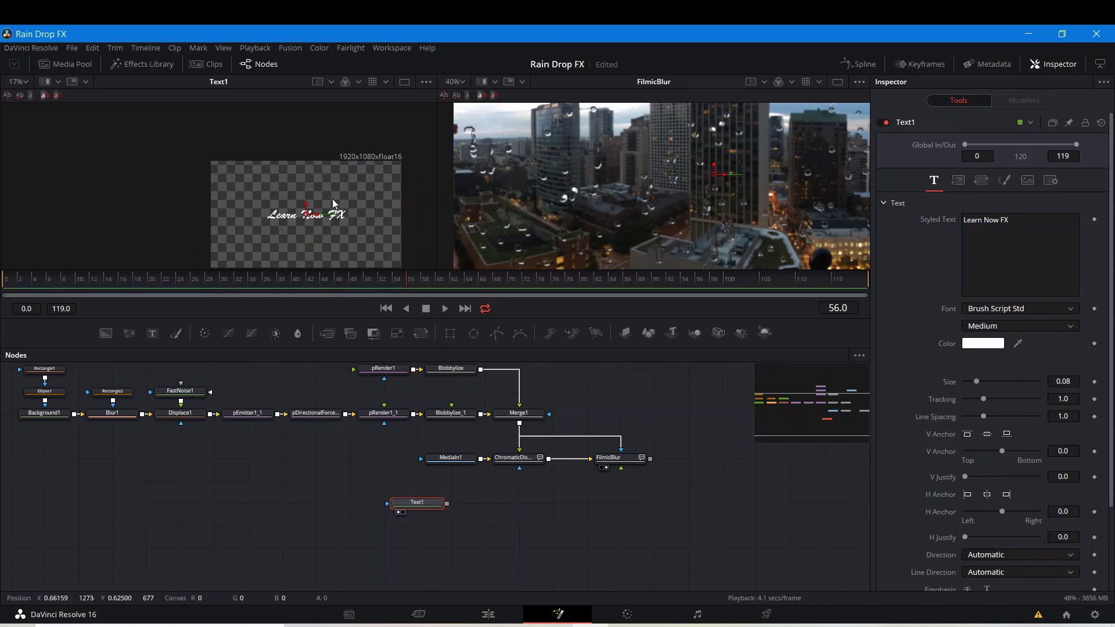
pyautogui.scroll(4, 310, 219)
pyautogui.scroll(-3, 309, 219)
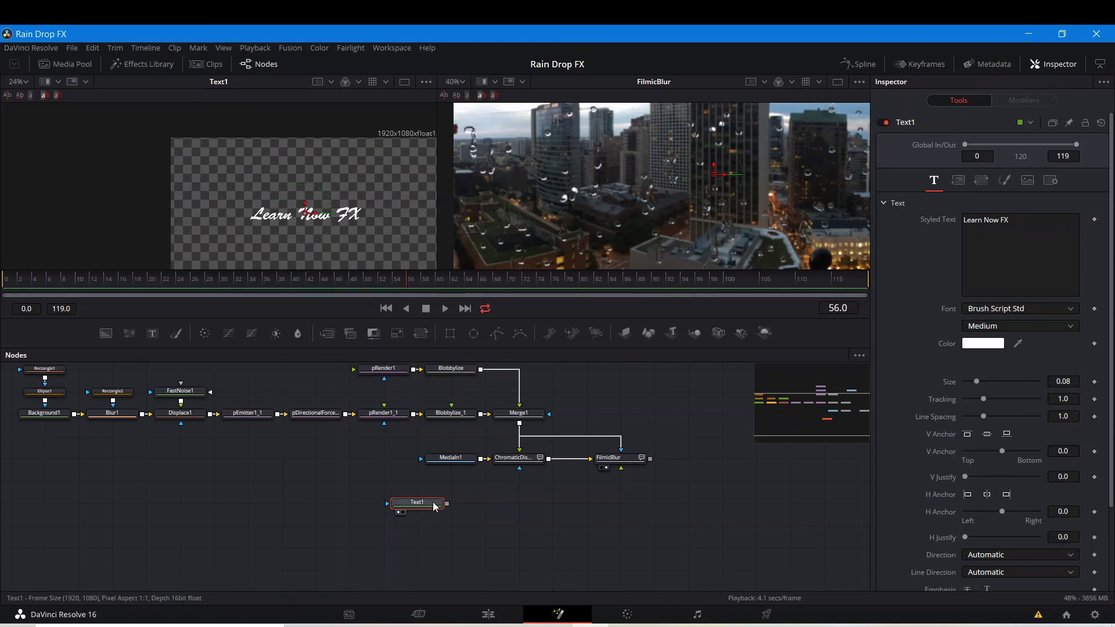
# Append an XGlow node after Text1 and display its result in the first viewer
pyautogui.hotkey('shift', 'space')
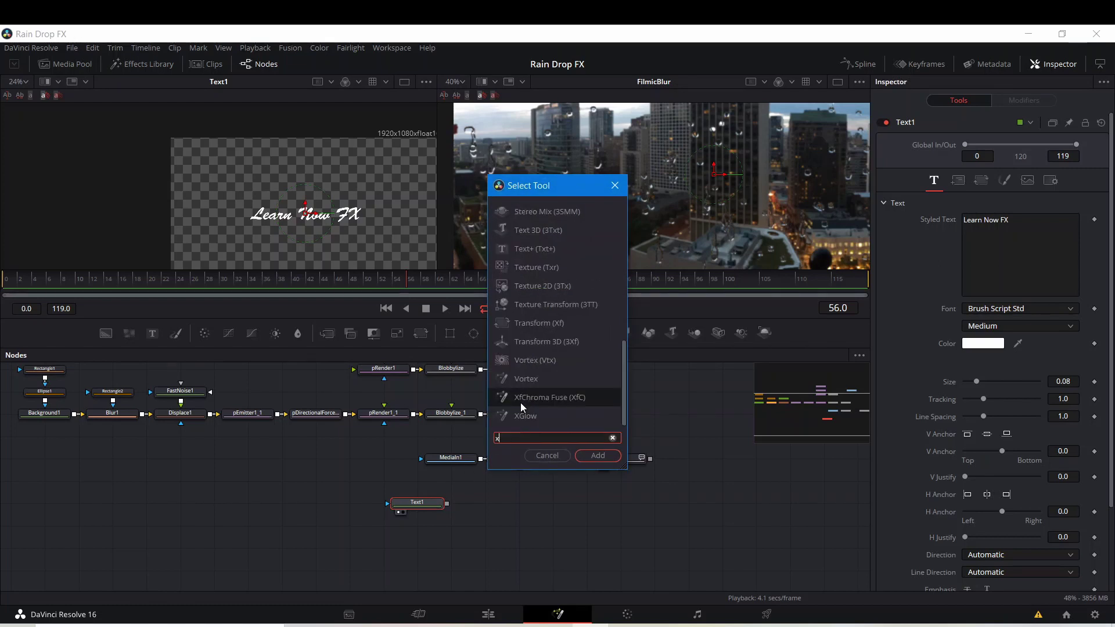
pyautogui.write('xg')
pyautogui.click(589, 461)
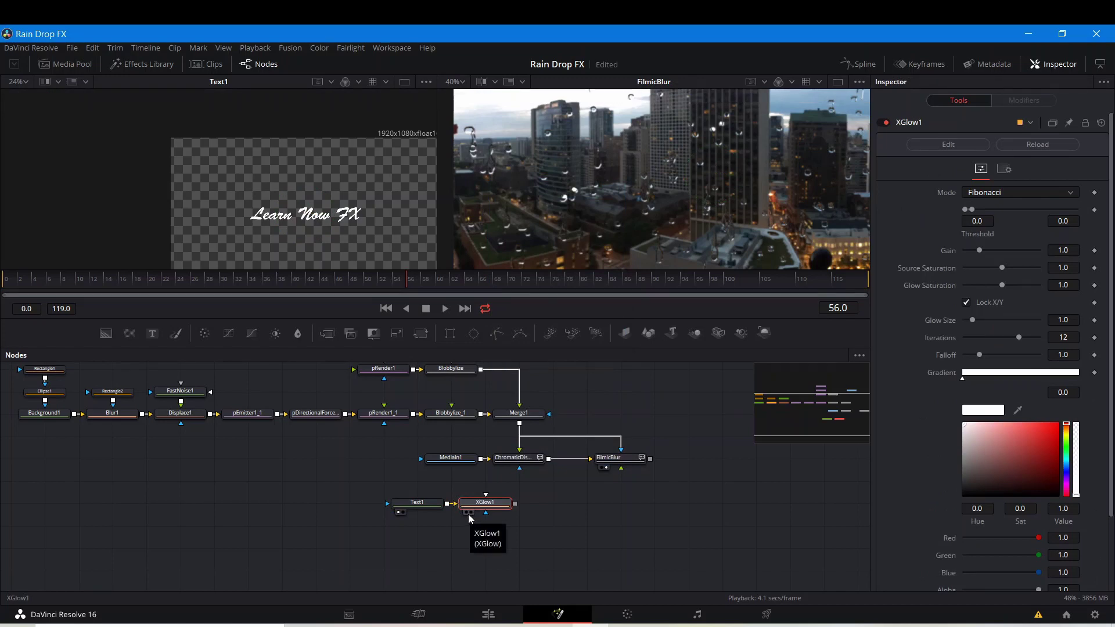
pyautogui.click(466, 513)
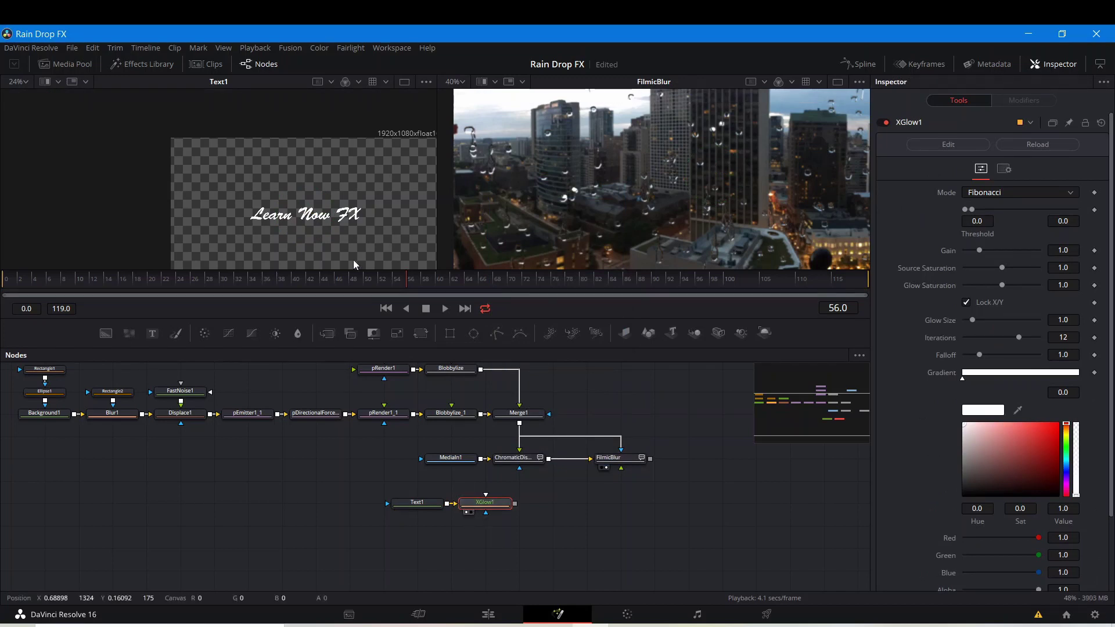
pyautogui.scroll(5, 312, 223)
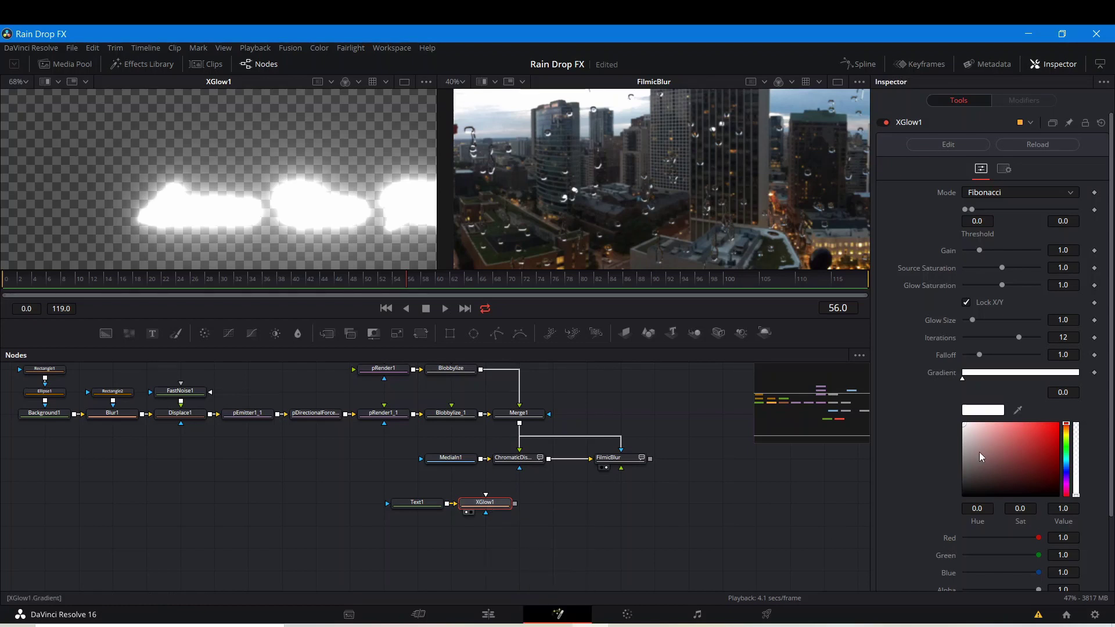
# Colour XGlow1's gradient yellow with hue 0.152 and full saturation, and set its Gain to 0.3184
pyautogui.click(1068, 437)
pyautogui.moveTo(1033, 429); pyautogui.dragTo(1065, 418)
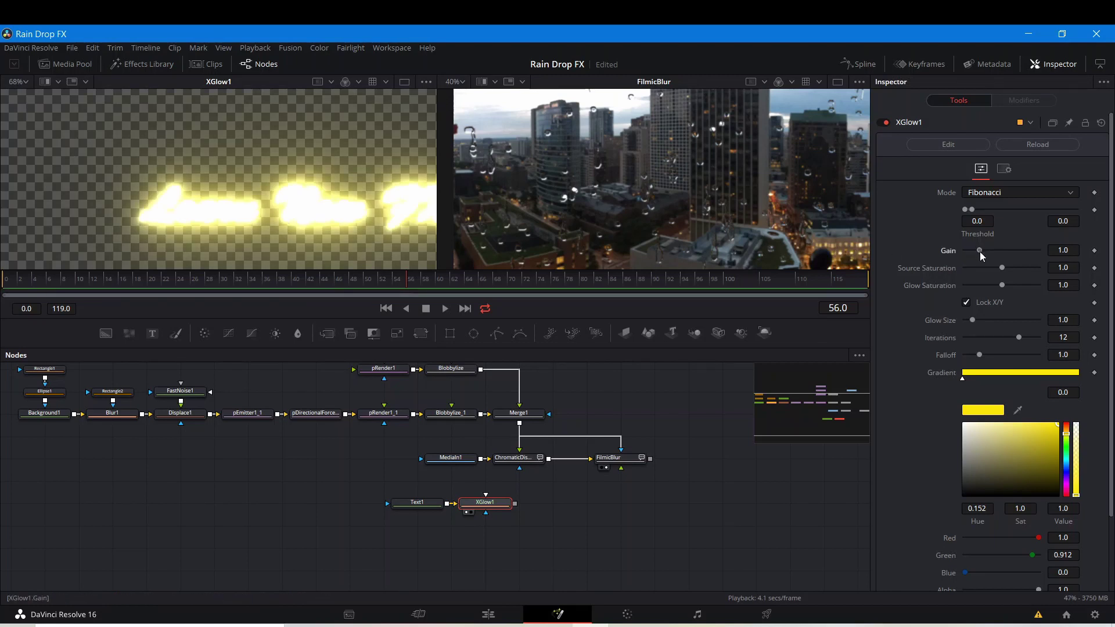
pyautogui.moveTo(980, 252); pyautogui.dragTo(964, 255)
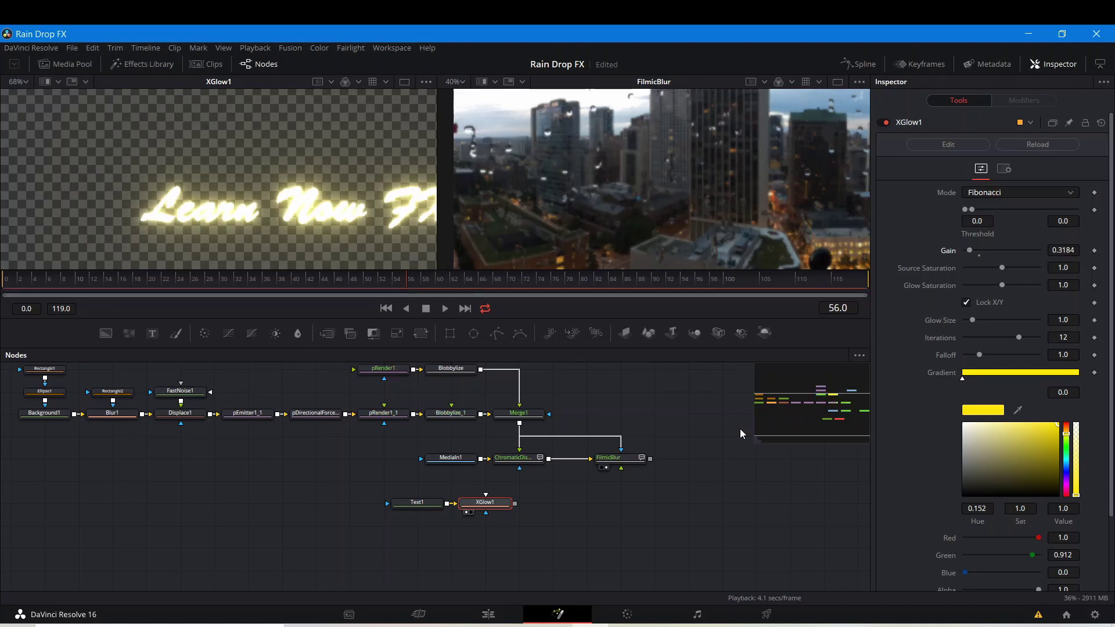
# Replace FilmicBlur with XGlow1 in the second viewer and open XGlow1's glow controls
pyautogui.click(602, 468)
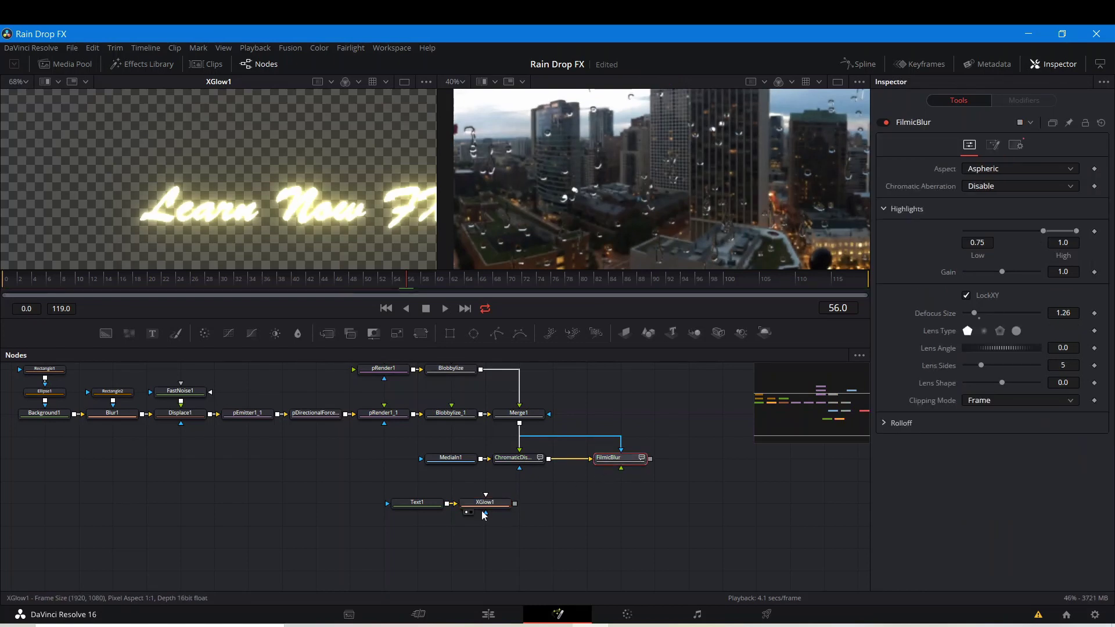
pyautogui.click(471, 512)
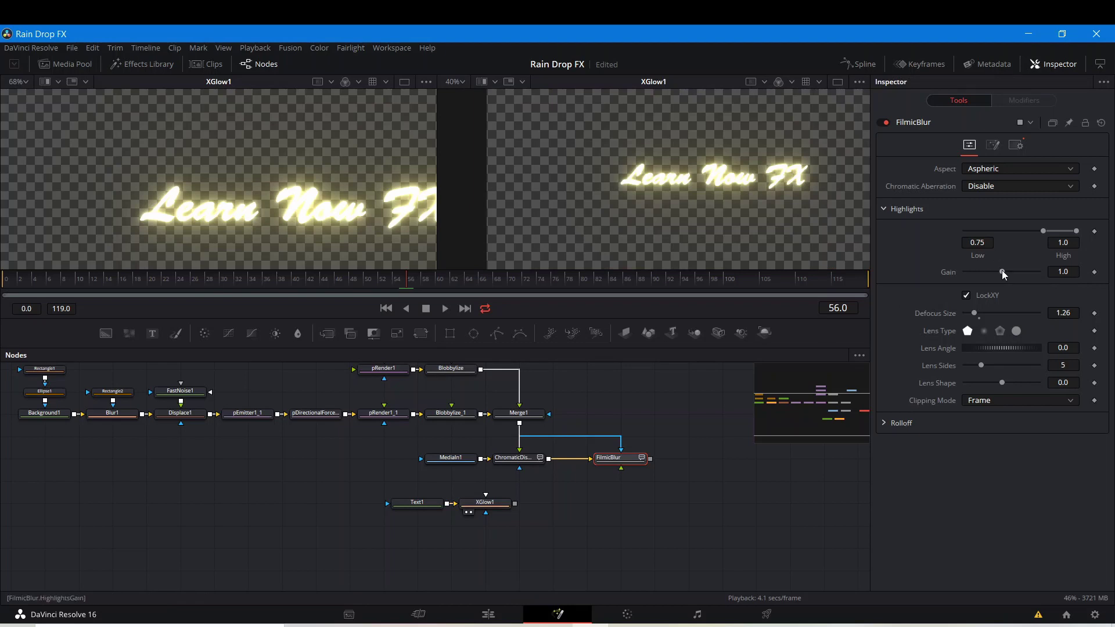
pyautogui.click(491, 503)
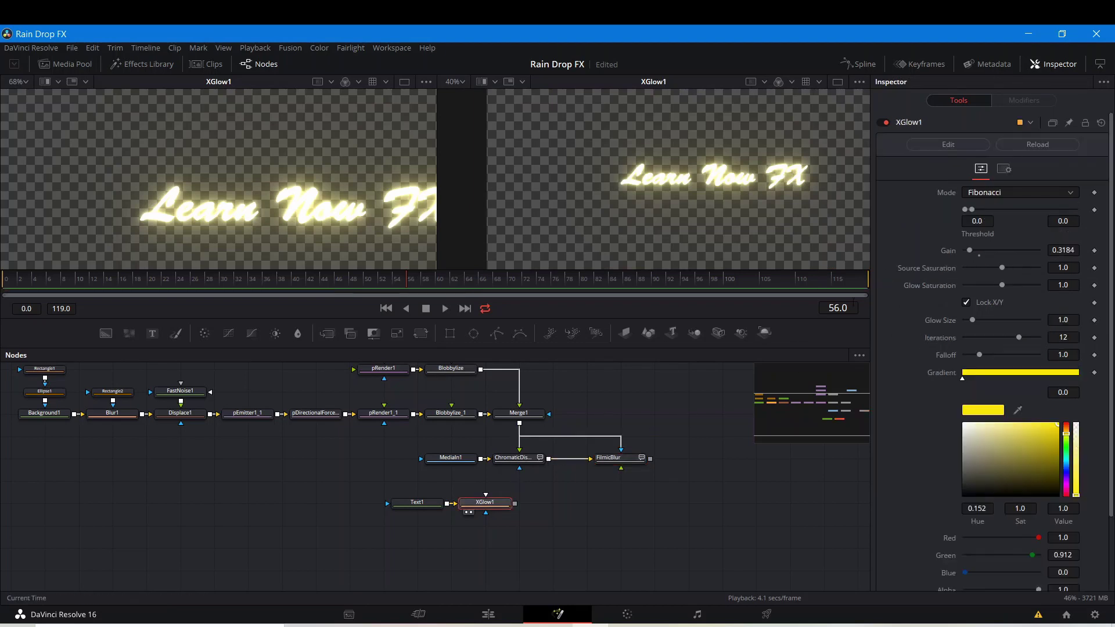
# Set XGlow1's Gain to 0.2866, change its yellow to saturation 0.988 and value 0.898, and inspect the glowing text
pyautogui.moveTo(970, 254); pyautogui.dragTo(968, 254)
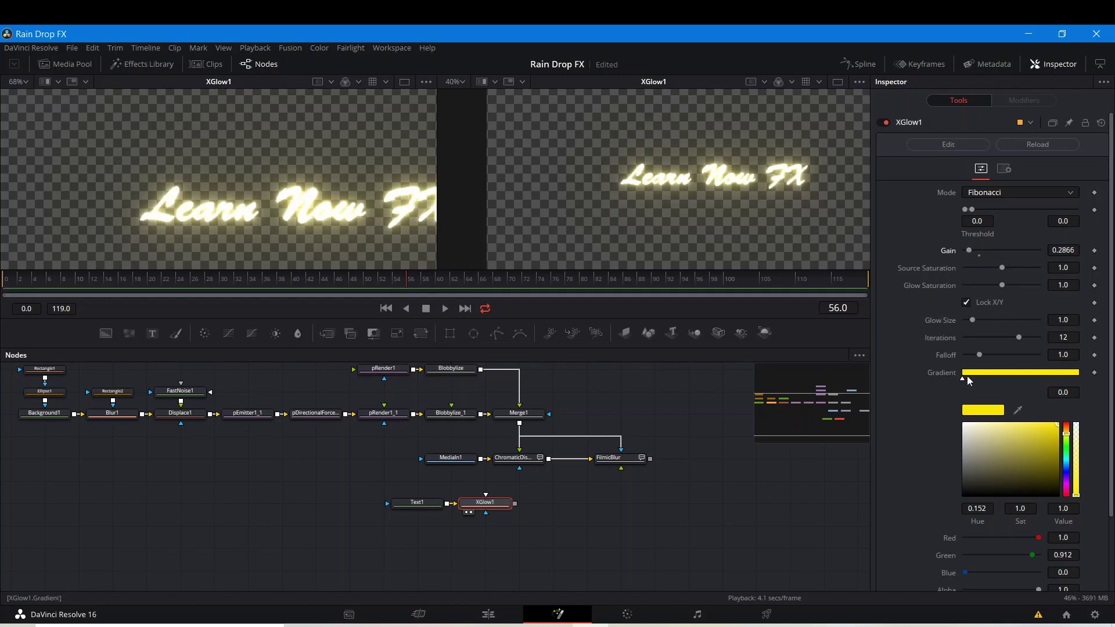
pyautogui.click(1058, 430)
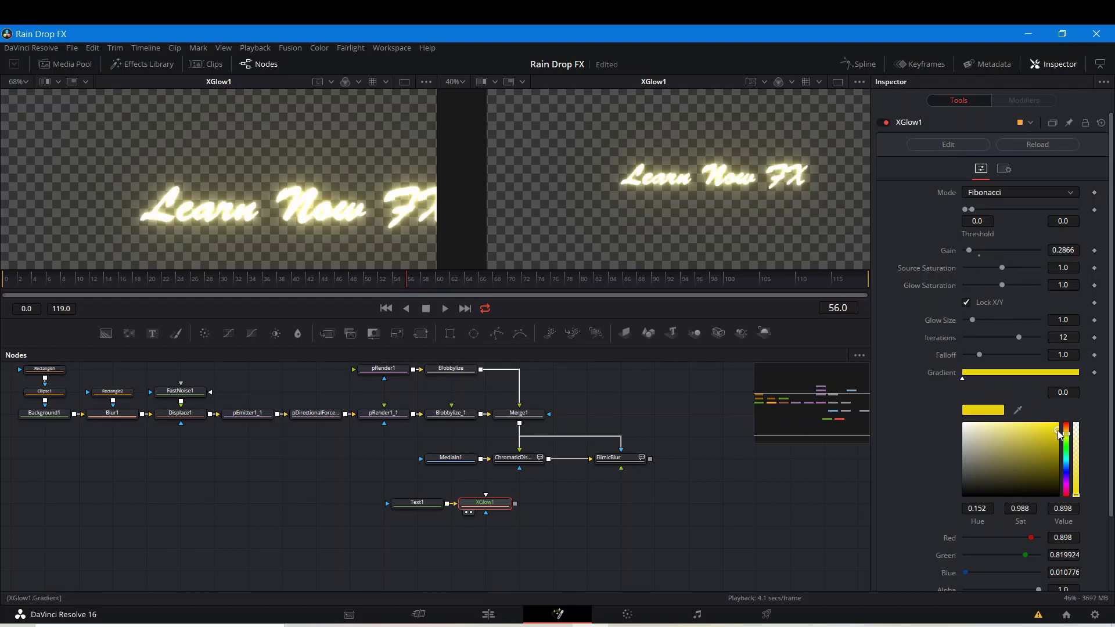
pyautogui.scroll(3, 667, 184)
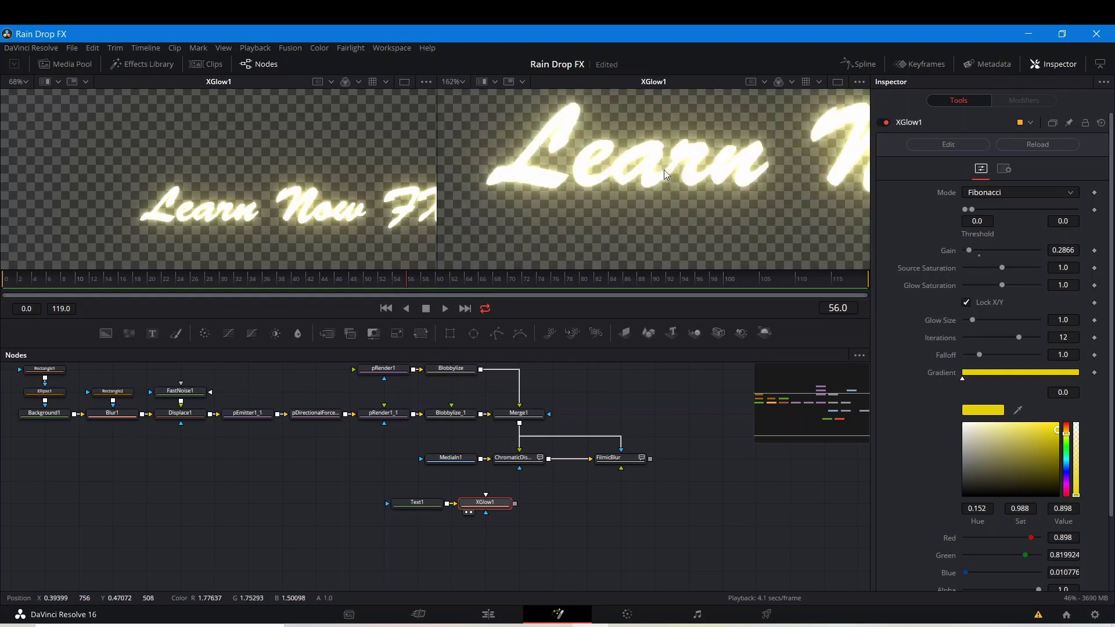
pyautogui.scroll(-2, 664, 170)
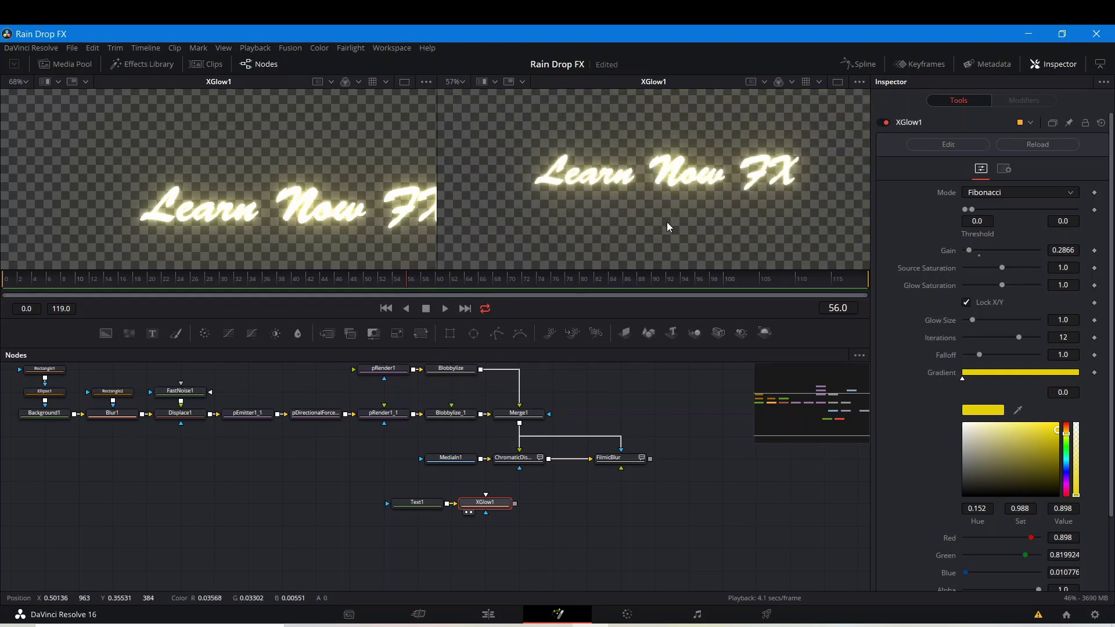
pyautogui.scroll(-3, 572, 202)
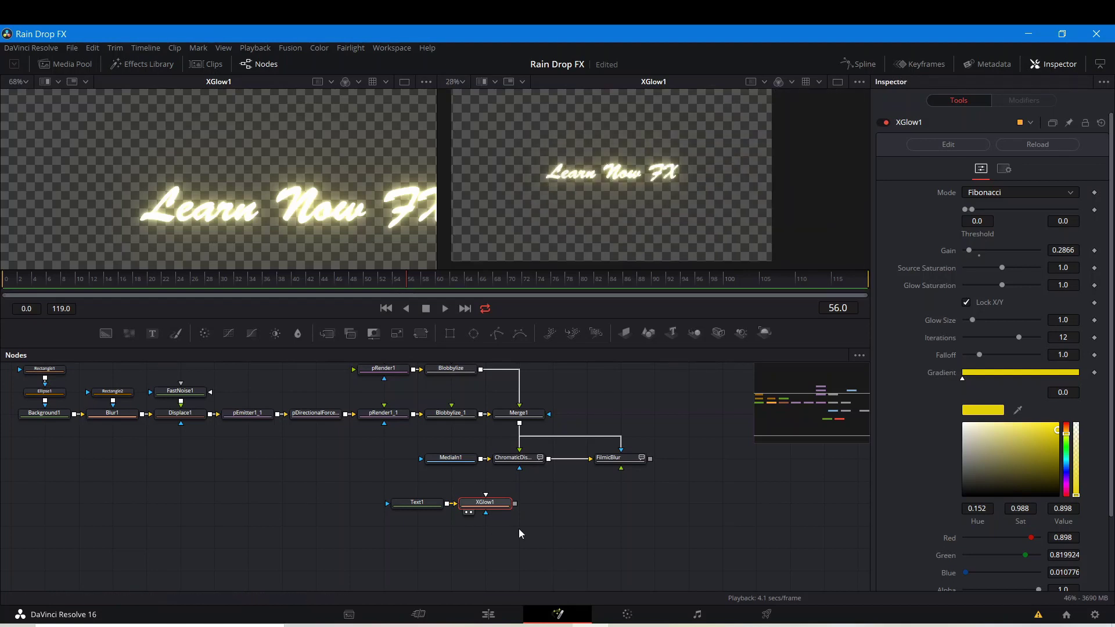
# Move MediaIn1 further away from ChromaticDisplacement and place Text1 and XGlow1 in a row directly beneath MediaIn1
pyautogui.click(544, 519)
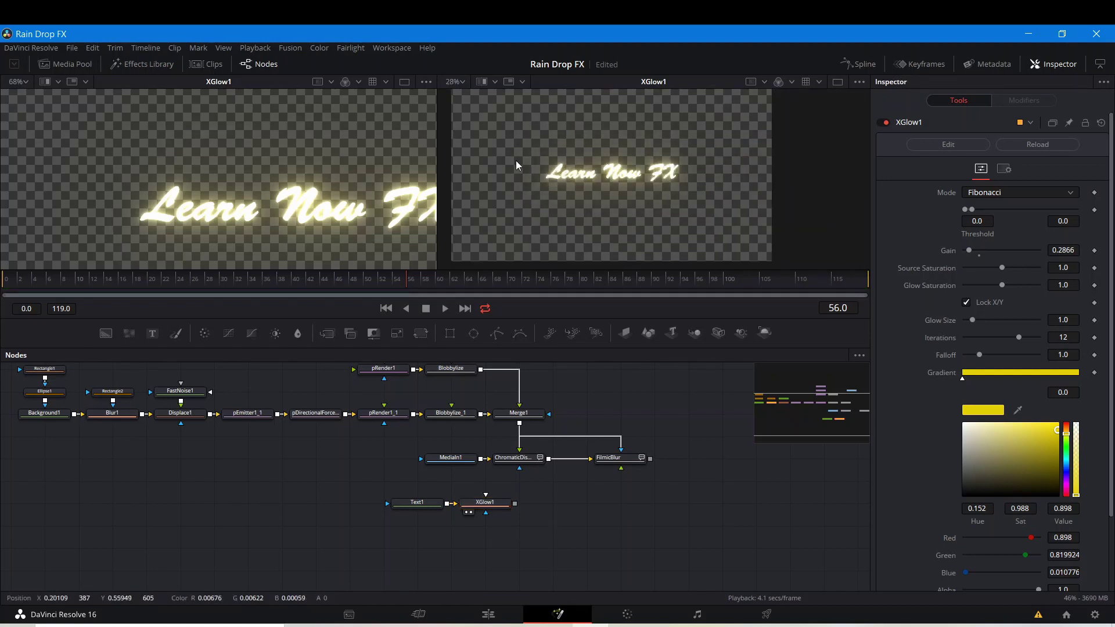
pyautogui.moveTo(456, 461); pyautogui.dragTo(354, 461)
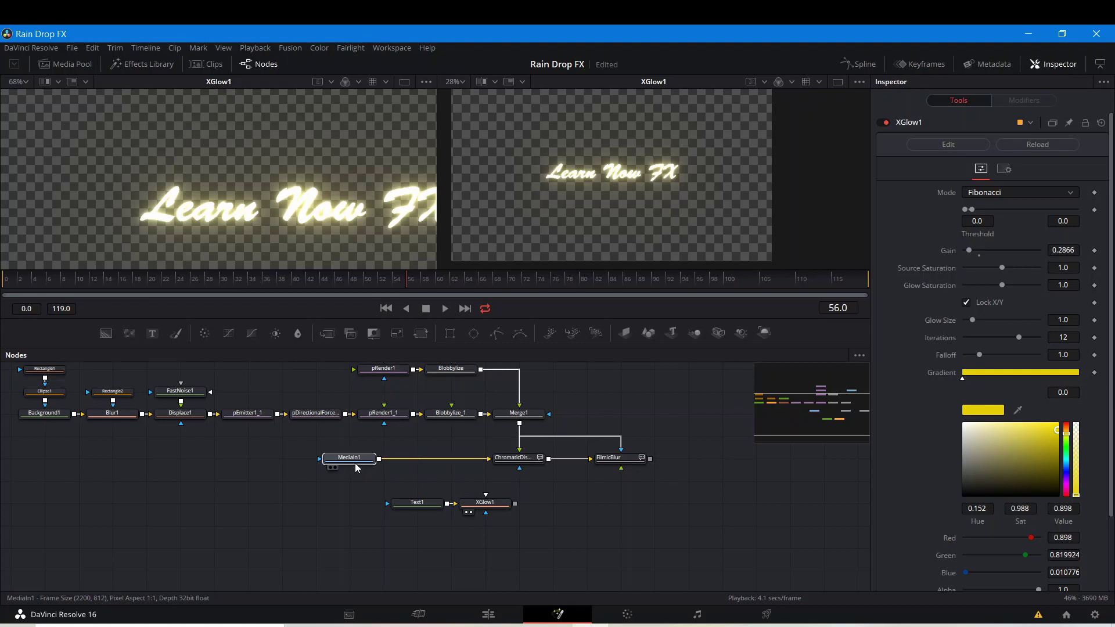
pyautogui.moveTo(524, 537); pyautogui.dragTo(390, 482)
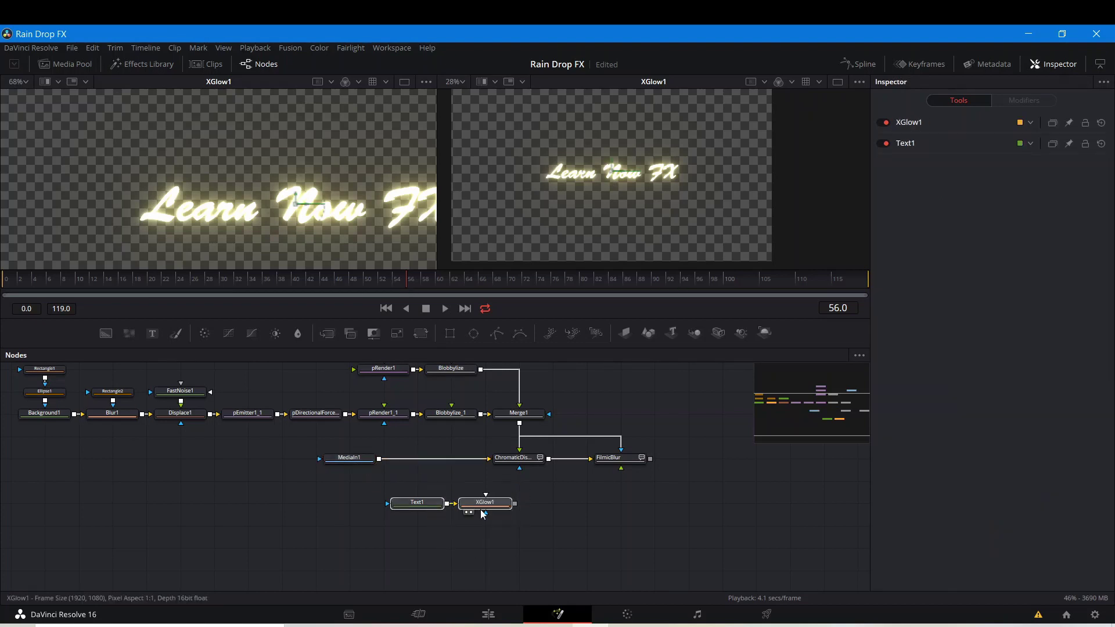
pyautogui.moveTo(490, 504); pyautogui.dragTo(346, 486)
pyautogui.click(423, 490)
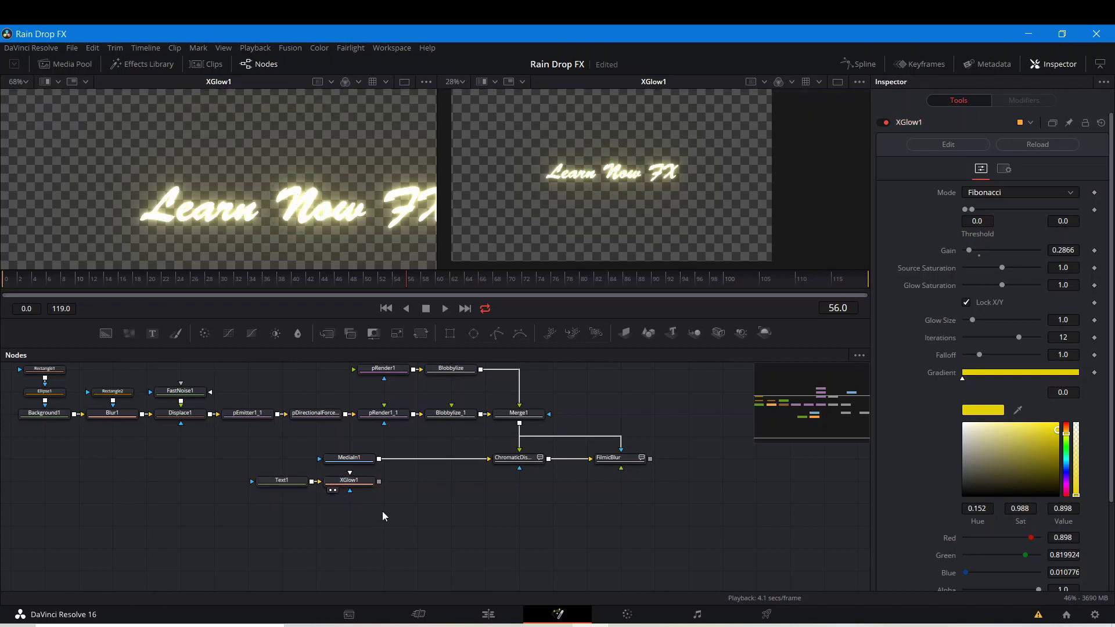
# Merge MediaIn1 and XGlow1 into the input of ChromaticDisplacement and display ChromaticDisplacement in the second viewer
pyautogui.moveTo(377, 458); pyautogui.dragTo(490, 464)
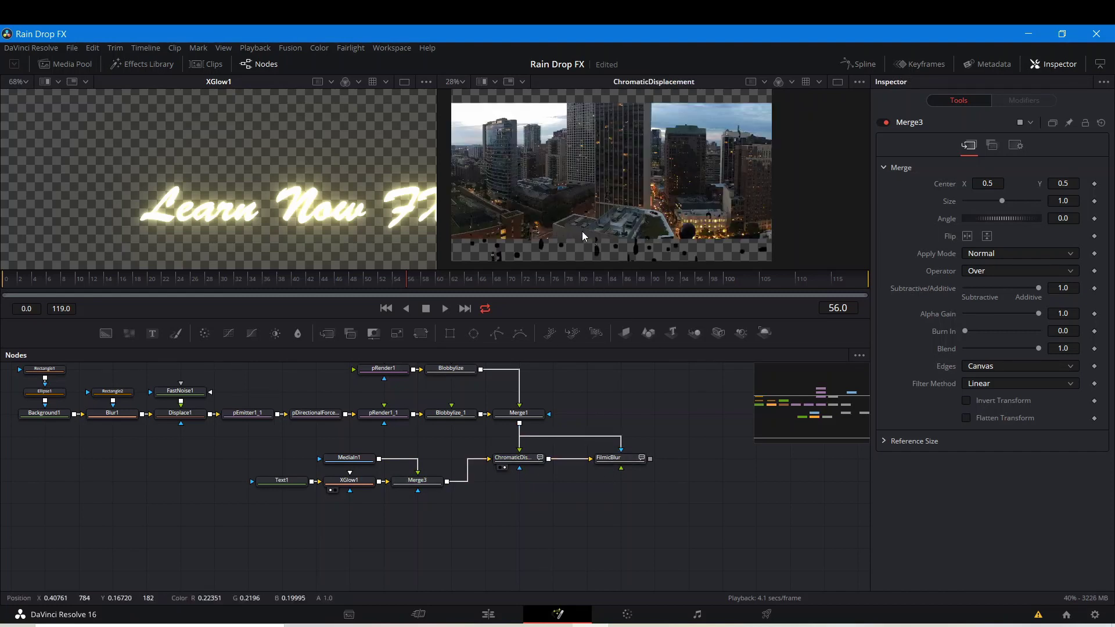
pyautogui.scroll(-1, 582, 231)
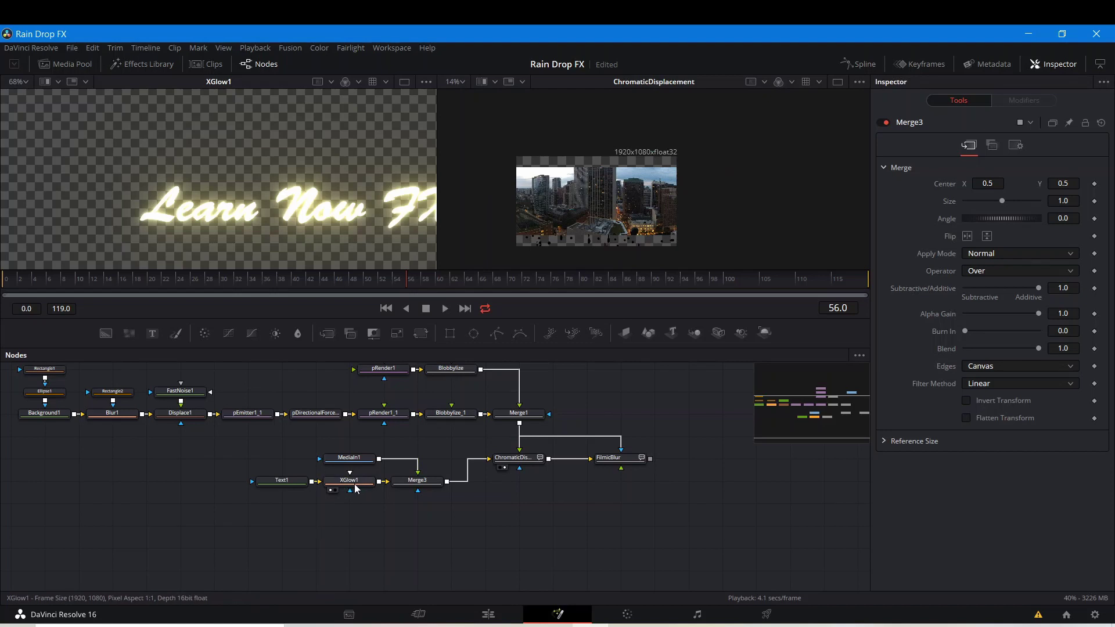
# Swap Merge3's inputs so the glowing text lies over the city background, and inspect the text's refraction through the drops
pyautogui.click(417, 482)
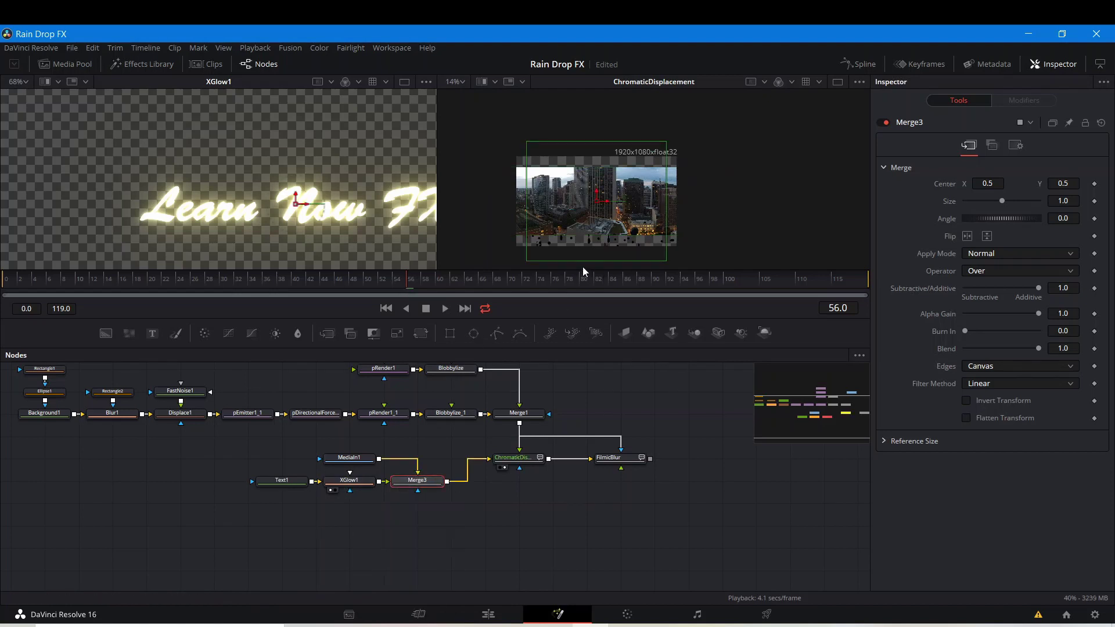
pyautogui.scroll(1, 600, 202)
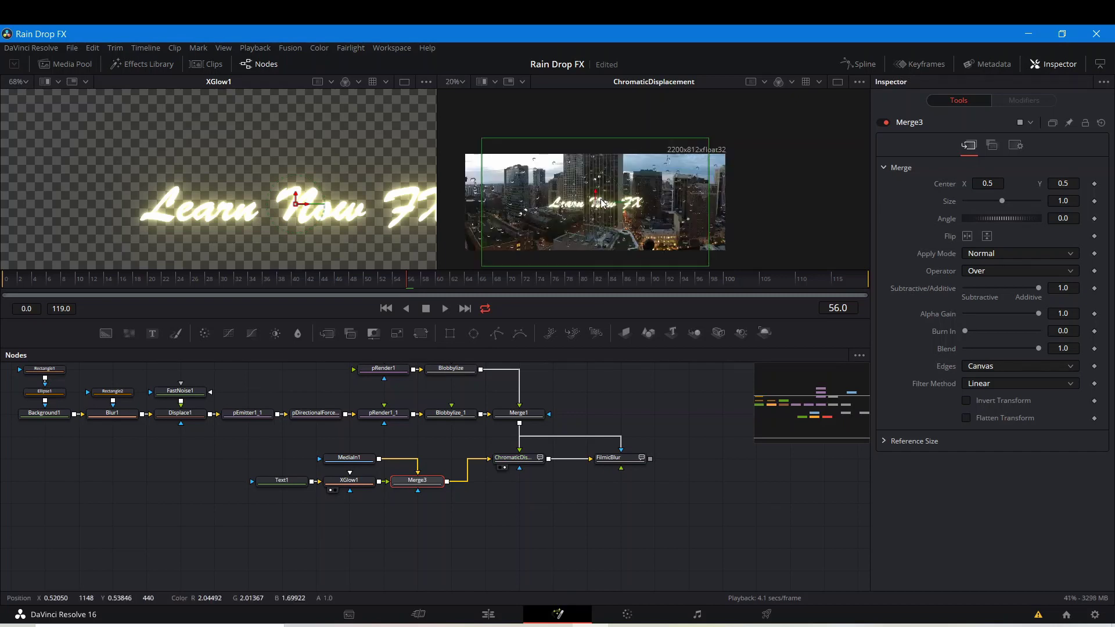
pyautogui.scroll(2, 601, 202)
pyautogui.scroll(3, 544, 197)
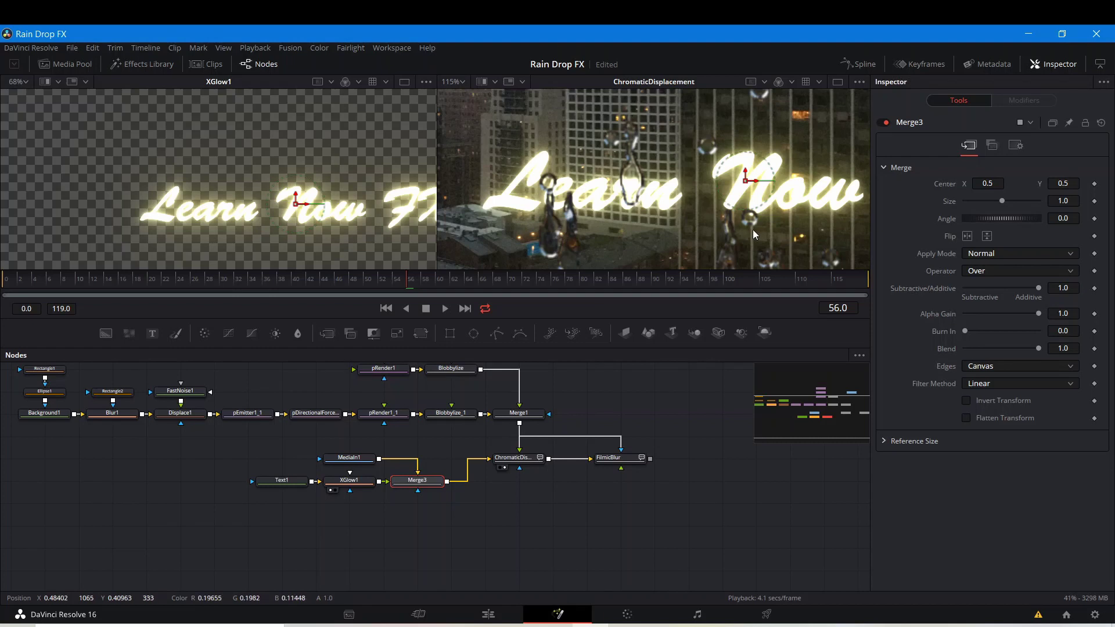
# Display FilmicBlur in the second viewer and delete the connection running from Merge1 to FilmicBlur
pyautogui.scroll(-5, 753, 228)
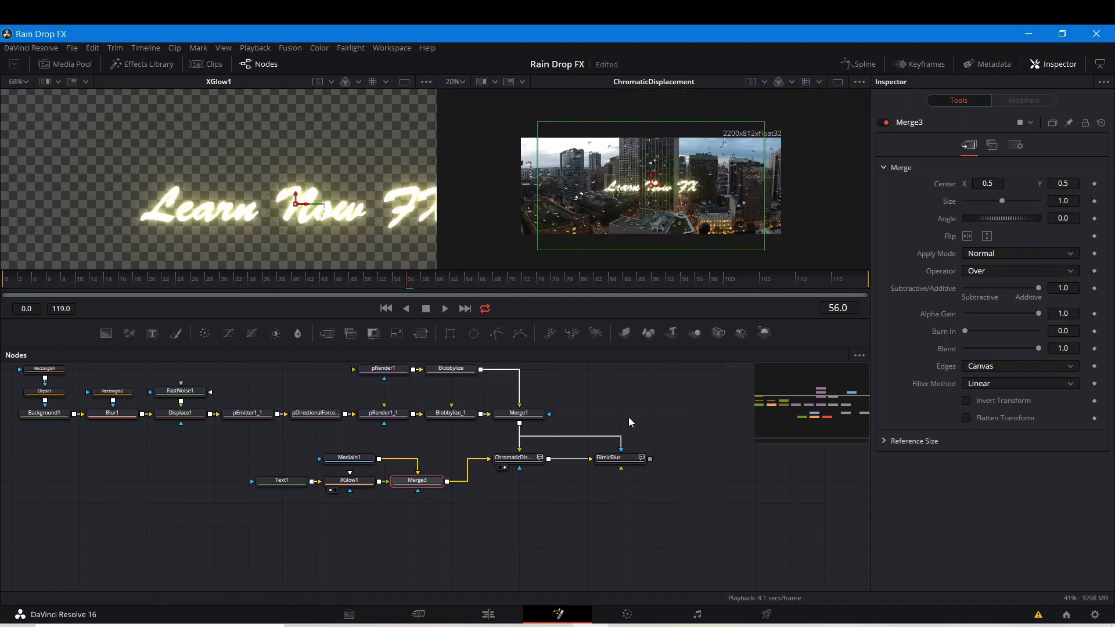
pyautogui.click(640, 412)
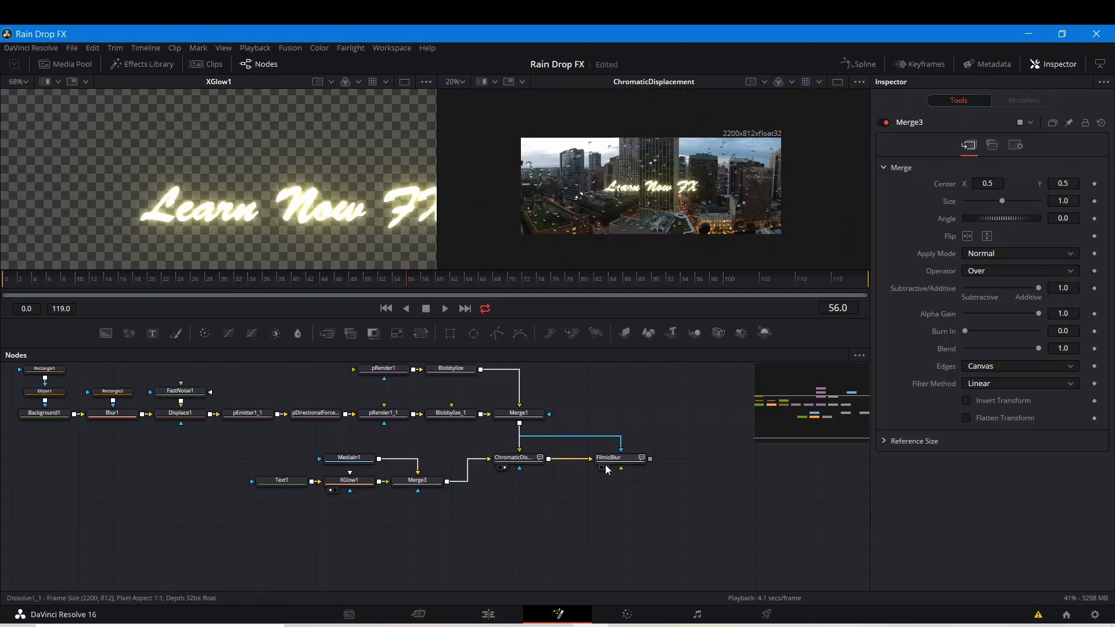
pyautogui.click(606, 468)
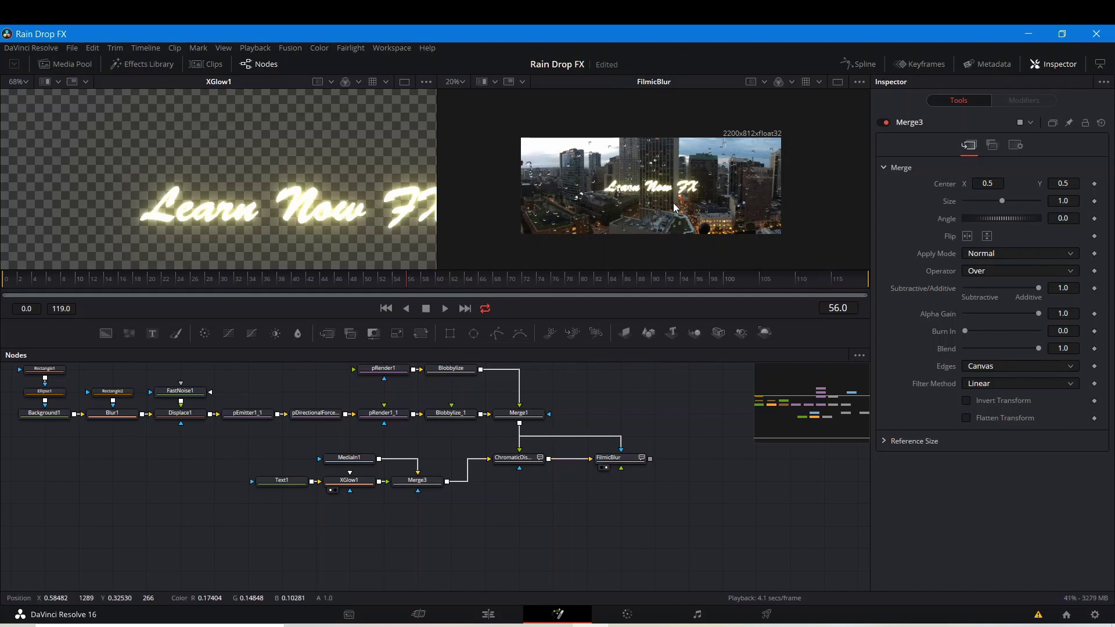
pyautogui.click(620, 436)
pyautogui.press('Delete')
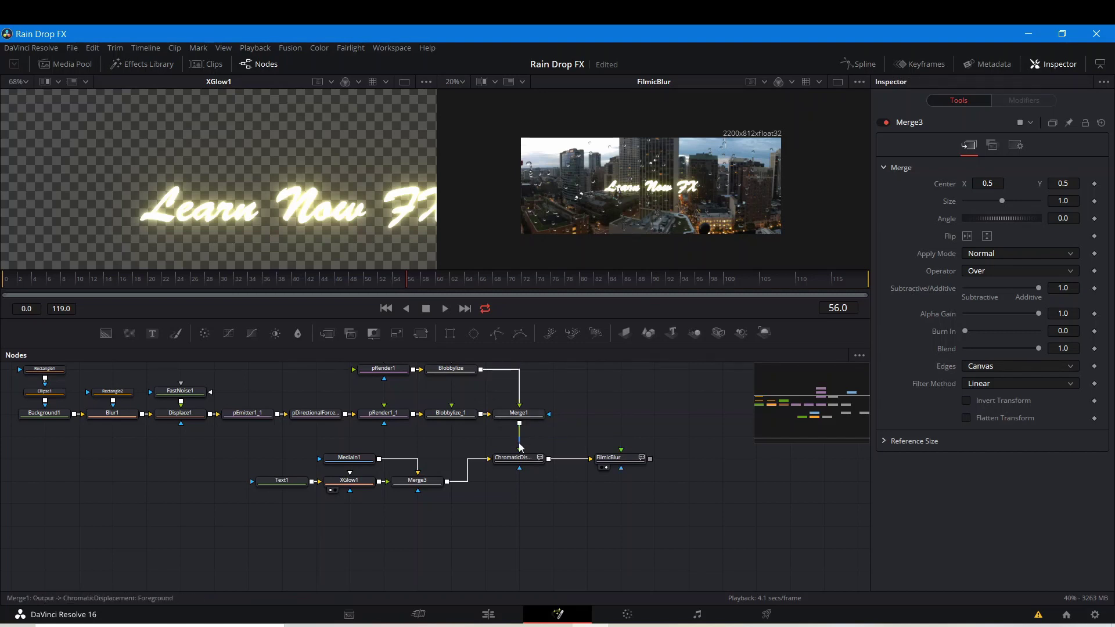
# Add a Merge node combining Blobbylize as background with Blobbylize_1 as foreground, and feed its output into FilmicBlur's mask input
pyautogui.moveTo(601, 408); pyautogui.dragTo(616, 447)
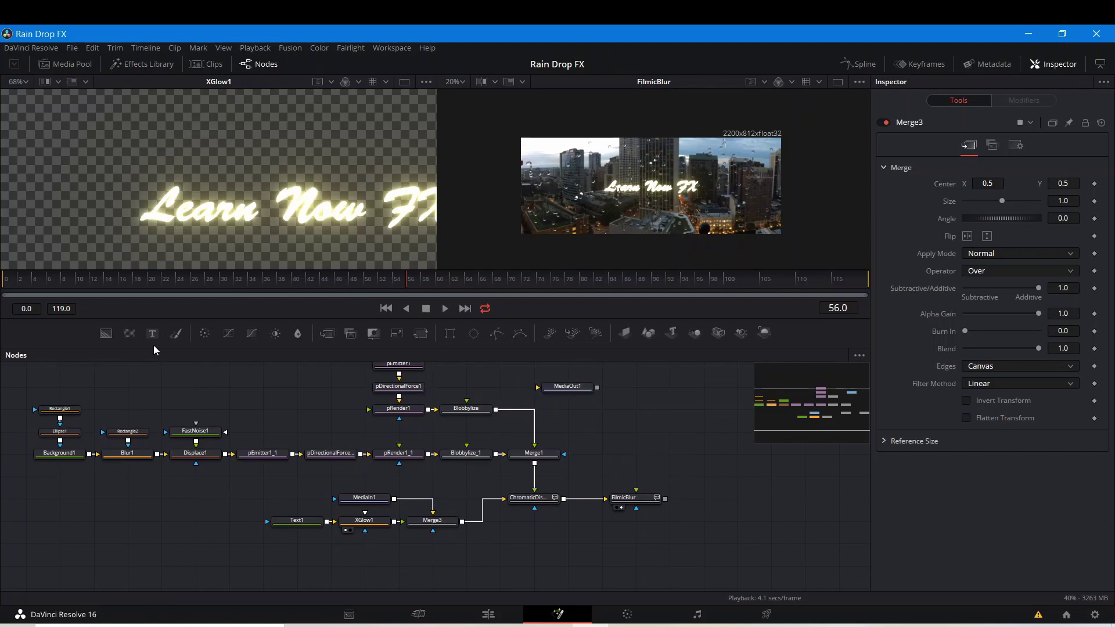
pyautogui.hotkey('shift', 'space')
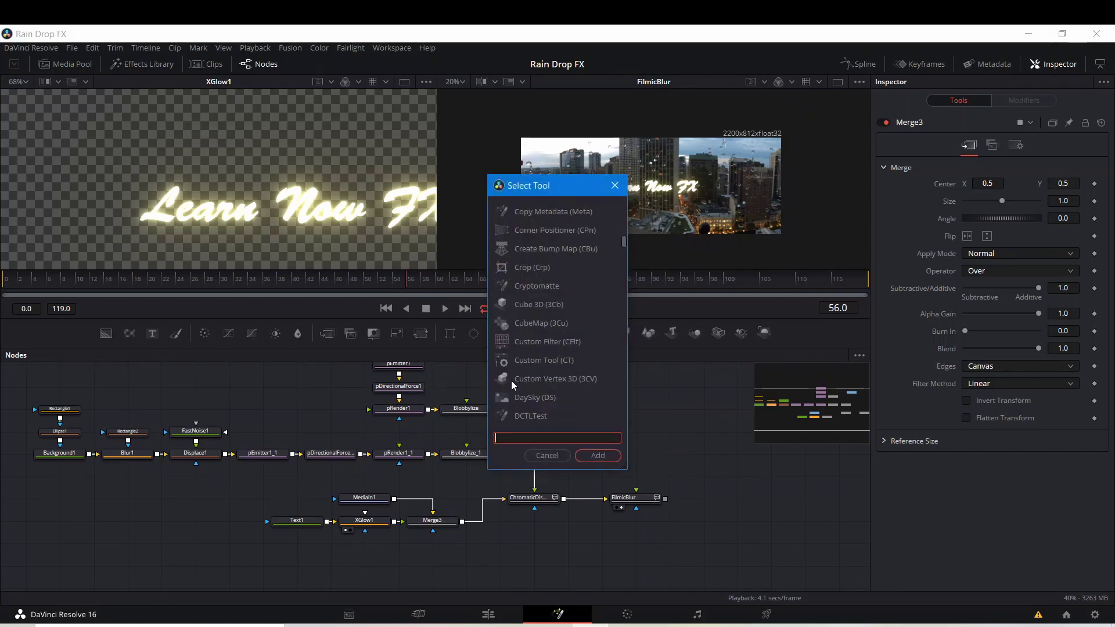
pyautogui.write('mrg')
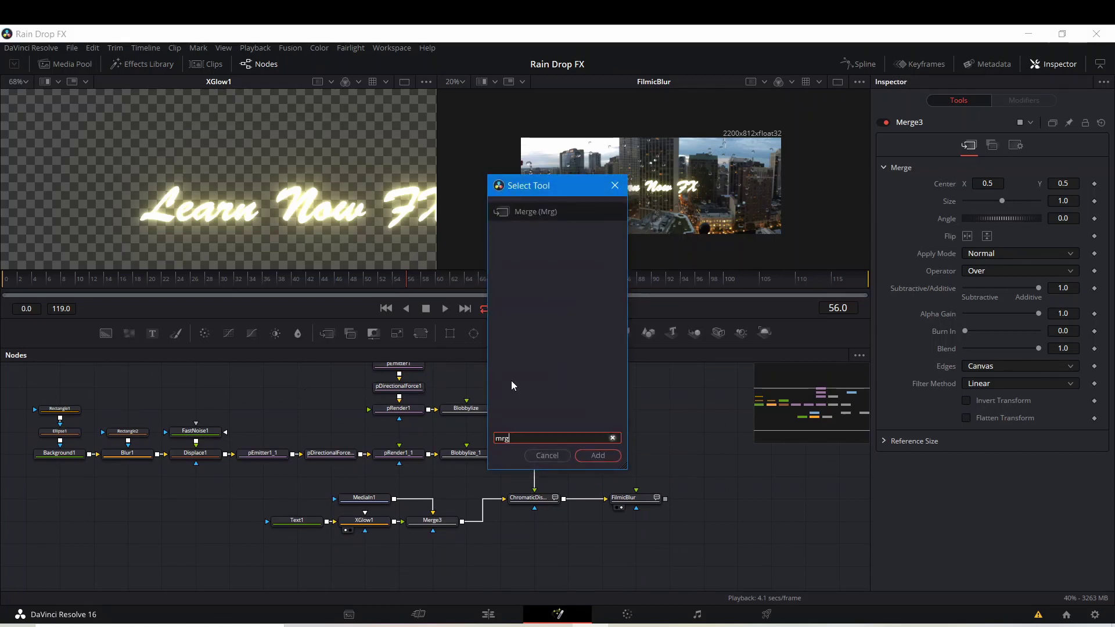
pyautogui.click(596, 458)
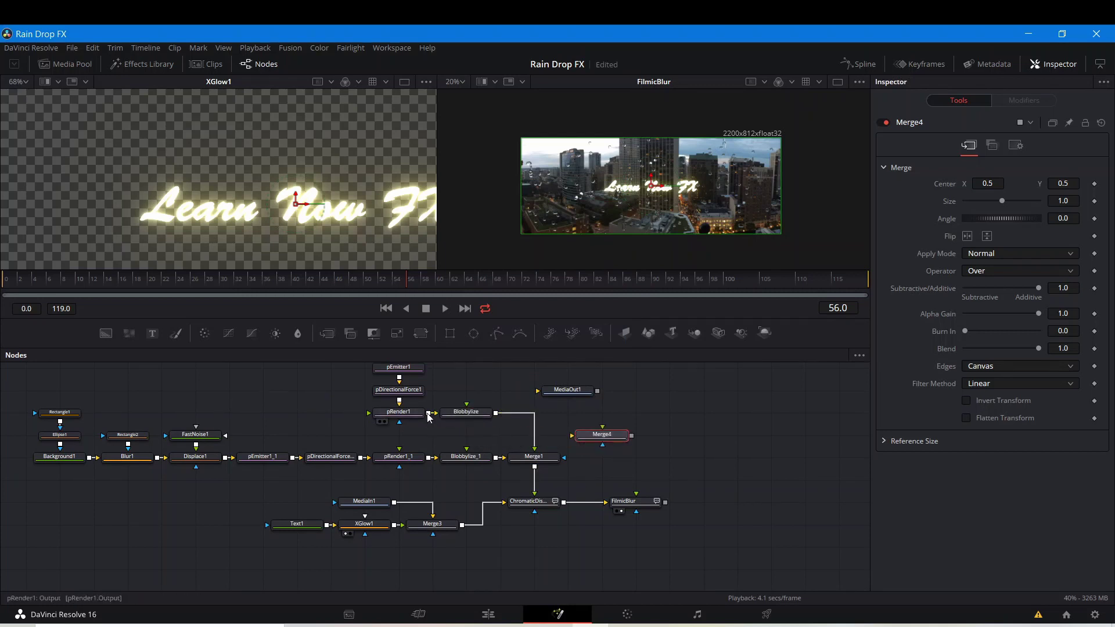
pyautogui.moveTo(428, 413); pyautogui.dragTo(596, 439)
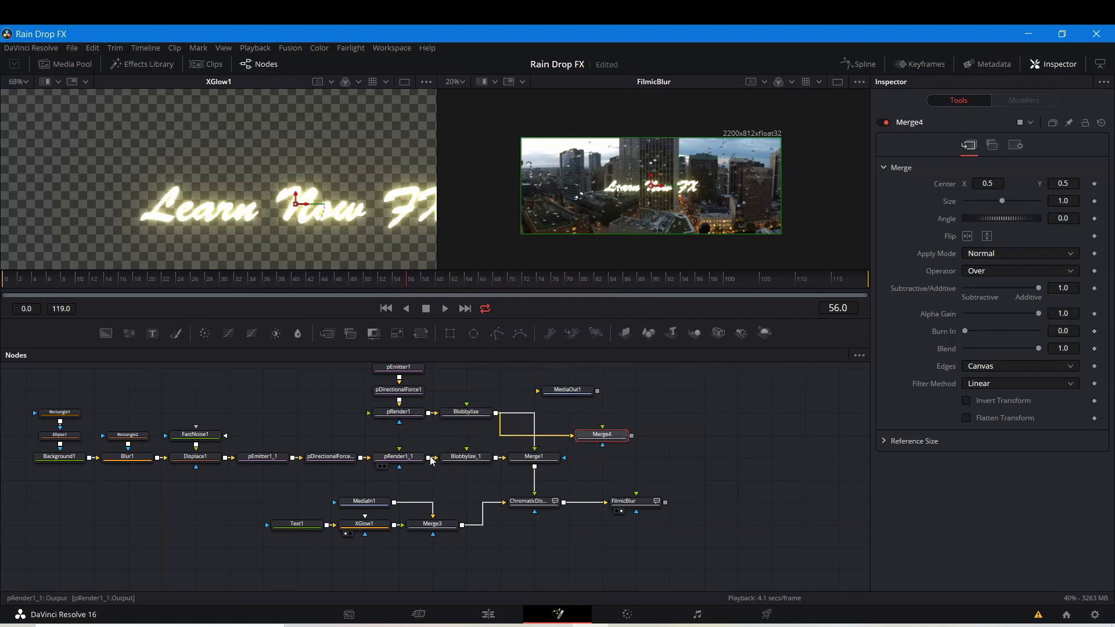
pyautogui.moveTo(431, 459); pyautogui.dragTo(637, 517)
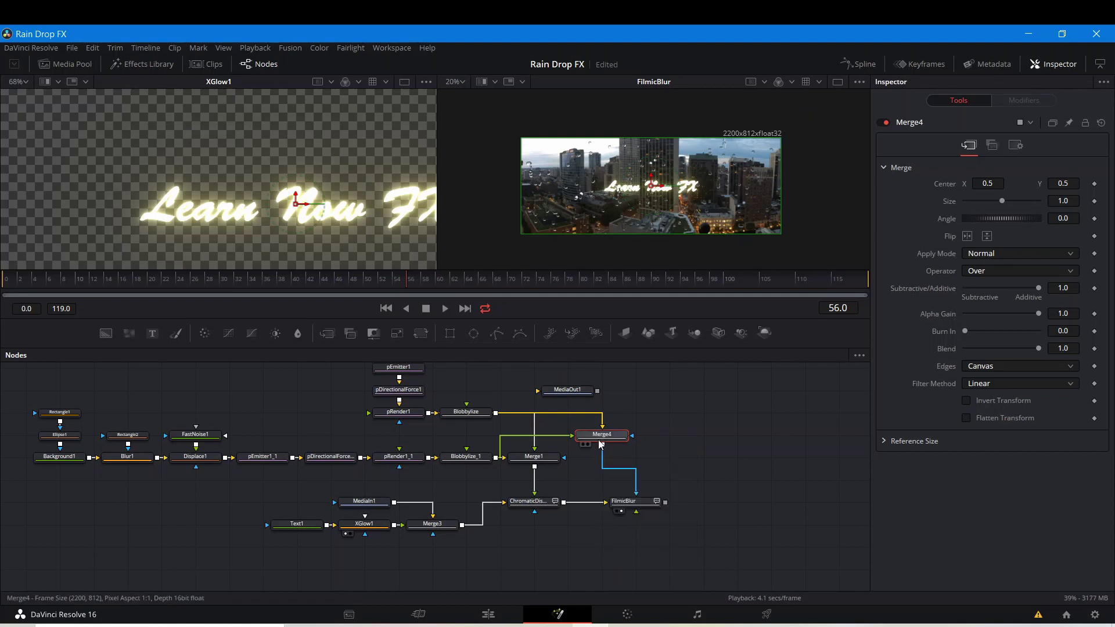
# Insert a Sharpen node between Merge4 and FilmicBlur
pyautogui.hotkey('shift', 'space')
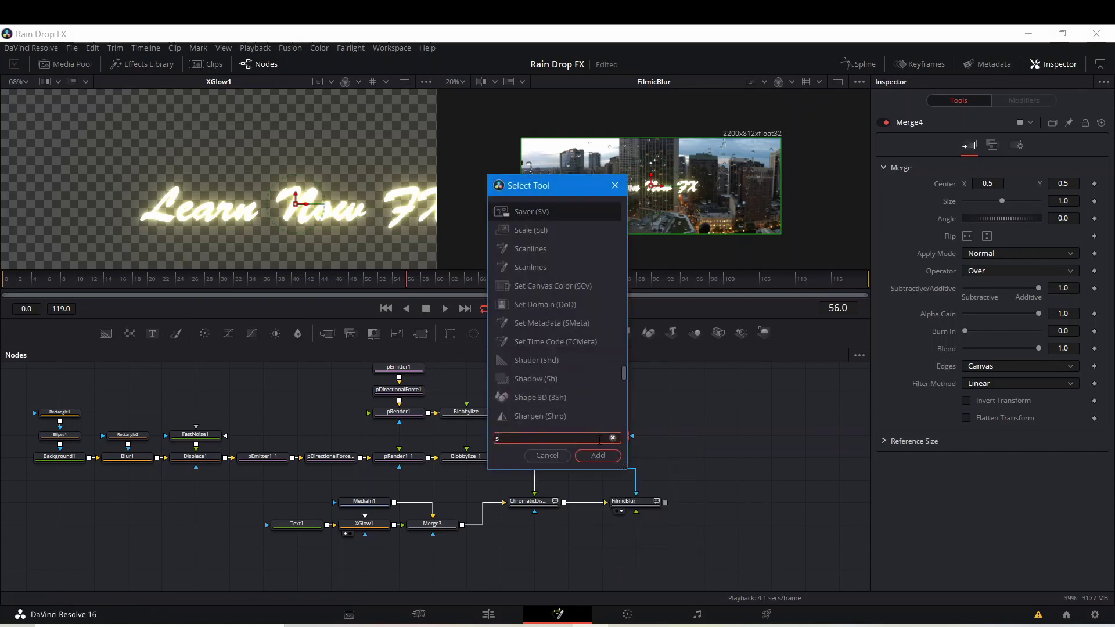
pyautogui.write('shar')
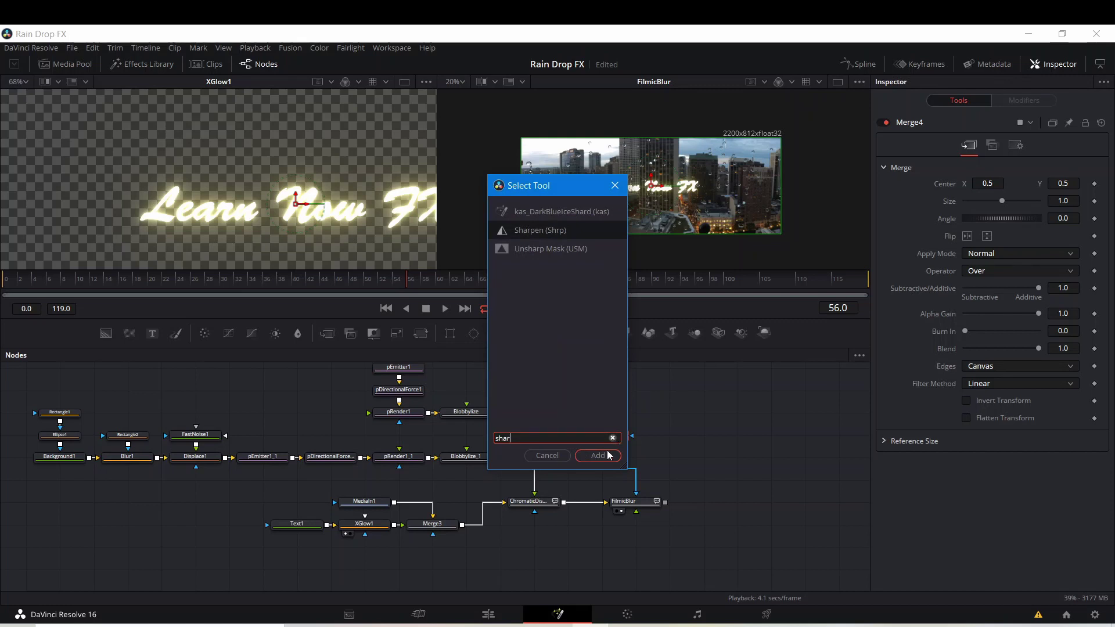
pyautogui.press('Return')
pyautogui.moveTo(556, 434); pyautogui.dragTo(625, 457)
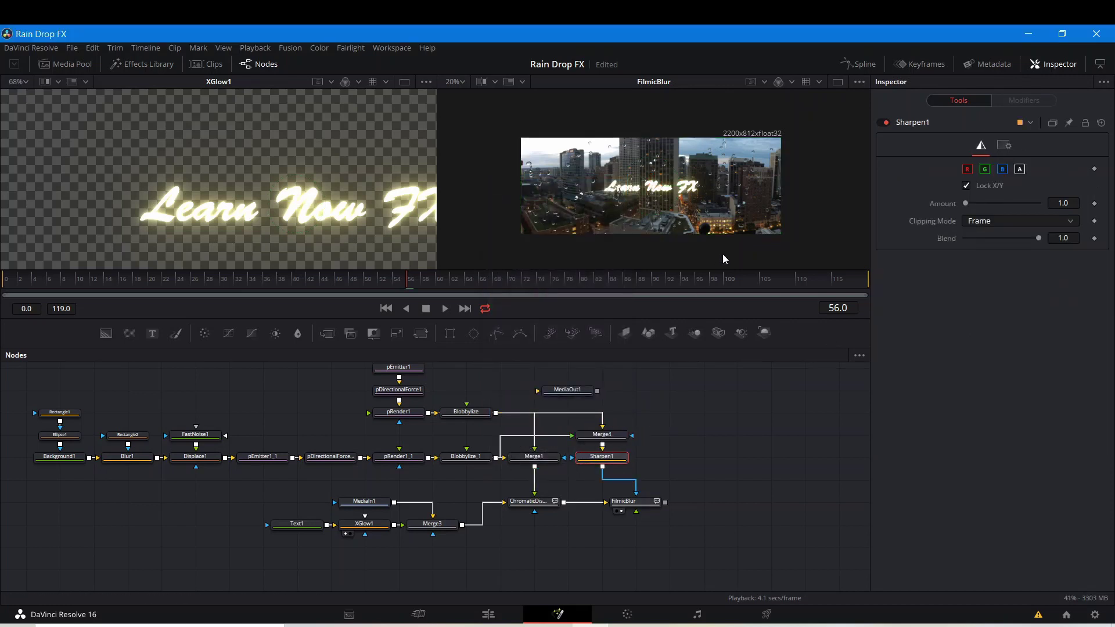
# Set FilmicBlur's Defocus Size to 4.41
pyautogui.scroll(5, 600, 221)
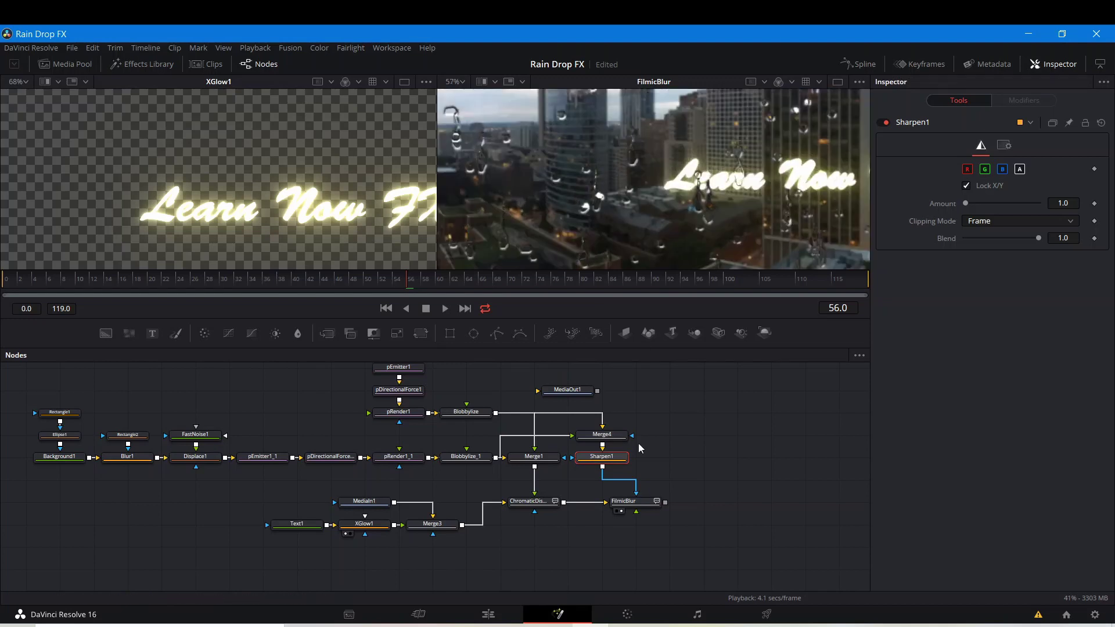
pyautogui.click(648, 503)
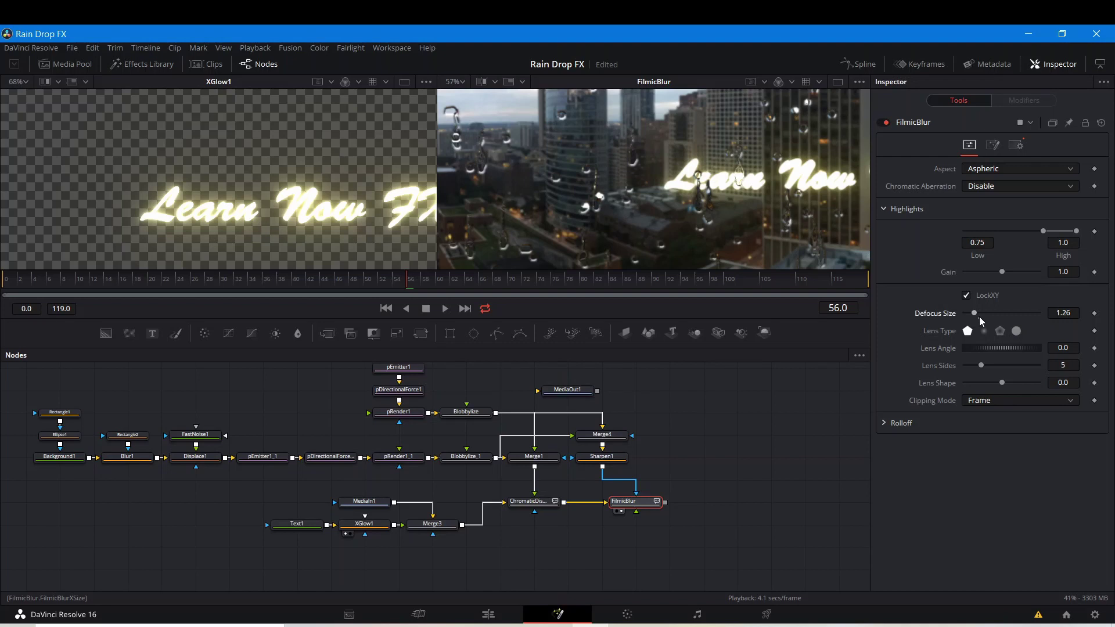
pyautogui.moveTo(976, 315); pyautogui.dragTo(997, 320)
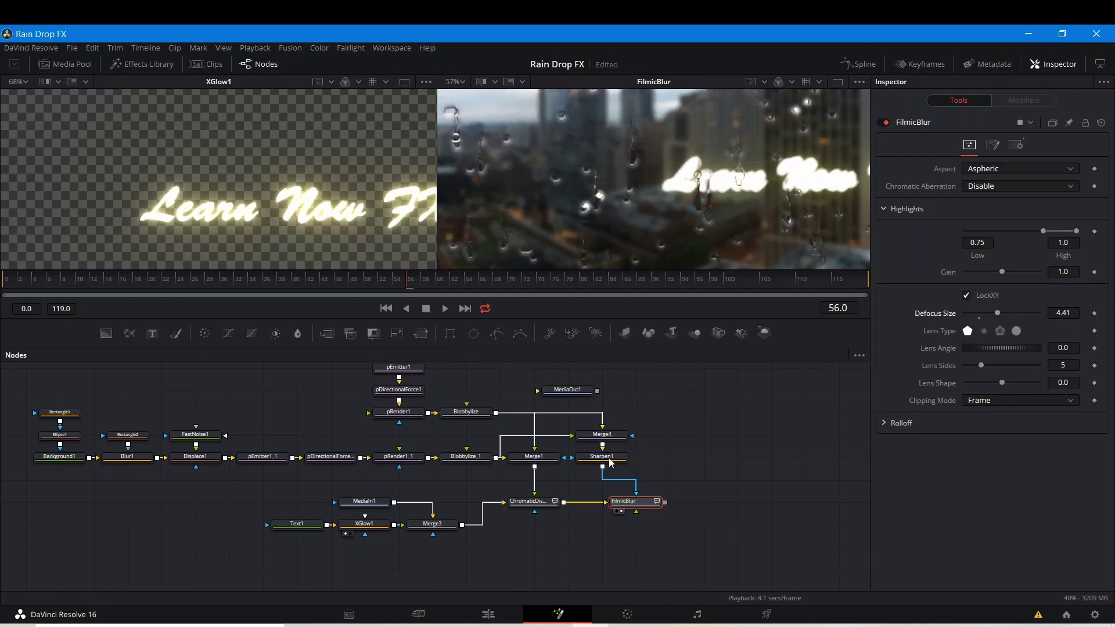
# Set Sharpen1's Amount to 100 and briefly play back the blurred rain composite
pyautogui.click(602, 456)
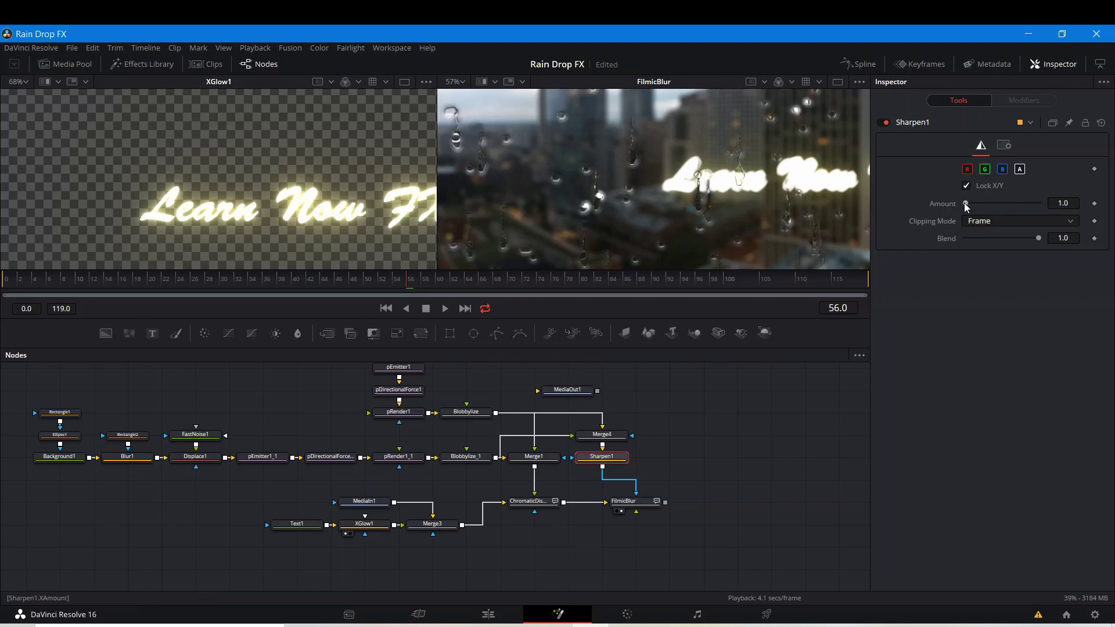
pyautogui.moveTo(965, 203); pyautogui.dragTo(982, 208)
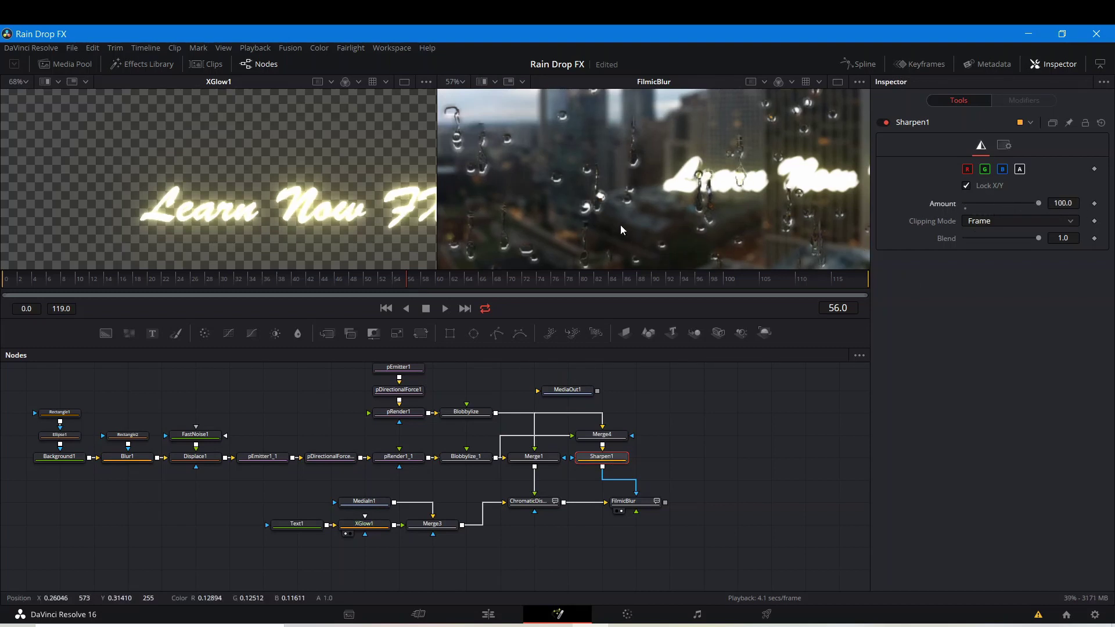
pyautogui.scroll(-5, 583, 185)
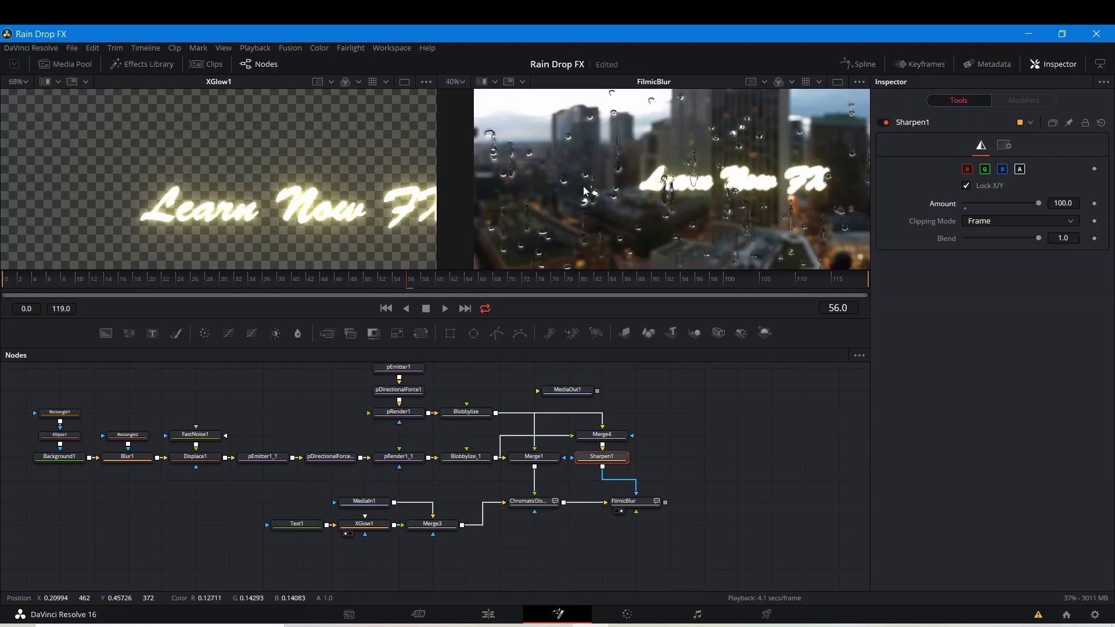
pyautogui.scroll(1, 585, 188)
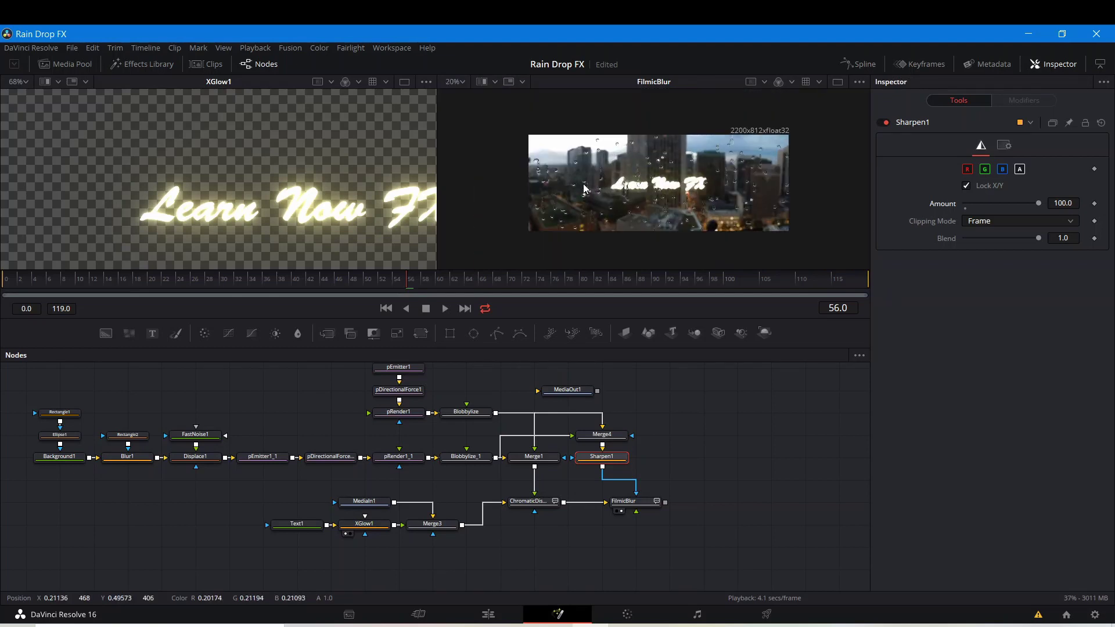
pyautogui.press('space')
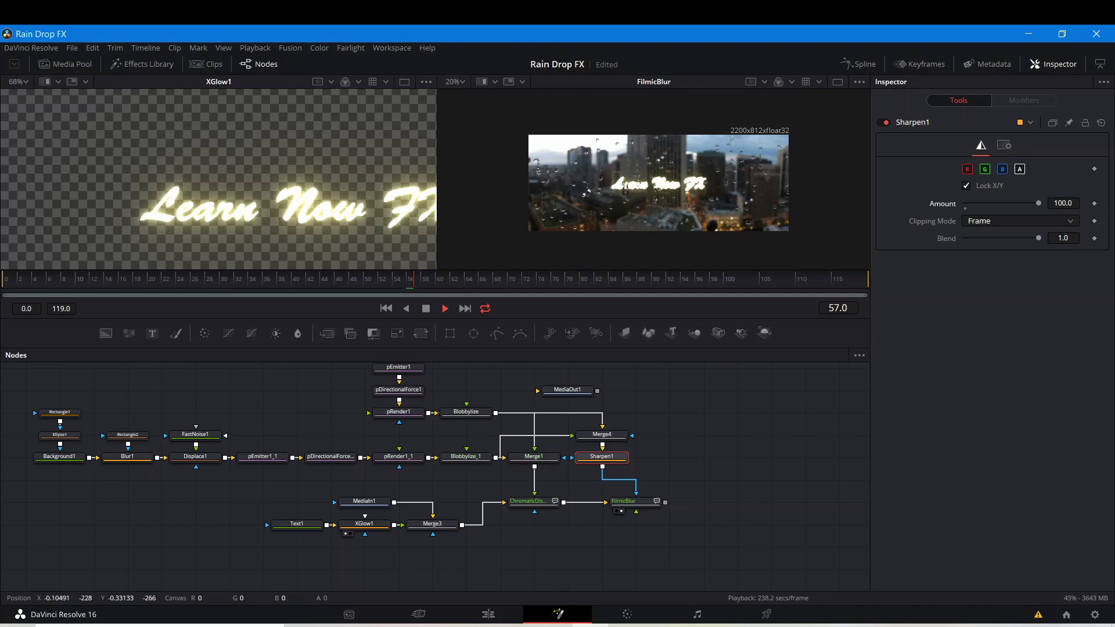
pyautogui.press('space')
# Keyframe FilmicBlur's Defocus Size at frame 0, keeping LockXY enabled
pyautogui.click(3, 280)
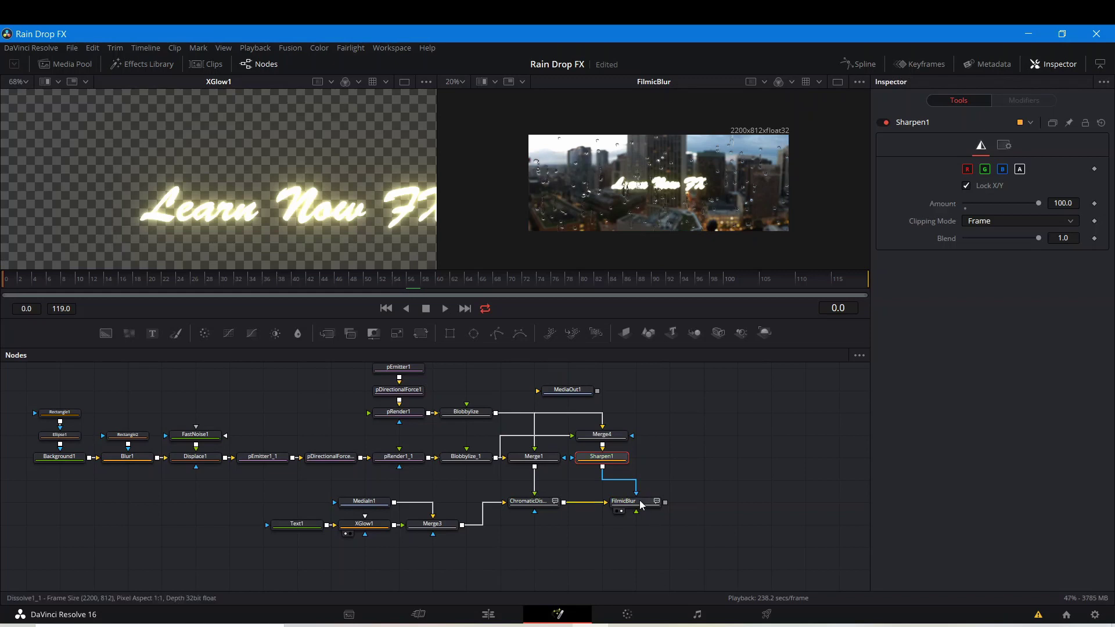
pyautogui.click(633, 502)
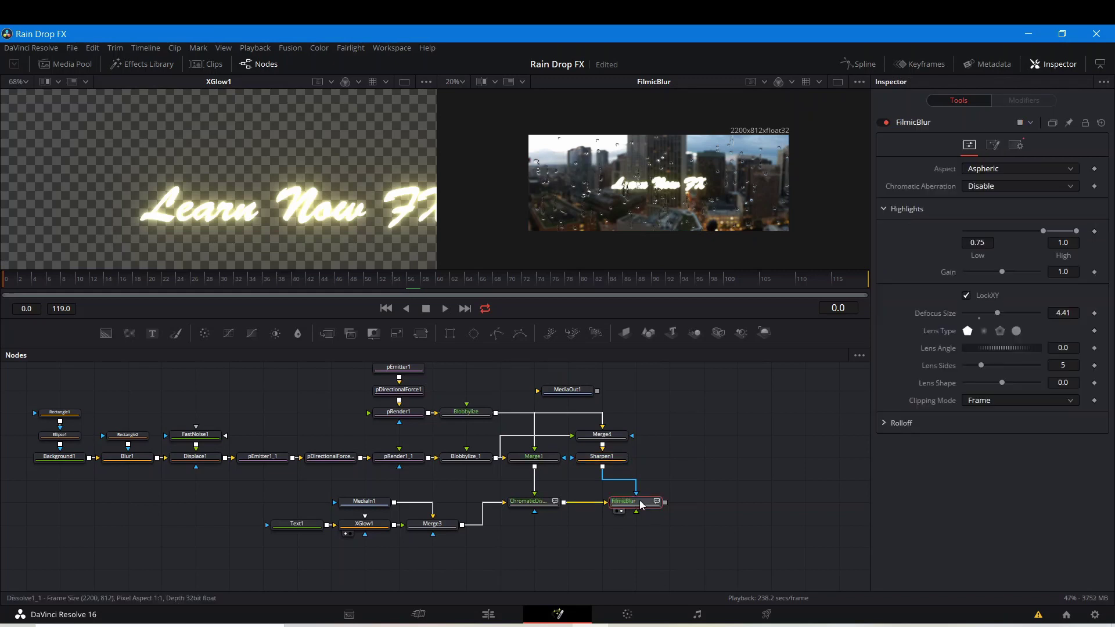
pyautogui.rightClick(944, 314)
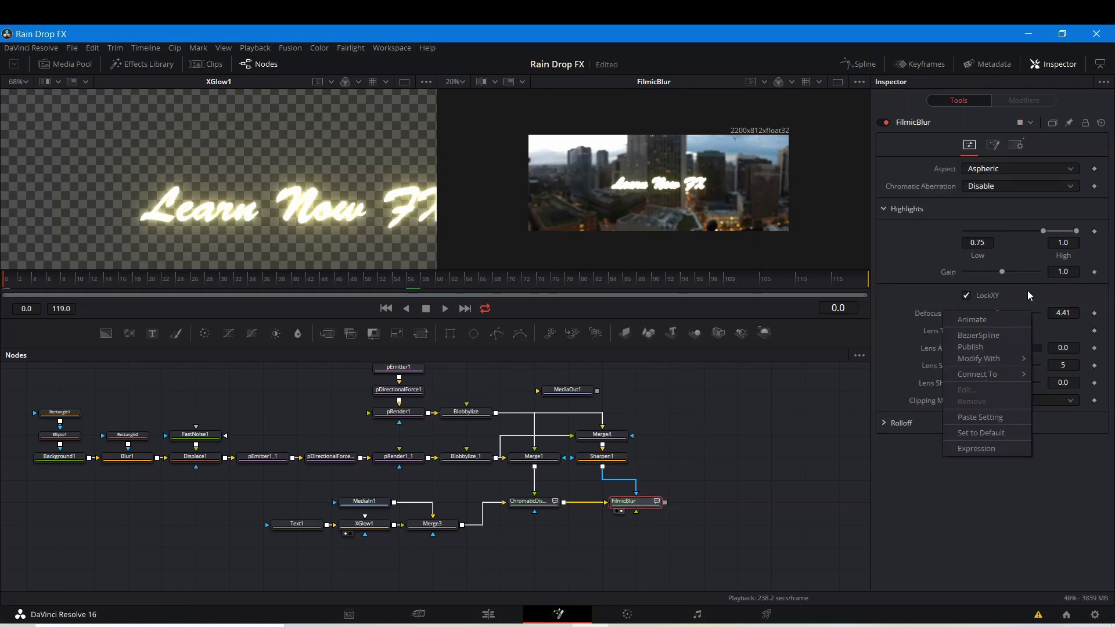
pyautogui.click(1012, 294)
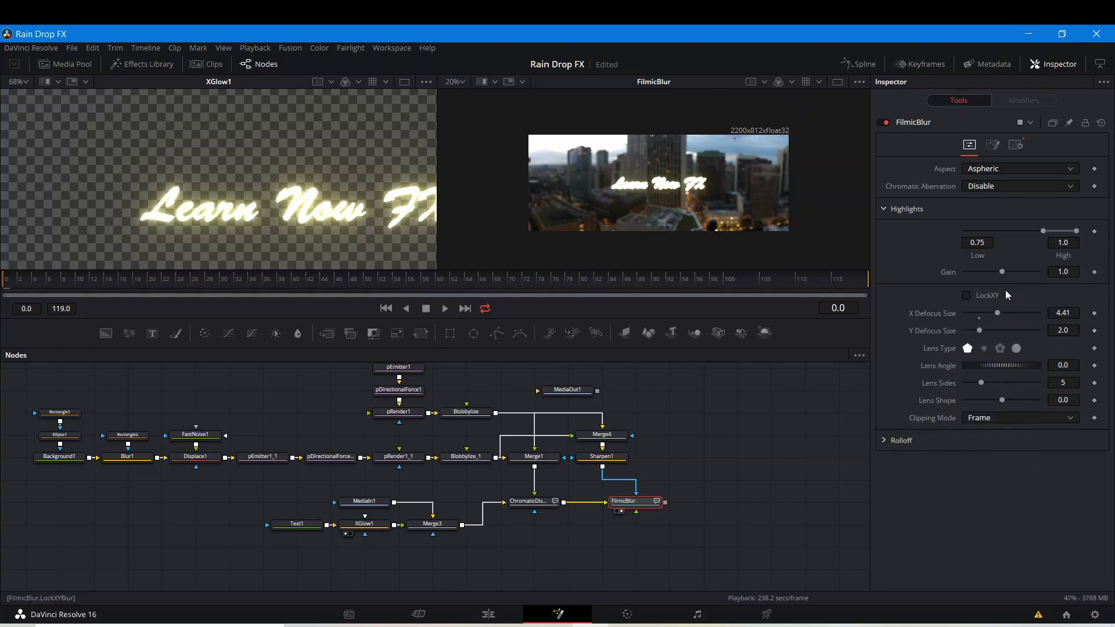
pyautogui.click(967, 295)
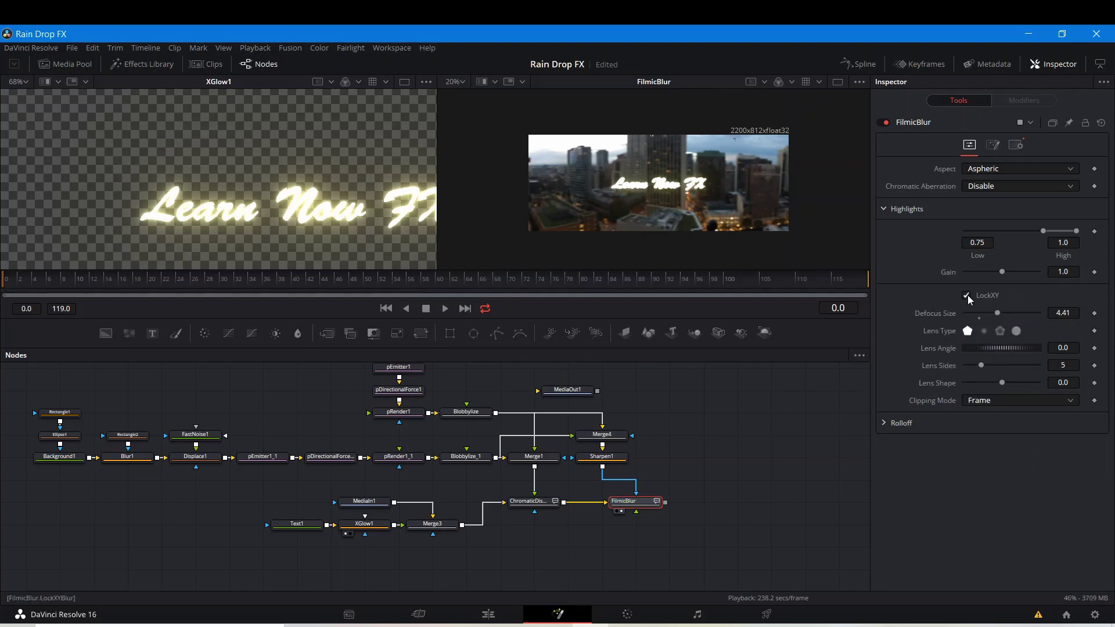
pyautogui.click(1094, 315)
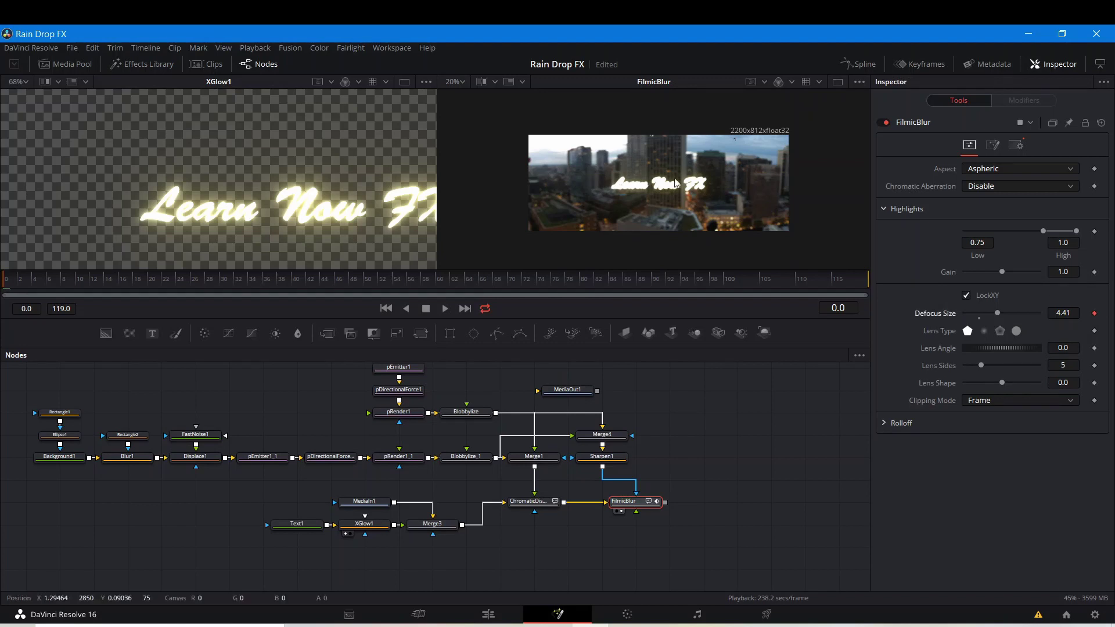
# Inspect the blurred glowing text at frame 0 and move the playhead to frame 48
pyautogui.scroll(5, 665, 191)
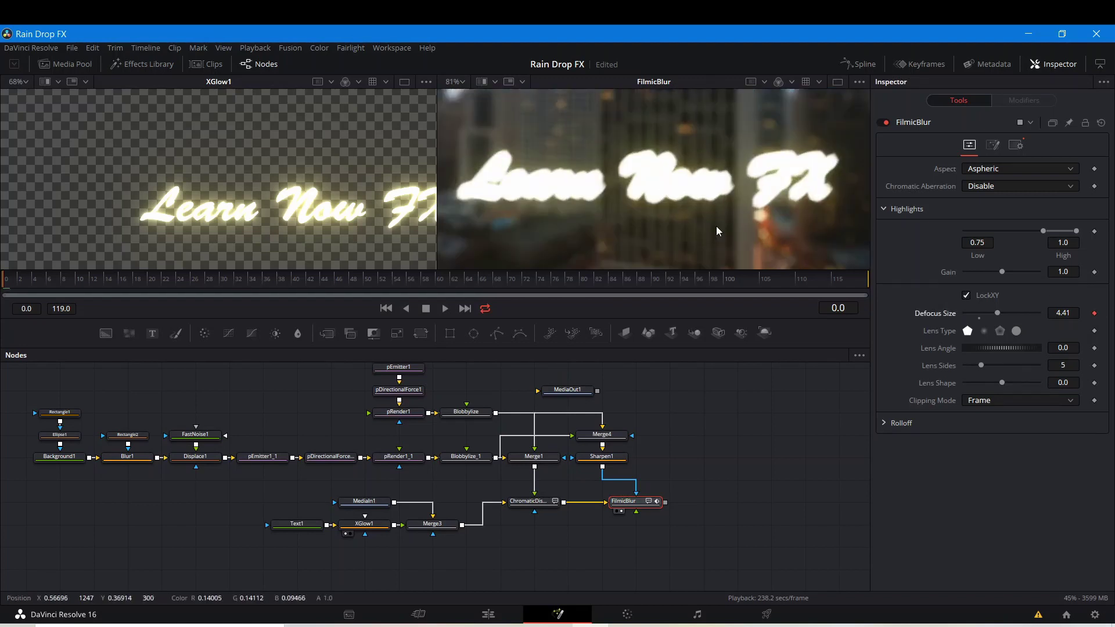
pyautogui.scroll(-5, 716, 226)
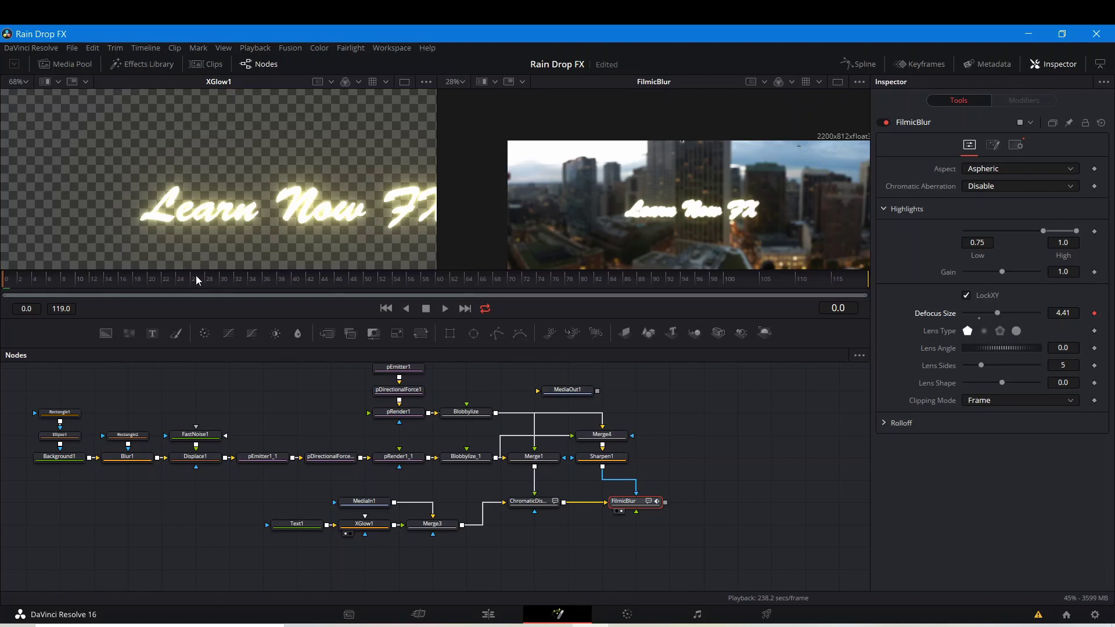
pyautogui.click(350, 279)
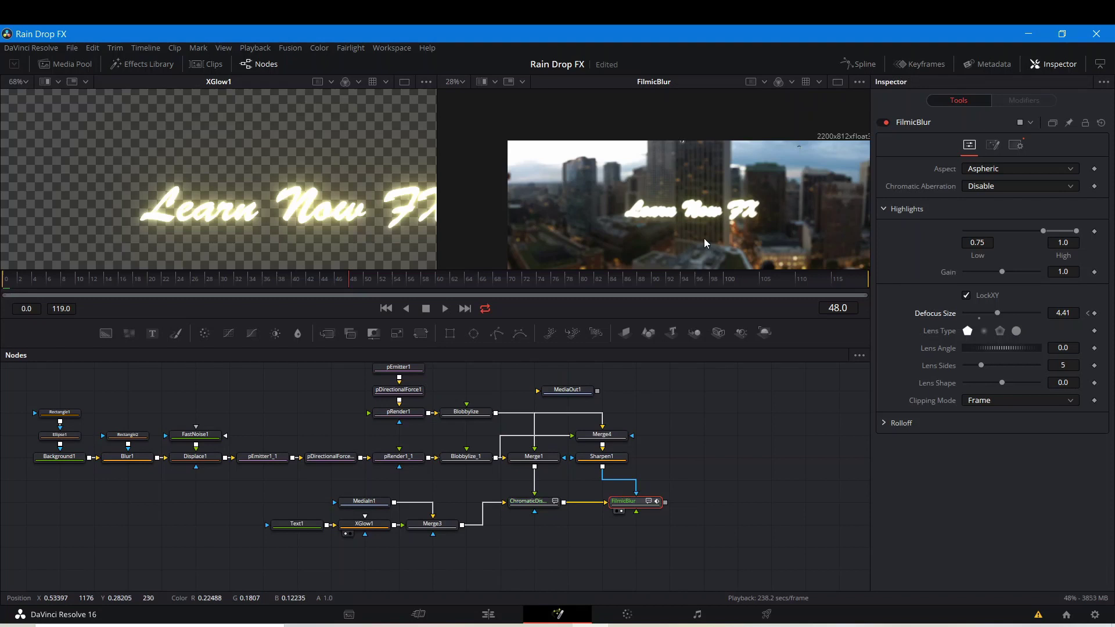
# Compare FilmicBlur's lens types on the glowing text and drops at frame 48, ending with the pentagon lens
pyautogui.scroll(5, 705, 238)
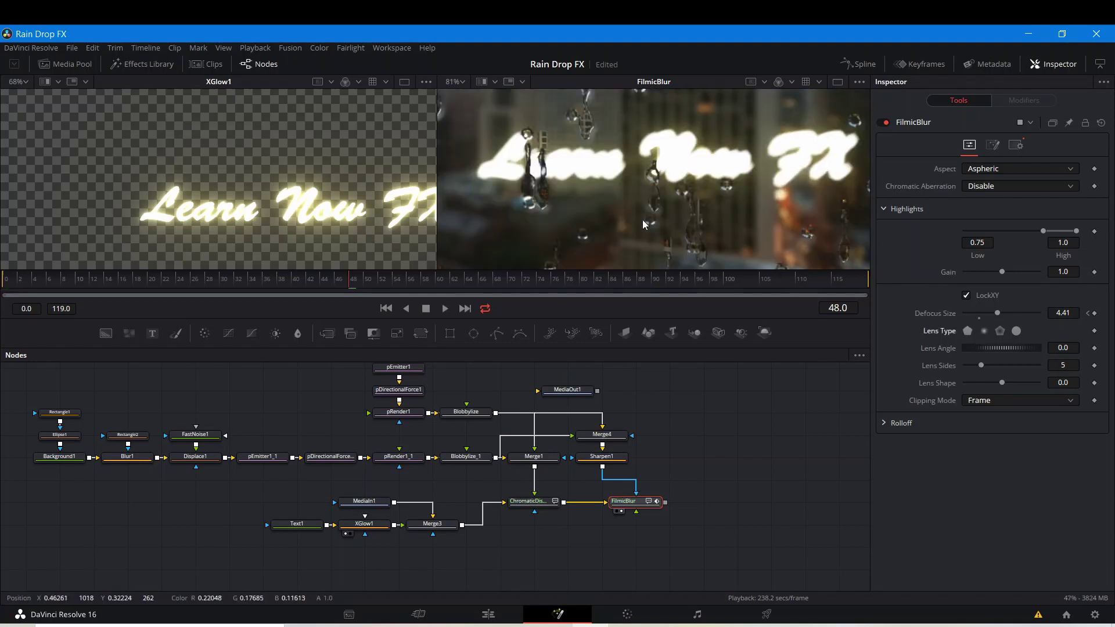
pyautogui.scroll(5, 643, 220)
pyautogui.scroll(-10, 643, 221)
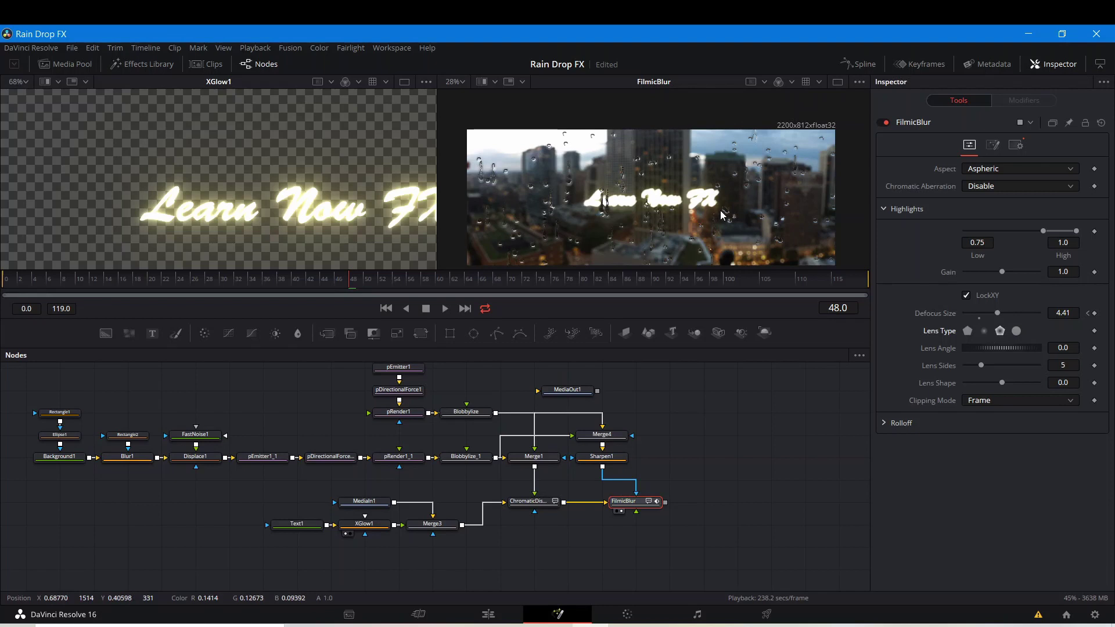
pyautogui.scroll(4, 720, 214)
pyautogui.scroll(-4, 720, 210)
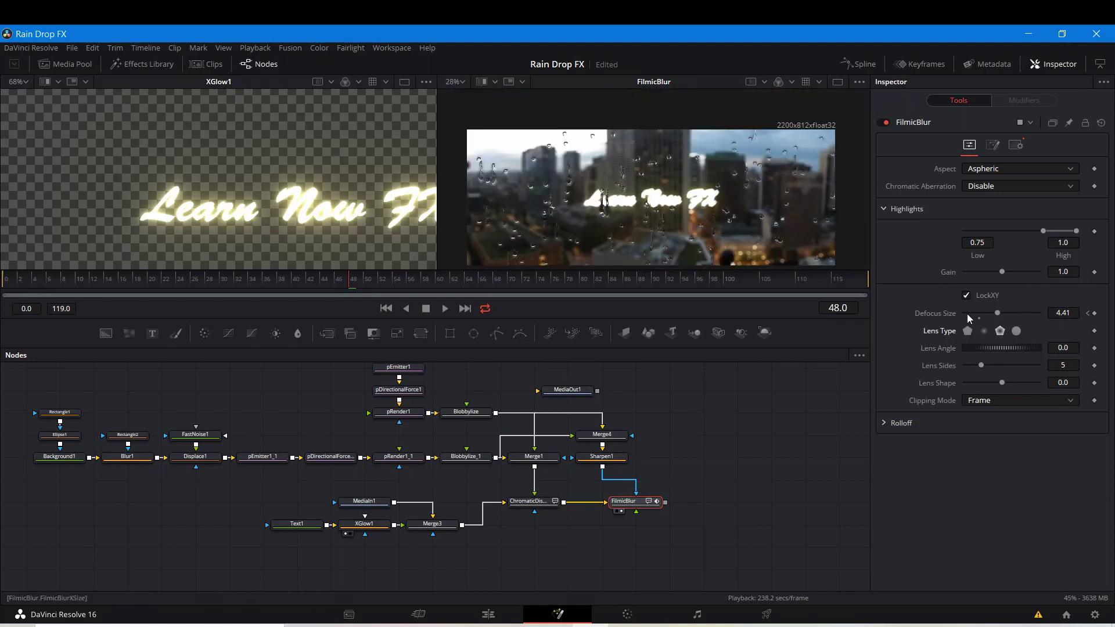
pyautogui.click(1016, 330)
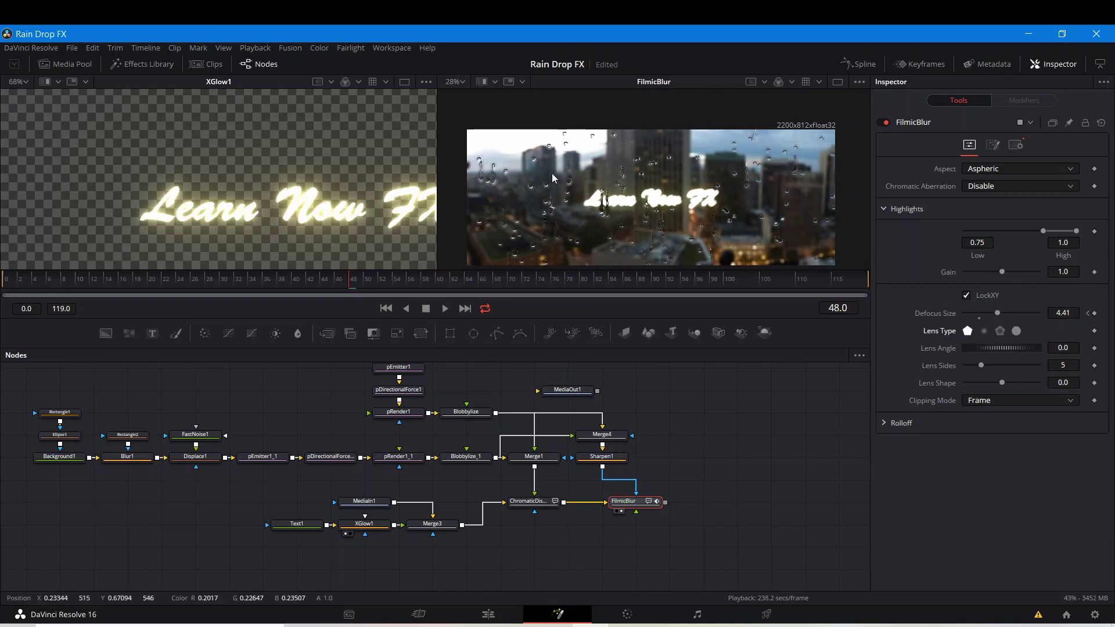
# Set FilmicBlur's Aspect to Anamorphic, check the blurred composite, and align its node beneath Sharpen1
pyautogui.scroll(2, 681, 234)
pyautogui.click(993, 173)
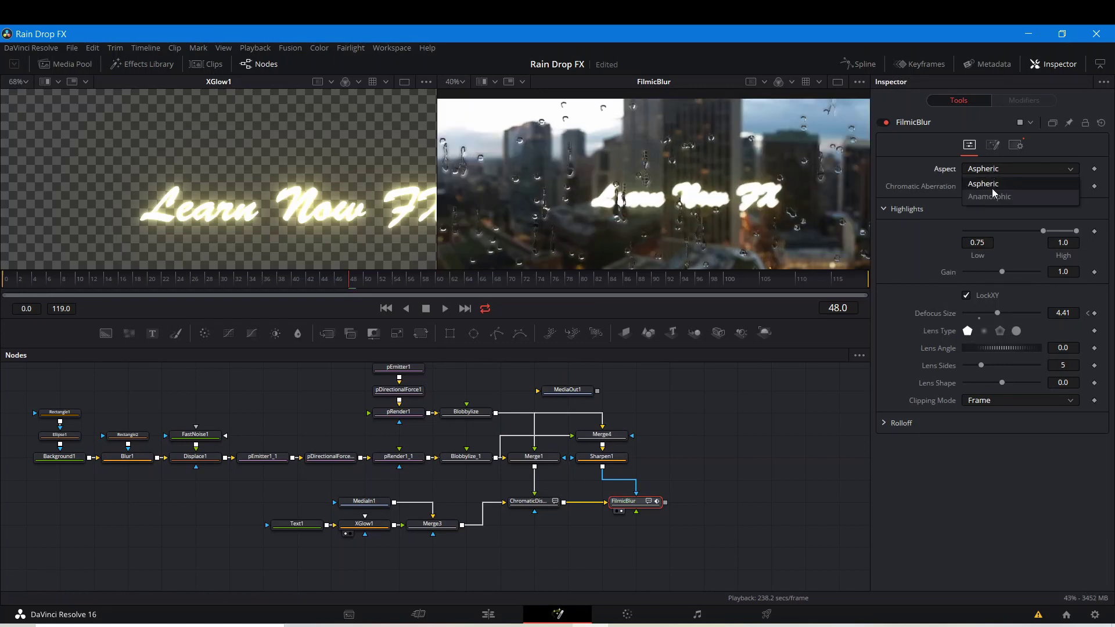
pyautogui.click(992, 190)
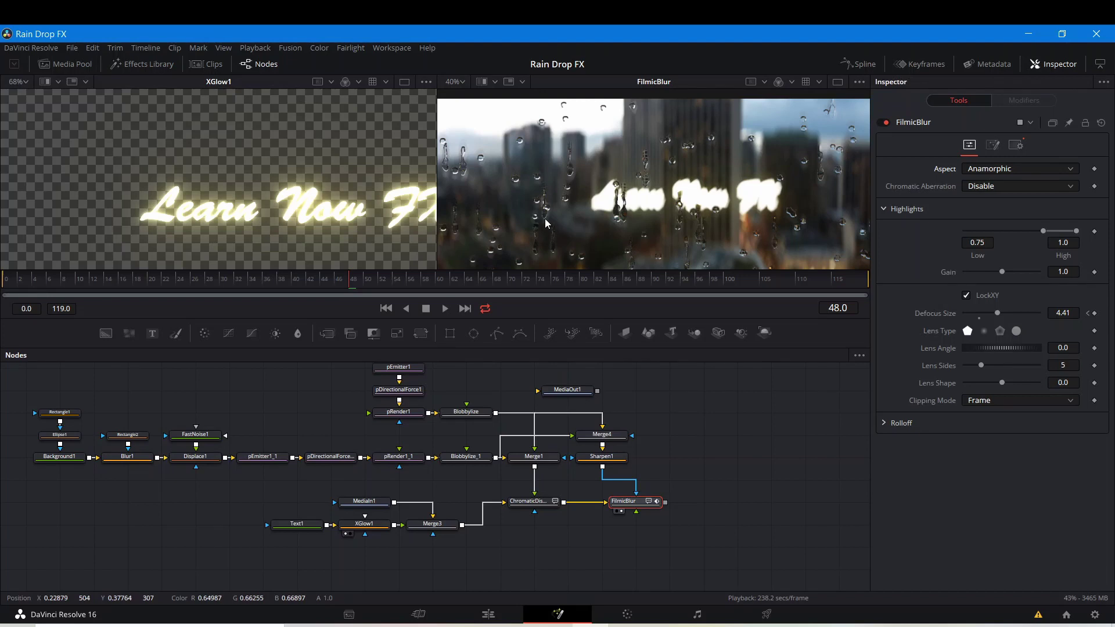
pyautogui.scroll(5, 544, 220)
pyautogui.hotkey('ctrl', 'f')
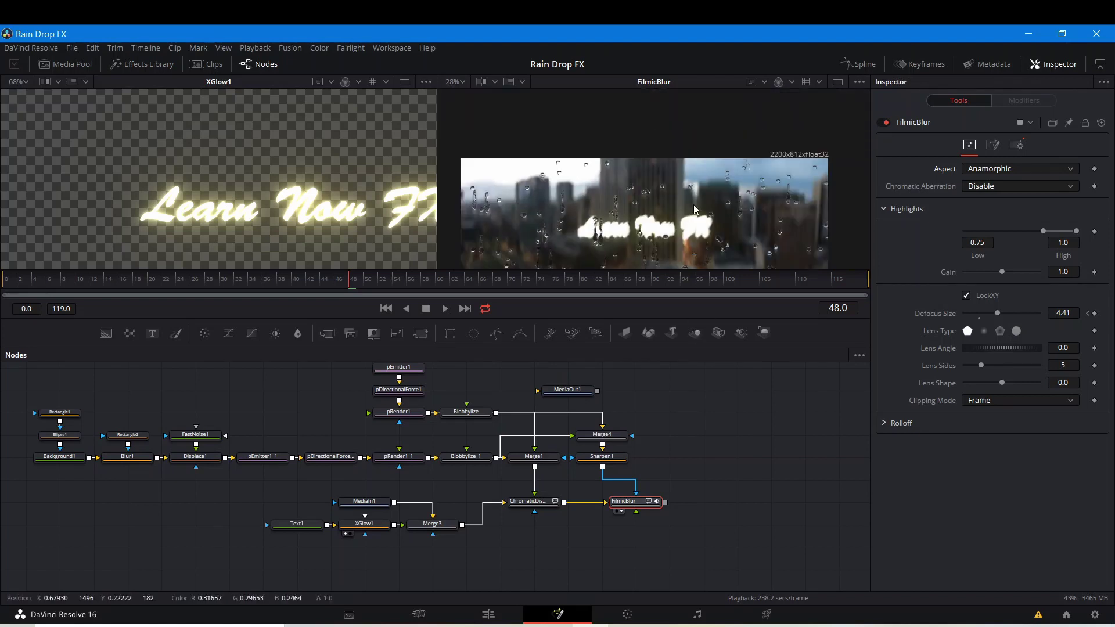
pyautogui.click(705, 429)
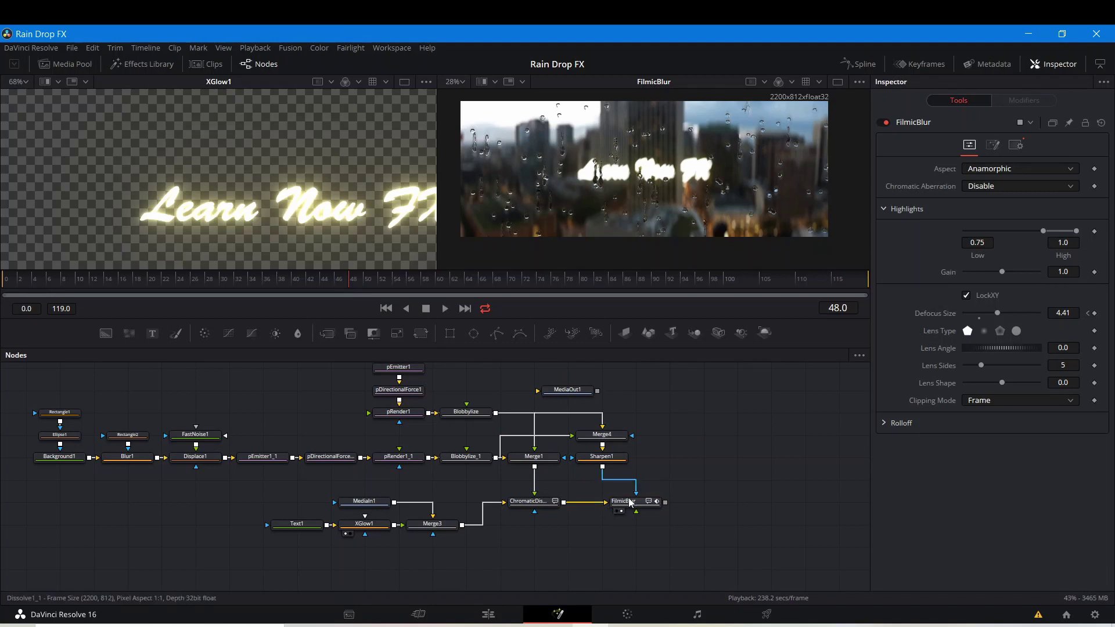
pyautogui.moveTo(639, 509); pyautogui.dragTo(605, 509)
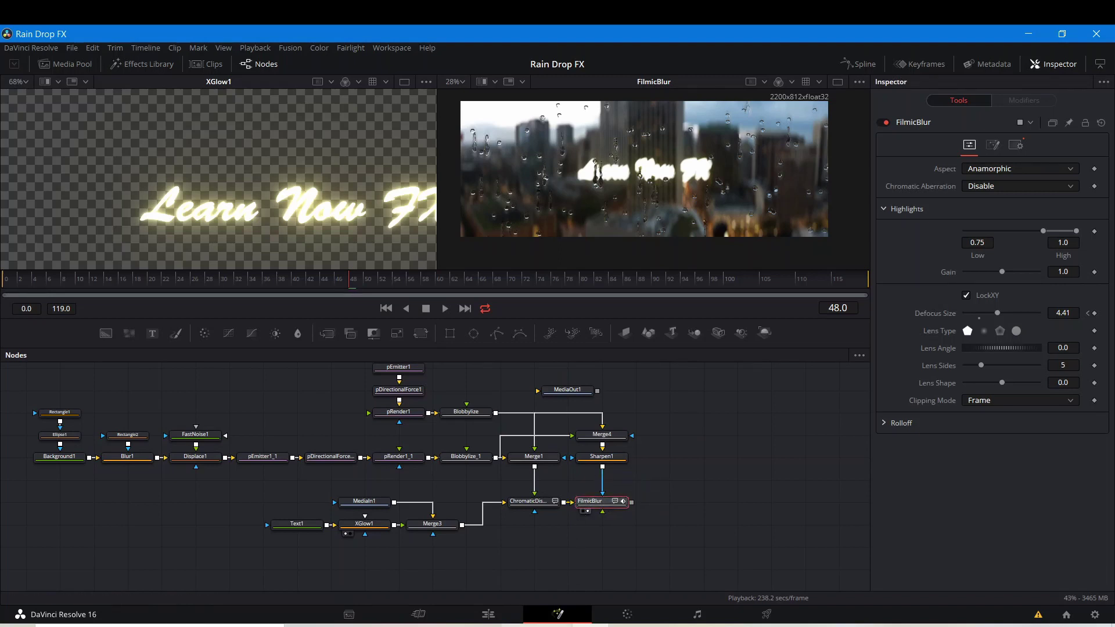
# Add the Prints image from the Rain drop FX folder to the node graph and display it in a viewer
pyautogui.hotkey('alt', 'Tab')
pyautogui.click(604, 243)
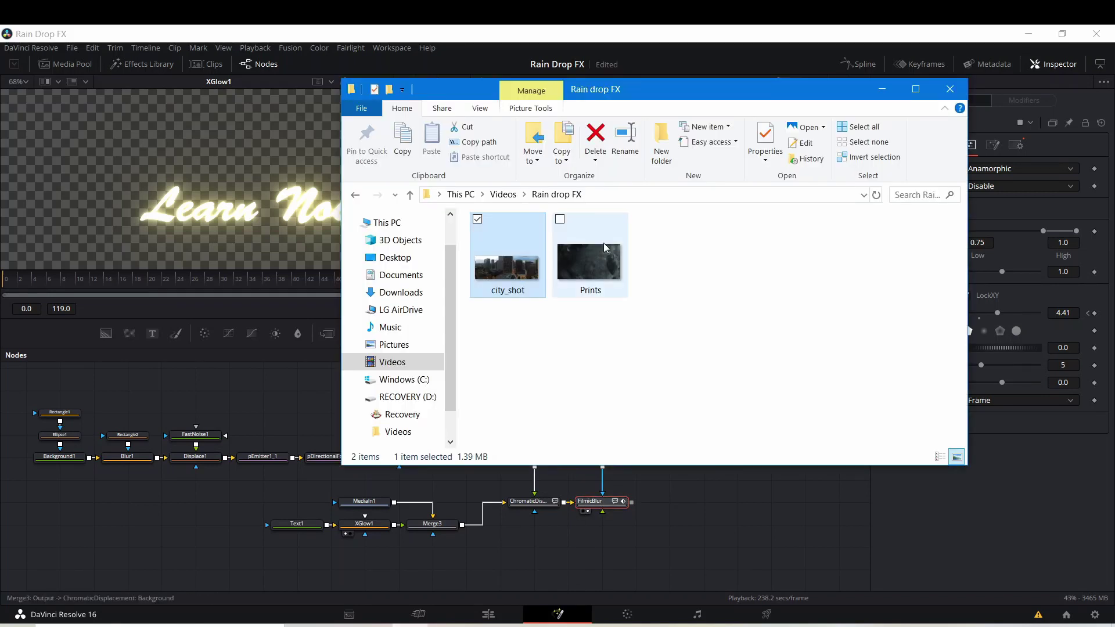
pyautogui.moveTo(621, 299); pyautogui.dragTo(737, 509)
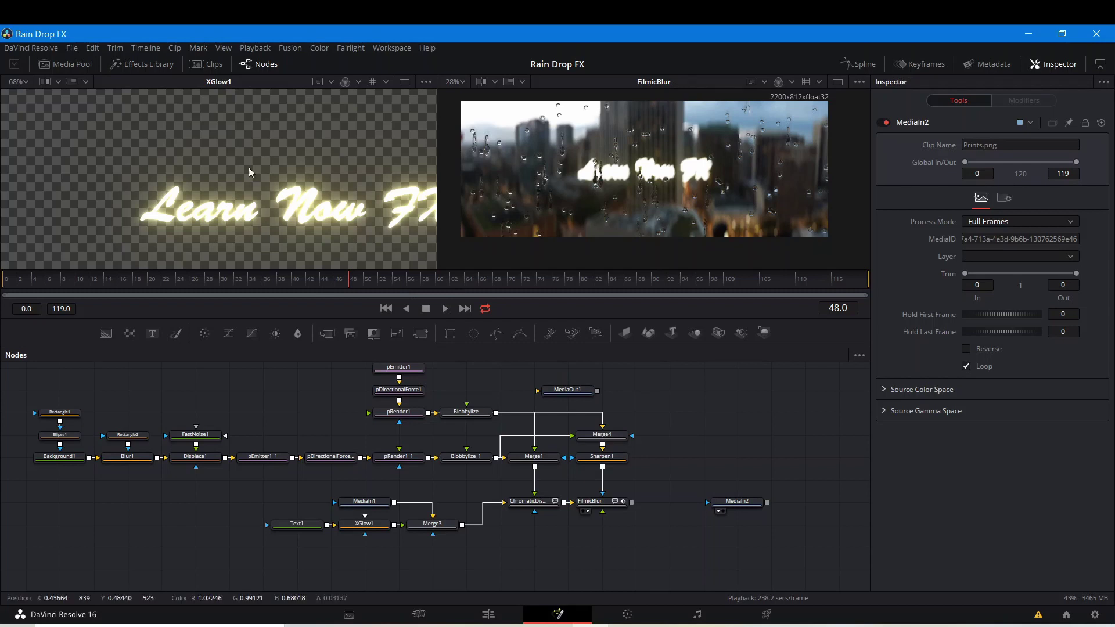
pyautogui.click(719, 512)
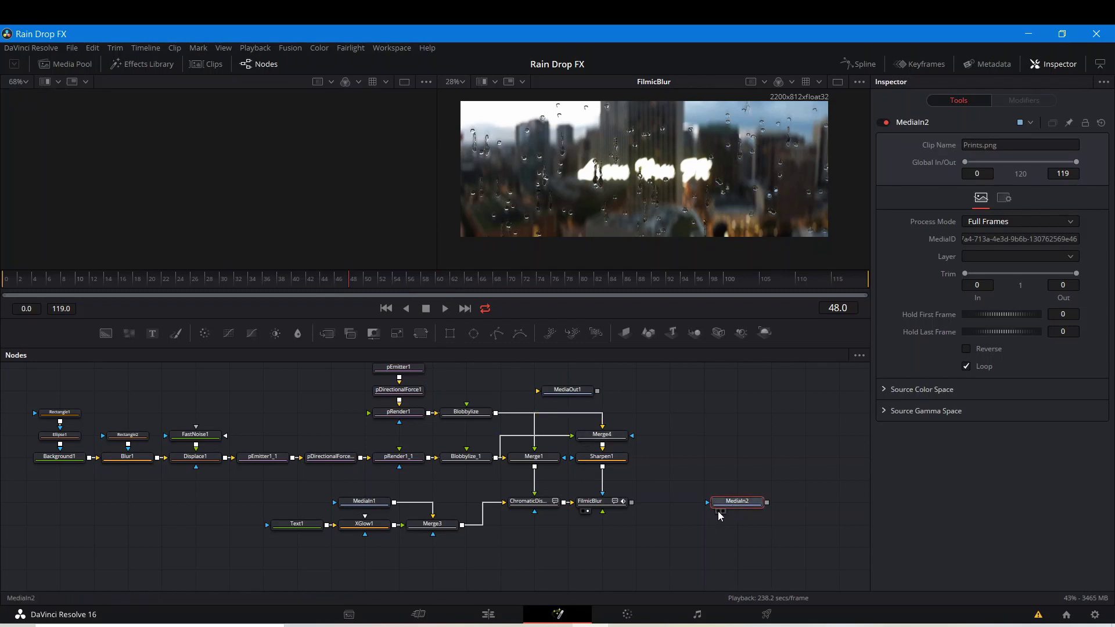
pyautogui.scroll(-5, 280, 187)
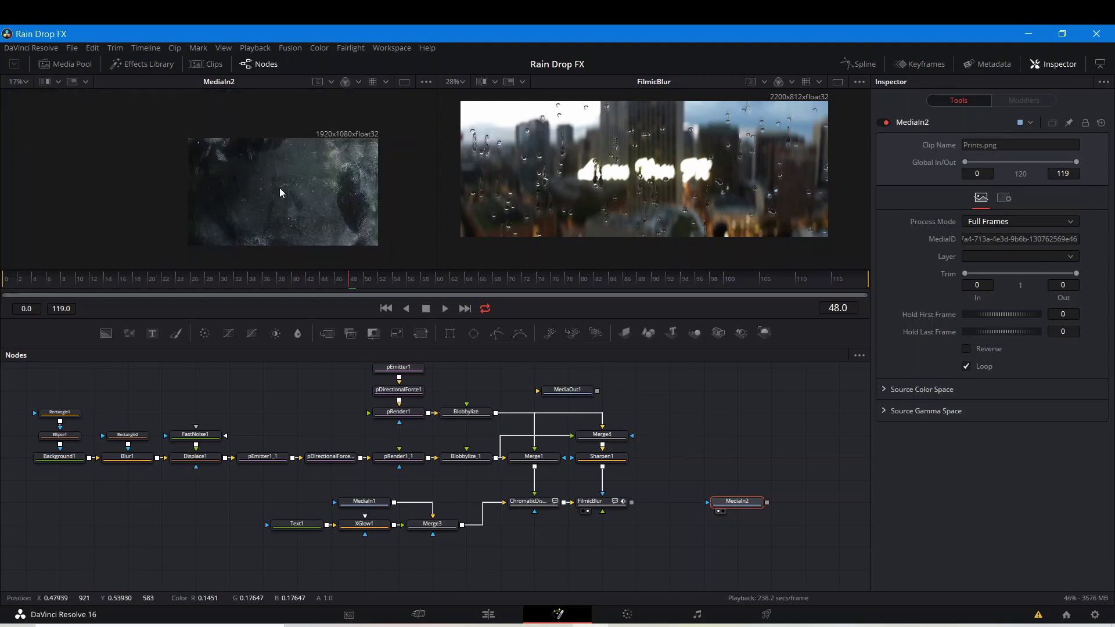
pyautogui.scroll(1, 278, 191)
pyautogui.scroll(-1, 279, 190)
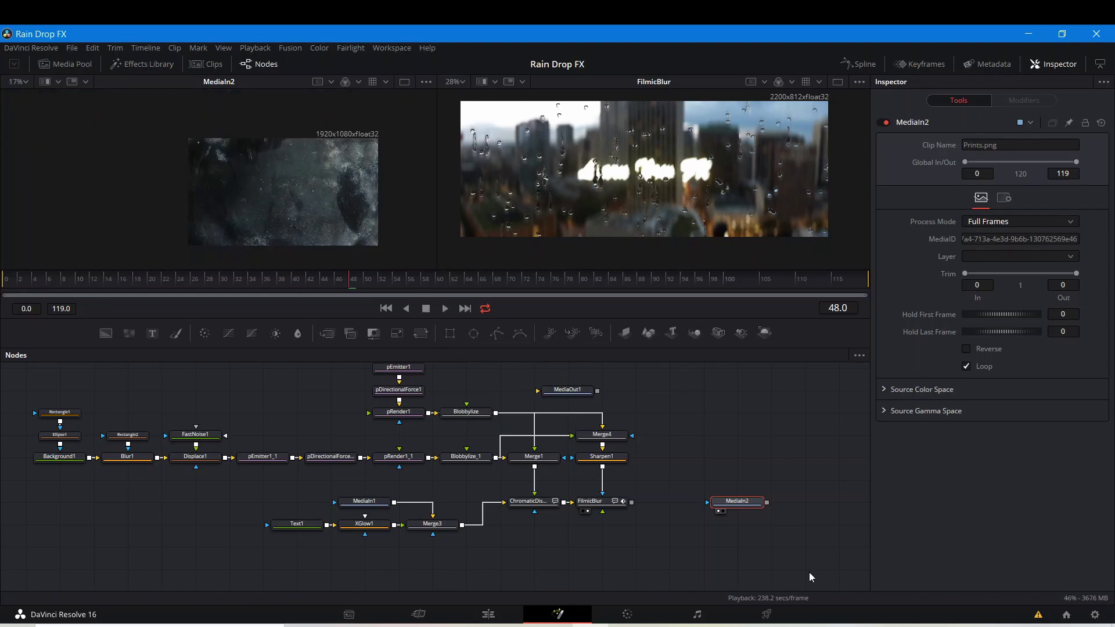
# Merge the Prints image over FilmicBlur's output as the foreground, scaled to about 1.195 to cover the frame
pyautogui.moveTo(727, 505); pyautogui.dragTo(592, 527)
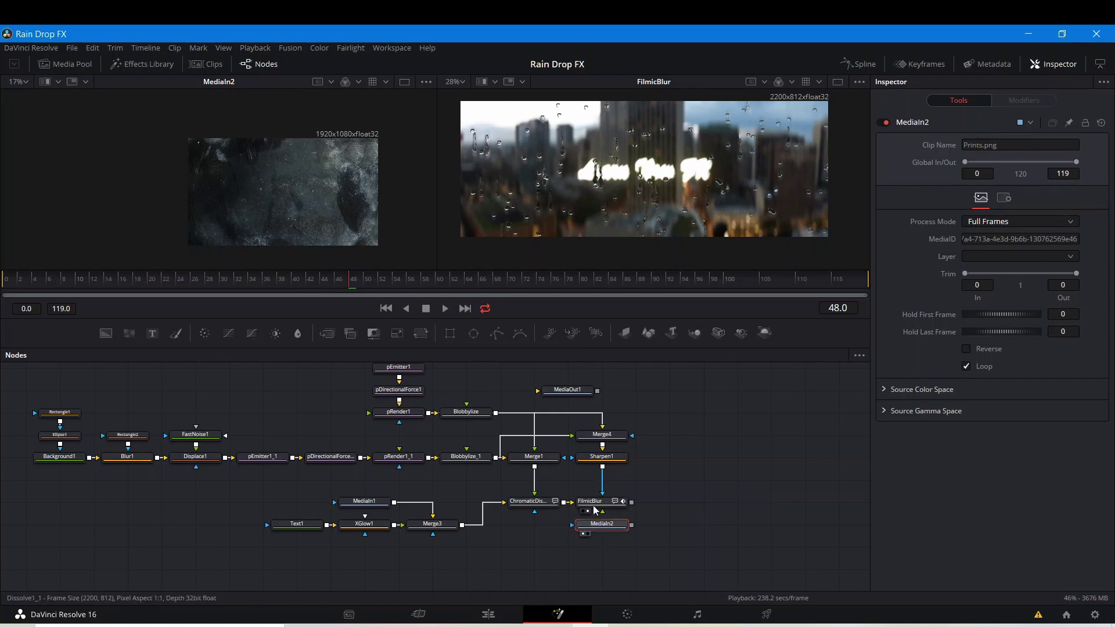
pyautogui.moveTo(630, 503); pyautogui.dragTo(632, 525)
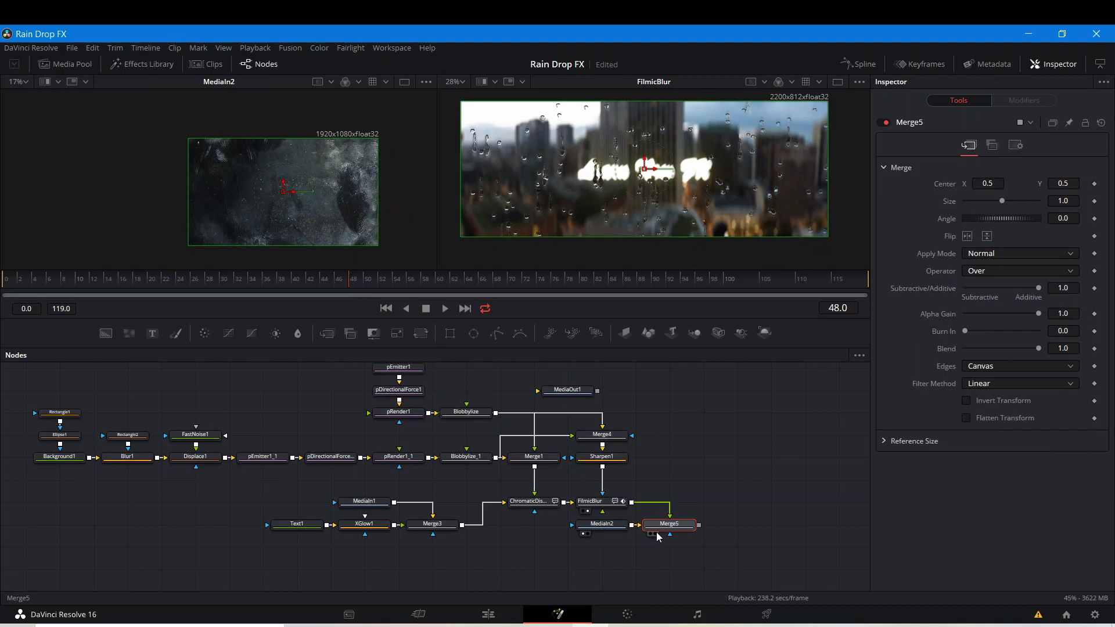
pyautogui.click(656, 533)
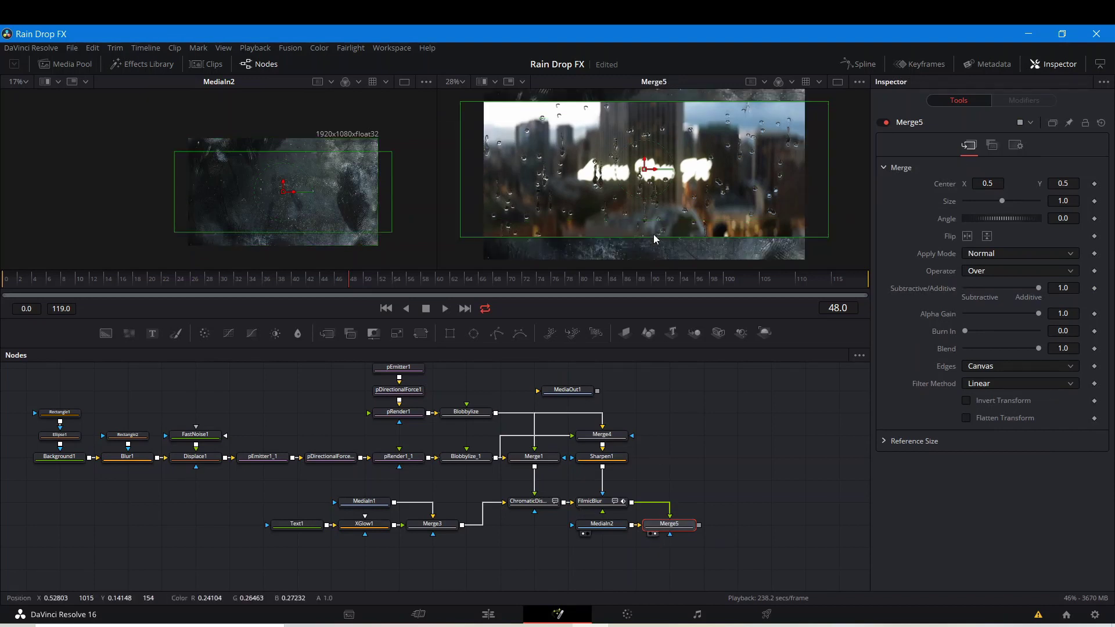
pyautogui.hotkey('ctrl', 't')
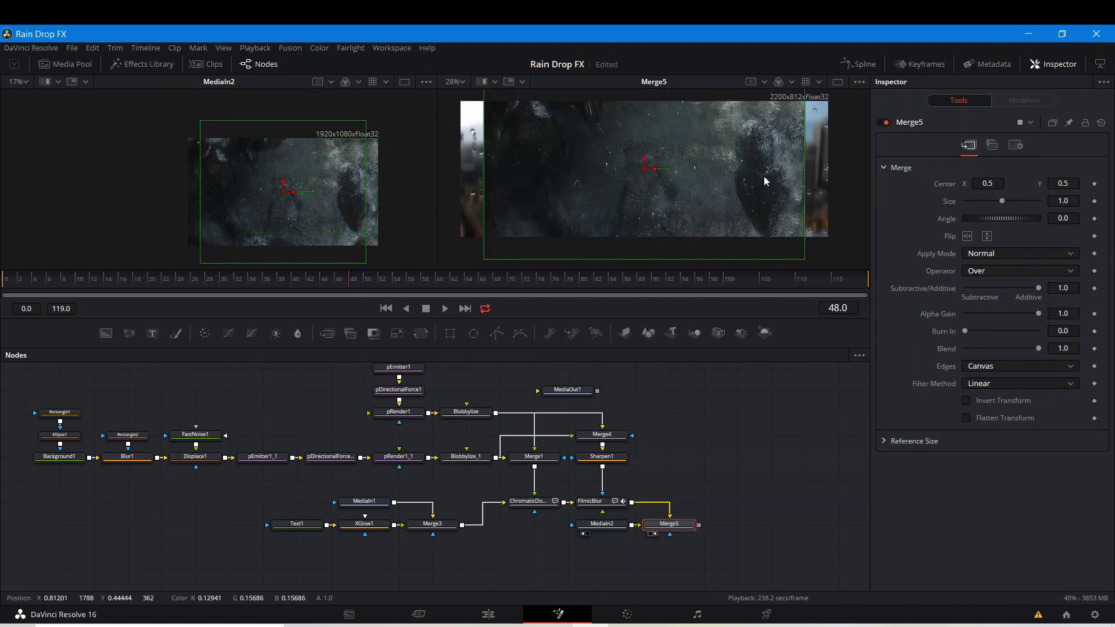
pyautogui.moveTo(805, 194); pyautogui.dragTo(837, 205)
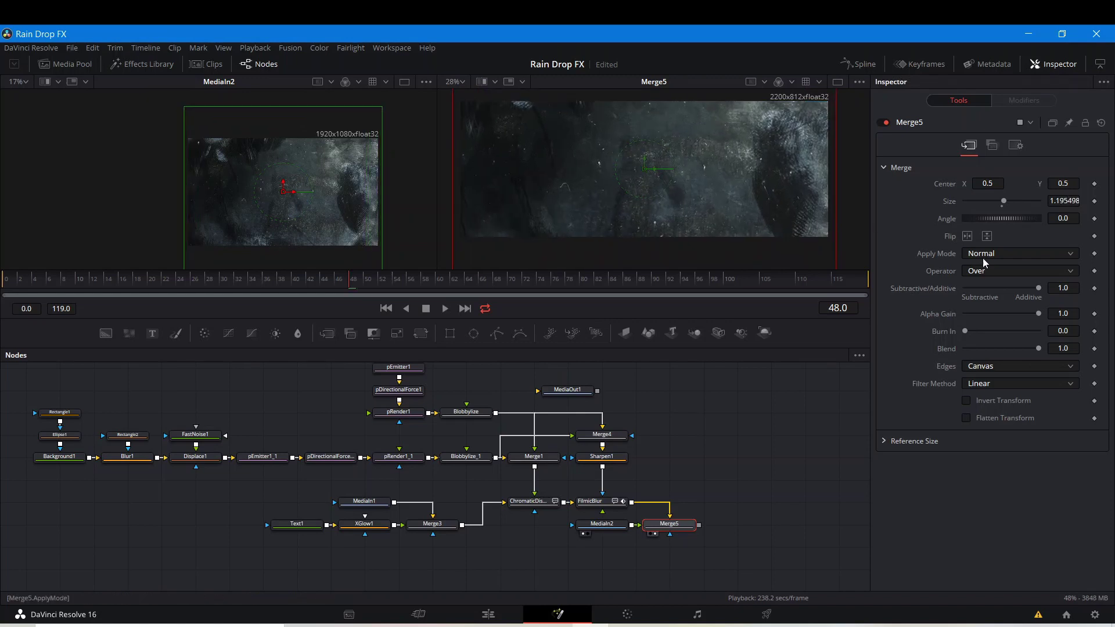
# Blend the prints overlay in Merge5 using Screen mode with the Gain set to 0.354
pyautogui.click(982, 256)
pyautogui.click(981, 281)
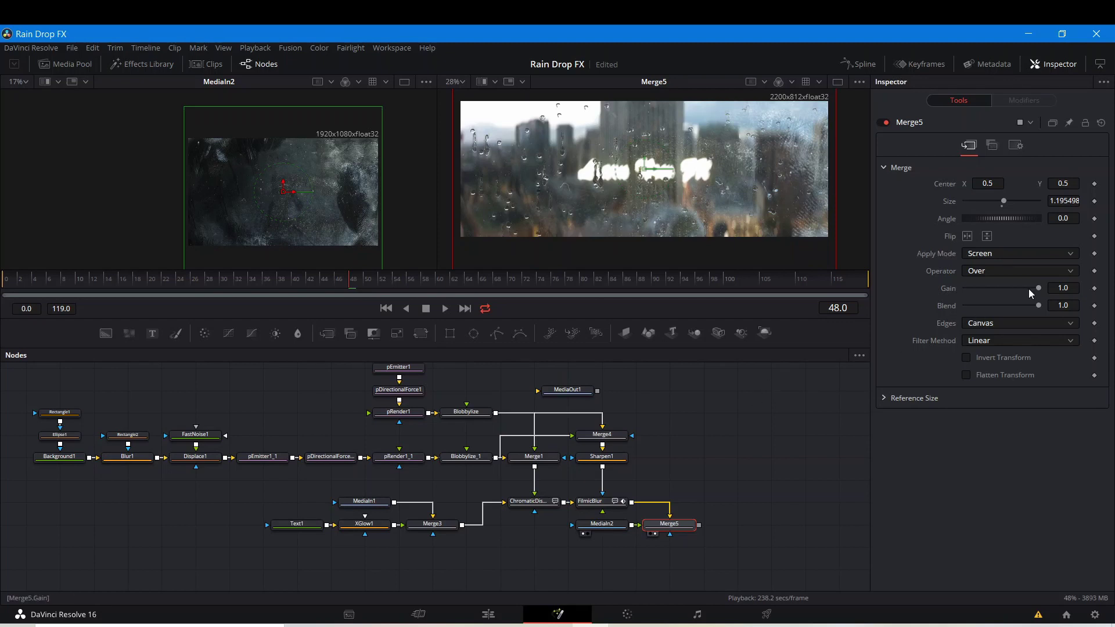
pyautogui.moveTo(1037, 290); pyautogui.dragTo(990, 290)
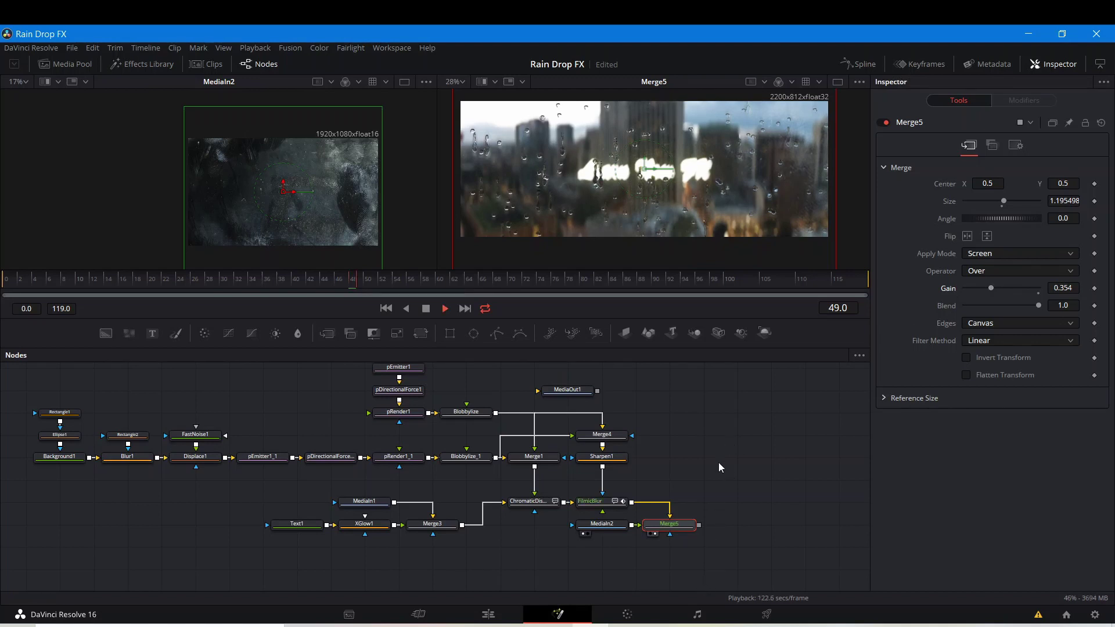
# Shift the Text1, XGlow1, MediaIn1 and Merge3 nodes away from ChromaticDisplacement to make room between them
pyautogui.moveTo(772, 481); pyautogui.dragTo(899, 465)
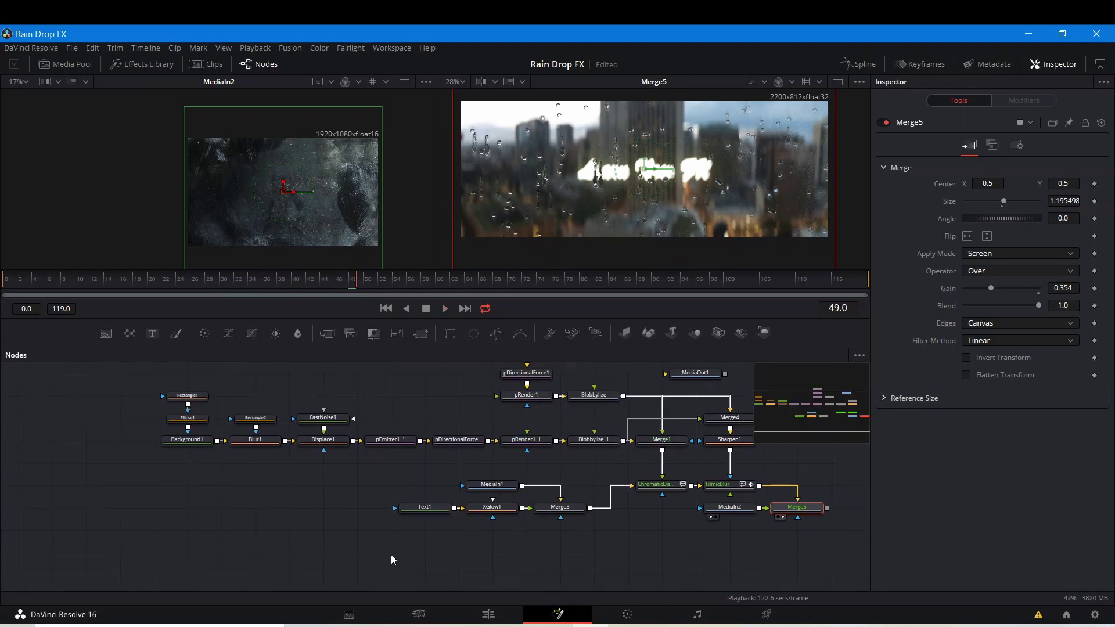
pyautogui.moveTo(592, 484); pyautogui.dragTo(389, 555)
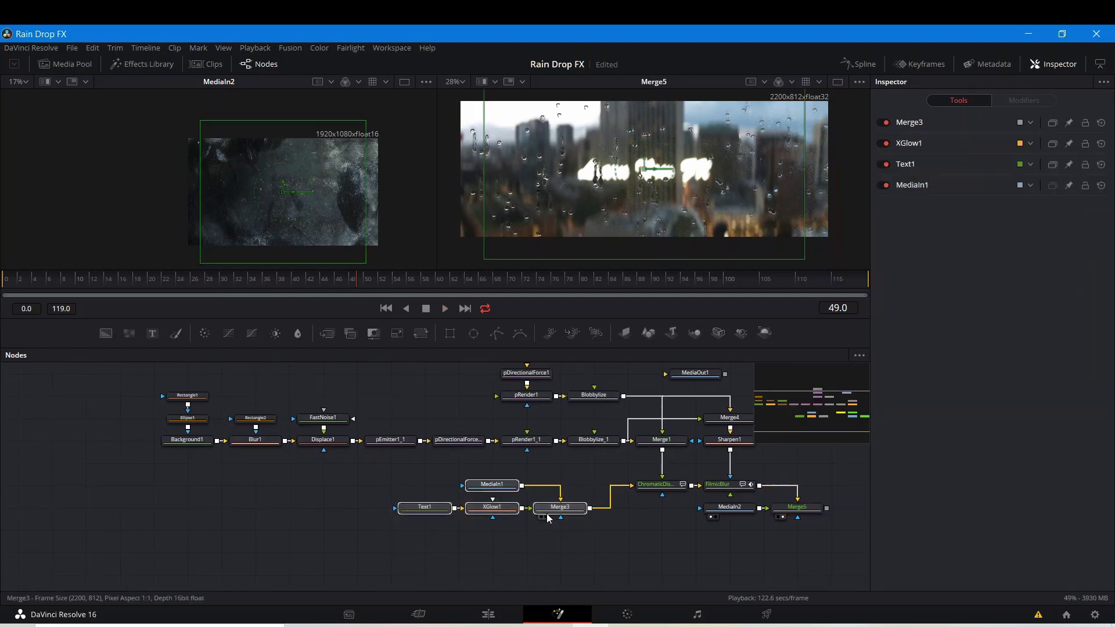
pyautogui.moveTo(533, 514); pyautogui.dragTo(467, 515)
# Try the prints overlay before the blur by routing Merge3 through Merge5 into ChromaticDisplacement, and examine FilmicBlur's output
pyautogui.moveTo(723, 546); pyautogui.dragTo(527, 525)
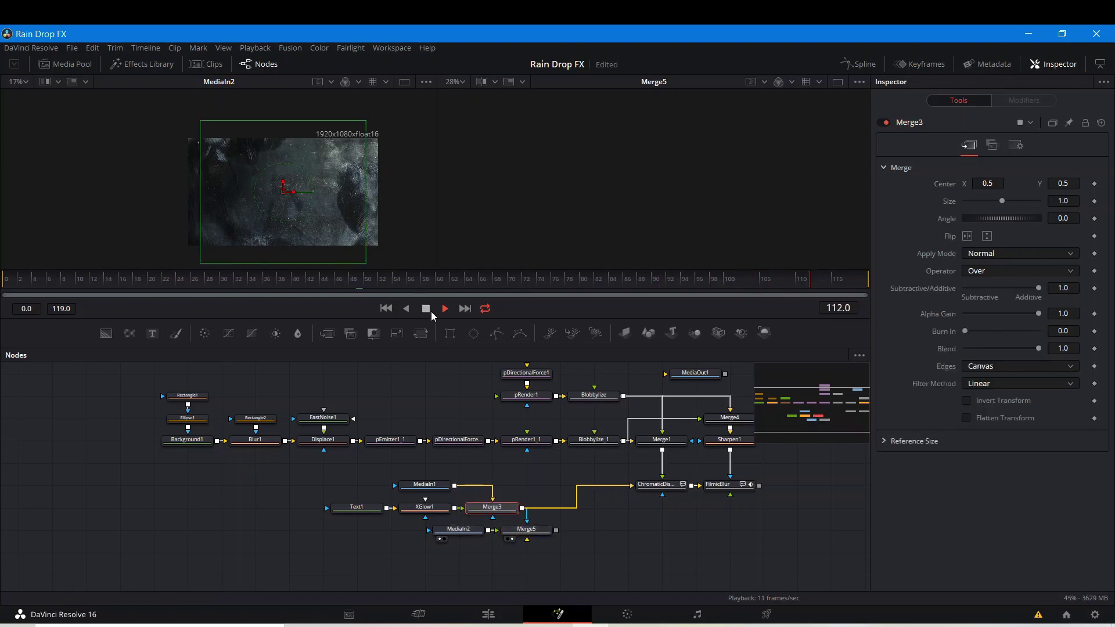
pyautogui.click(555, 513)
pyautogui.press('Delete')
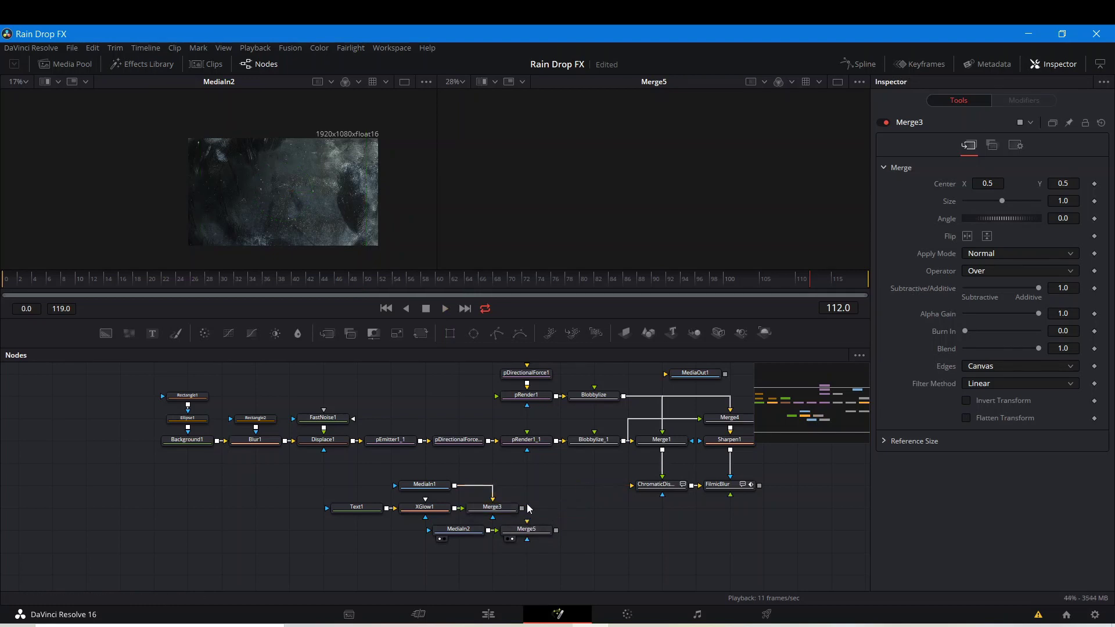
pyautogui.moveTo(523, 511); pyautogui.dragTo(525, 531)
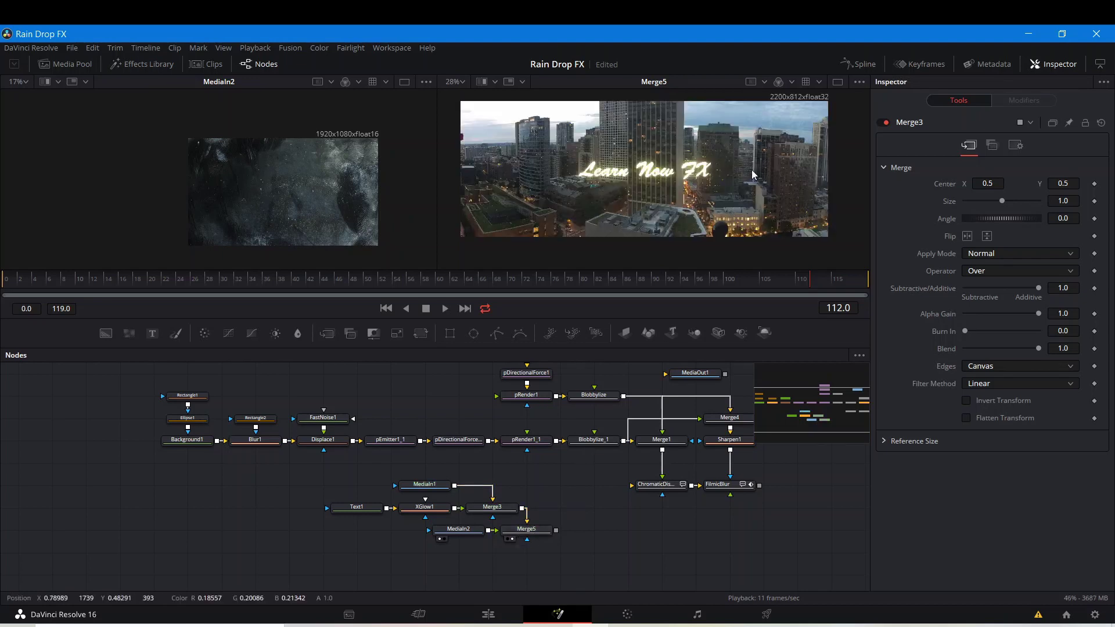
pyautogui.scroll(5, 752, 174)
pyautogui.scroll(-3, 752, 174)
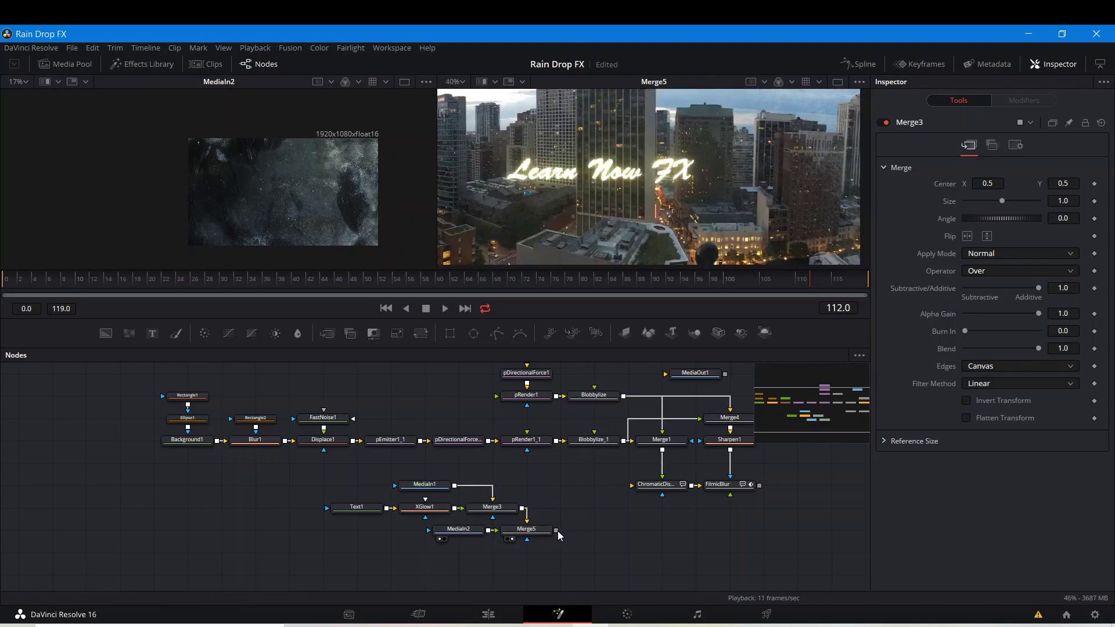
pyautogui.moveTo(556, 530); pyautogui.dragTo(638, 489)
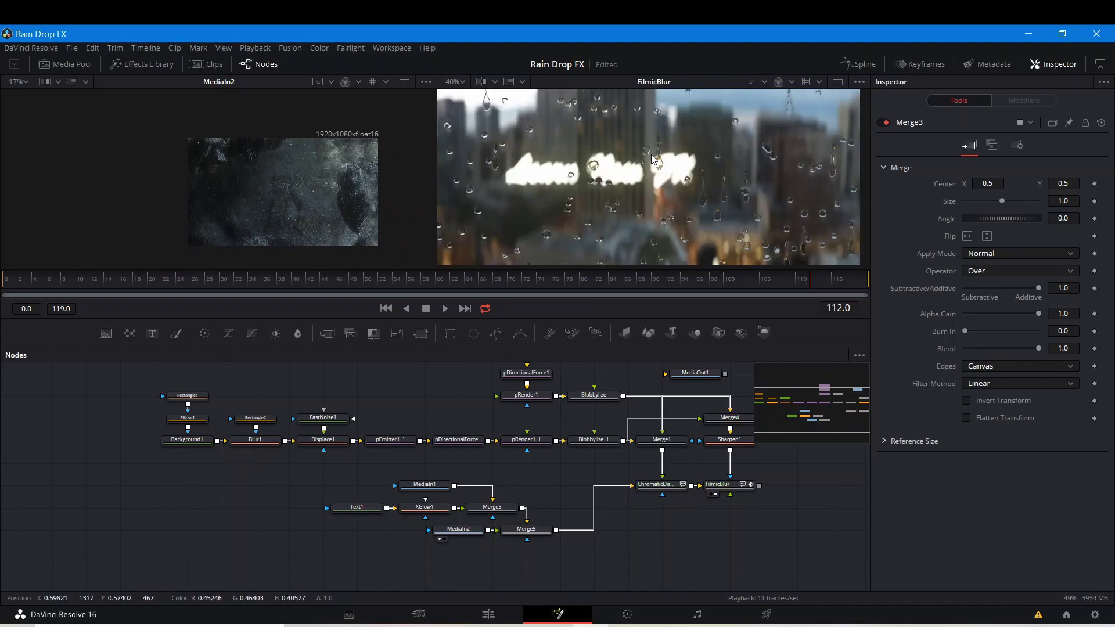
pyautogui.scroll(2, 803, 188)
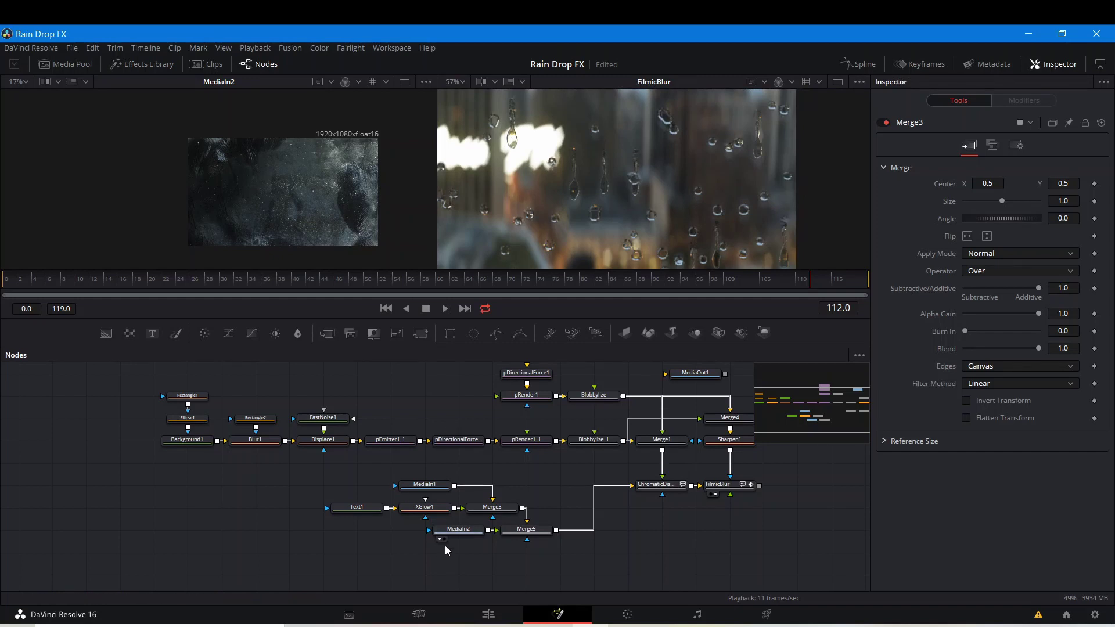
# Restore MediaIn2 and Merge5 after FilmicBlur, with Merge3 feeding ChromaticDisplacement directly, and display Merge5
pyautogui.moveTo(447, 549); pyautogui.dragTo(764, 504)
pyautogui.click(764, 494)
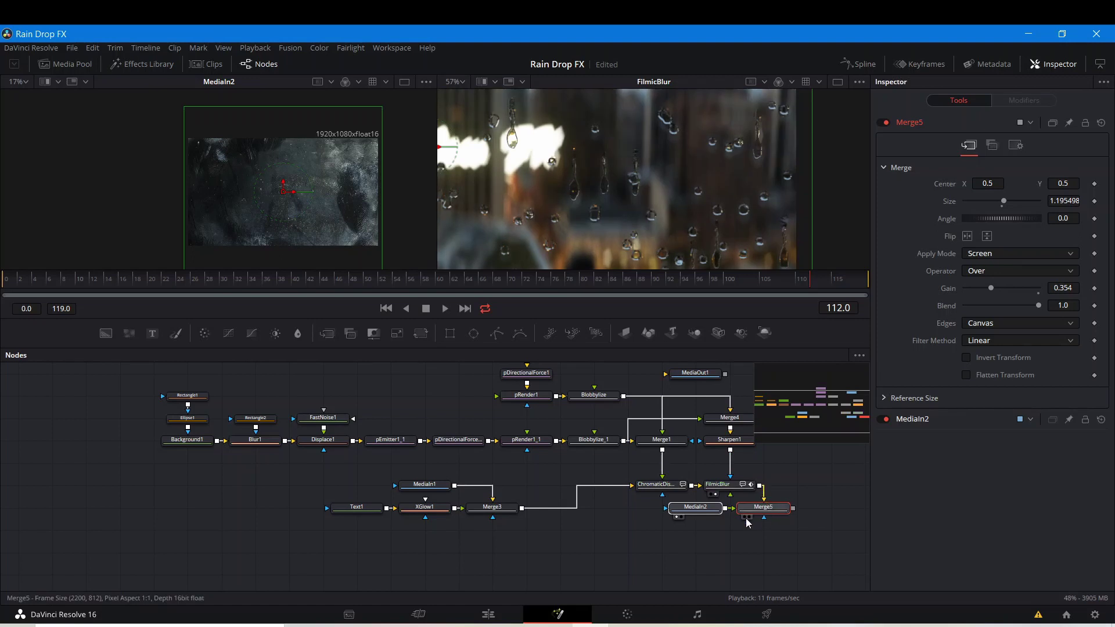
pyautogui.click(749, 517)
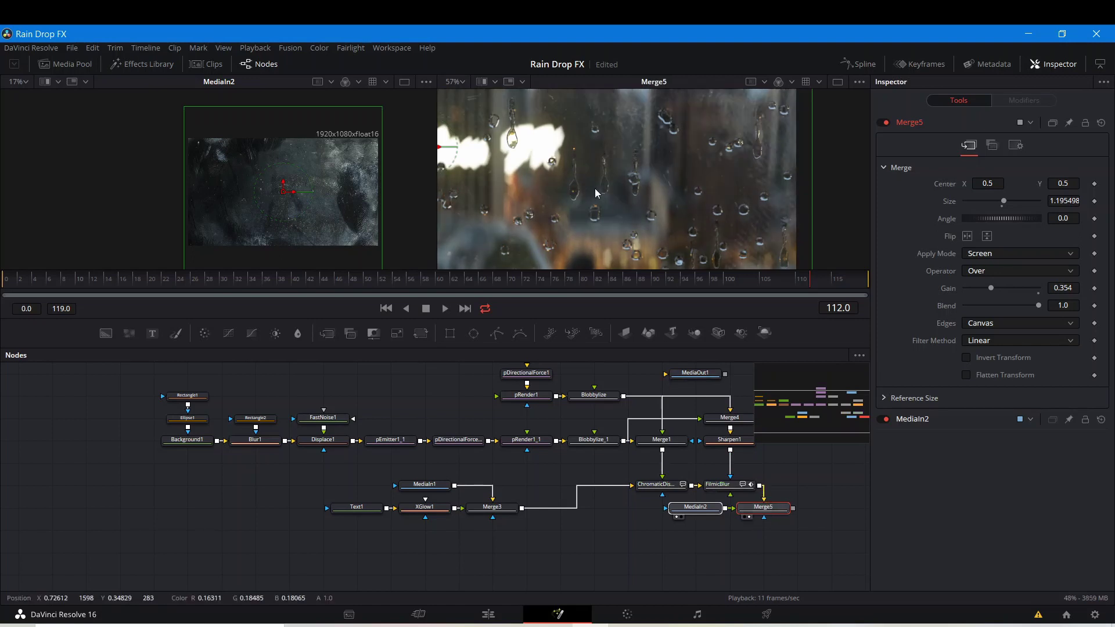
# Compare Merge5's prints overlay with FilmicBlur's output up close, and move the playhead to frame 9
pyautogui.hotkey('ctrl', 'f')
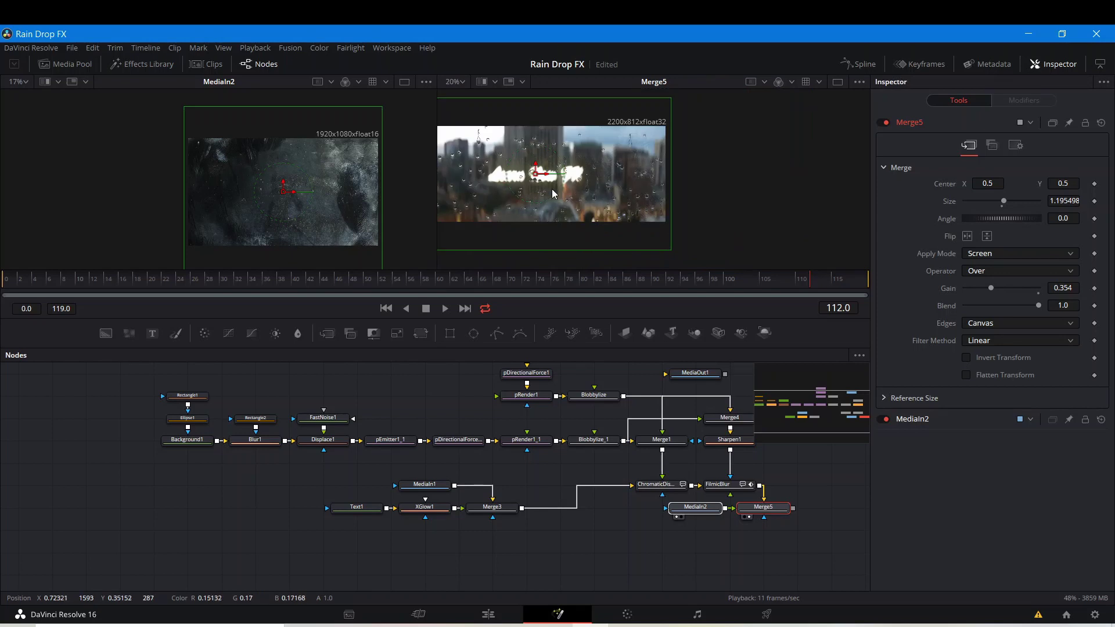
pyautogui.scroll(1, 572, 193)
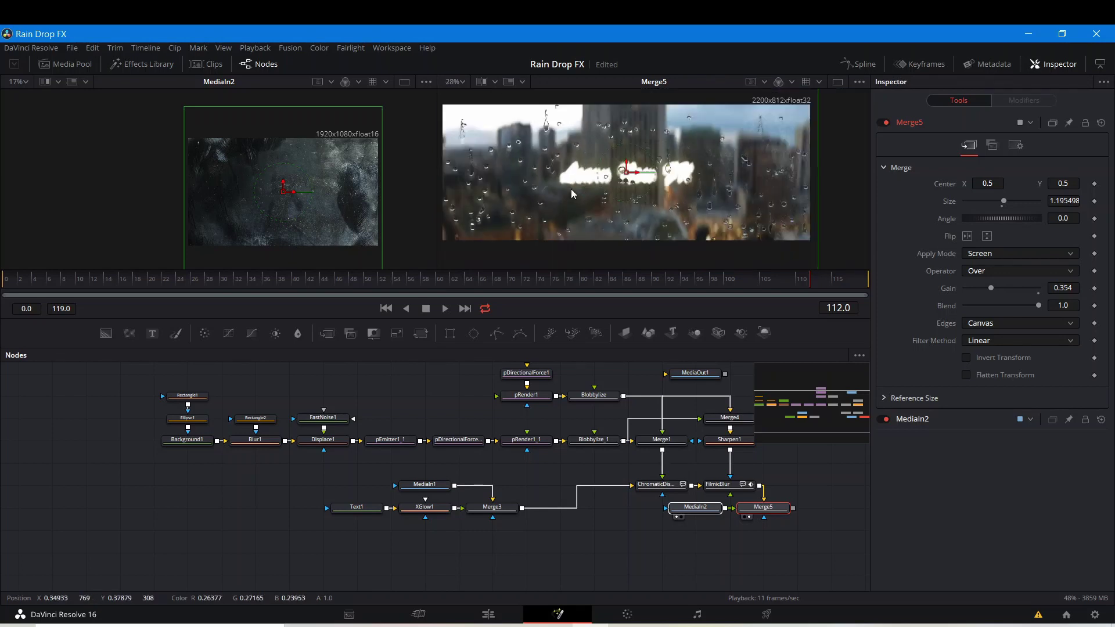
pyautogui.scroll(2, 487, 152)
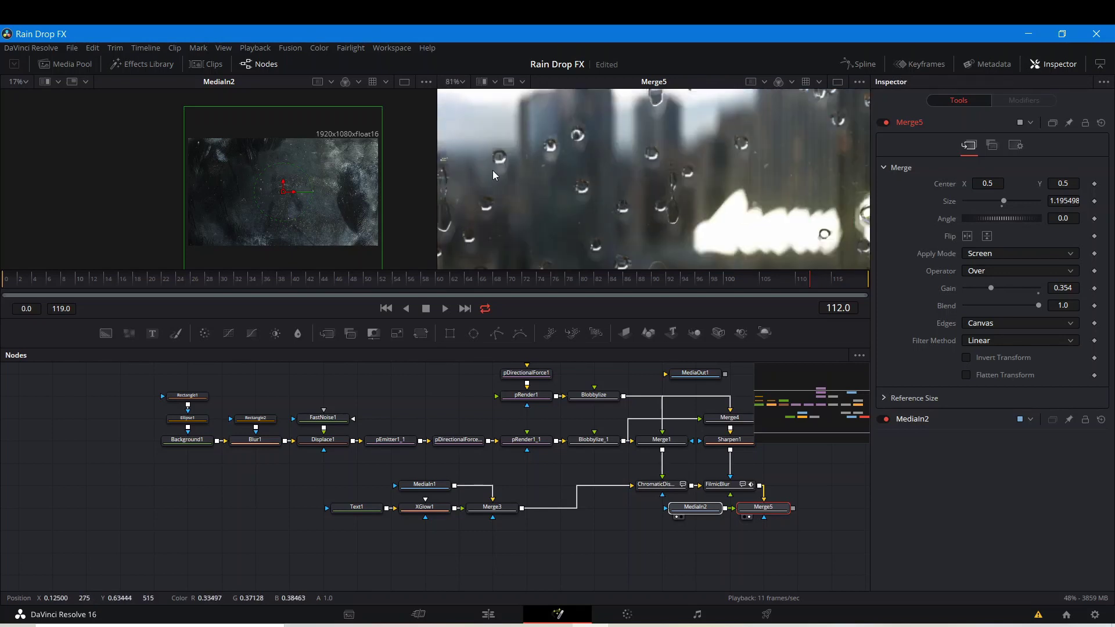
pyautogui.scroll(-2, 493, 170)
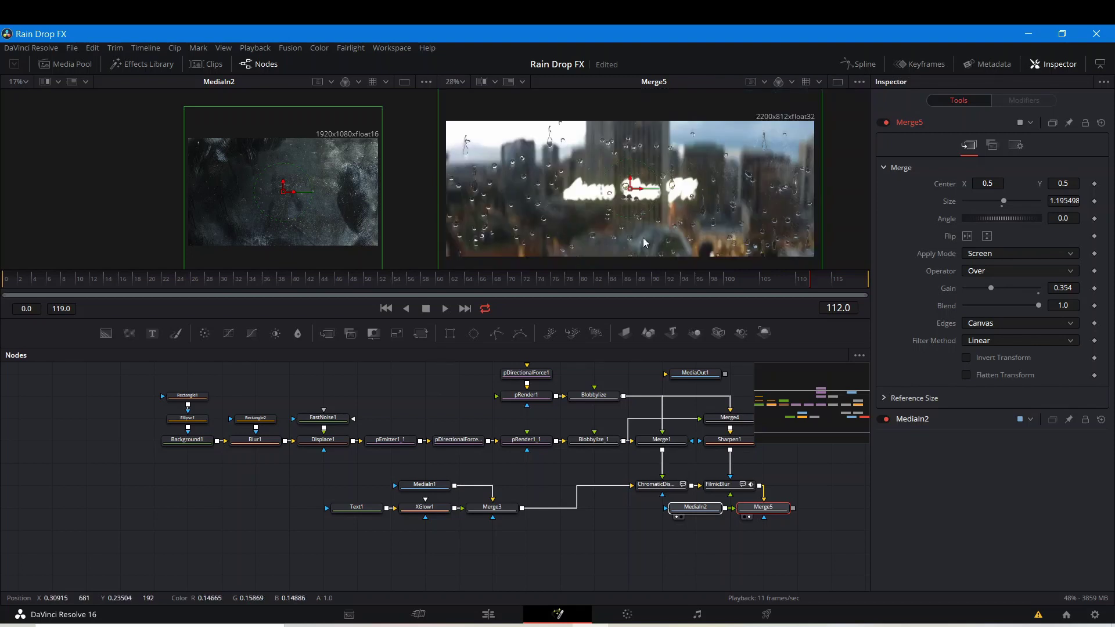
pyautogui.click(548, 476)
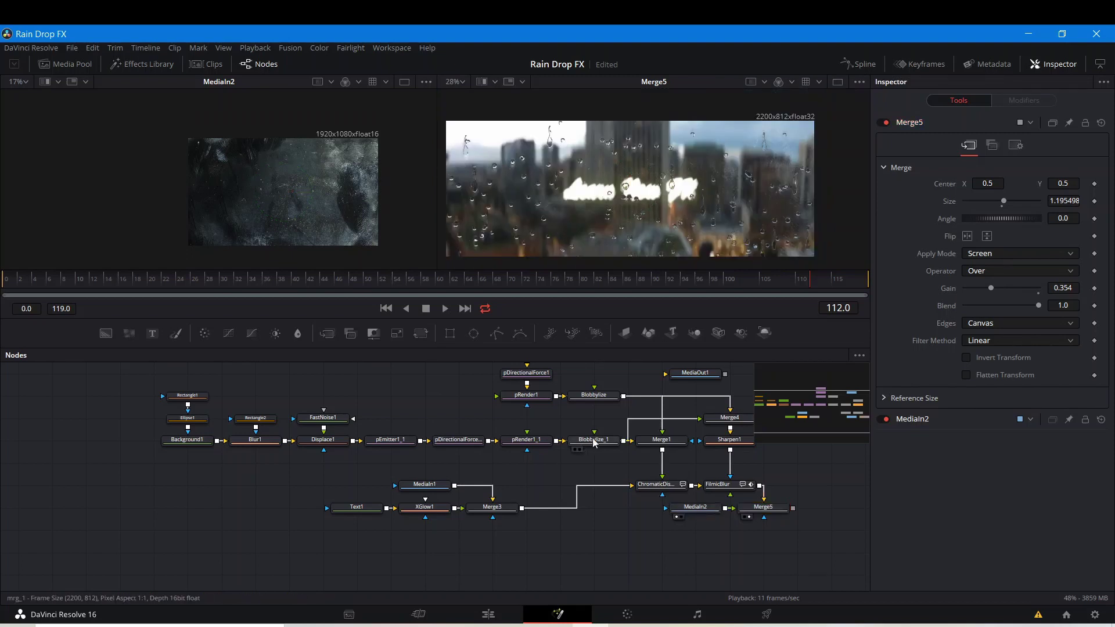
pyautogui.click(716, 495)
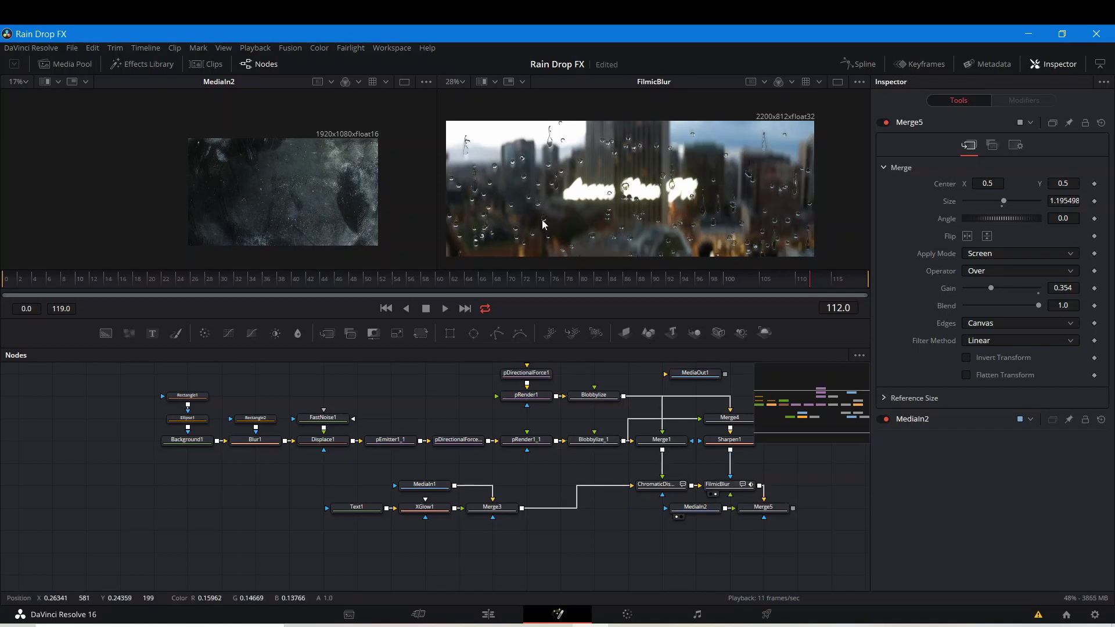
pyautogui.scroll(2, 546, 227)
pyautogui.scroll(-3, 572, 194)
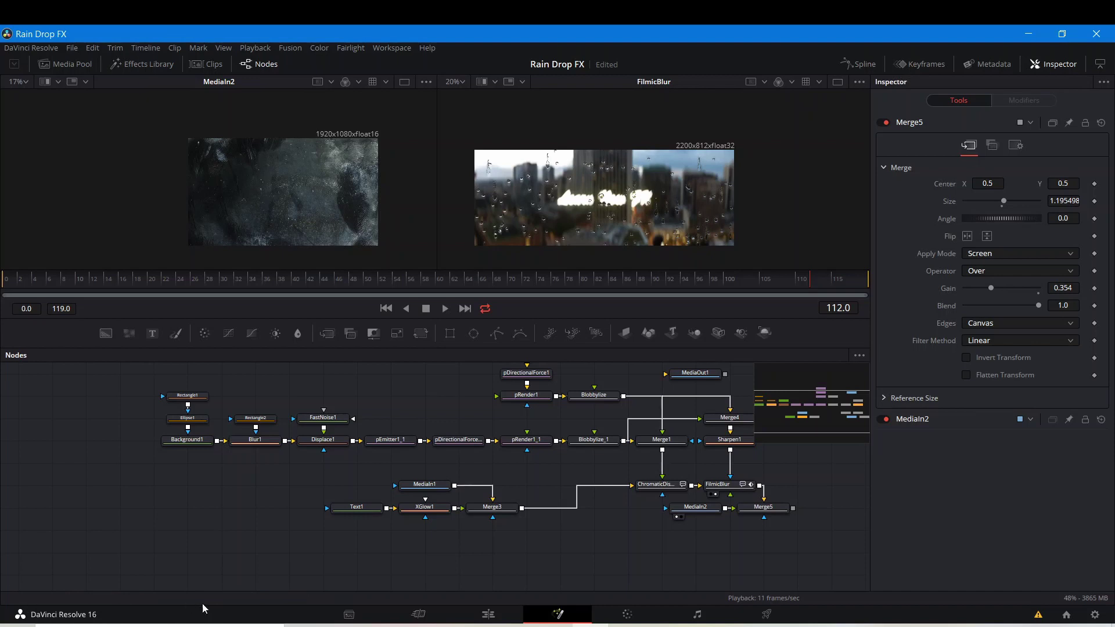
pyautogui.click(69, 282)
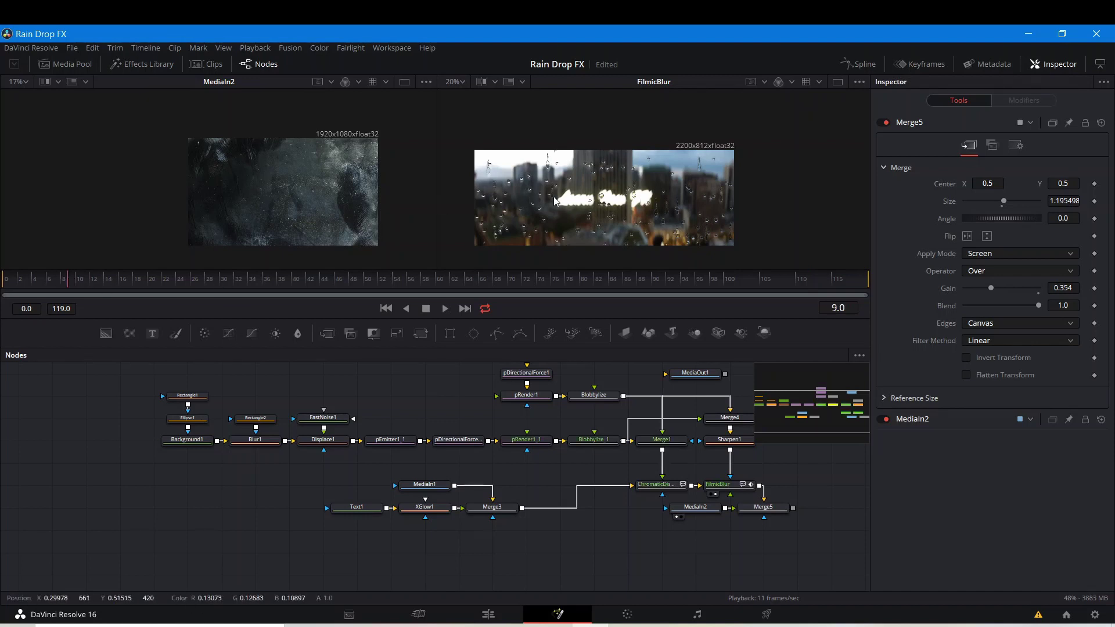
# Save the project and examine the raindrops in FilmicBlur's output up close at frames 36 and 46
pyautogui.hotkey('ctrl', 's')
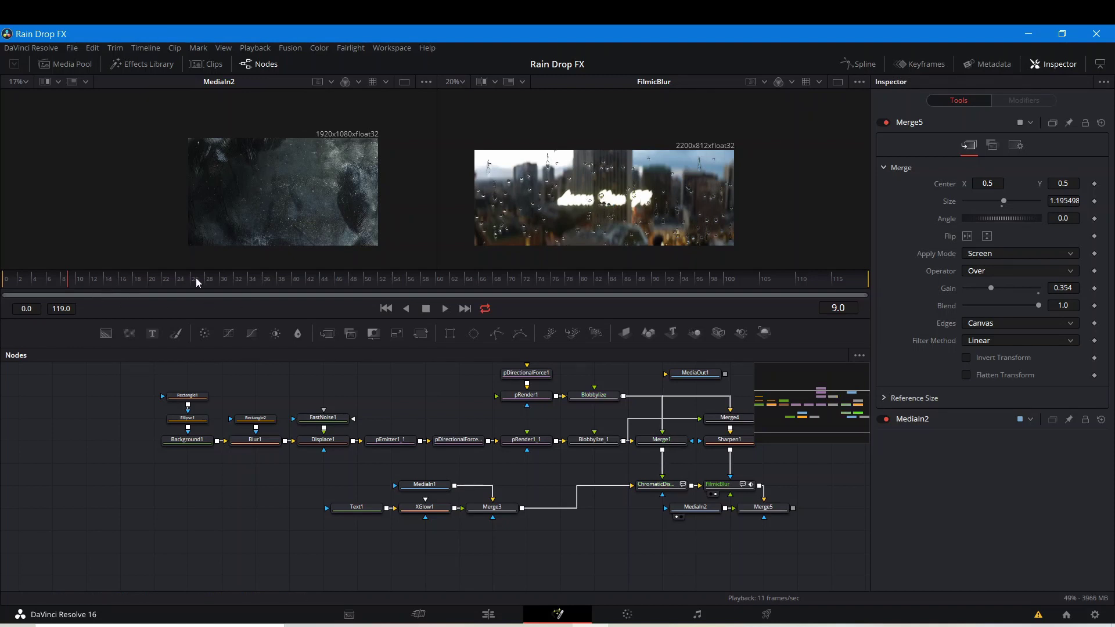
pyautogui.click(271, 278)
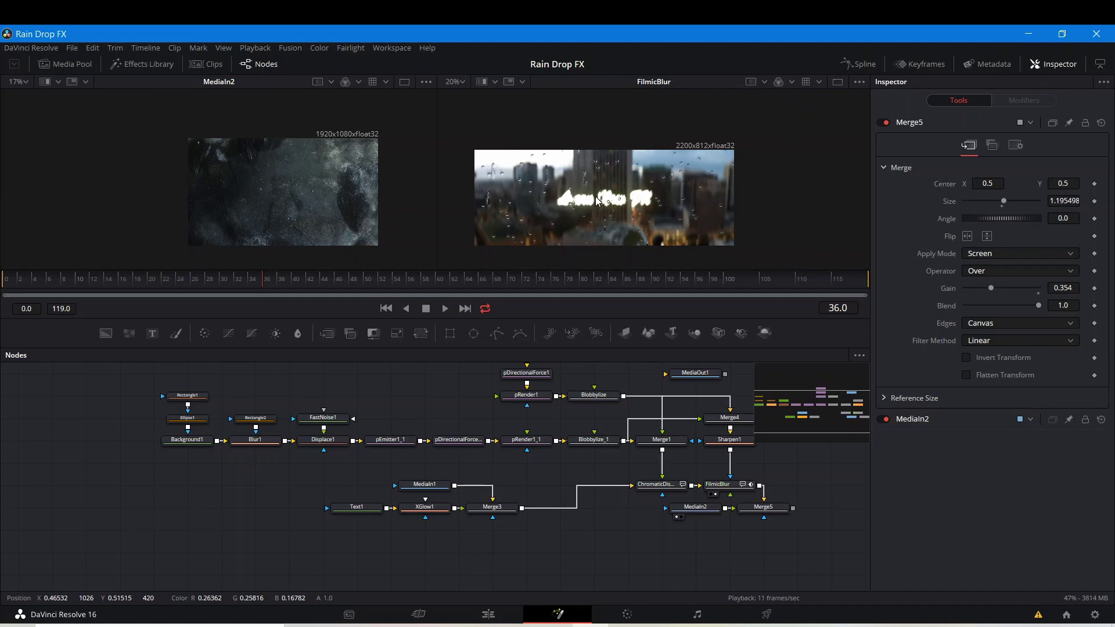
pyautogui.scroll(2, 597, 200)
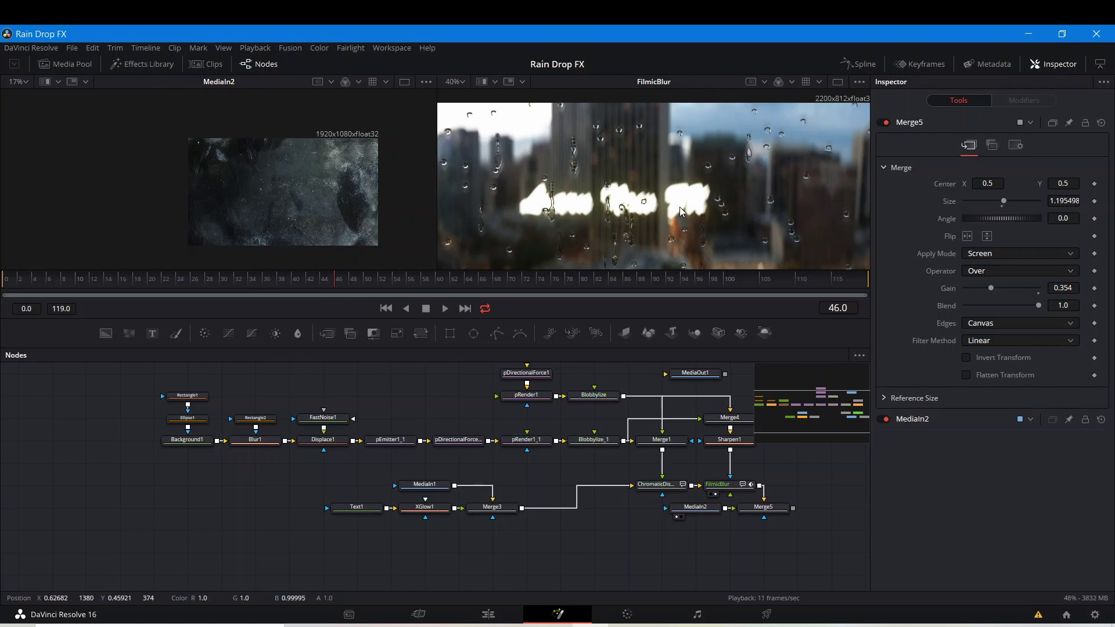
pyautogui.scroll(-3, 681, 211)
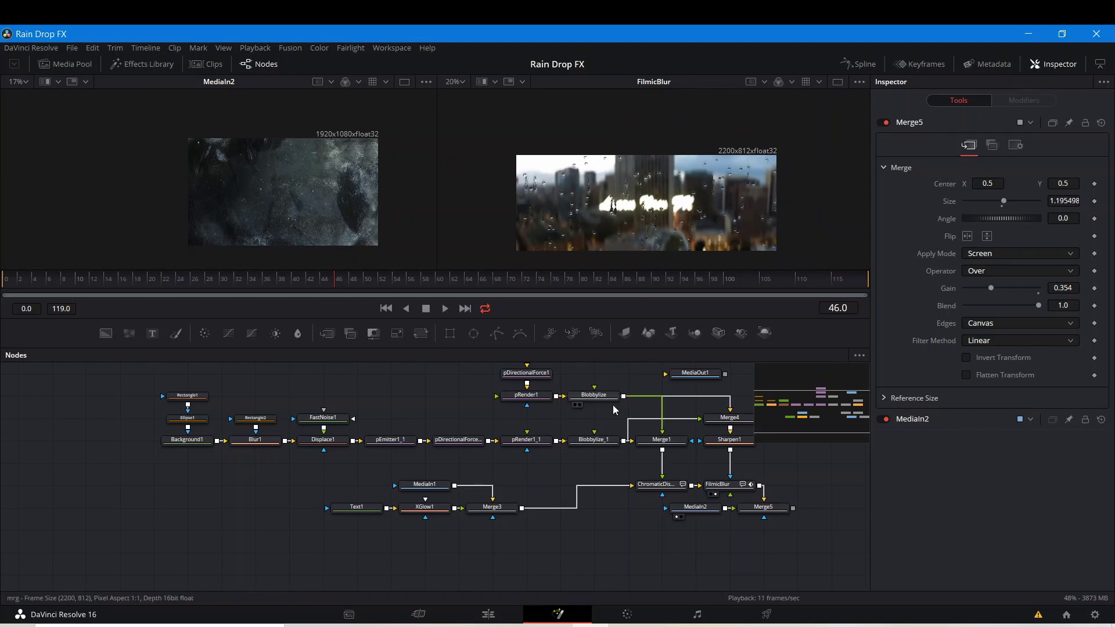
# Move the playhead to frame 48, set FilmicBlur's Defocus Size to 0.0, and inspect the raindrops up close
pyautogui.click(729, 490)
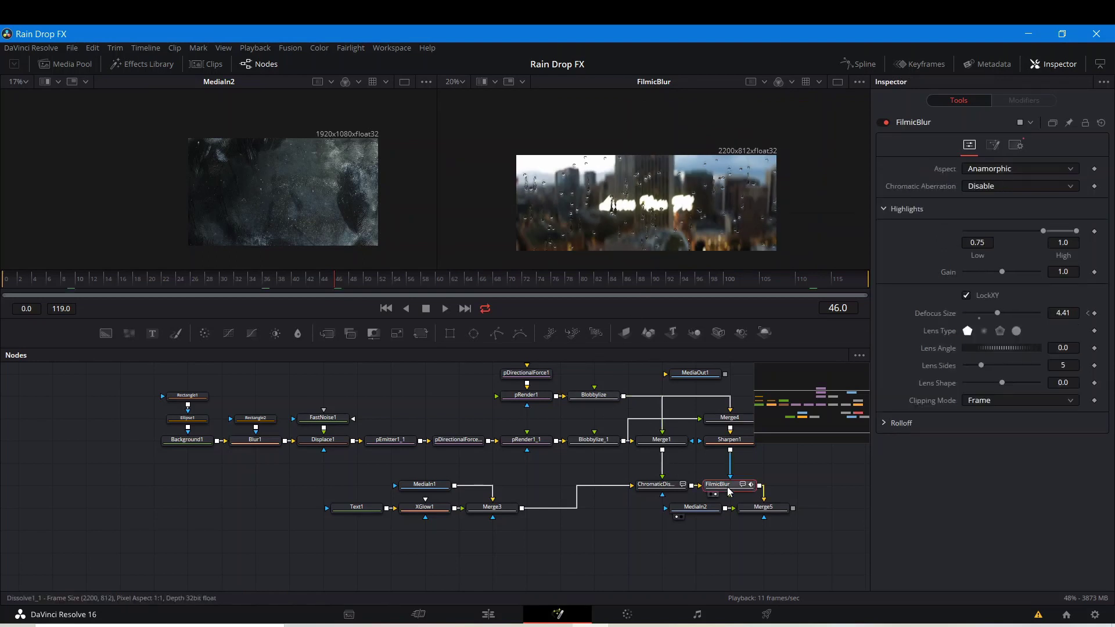
pyautogui.moveTo(729, 489)
pyautogui.click(1, 288)
pyautogui.click(9, 279)
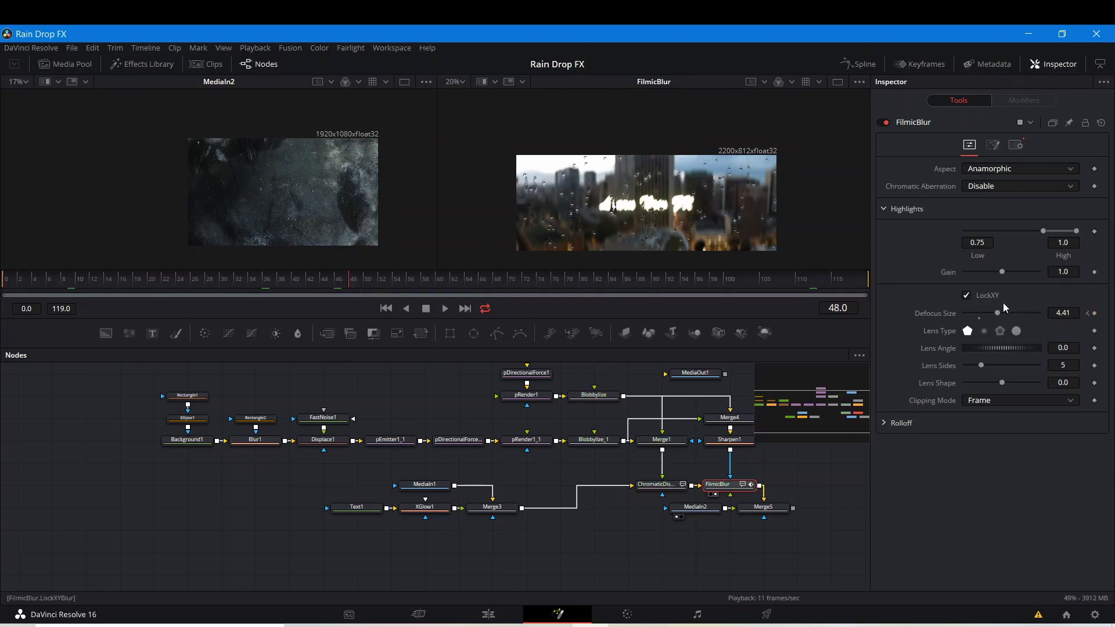
pyautogui.moveTo(995, 314); pyautogui.dragTo(974, 315)
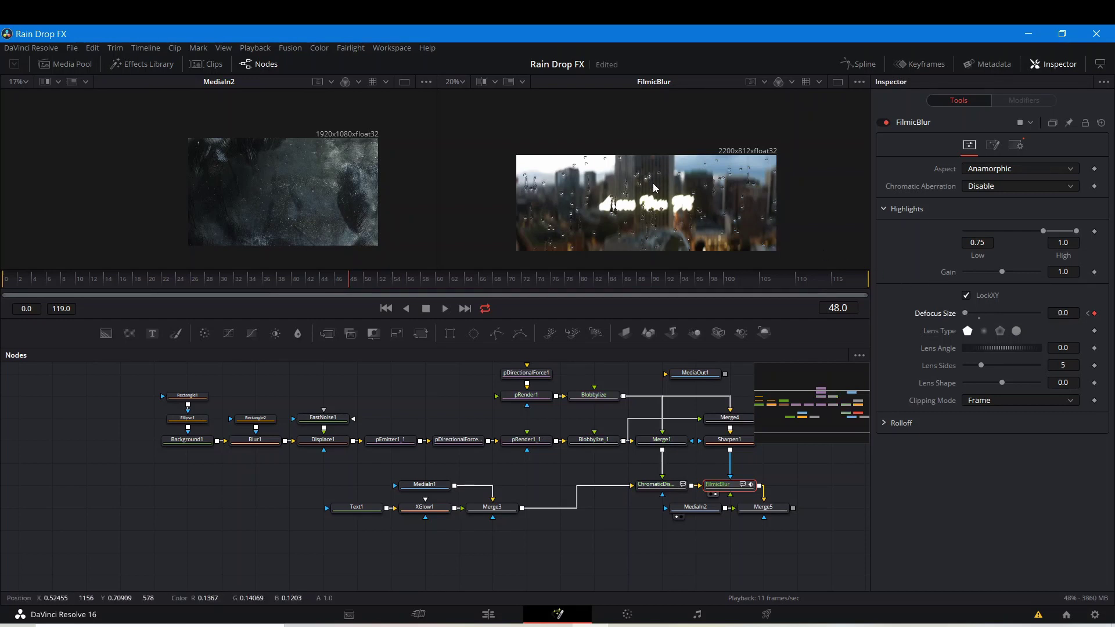
pyautogui.scroll(5, 584, 235)
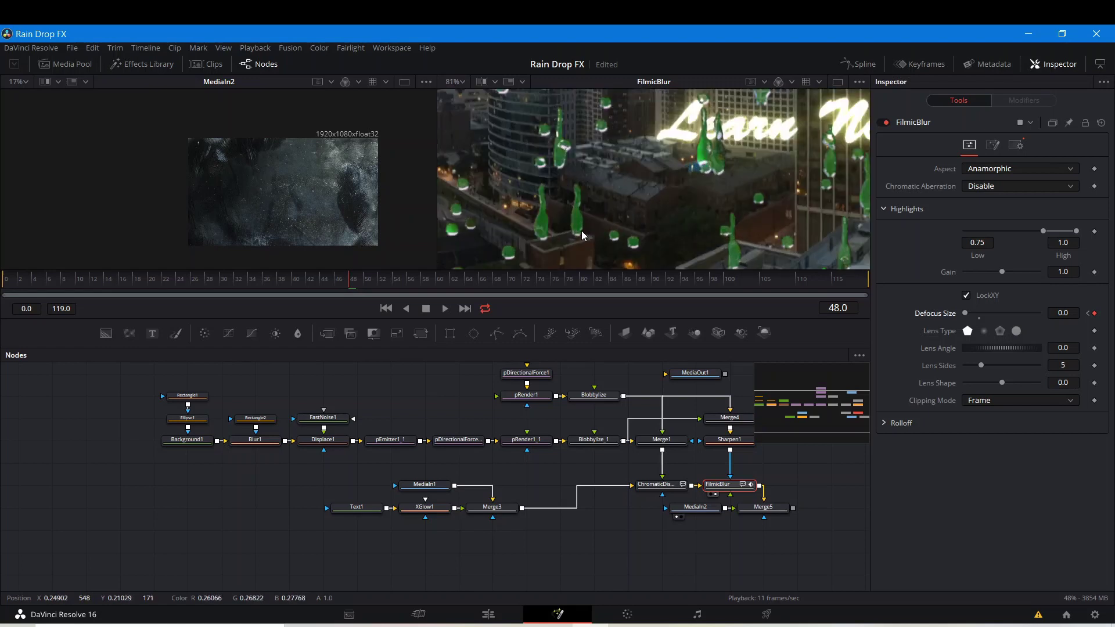
pyautogui.scroll(-4, 584, 235)
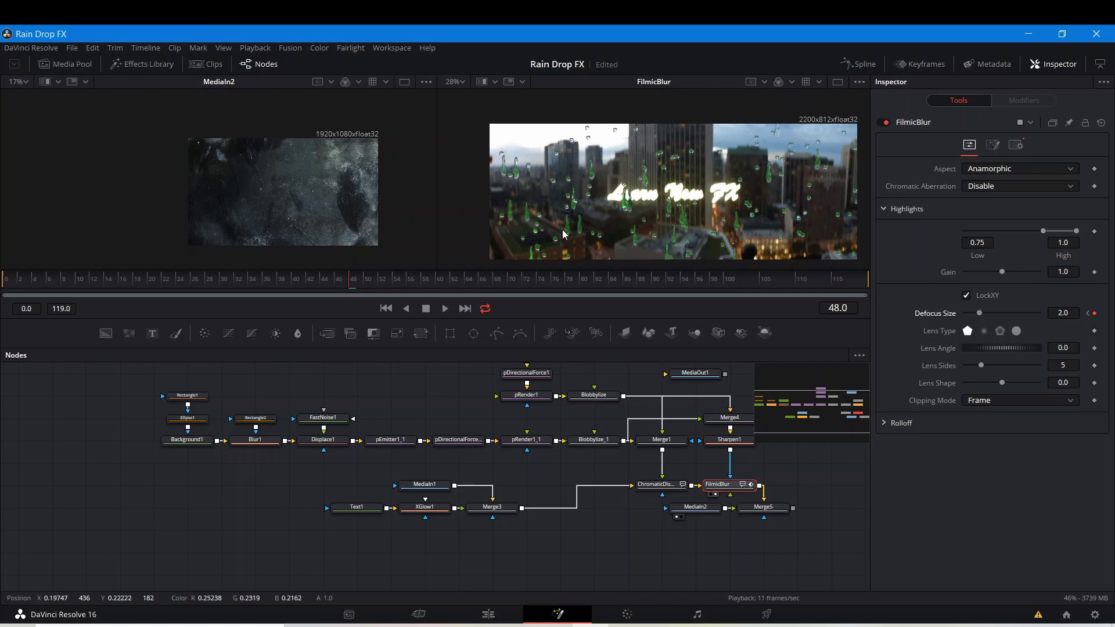
# Inspect the raindrops with FilmicBlur's Defocus Size at 2.0, and set Defocus Size to 4.8 at frame 48
pyautogui.scroll(4, 563, 233)
pyautogui.scroll(-4, 562, 233)
pyautogui.scroll(3, 563, 234)
pyautogui.scroll(-1, 551, 241)
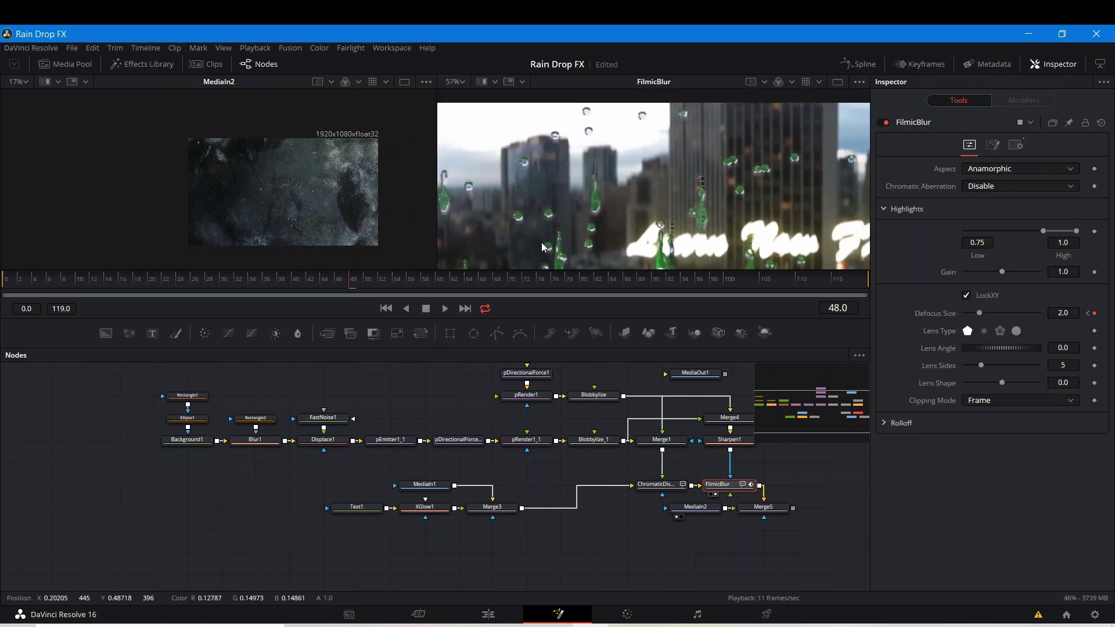
pyautogui.scroll(2, 707, 210)
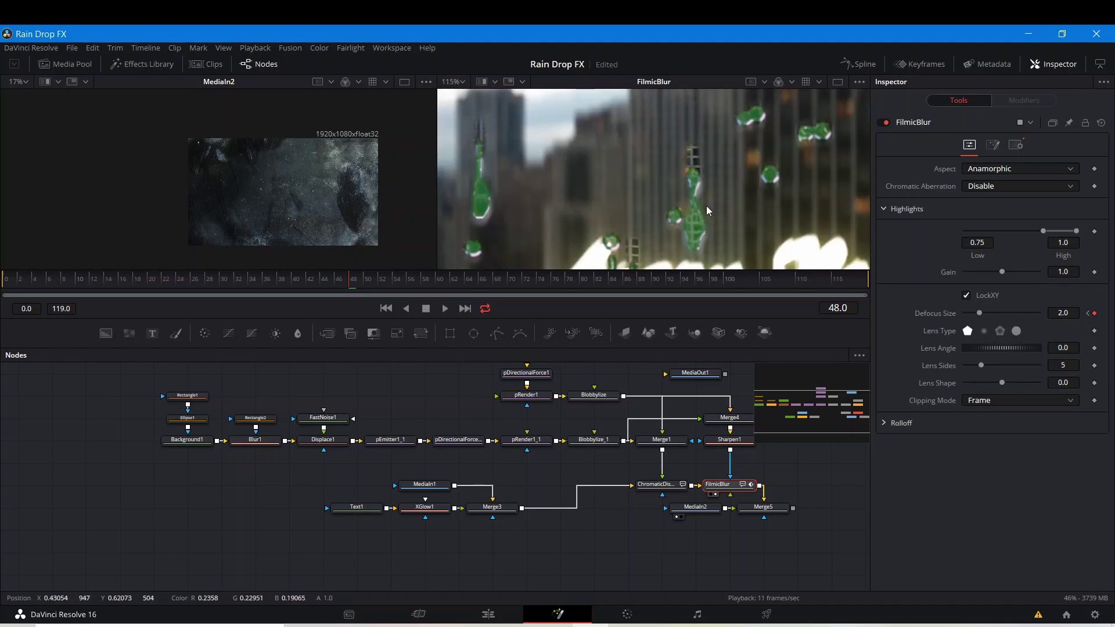
pyautogui.scroll(-4, 708, 221)
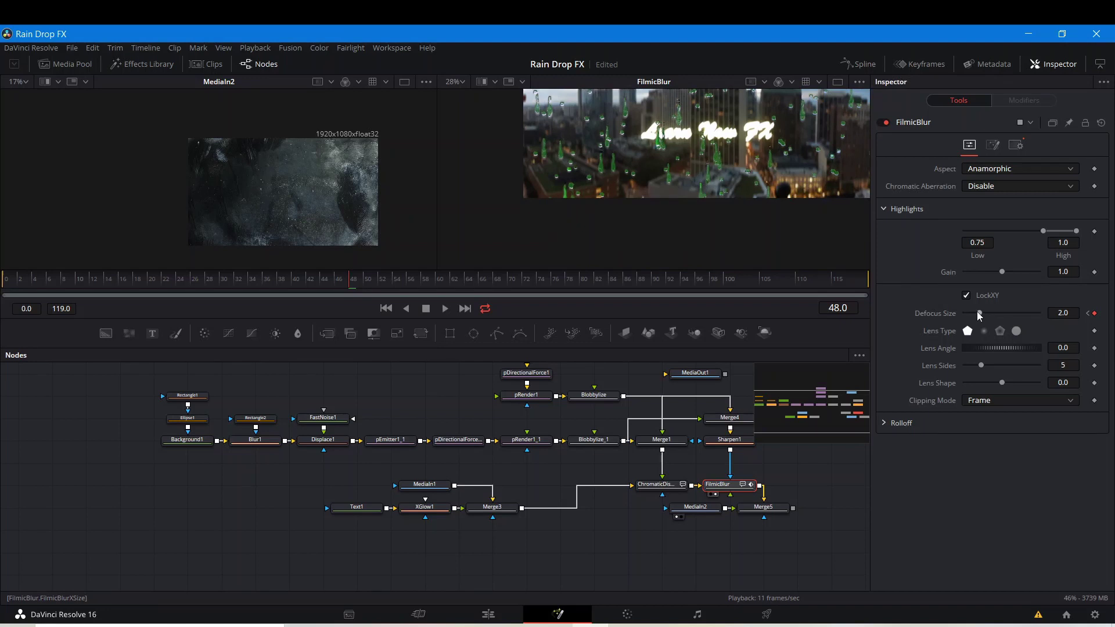
pyautogui.moveTo(979, 315); pyautogui.dragTo(999, 320)
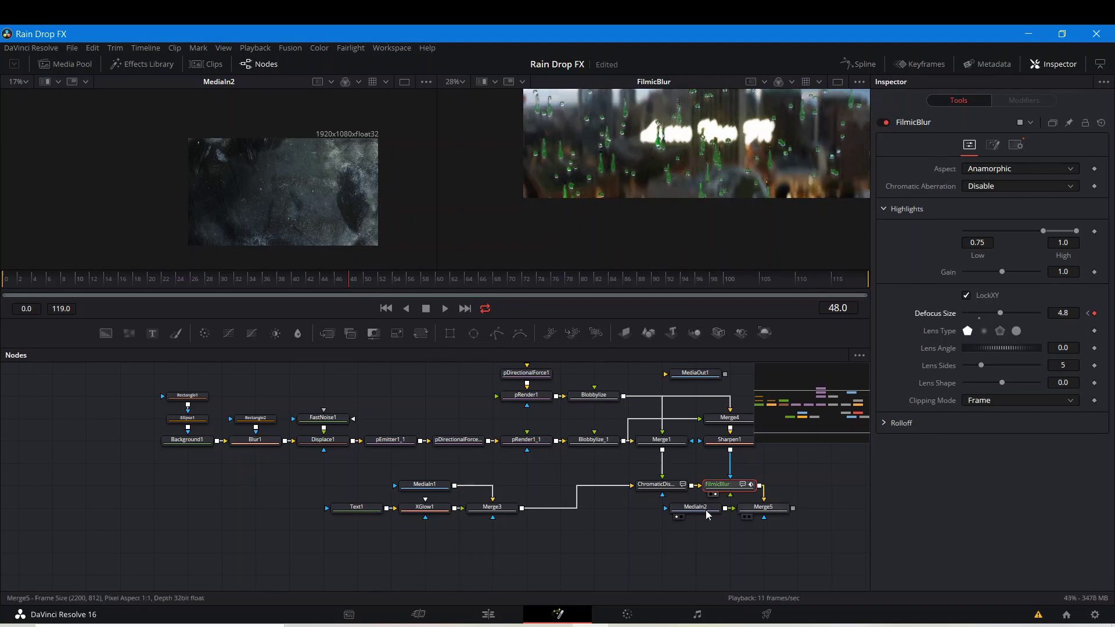
# Display ChromaticDisplacement, set its Light Power to 0.0, and check the raindrops up close
pyautogui.click(648, 494)
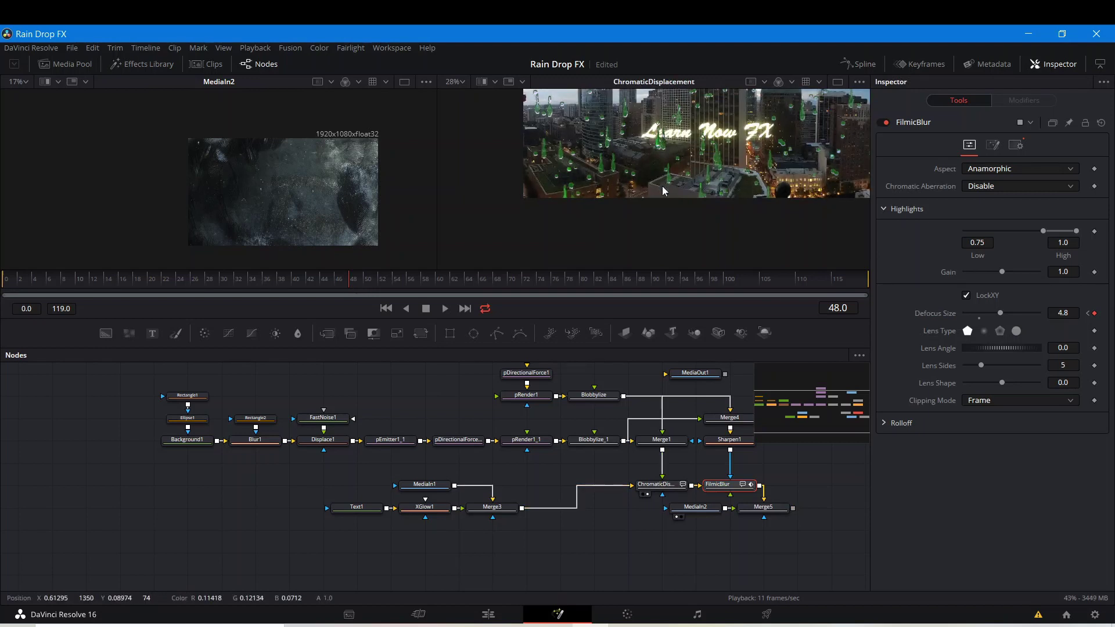
pyautogui.scroll(5, 572, 191)
pyautogui.scroll(-5, 572, 190)
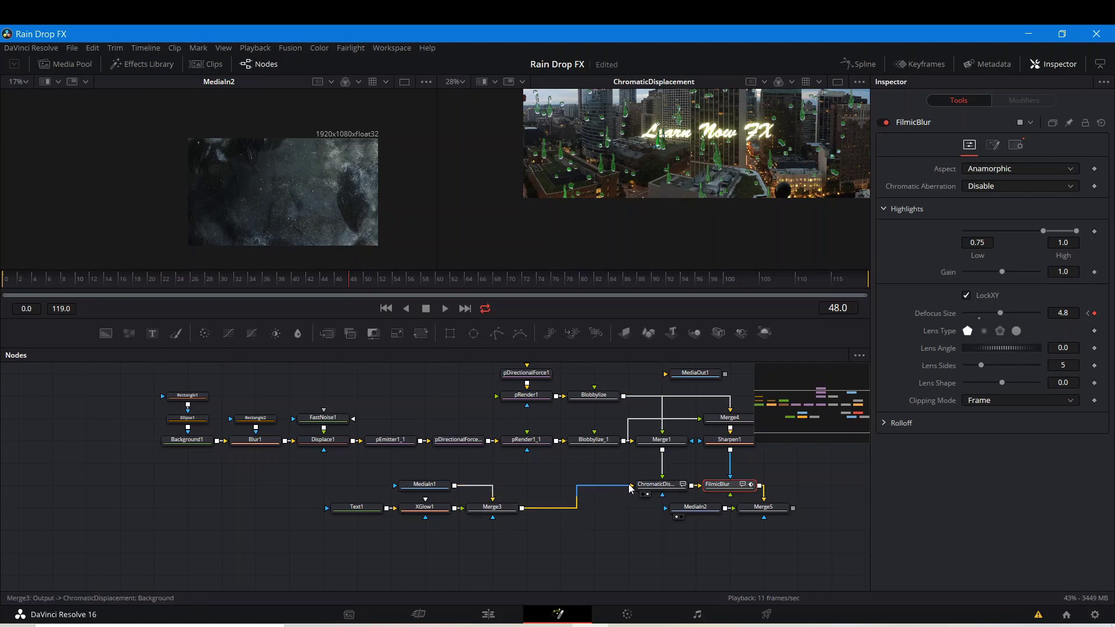
pyautogui.click(673, 488)
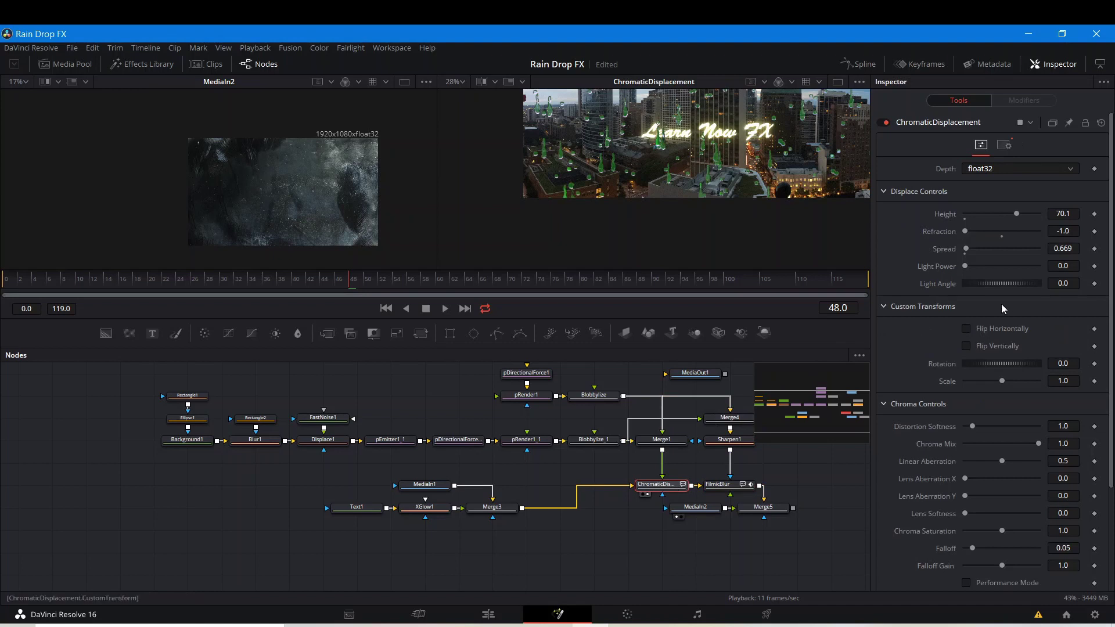
pyautogui.moveTo(966, 267); pyautogui.dragTo(871, 280)
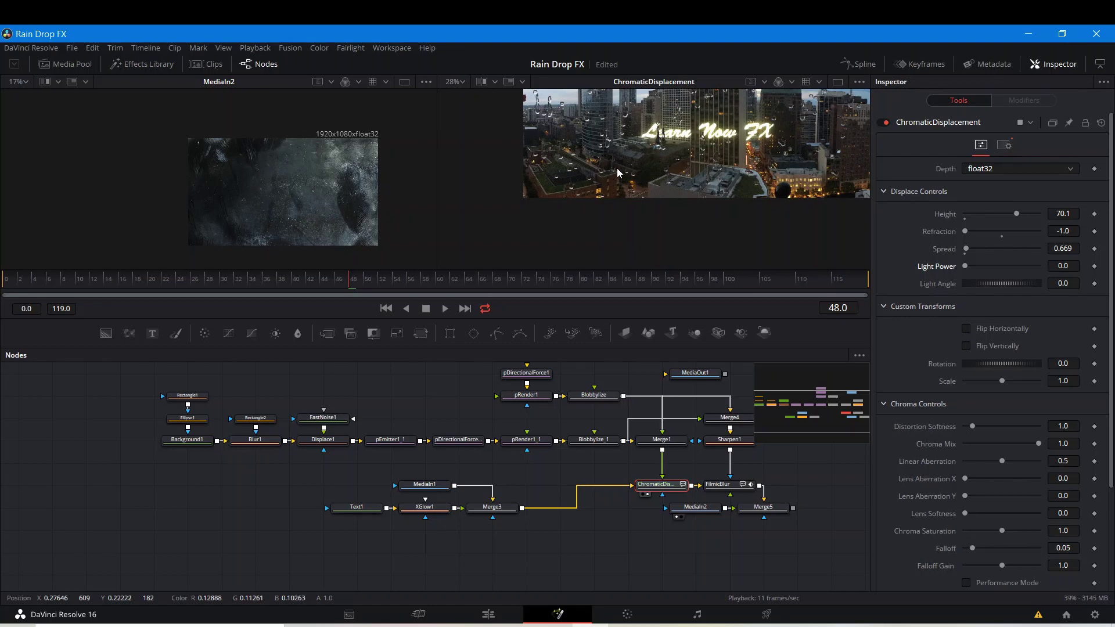
pyautogui.scroll(3, 662, 203)
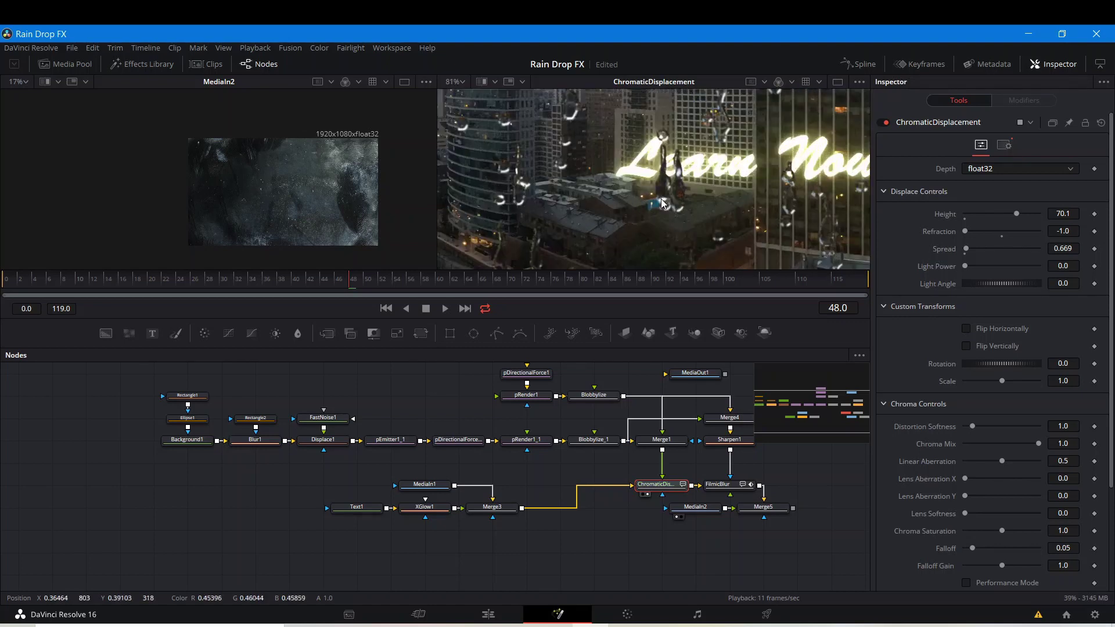
pyautogui.scroll(-3, 662, 203)
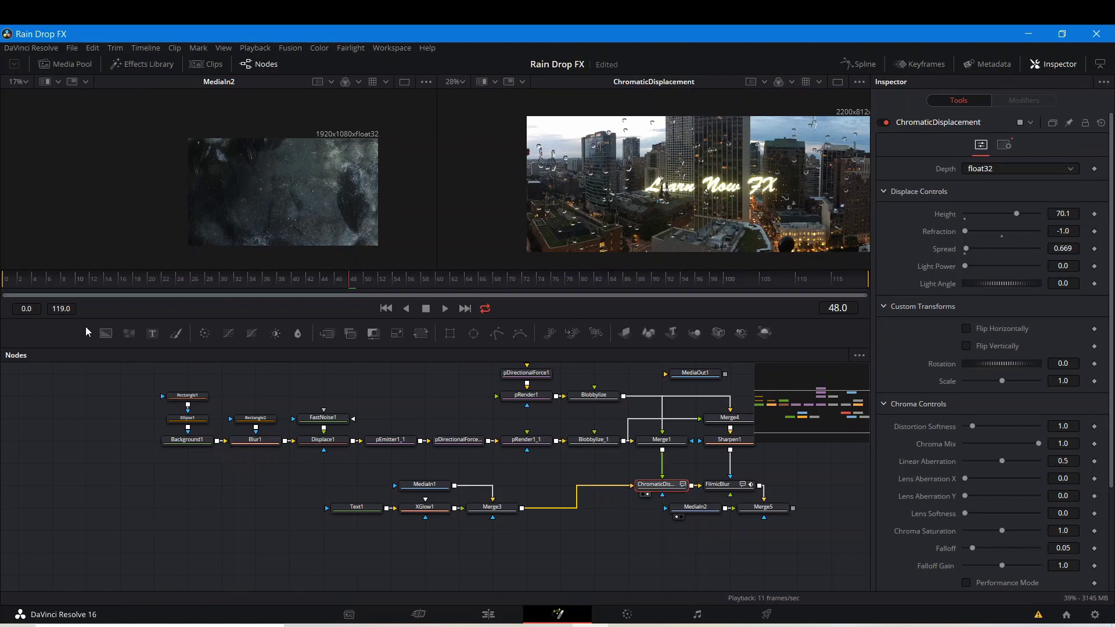
# Place MediaOut1 after Merge5 and connect Merge5's output to it
pyautogui.moveTo(447, 427); pyautogui.dragTo(346, 463)
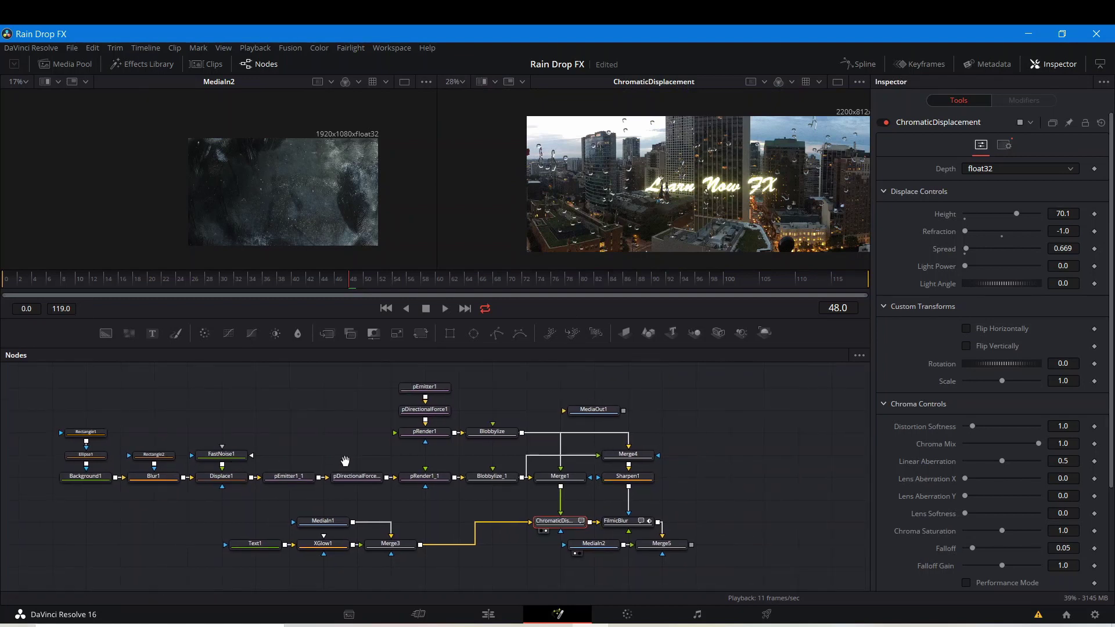
pyautogui.click(662, 543)
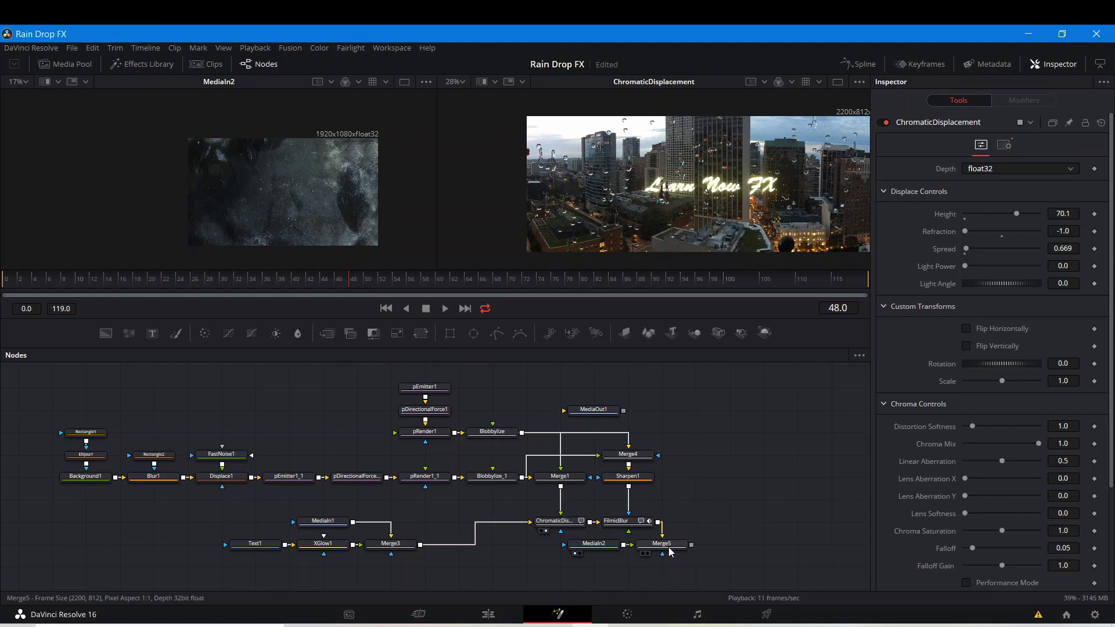
pyautogui.moveTo(702, 489); pyautogui.dragTo(552, 530)
pyautogui.moveTo(437, 446); pyautogui.dragTo(646, 527)
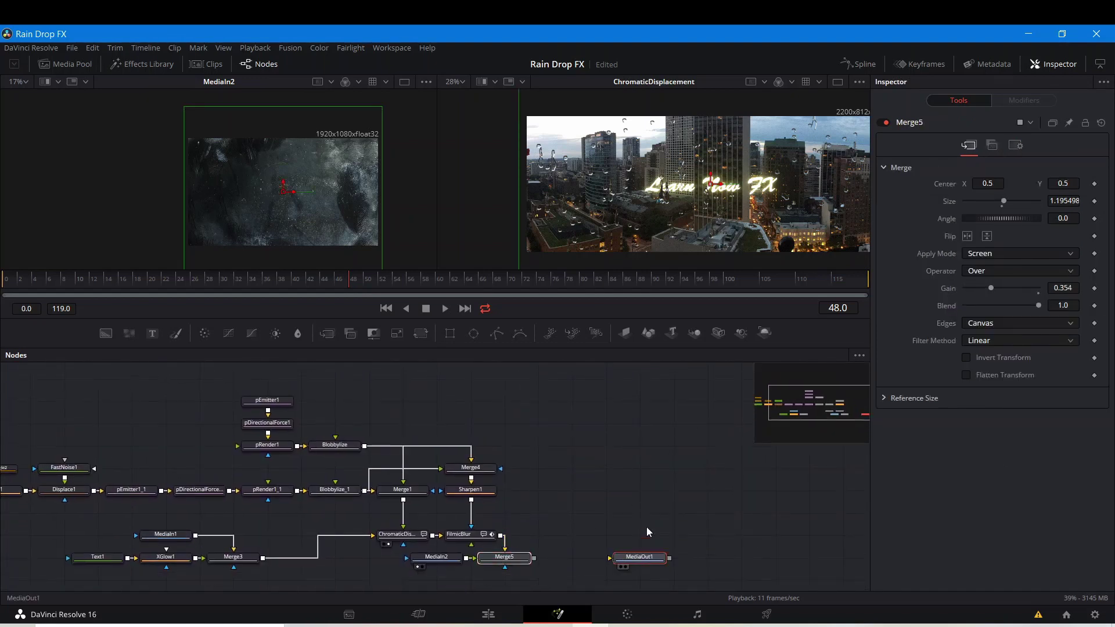
pyautogui.scroll(-3, 610, 481)
pyautogui.moveTo(521, 482); pyautogui.dragTo(597, 482)
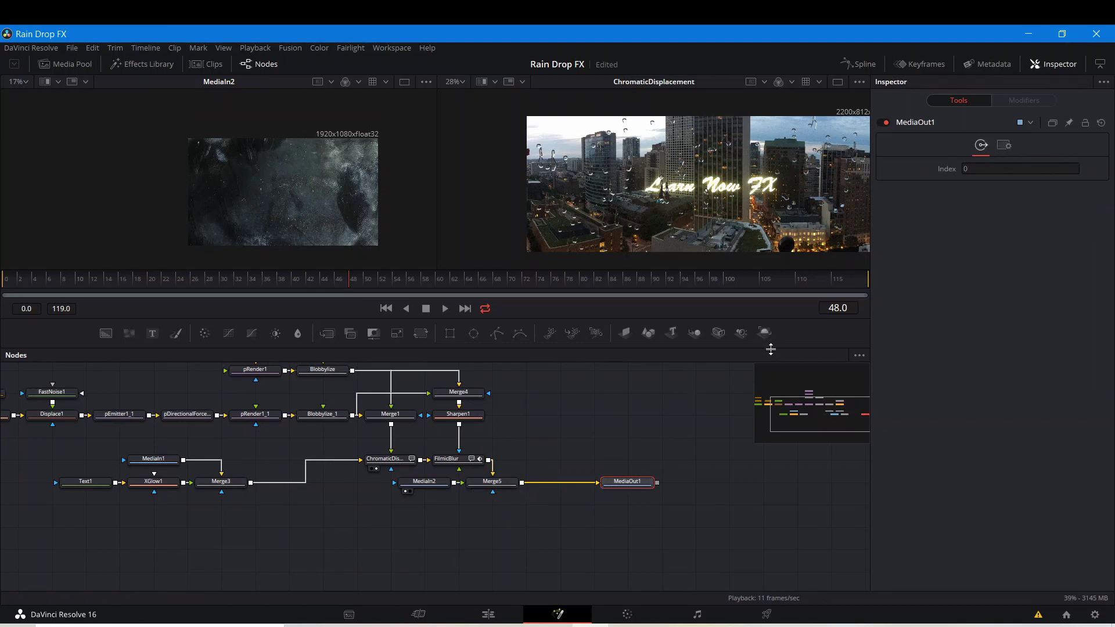
# Smooth FilmicBlur's Defocus Size curve between its frame 0 and frame 48 keyframes in the Spline editor, and close the editor
pyautogui.click(860, 64)
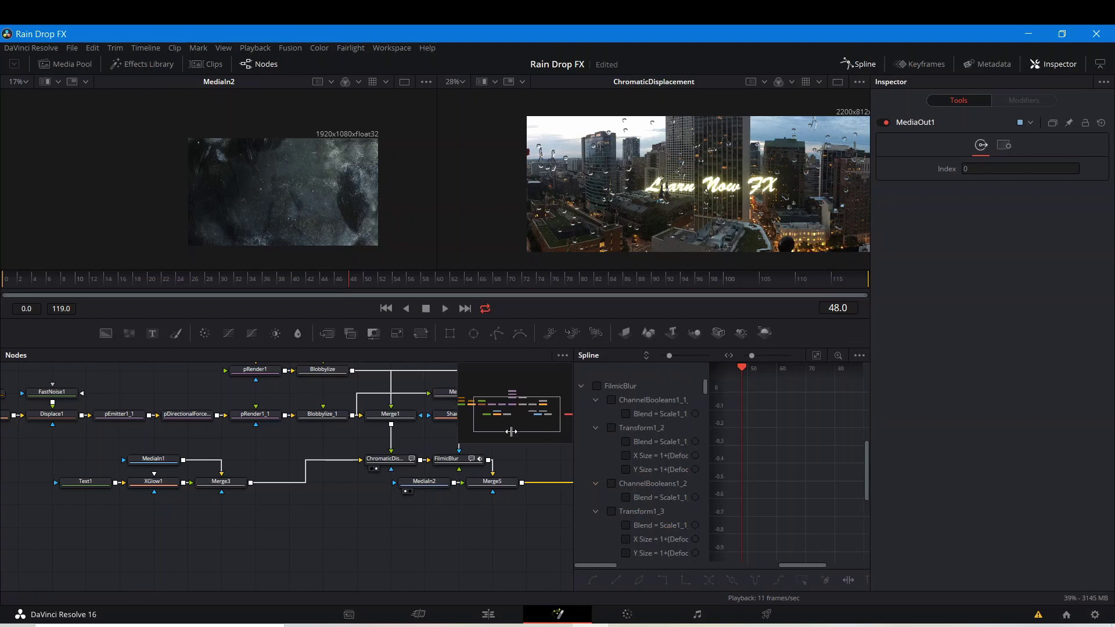
pyautogui.moveTo(577, 444); pyautogui.dragTo(20, 400)
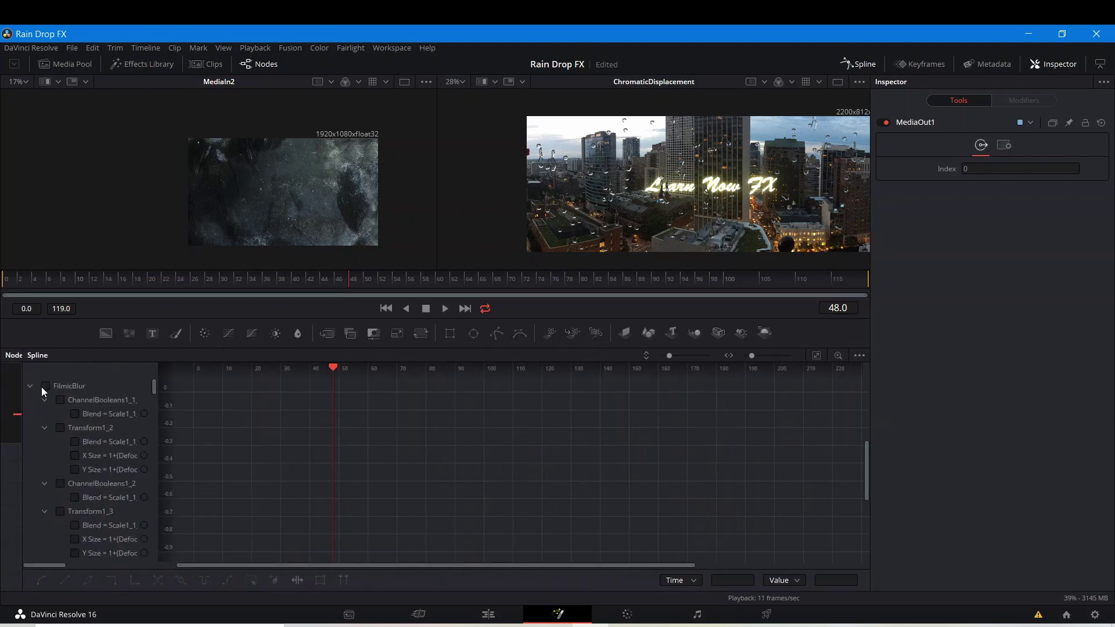
pyautogui.click(46, 386)
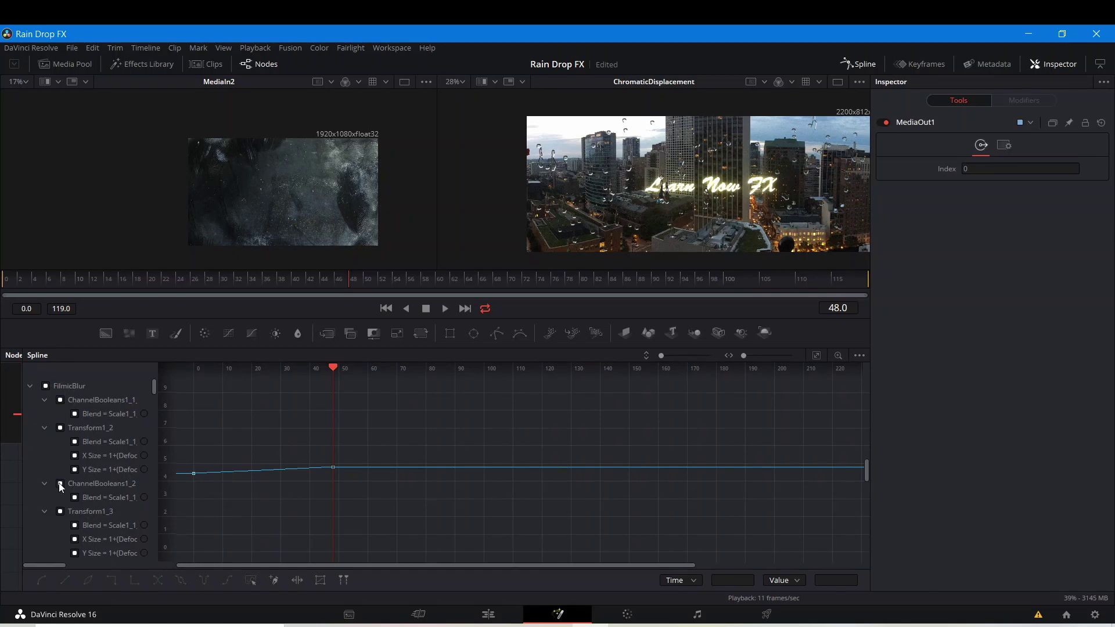
pyautogui.scroll(-10, 55, 513)
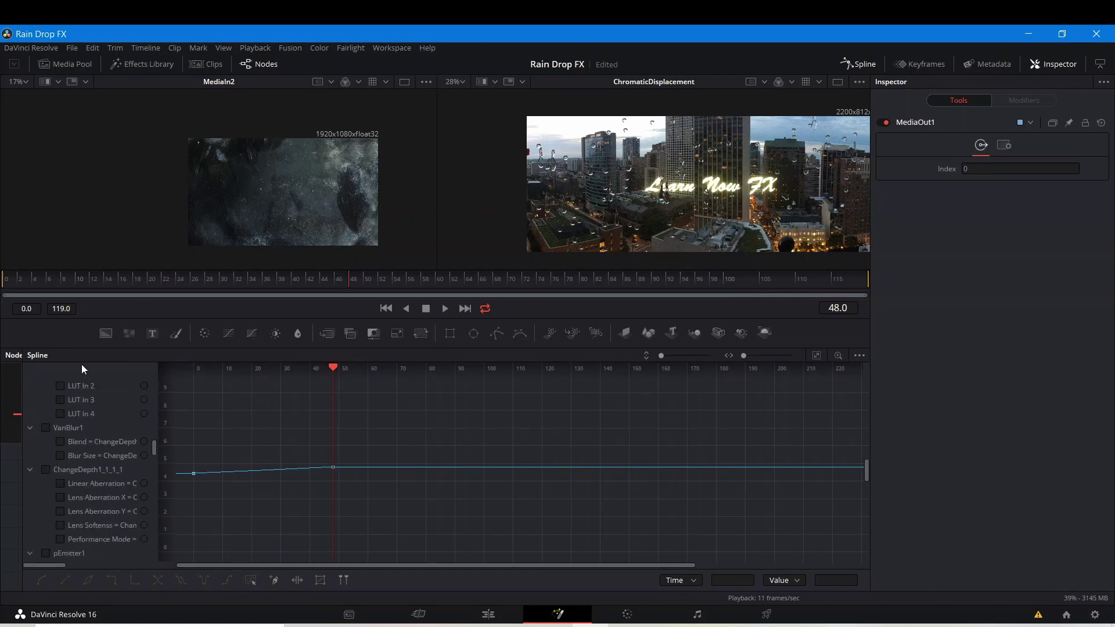
pyautogui.click(815, 356)
pyautogui.moveTo(194, 385); pyautogui.dragTo(868, 564)
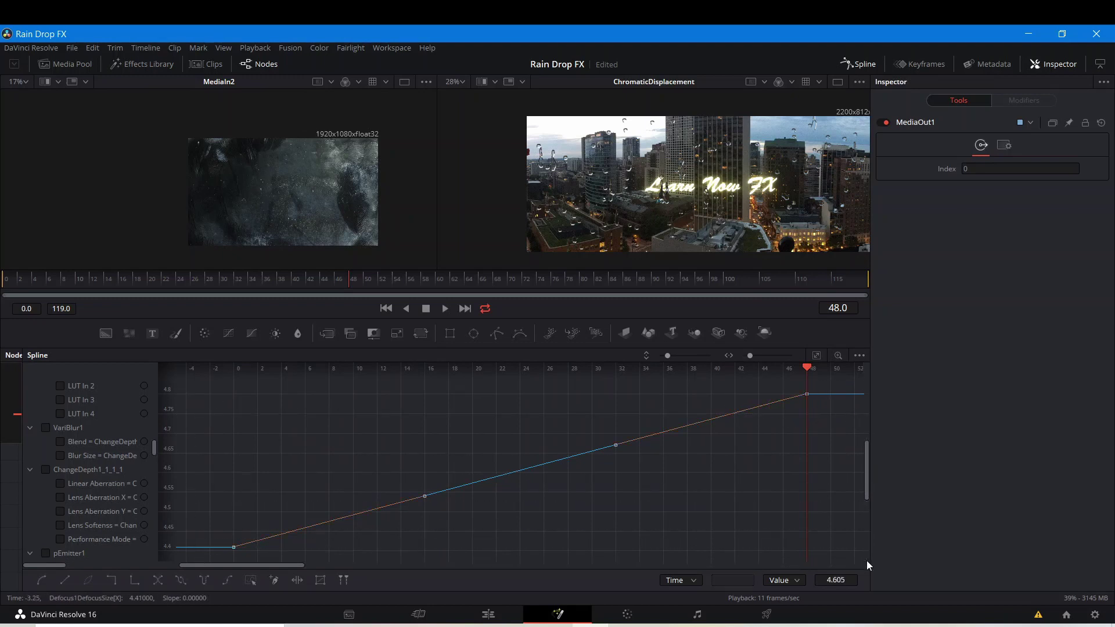
pyautogui.hotkey('shift', 's')
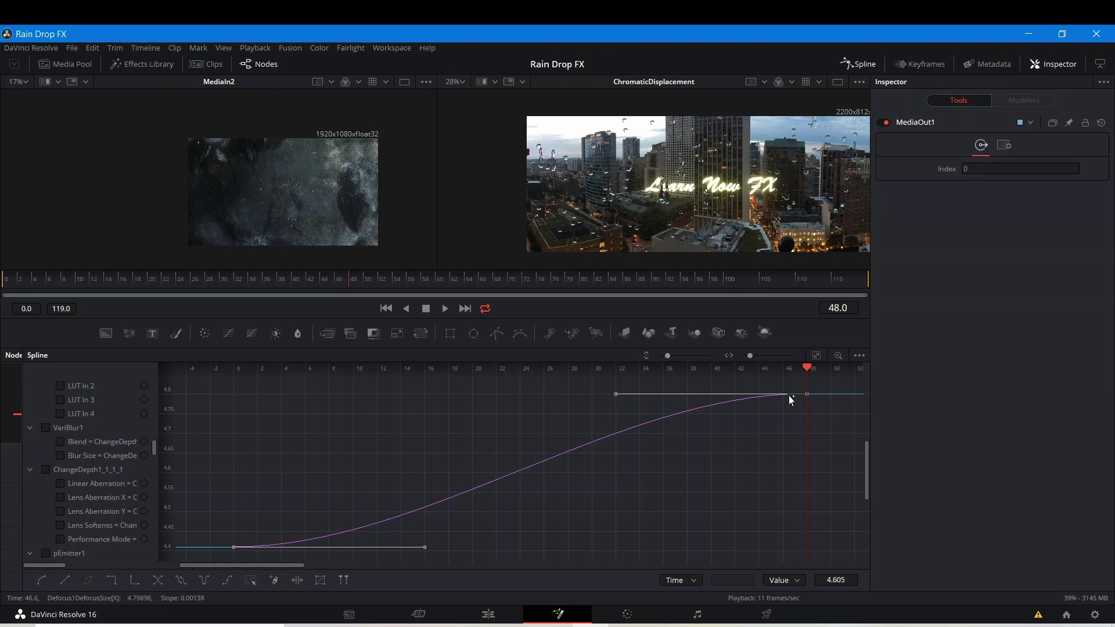
pyautogui.click(867, 64)
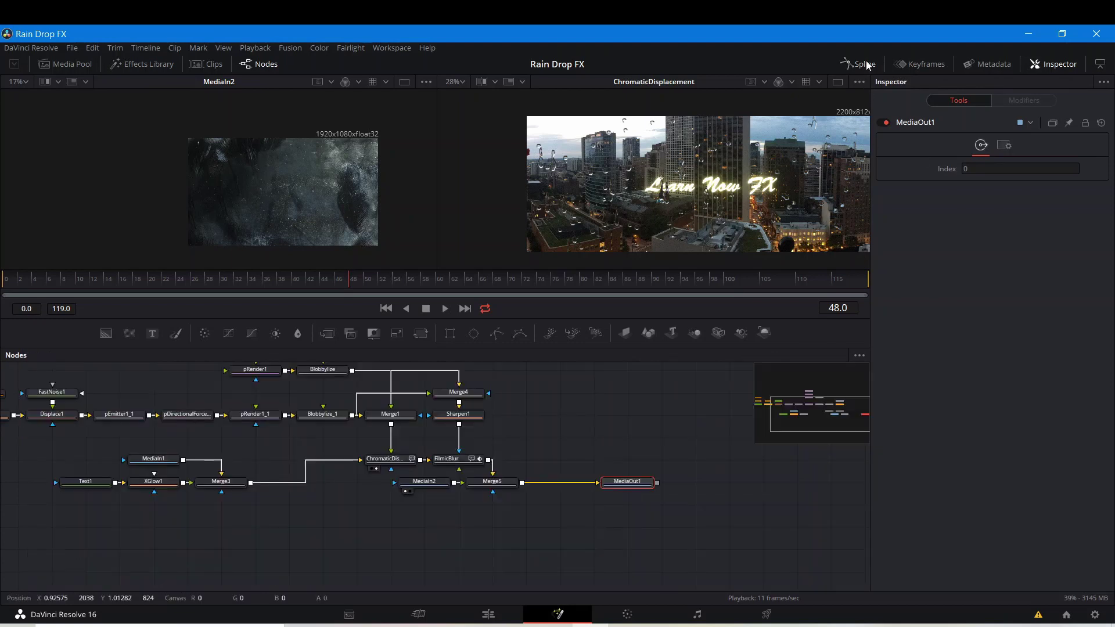
pyautogui.moveTo(604, 423); pyautogui.dragTo(588, 417)
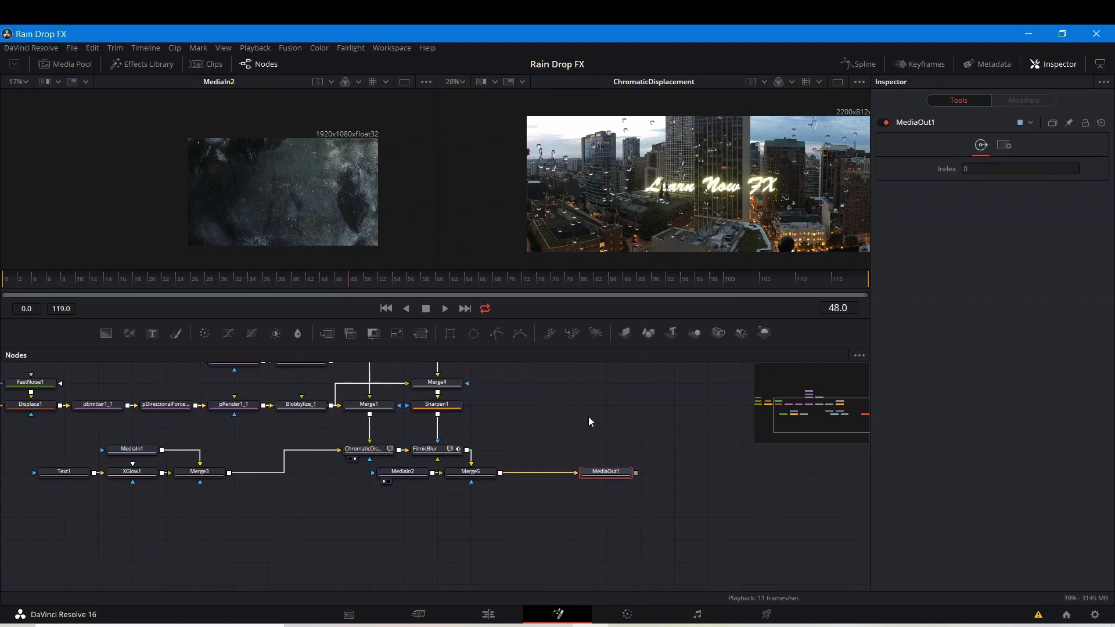
pyautogui.moveTo(685, 214); pyautogui.dragTo(627, 194)
pyautogui.click(605, 425)
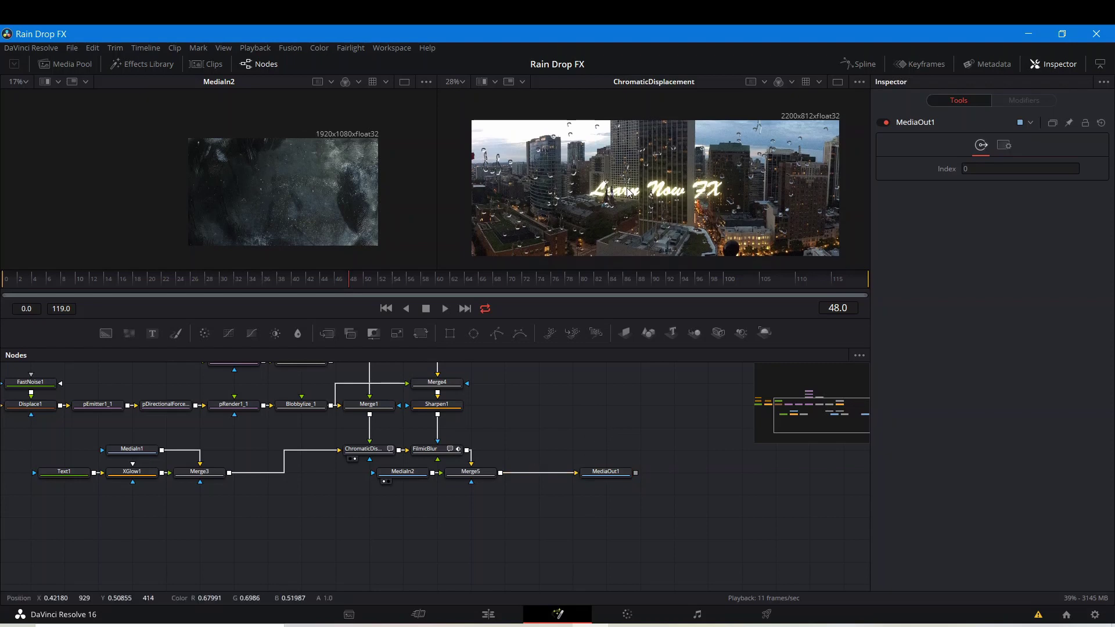